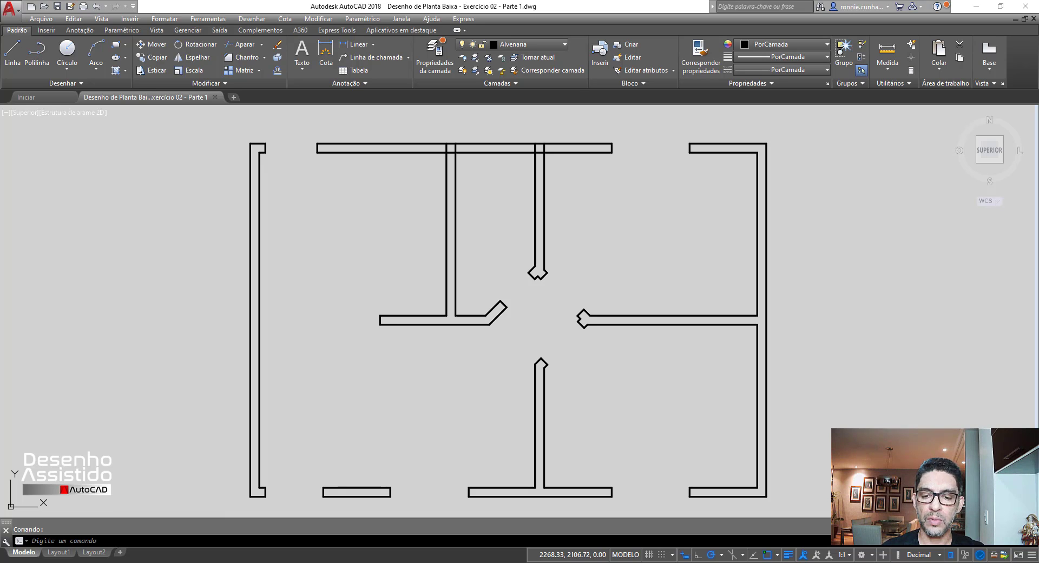
Check the door openings and dimensions on the floor plan PDF in Foxit Reader, and return to the AutoCAD drawing.
click(555, 557)
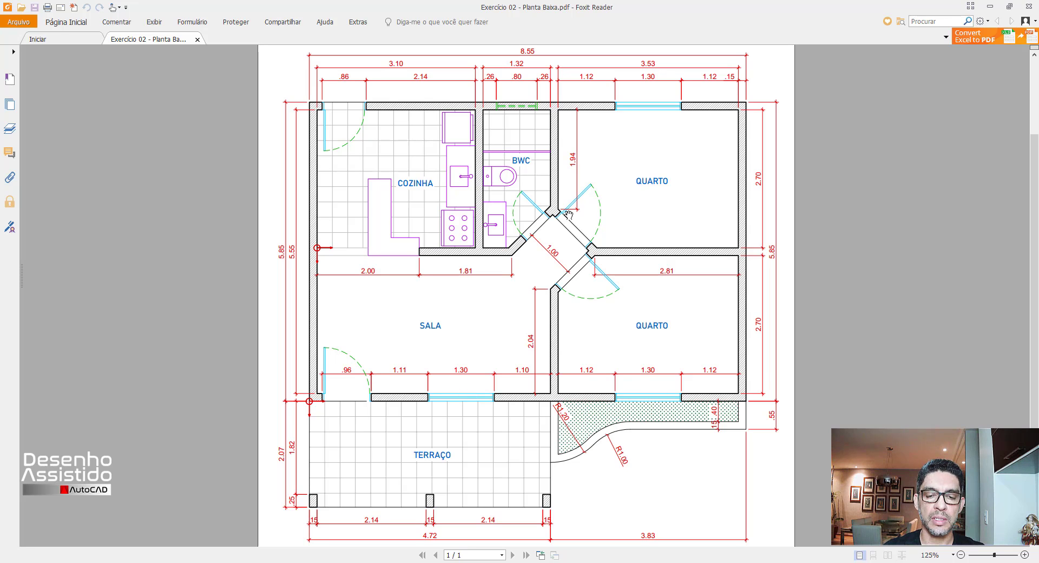
click(531, 562)
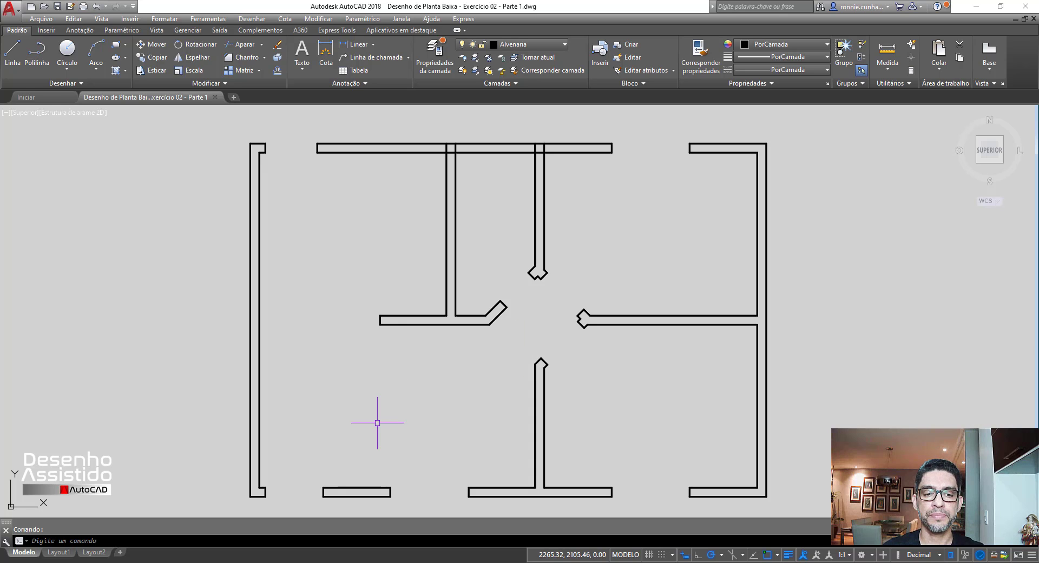
Draw a 0.03 by 0.15 door jamb as a polyline on the Esquadrias layer, against the corner wall stub at the lower-left opening.
middle_drag(322, 468, 492, 251)
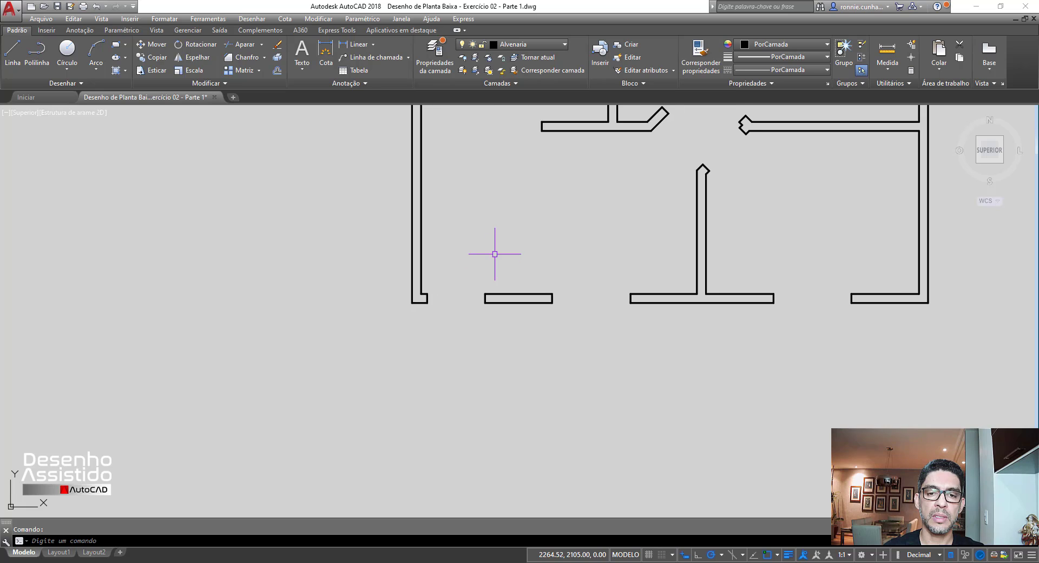
scroll(469, 279, up, 3)
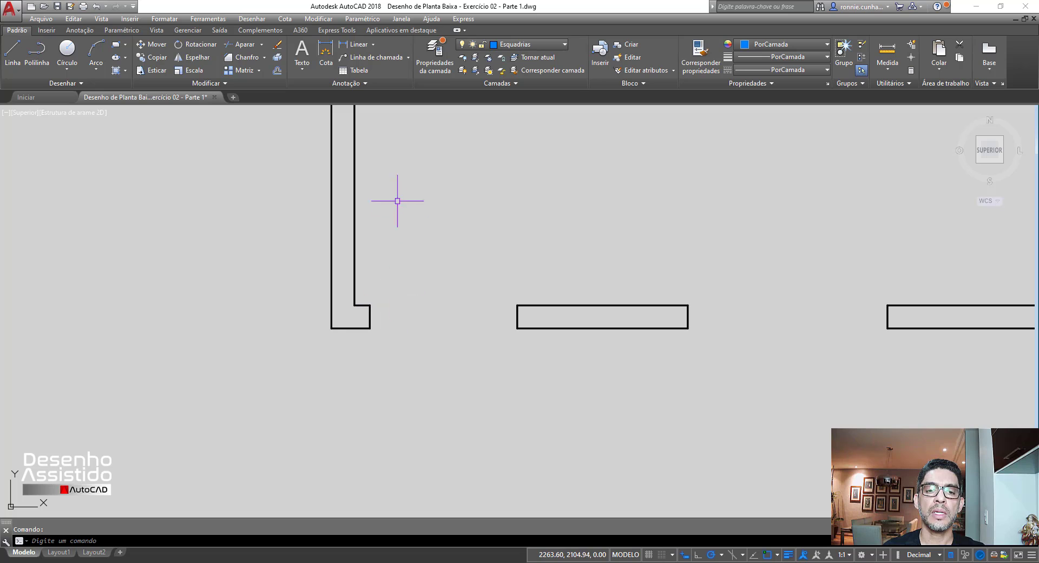
click(41, 54)
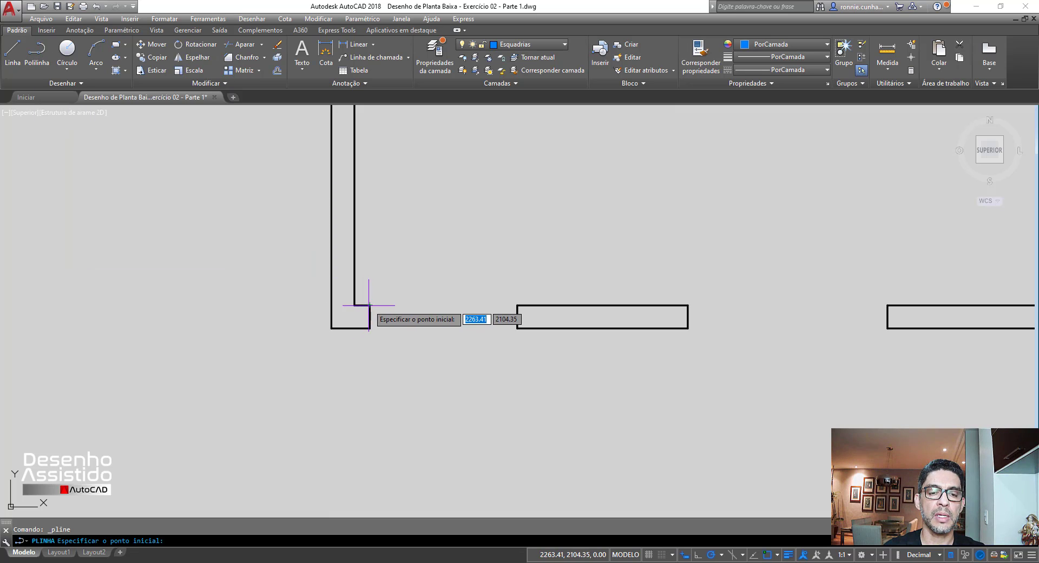
scroll(369, 305, up, 6)
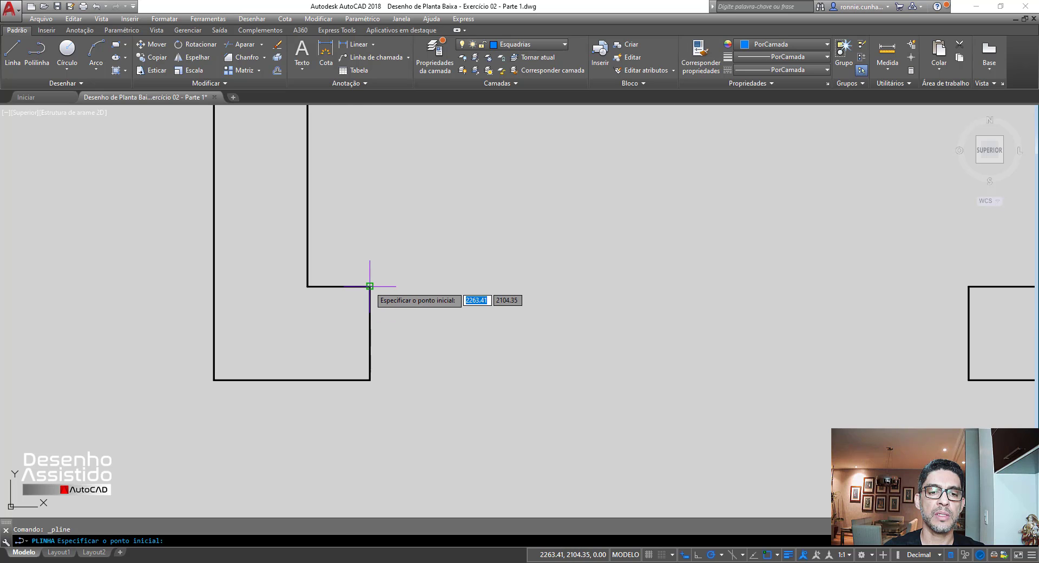
click(370, 286)
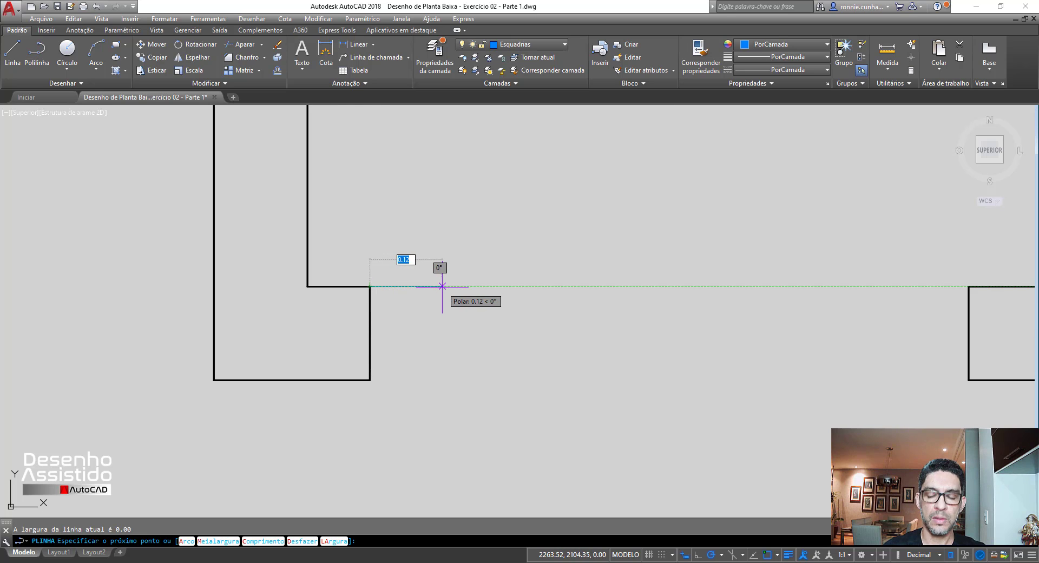
text(.03)
key(Return)
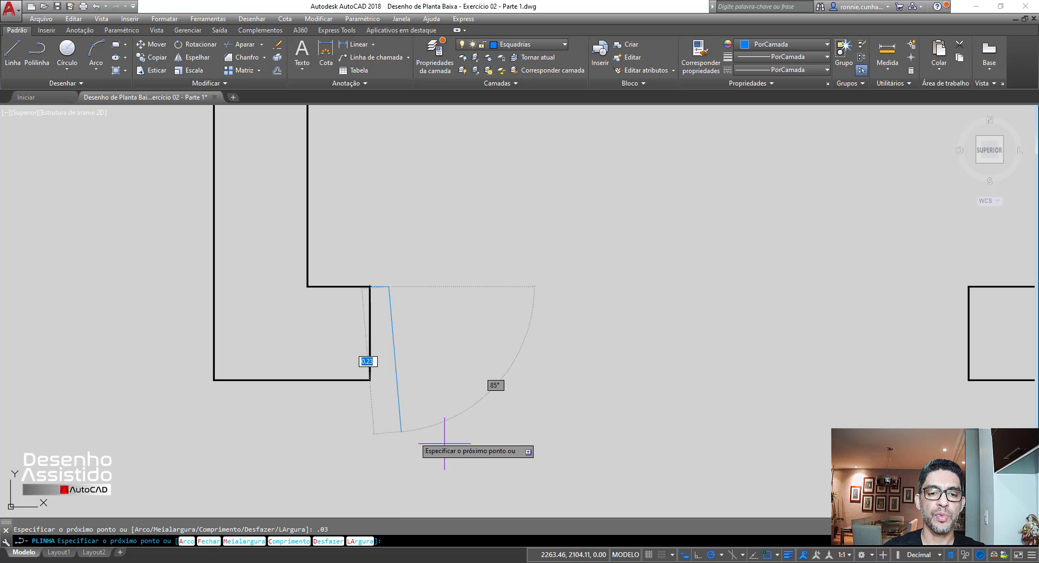
click(697, 555)
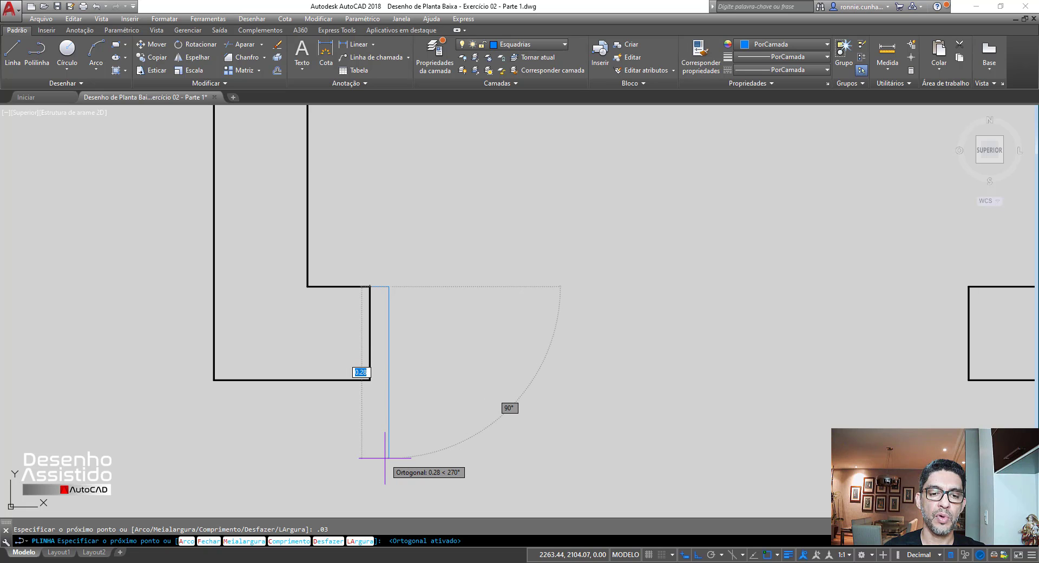
text(0.)
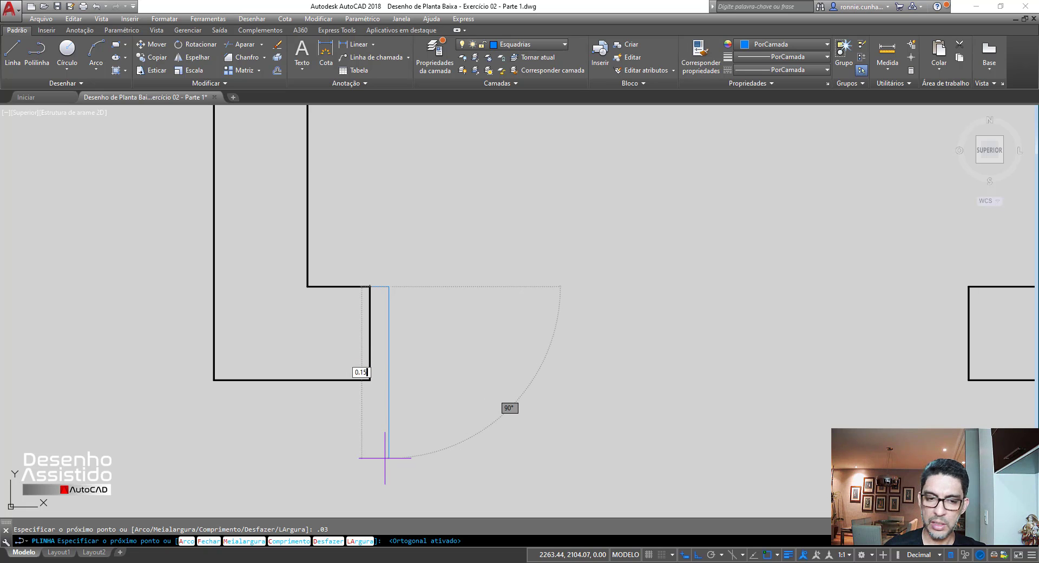
text(15)
key(Return)
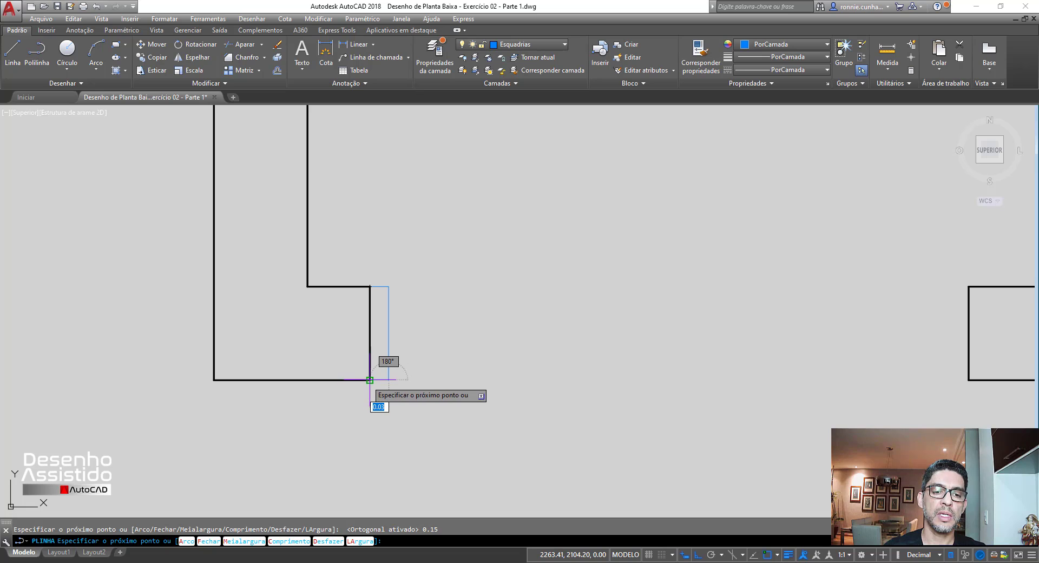
click(370, 380)
key(Return)
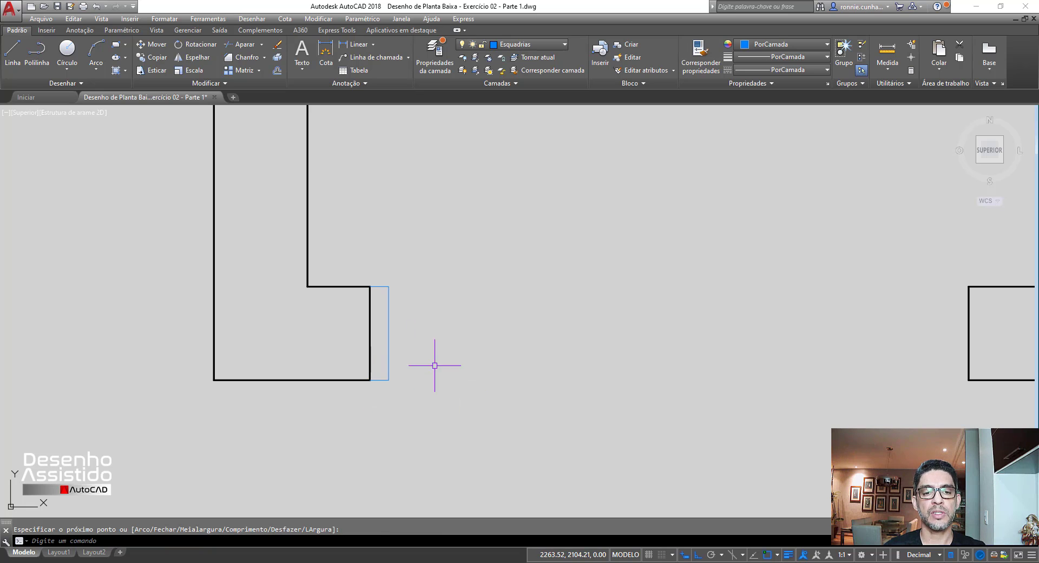
Draw the opposite 0.03 by 0.15 jamb as a polyline against the wall segment on the opening's right side.
scroll(352, 332, down, 2)
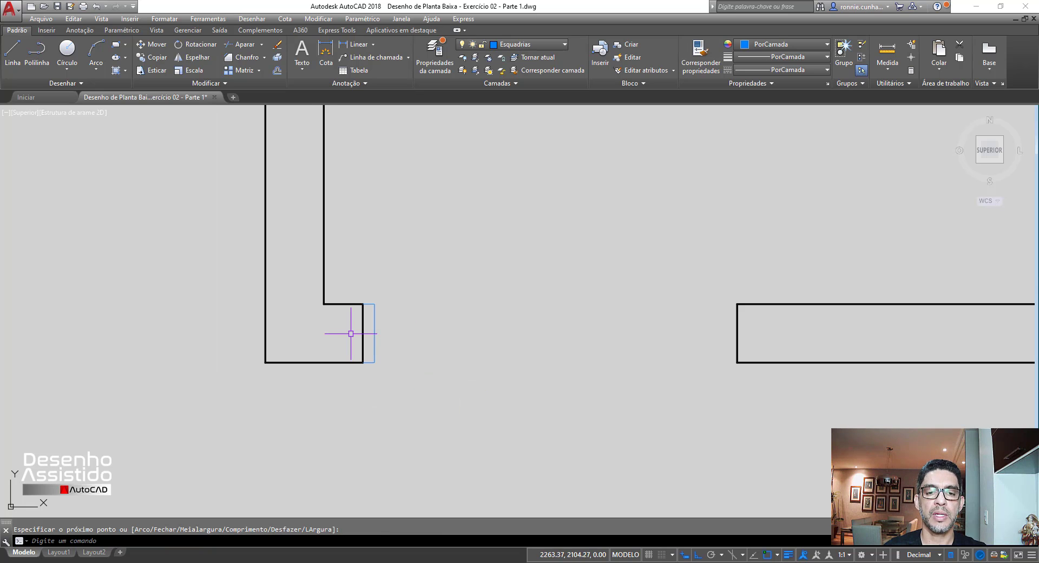
click(31, 53)
click(737, 305)
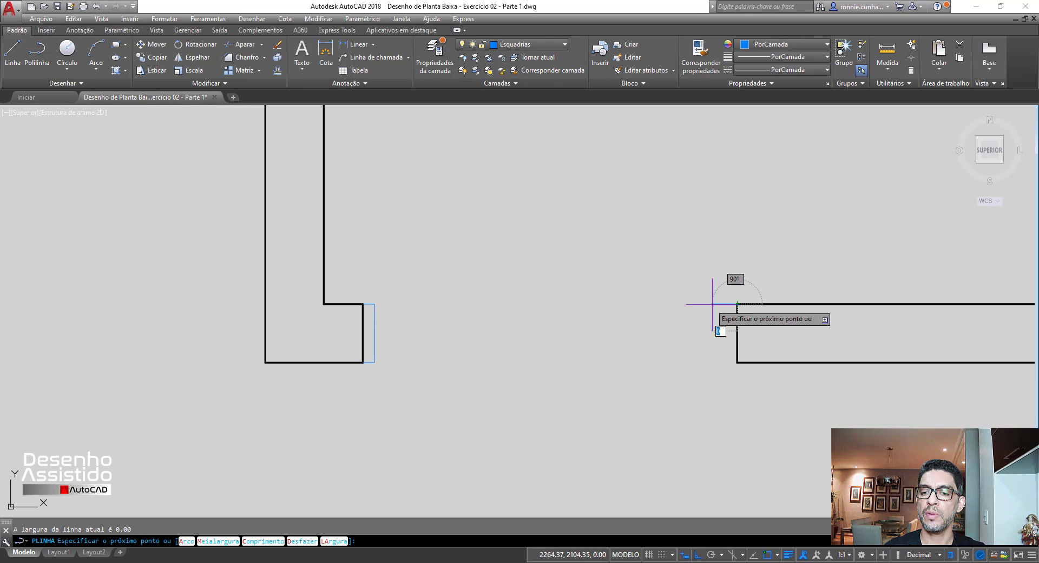
text(.03)
key(Return)
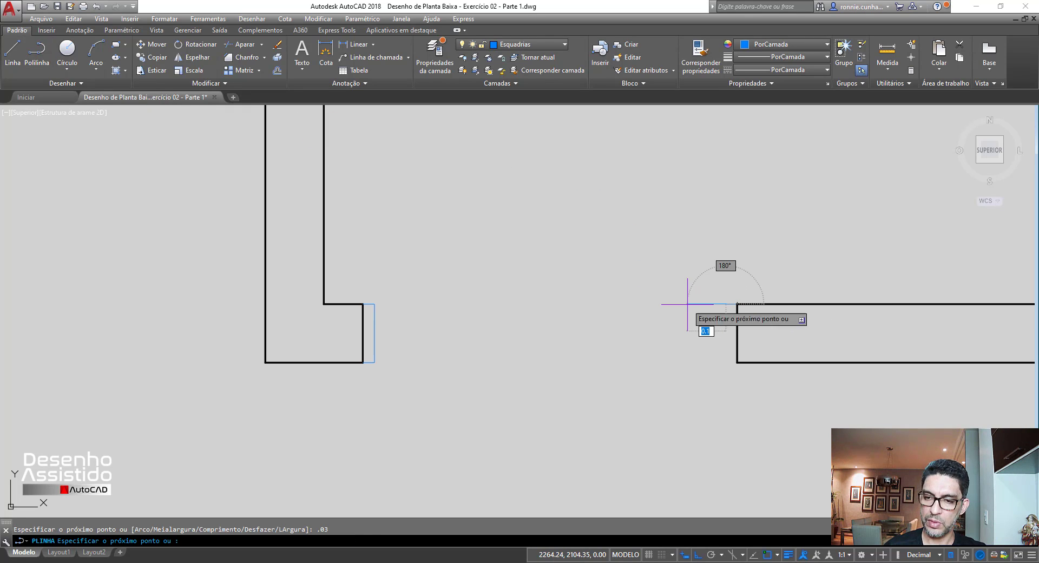
text(.15)
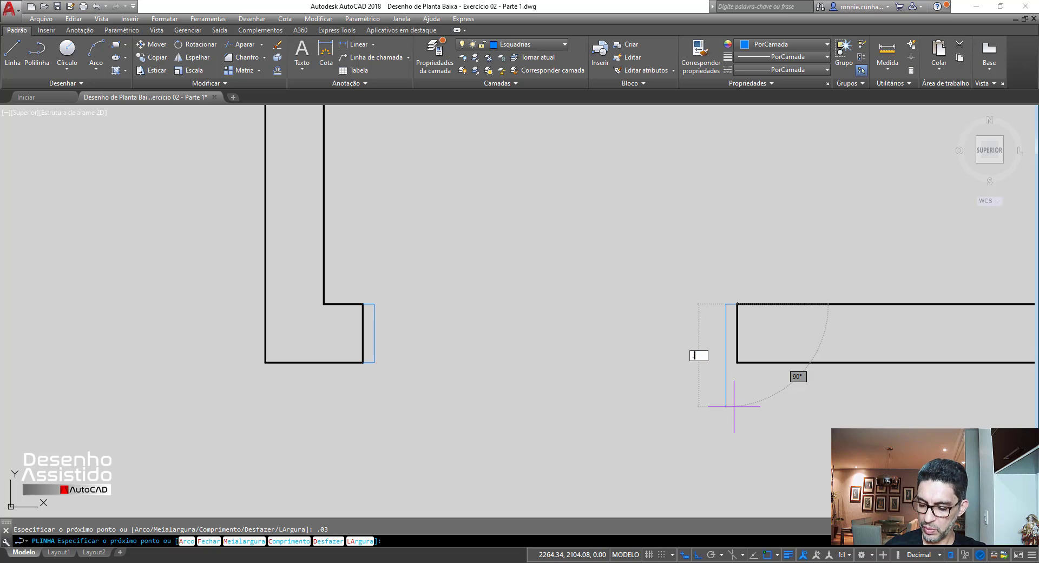
key(Return)
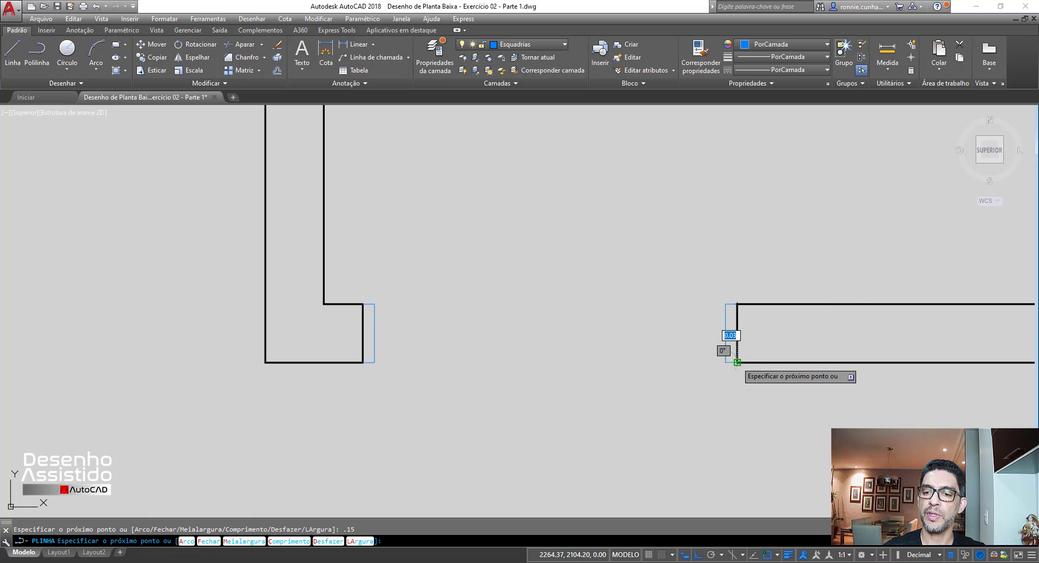
click(737, 362)
key(Return)
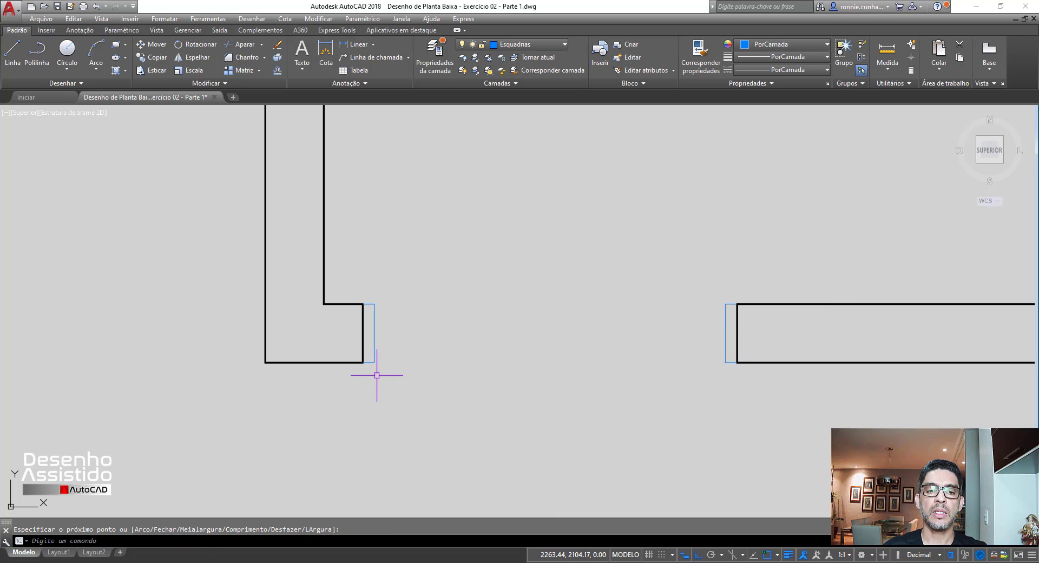
Measure the clear width of the door opening between the inner corners of the two jambs.
middle_drag(378, 371, 300, 377)
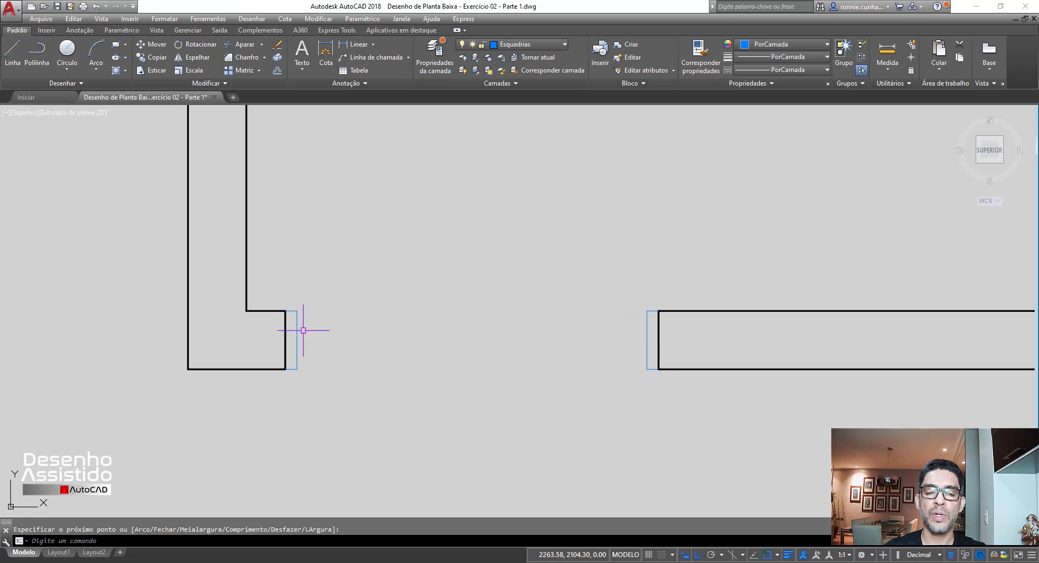
click(888, 54)
click(297, 311)
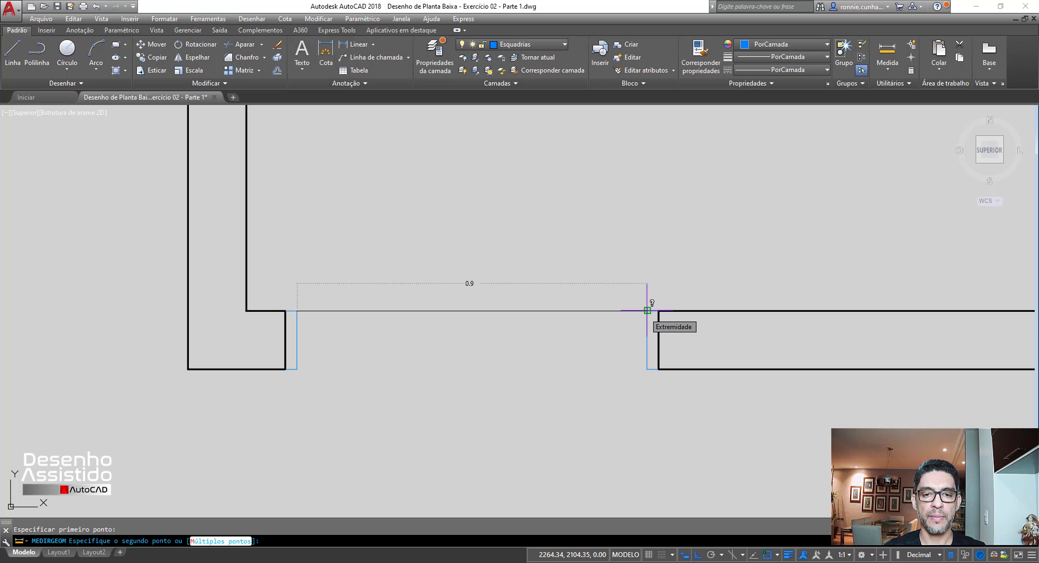
key(Escape)
Draw the door leaf as a rectangle 0.03 long by 0.9 wide, rising from the left jamb's upper inner corner.
scroll(440, 345, down, 2)
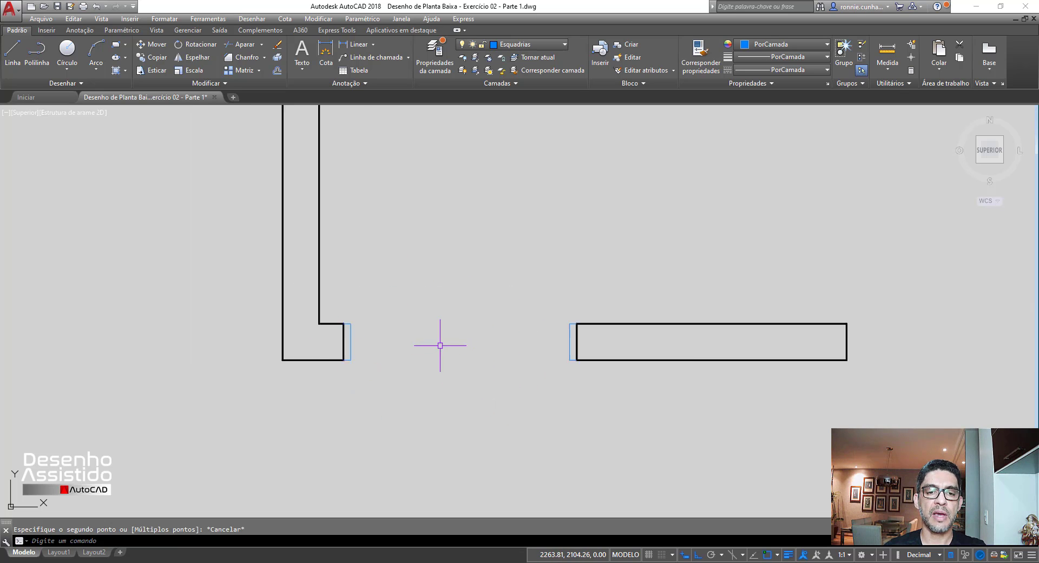
scroll(440, 346, down, 3)
scroll(431, 352, up, 3)
middle_drag(464, 340, 470, 390)
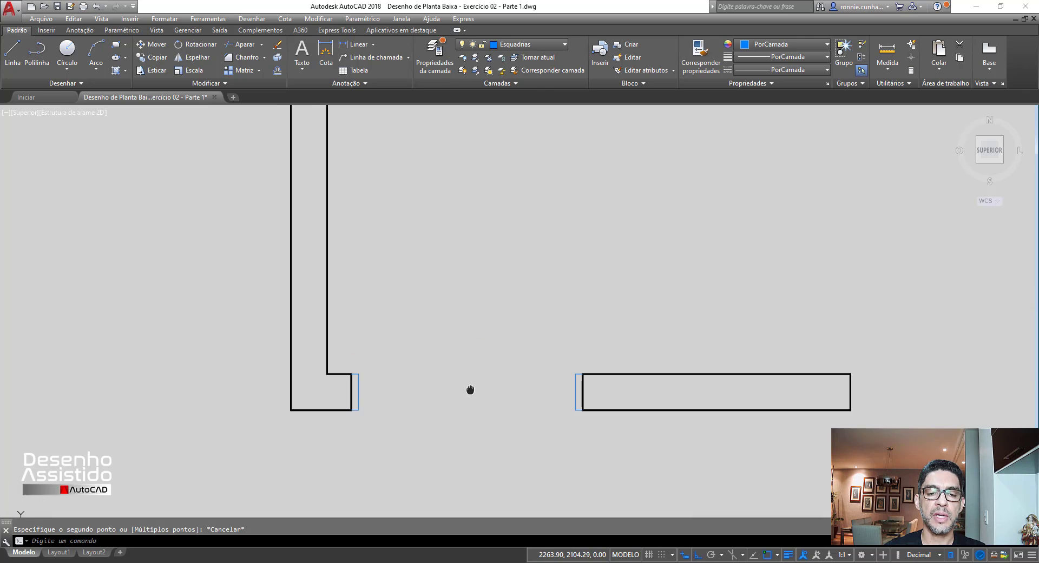
scroll(470, 389, down, 2)
scroll(512, 401, up, 2)
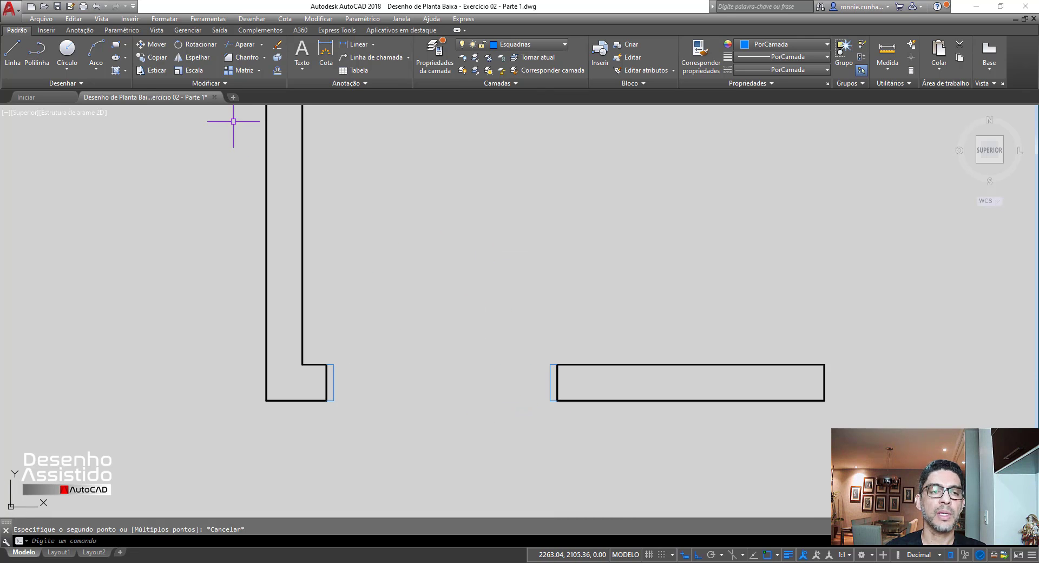
mouse_move(124, 100)
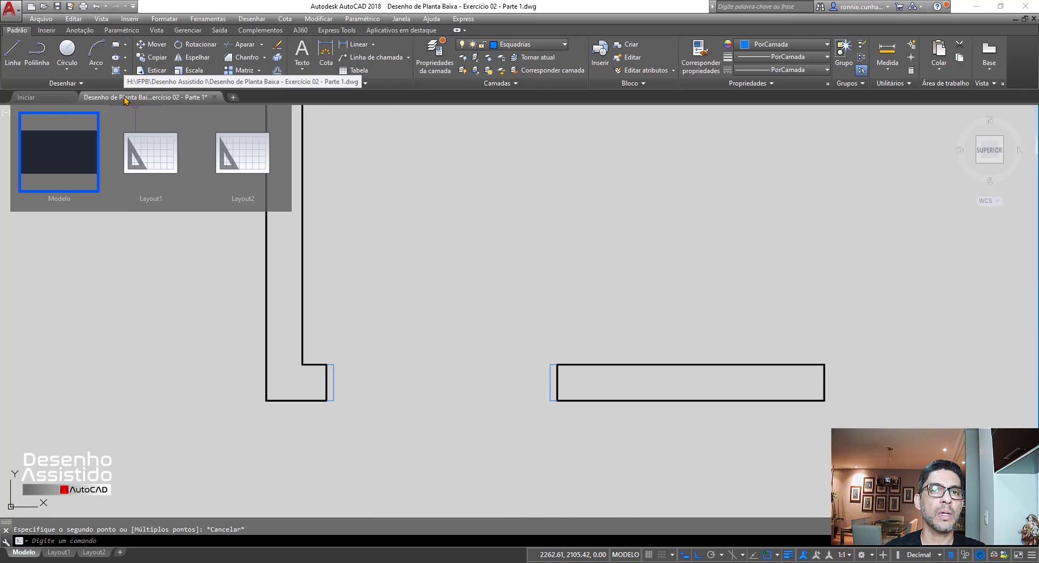
click(116, 45)
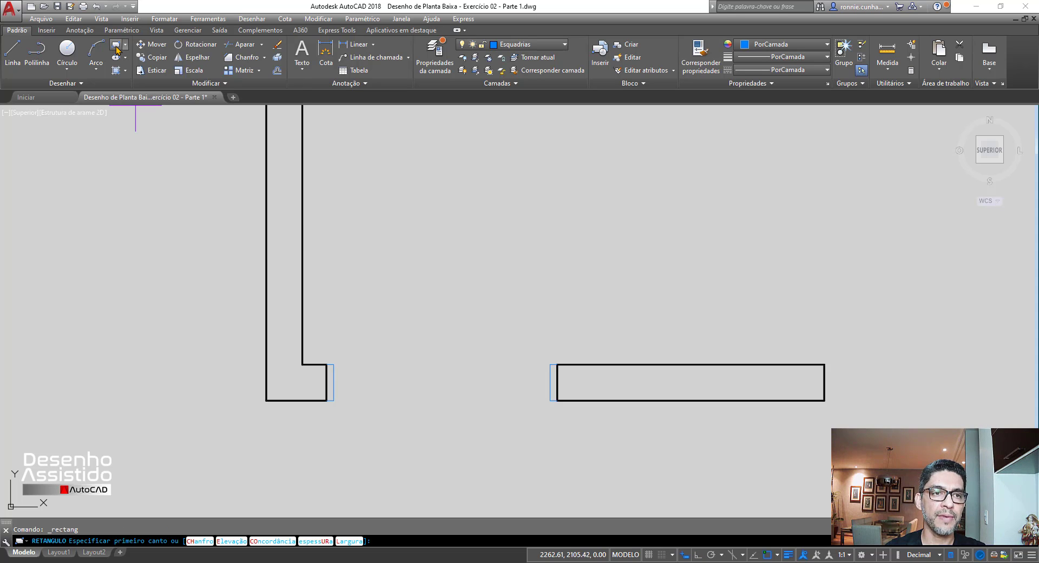
click(333, 364)
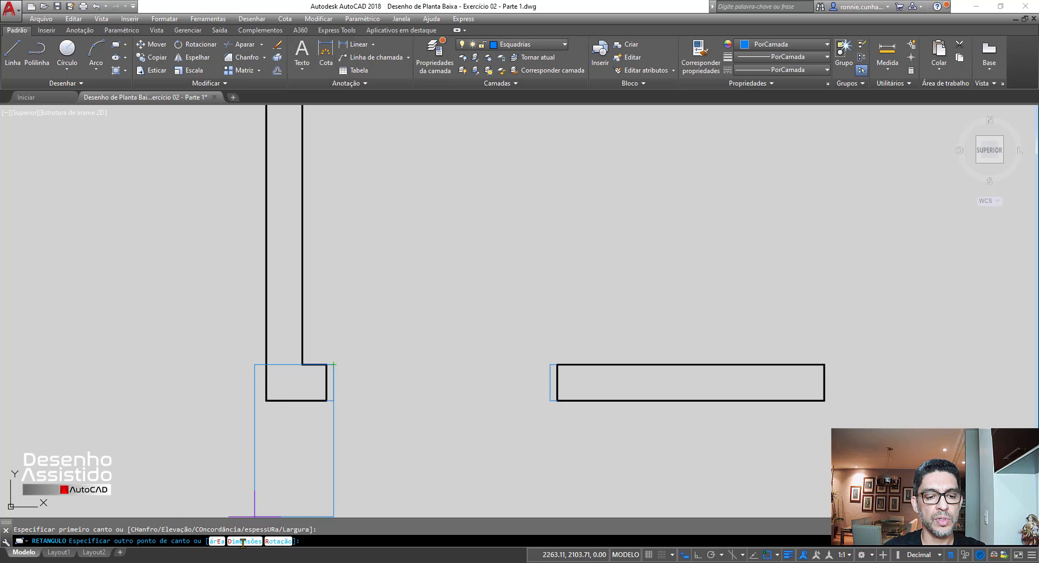
click(242, 543)
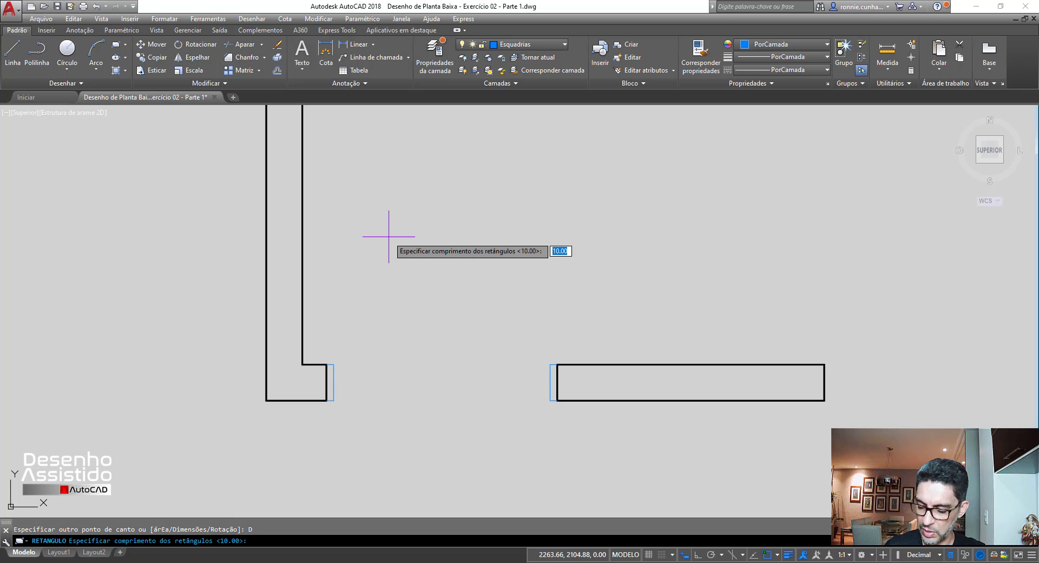
text(0.03)
key(Return)
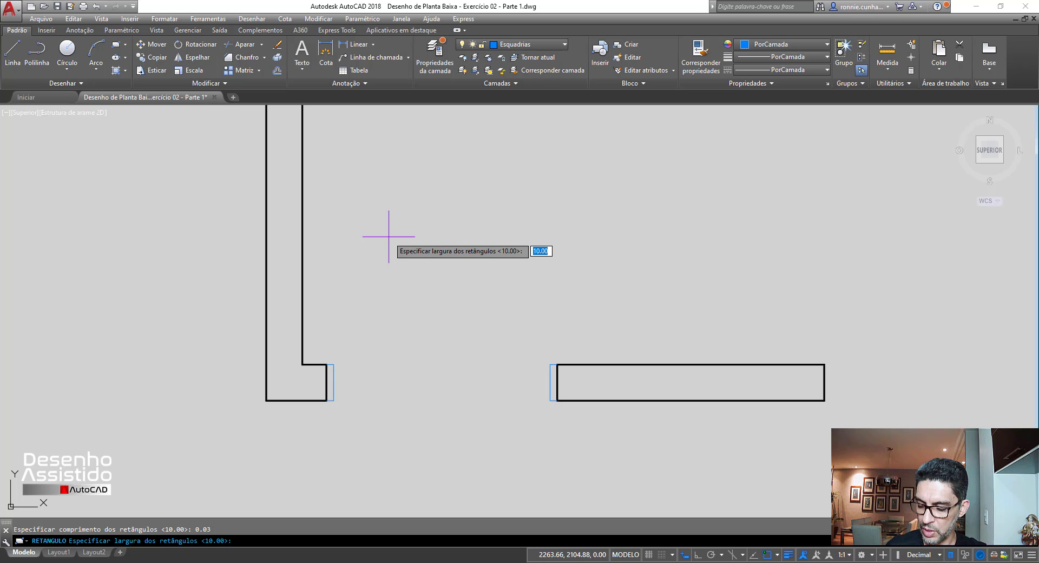
key(Return)
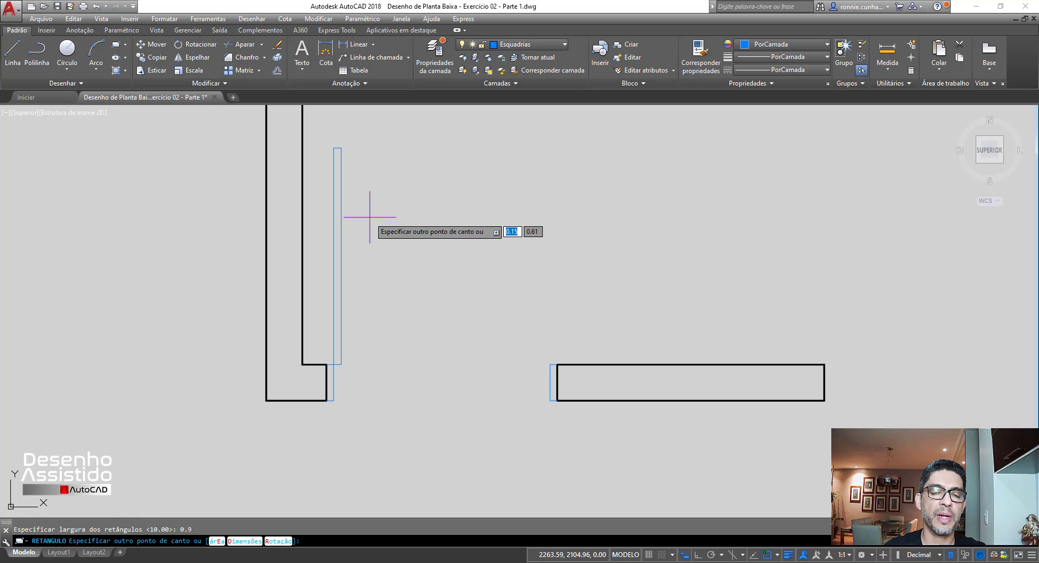
click(463, 225)
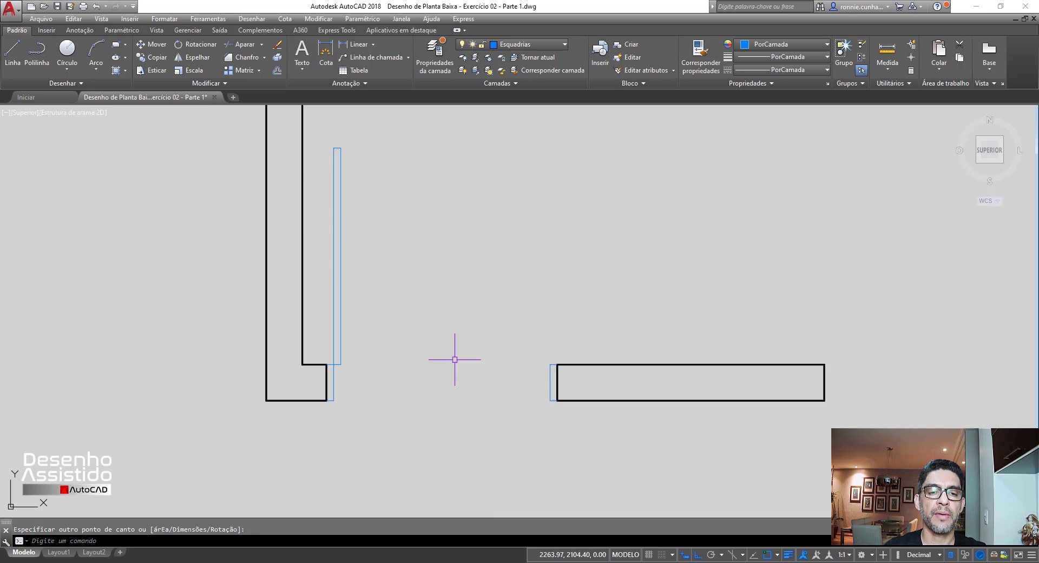
middle_drag(470, 320, 509, 366)
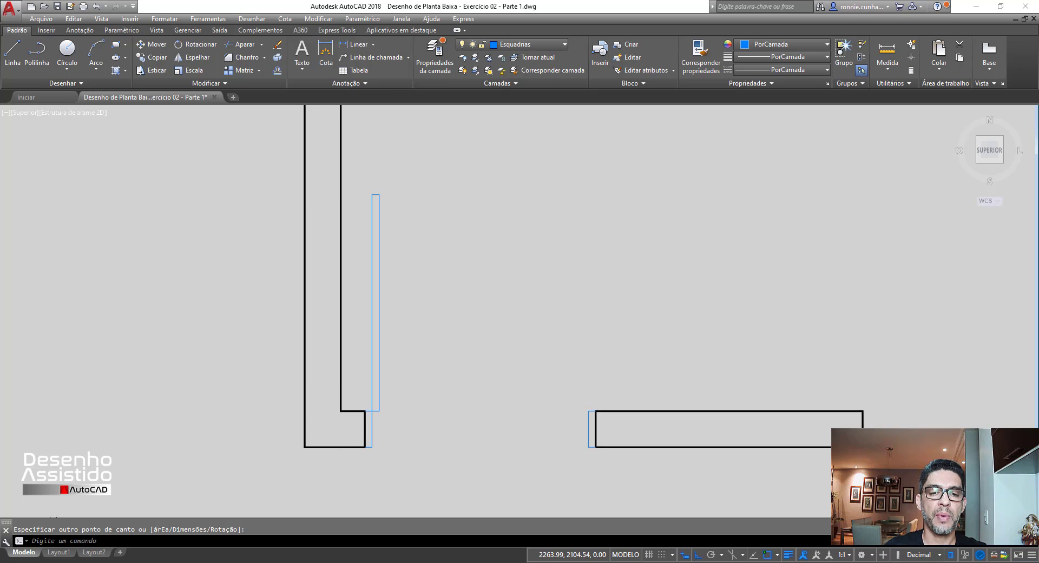
click(194, 46)
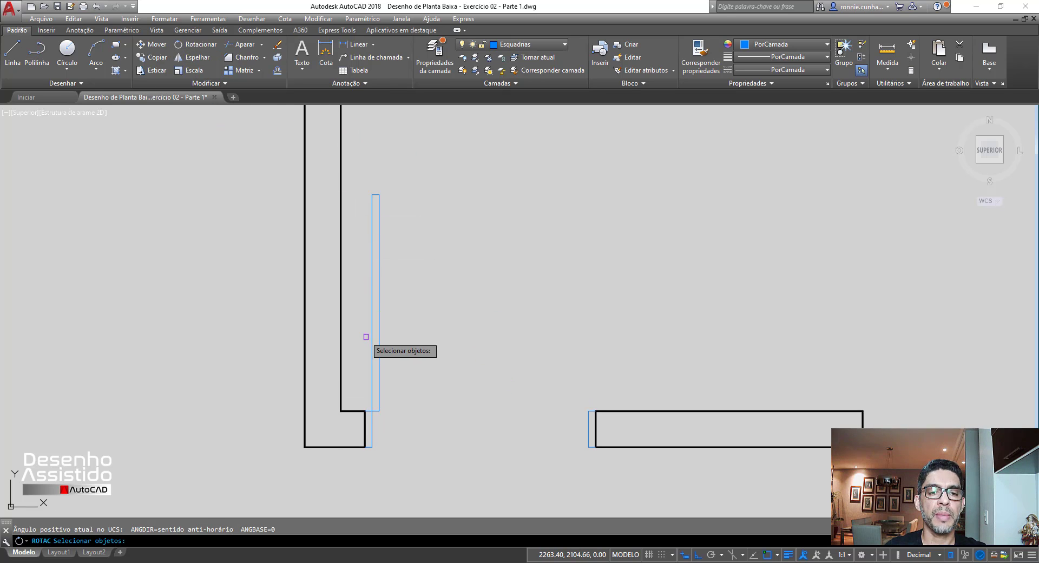
click(372, 336)
key(Return)
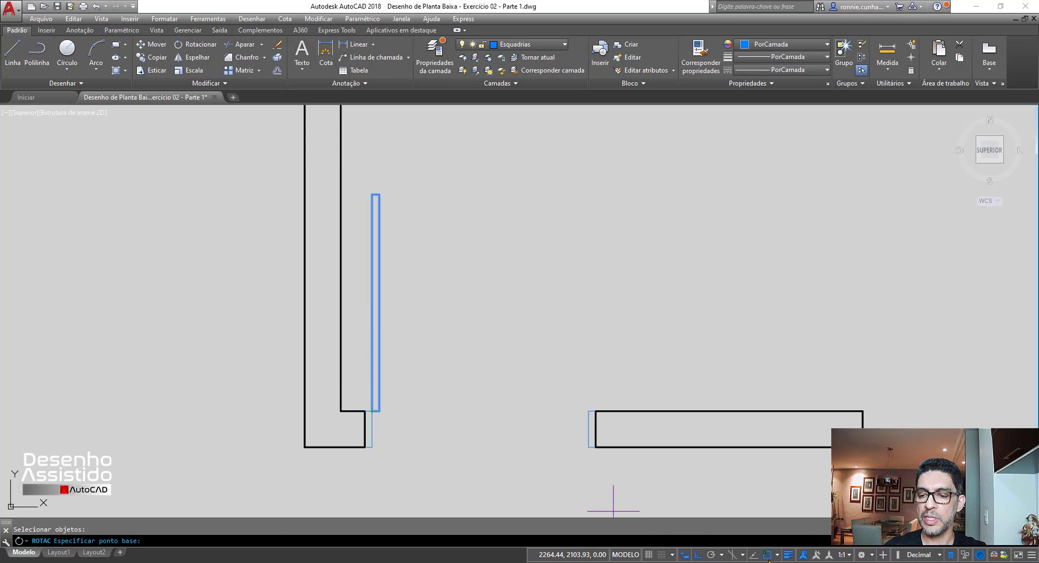
click(697, 555)
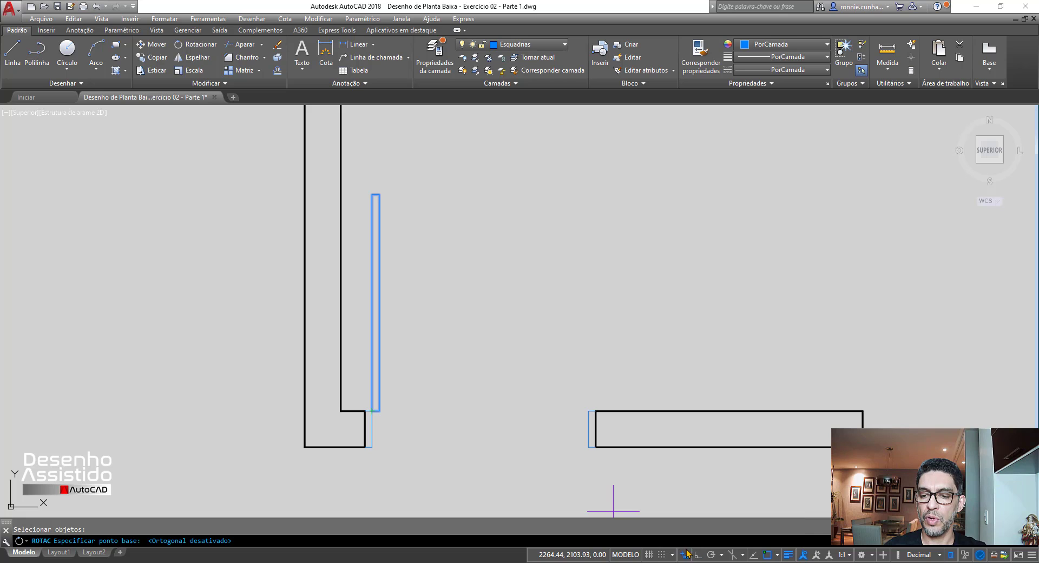
click(371, 410)
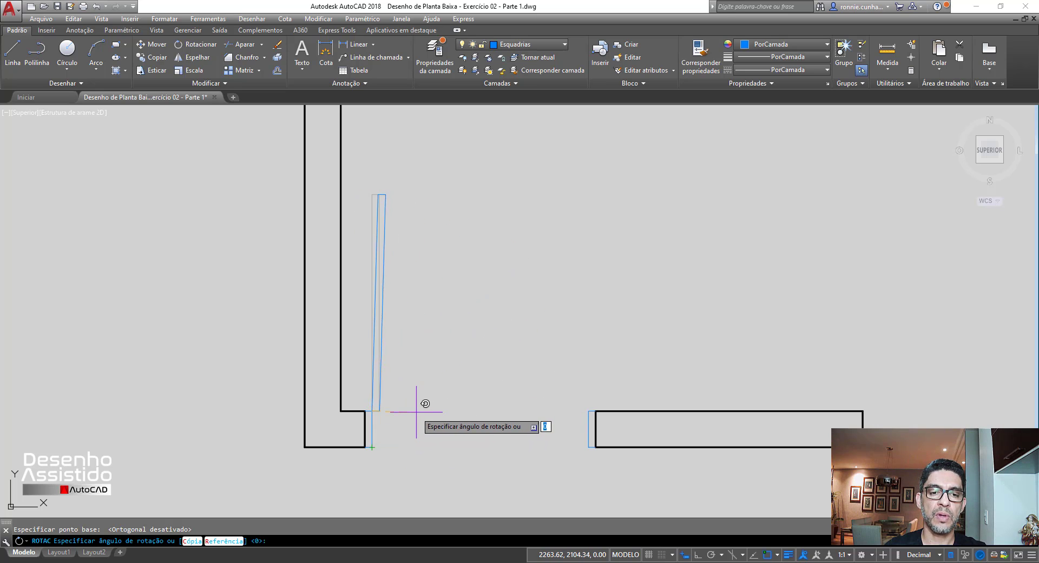
key(Escape)
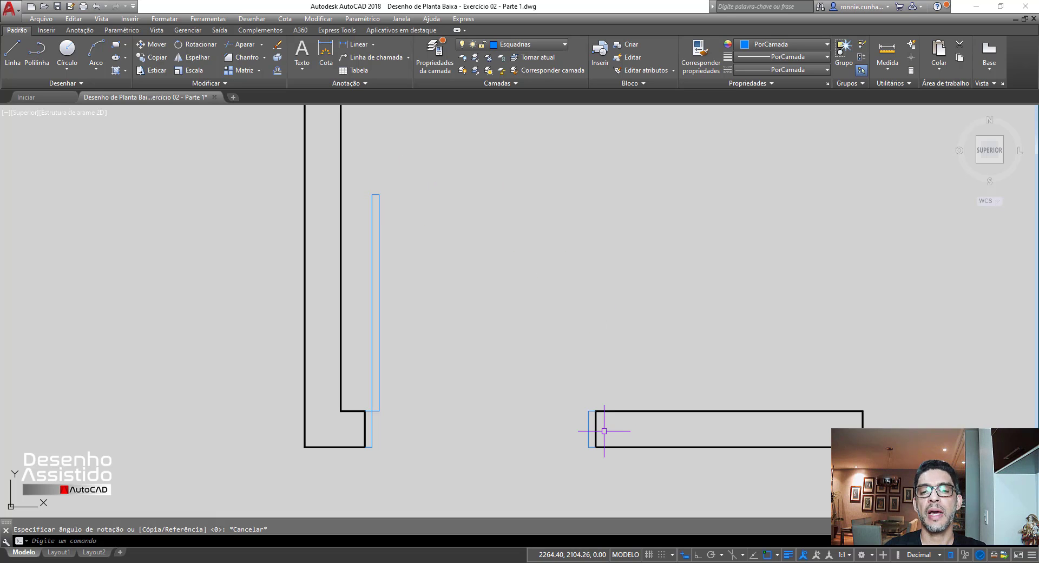
click(556, 47)
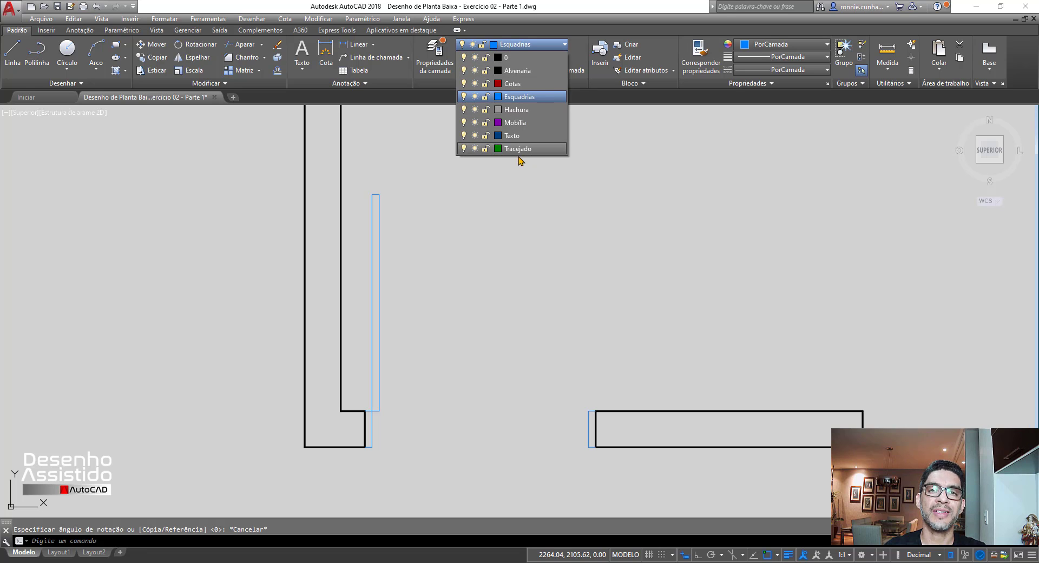
click(503, 273)
scroll(455, 318, down, 10)
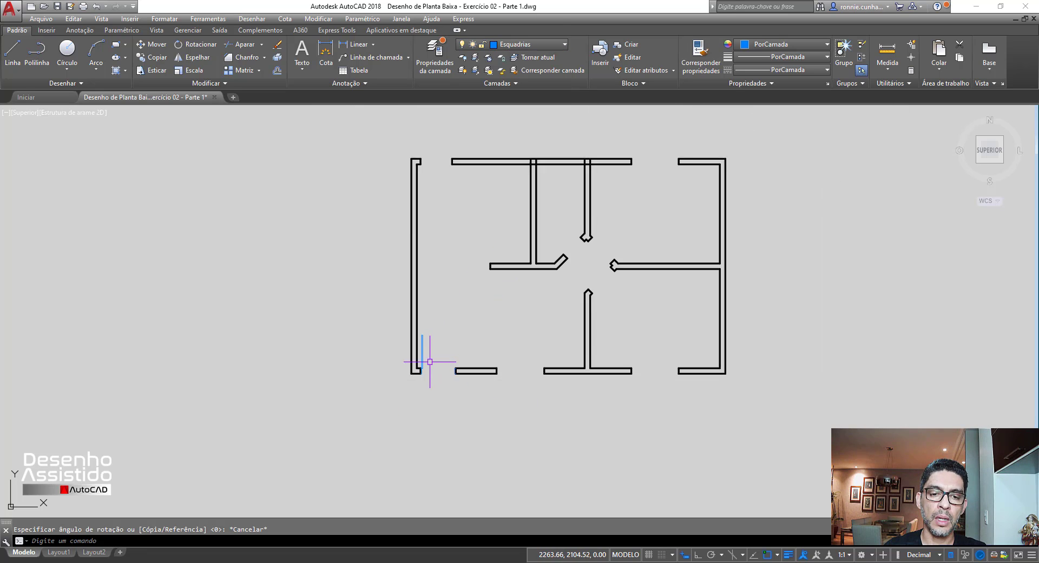
scroll(435, 274, up, 10)
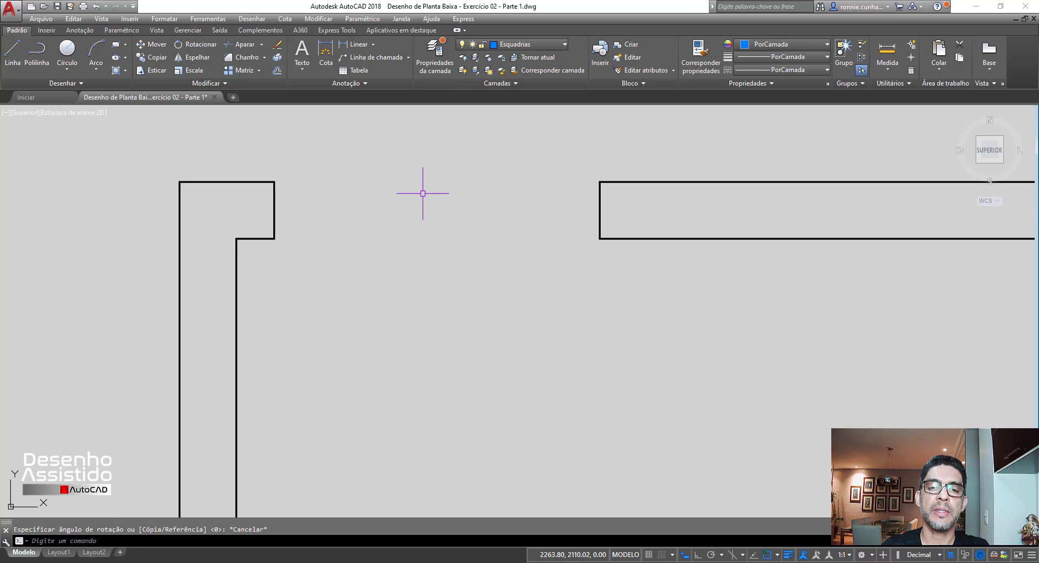
scroll(387, 186, down, 2)
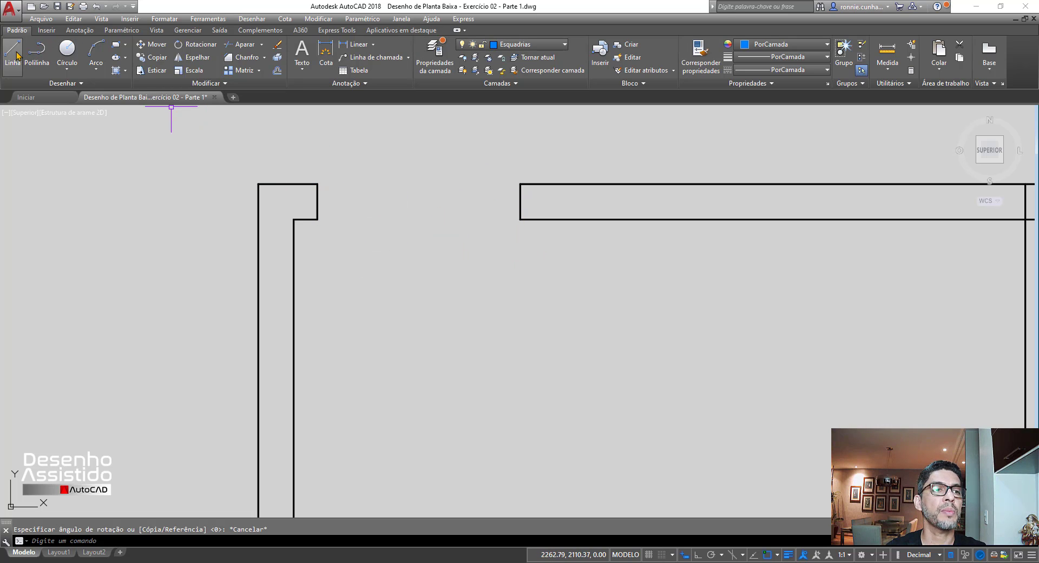
click(36, 54)
click(318, 184)
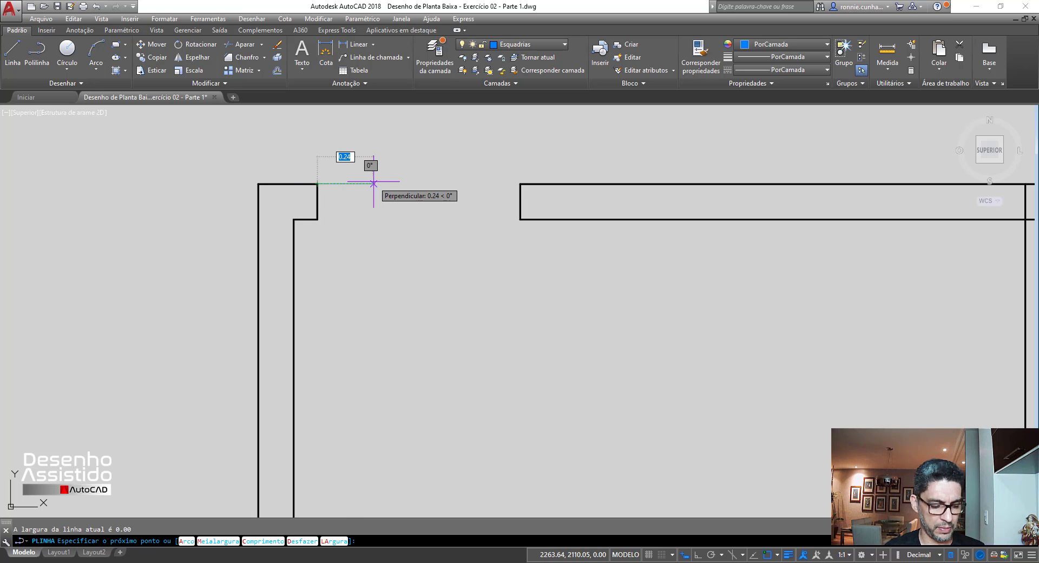
key(Escape)
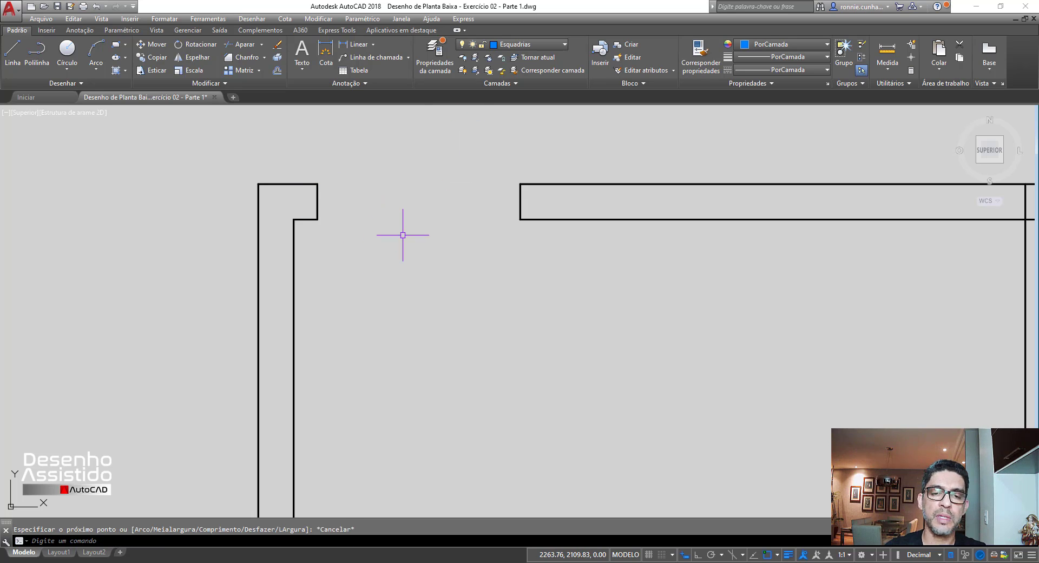
Copy both door jambs from the lower-left opening to the upper-left opening, aligning the right jamb with the upper corner of the right wall segment.
scroll(407, 156, down, 6)
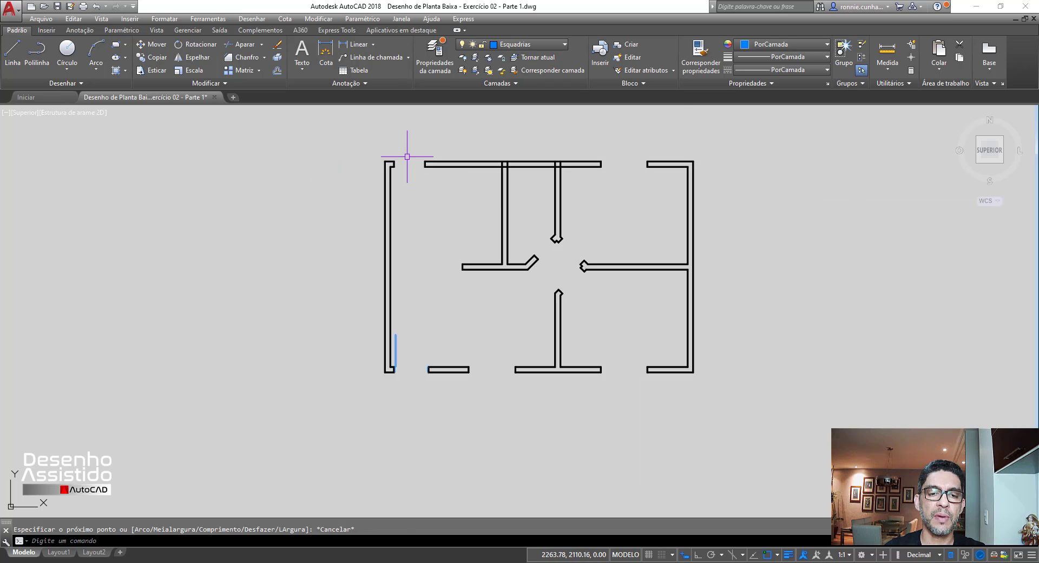
scroll(413, 213, down, 2)
scroll(395, 291, up, 10)
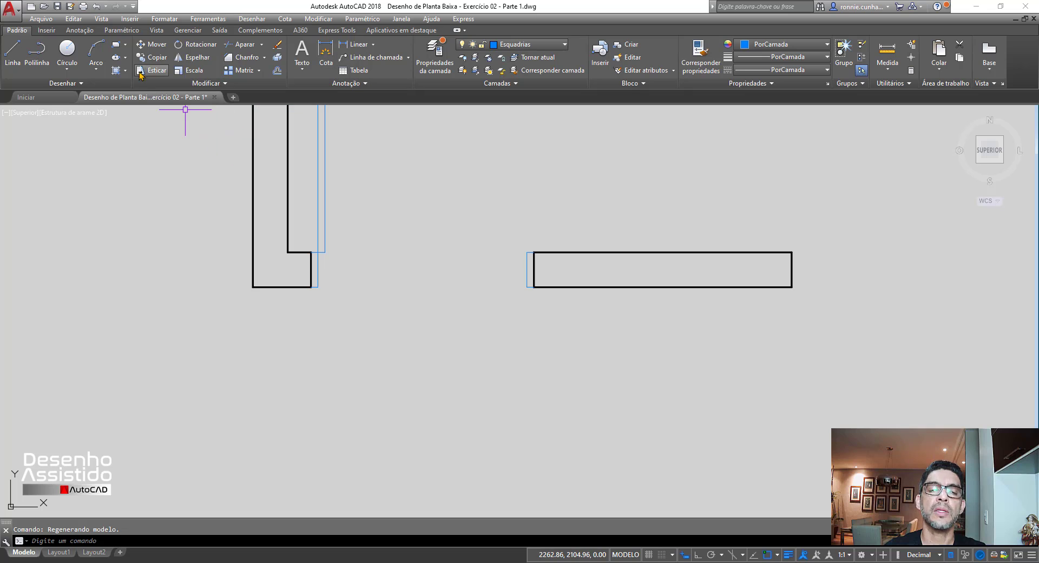
click(154, 58)
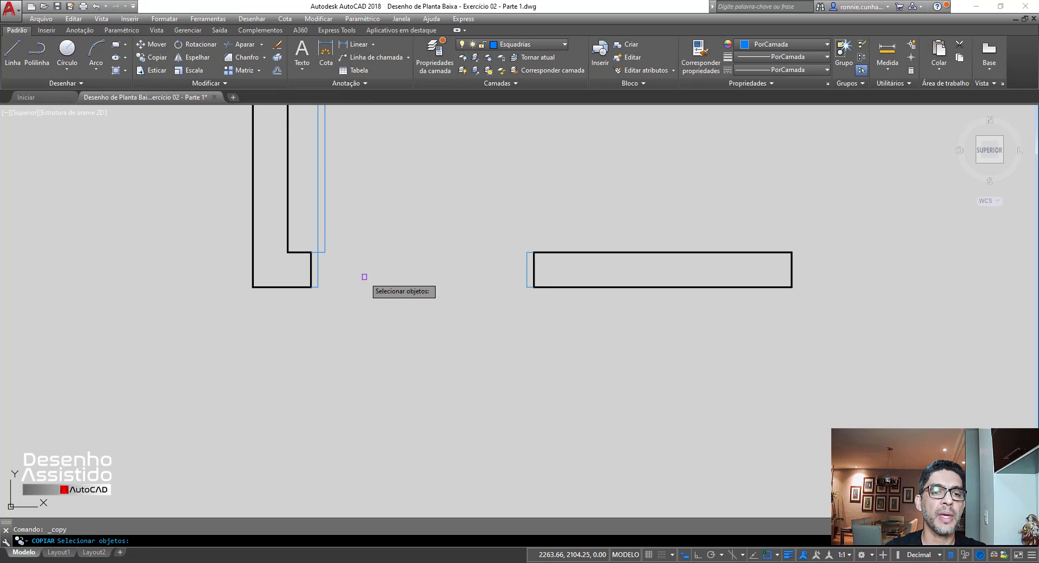
click(319, 268)
click(531, 271)
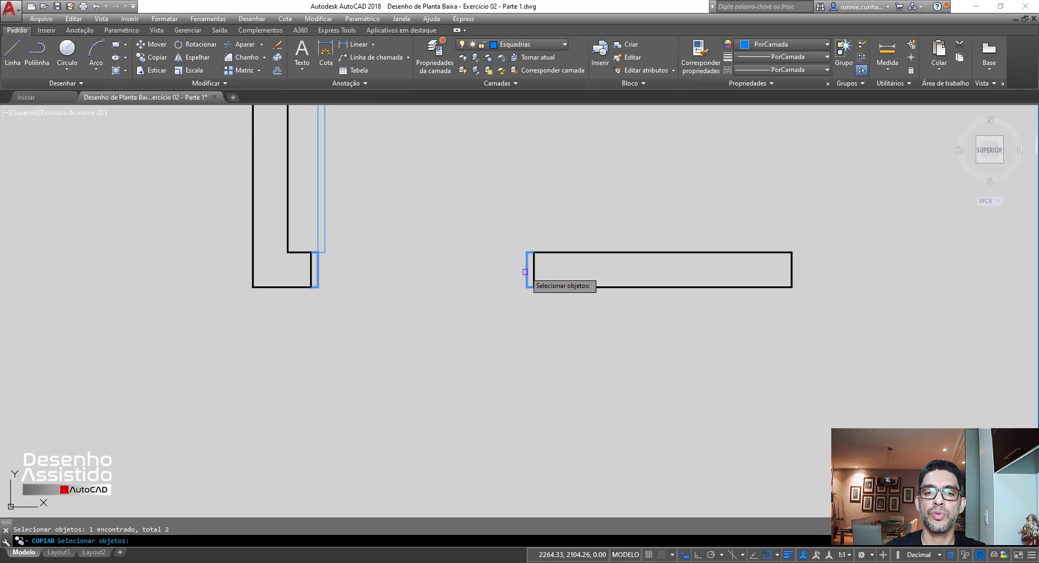
key(Return)
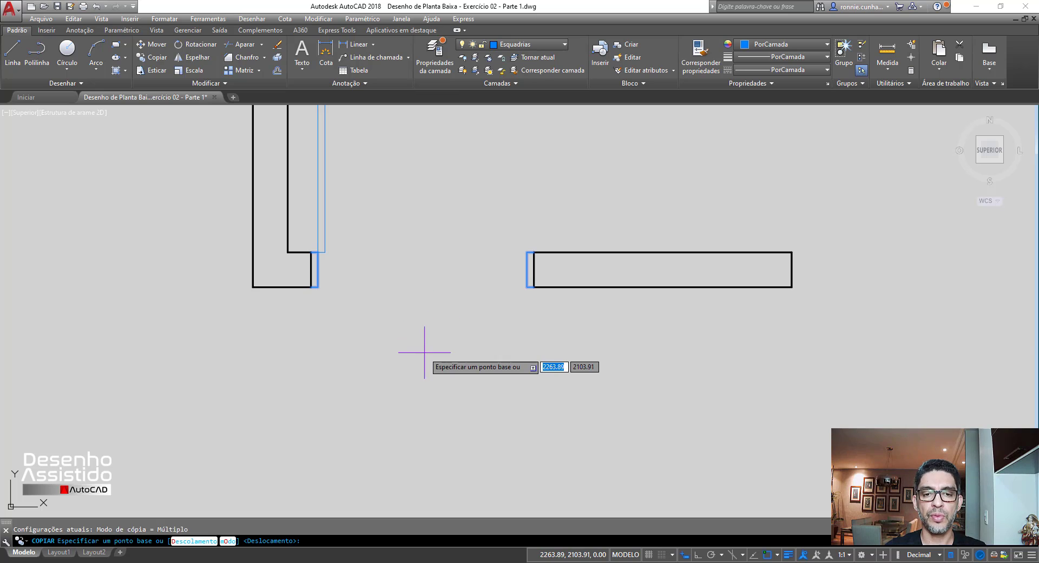
scroll(389, 381, down, 4)
scroll(440, 341, up, 10)
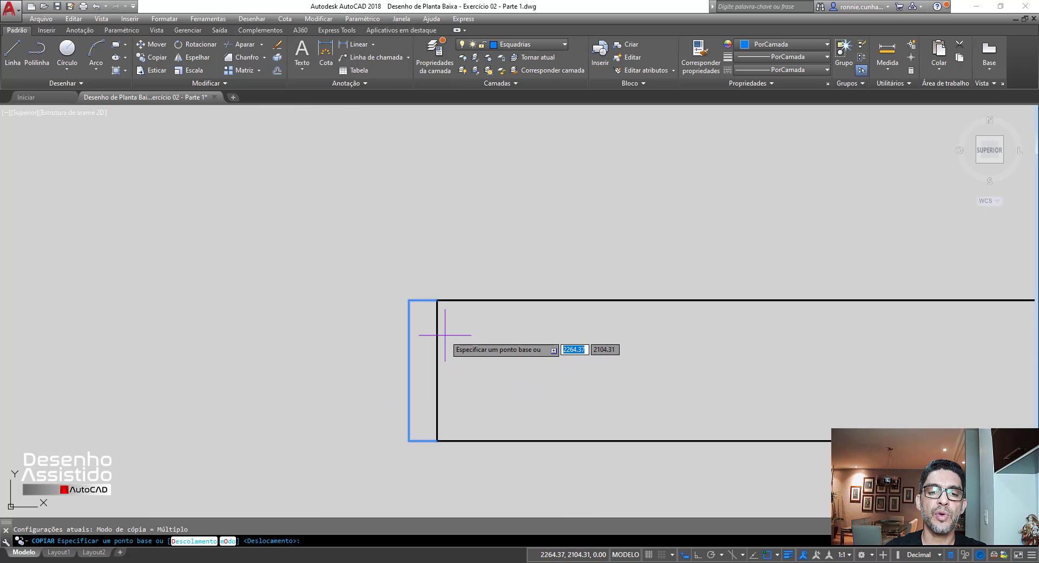
click(437, 300)
scroll(453, 316, down, 6)
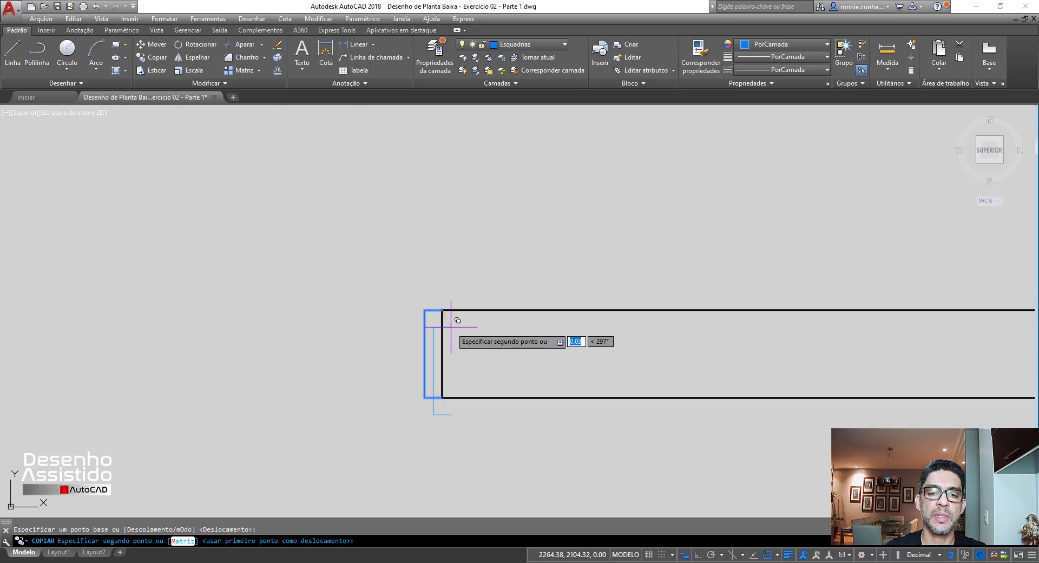
scroll(432, 268, down, 6)
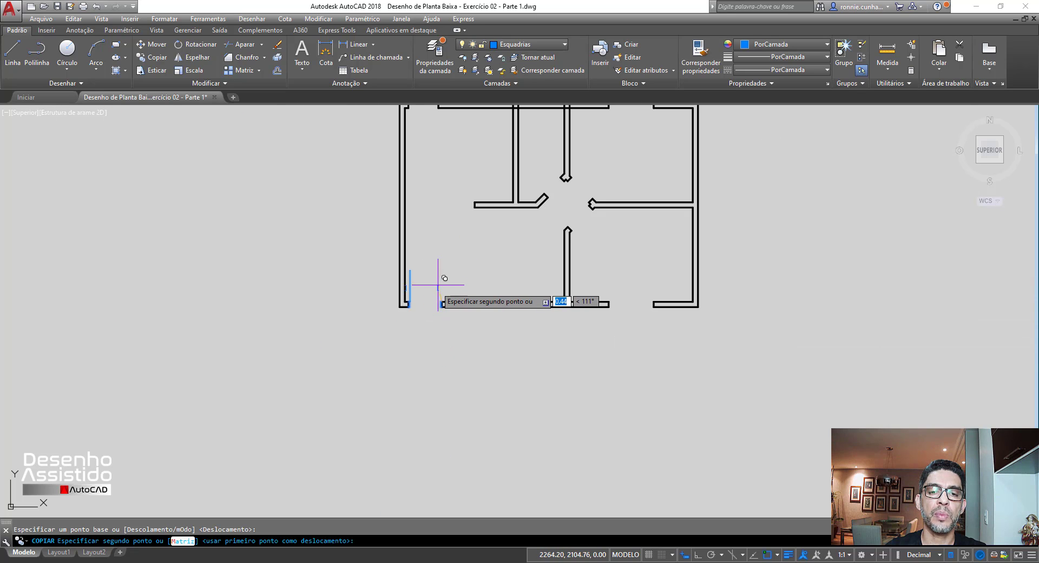
scroll(420, 152, up, 10)
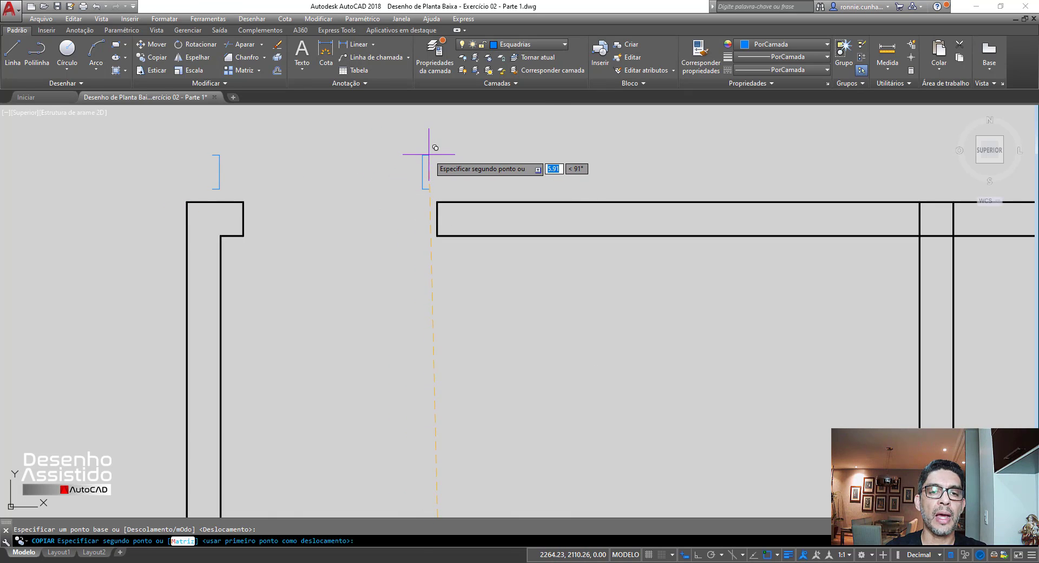
click(437, 201)
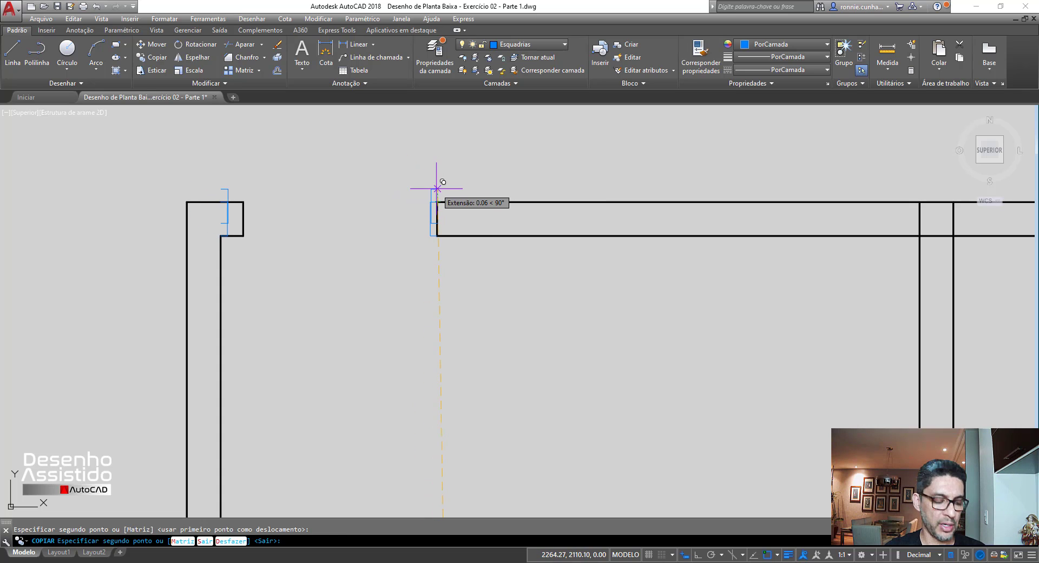
key(Escape)
Move the copied left jamb from its upper outer endpoint to the upper corner of the wall stub at the upper-left opening.
scroll(230, 217, up, 4)
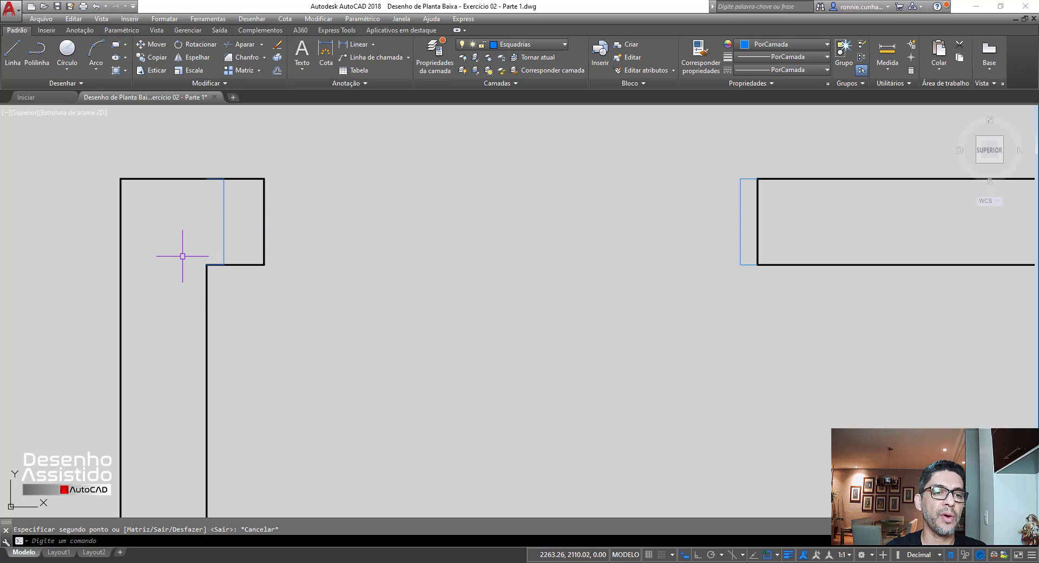
click(157, 48)
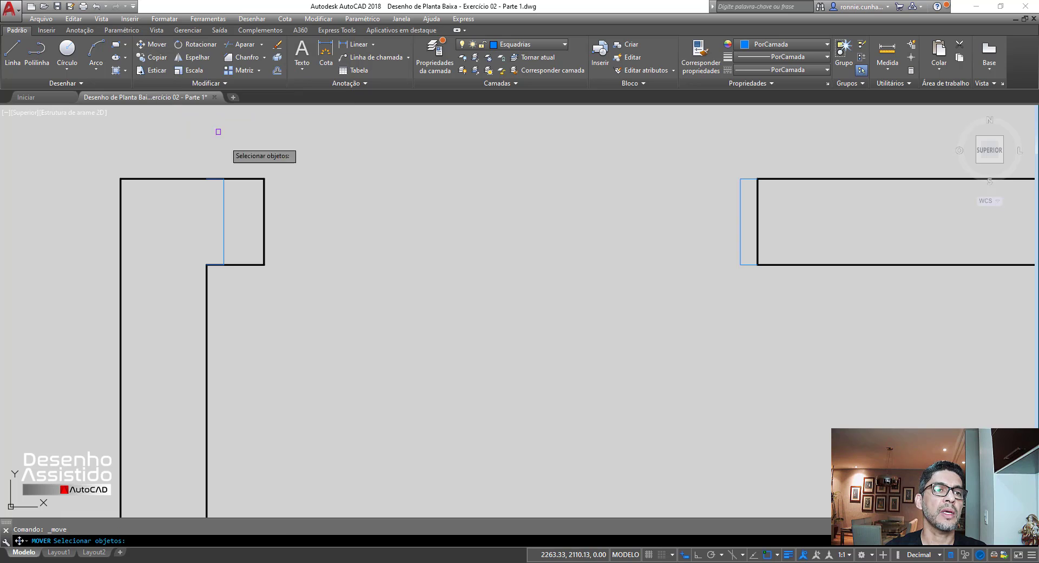
click(225, 196)
key(Return)
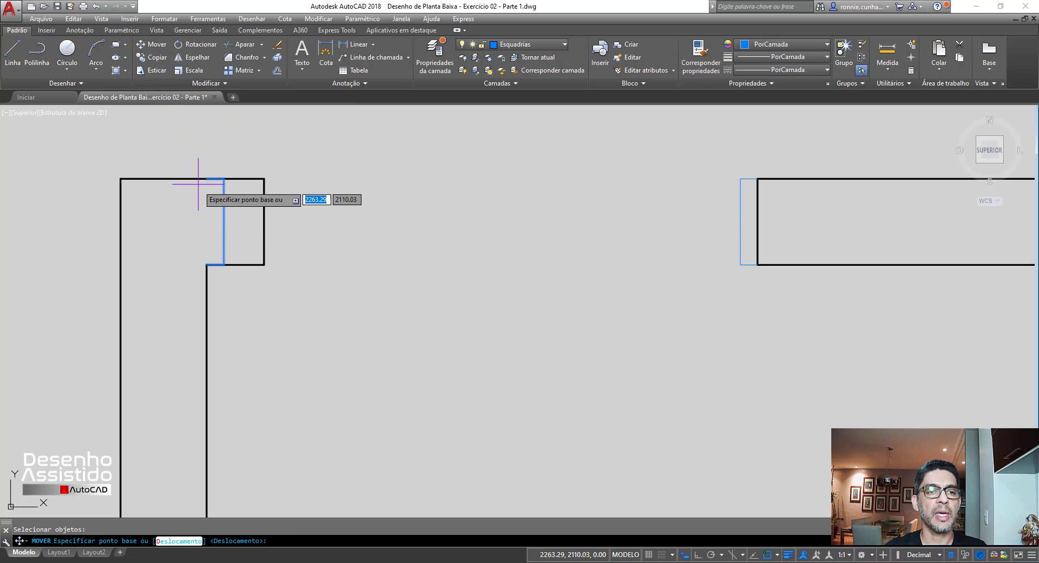
click(207, 178)
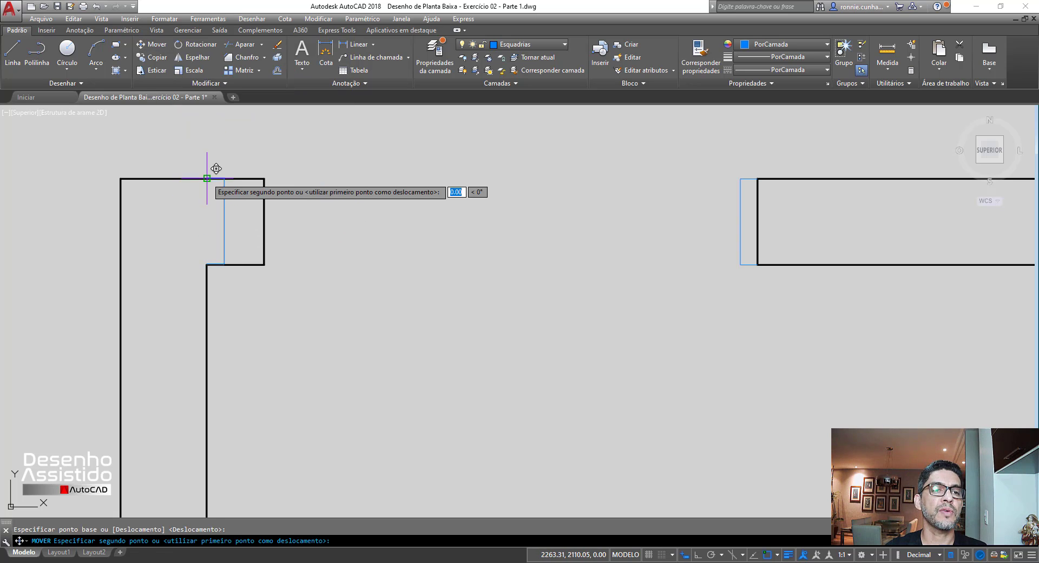
click(264, 179)
scroll(304, 193, down, 4)
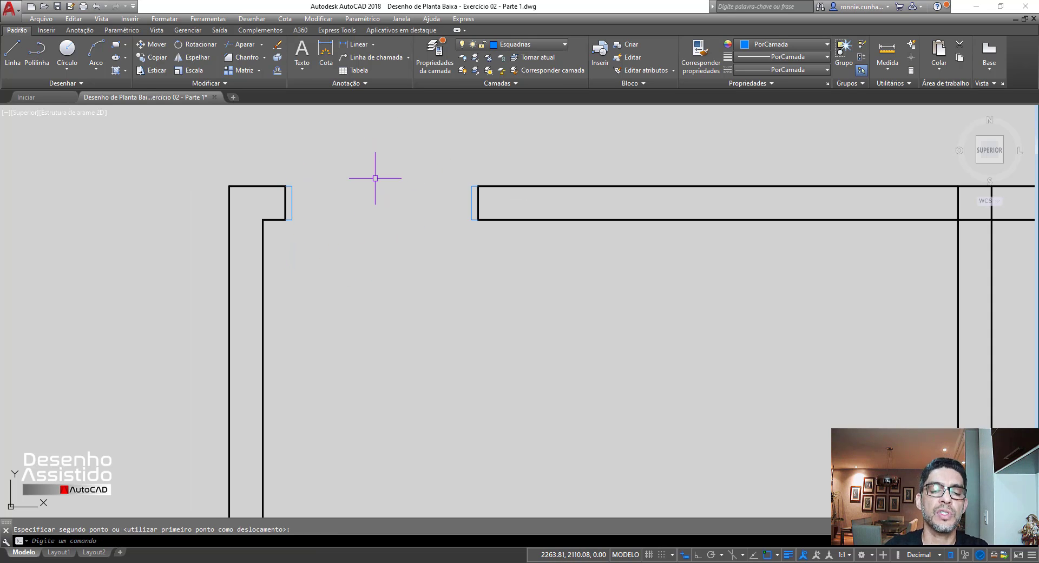
Try to draw a 0.03-wide door leaf rectangle from the upper-left opening's left jamb, starting at its lower inner corner, and erase the result.
scroll(344, 176, down, 3)
scroll(334, 187, up, 2)
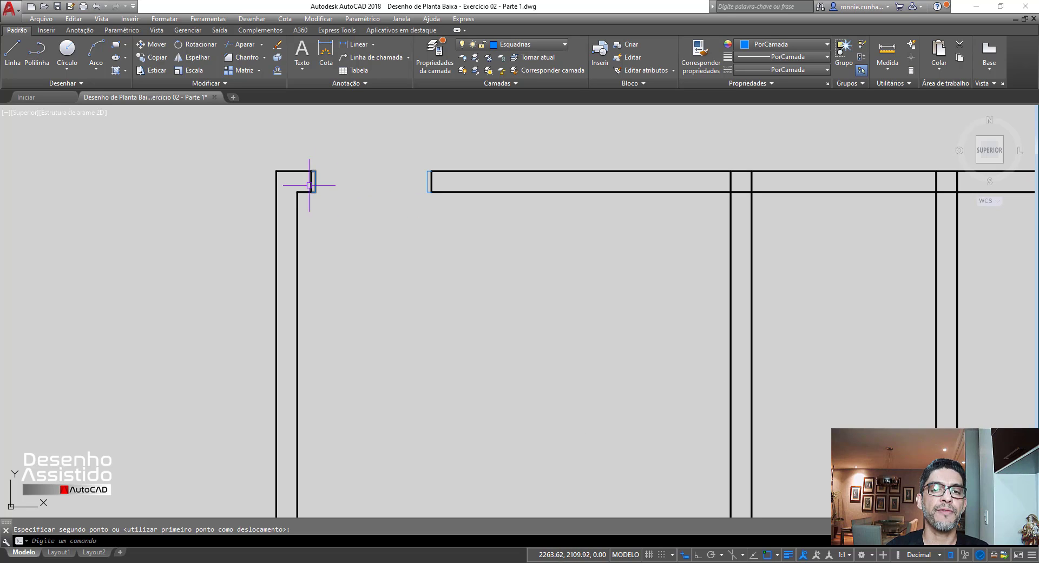
scroll(352, 168, up, 2)
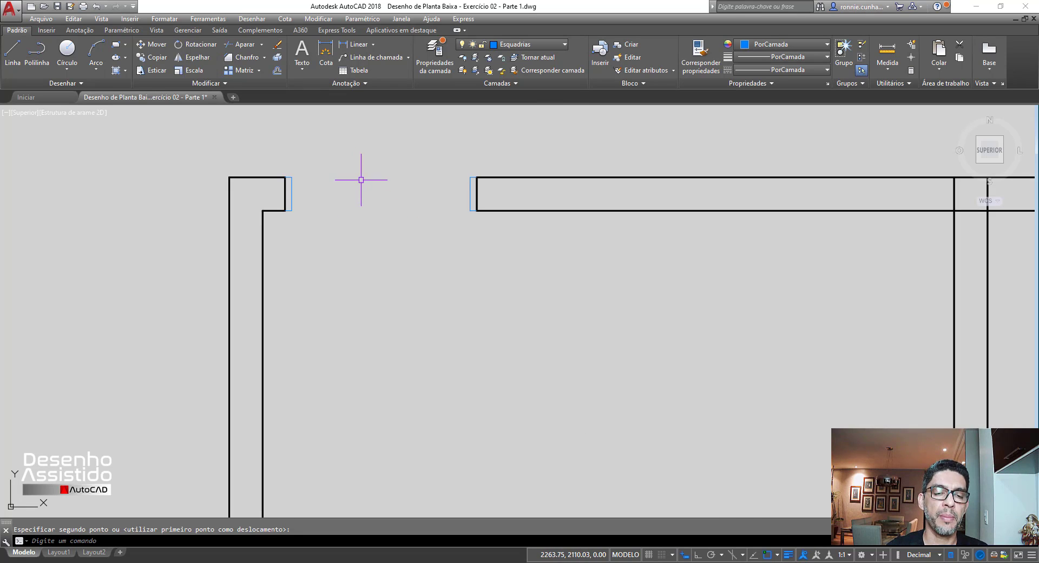
click(116, 48)
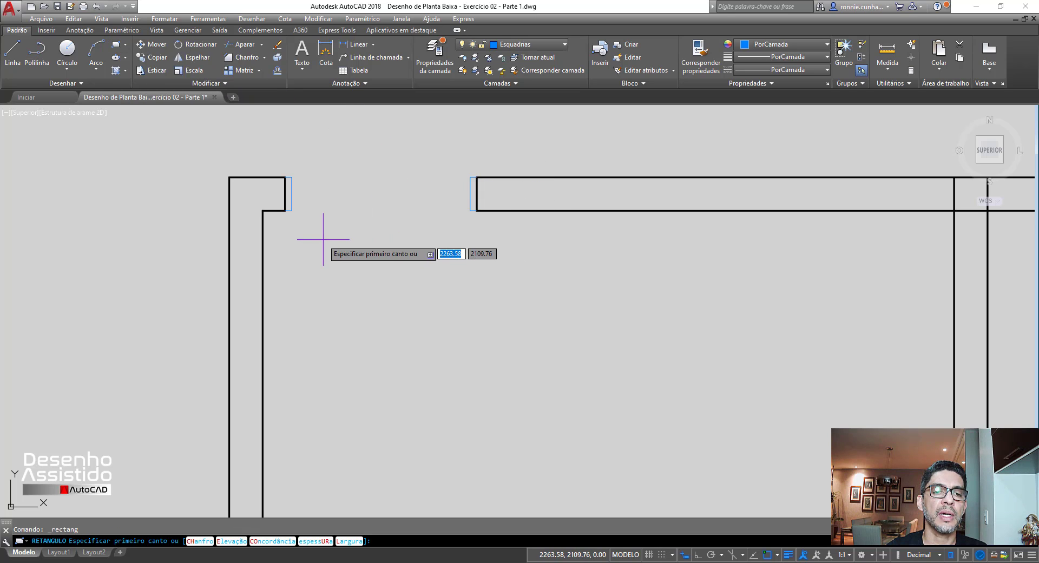
click(292, 210)
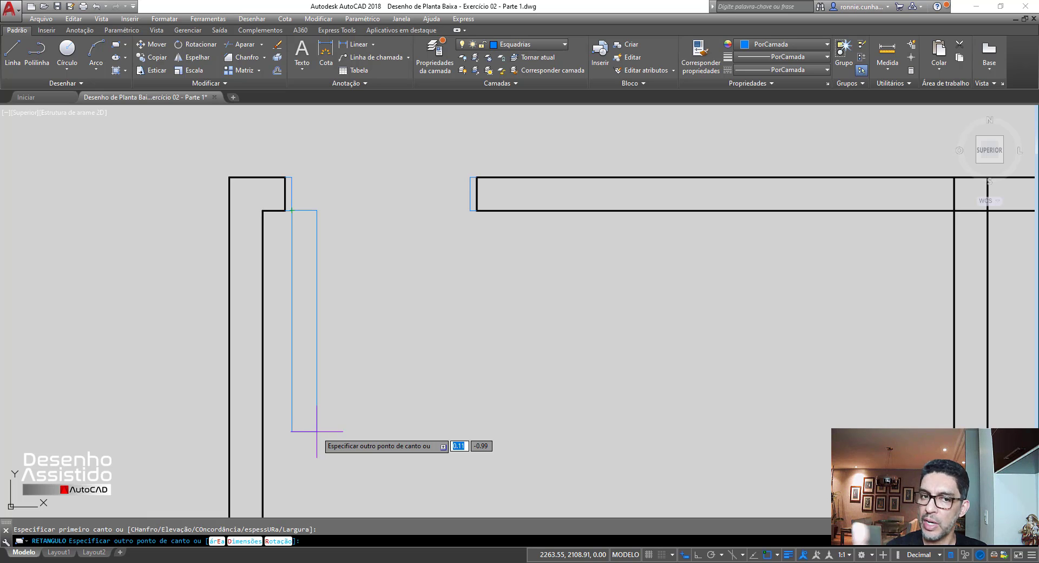
key(Return)
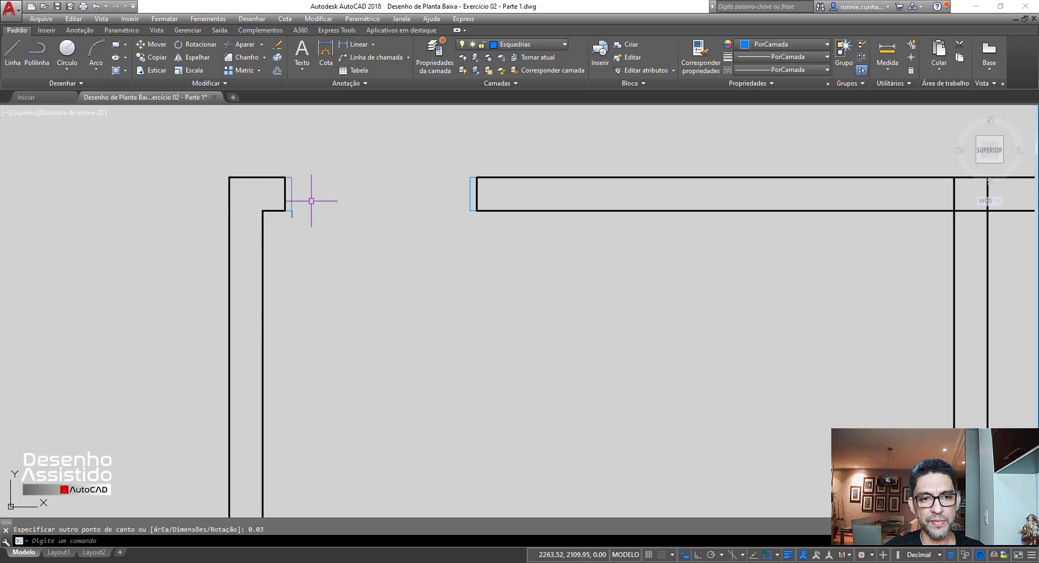
click(290, 214)
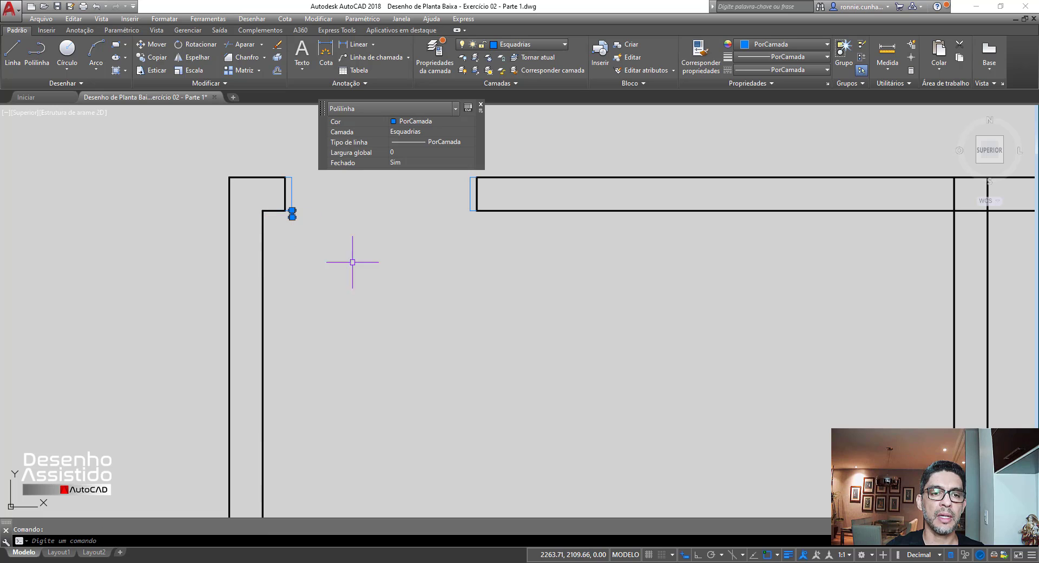
key(Delete)
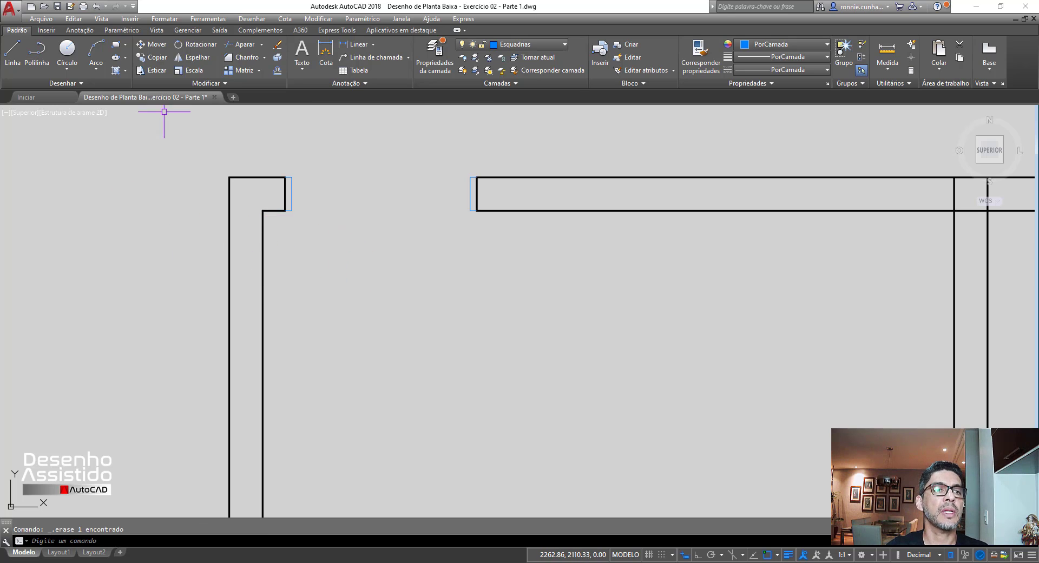
Draw a door leaf rectangle 0.03 long by 0.8 wide, extending down from the lower inner corner of the upper-left opening's left jamb.
click(116, 49)
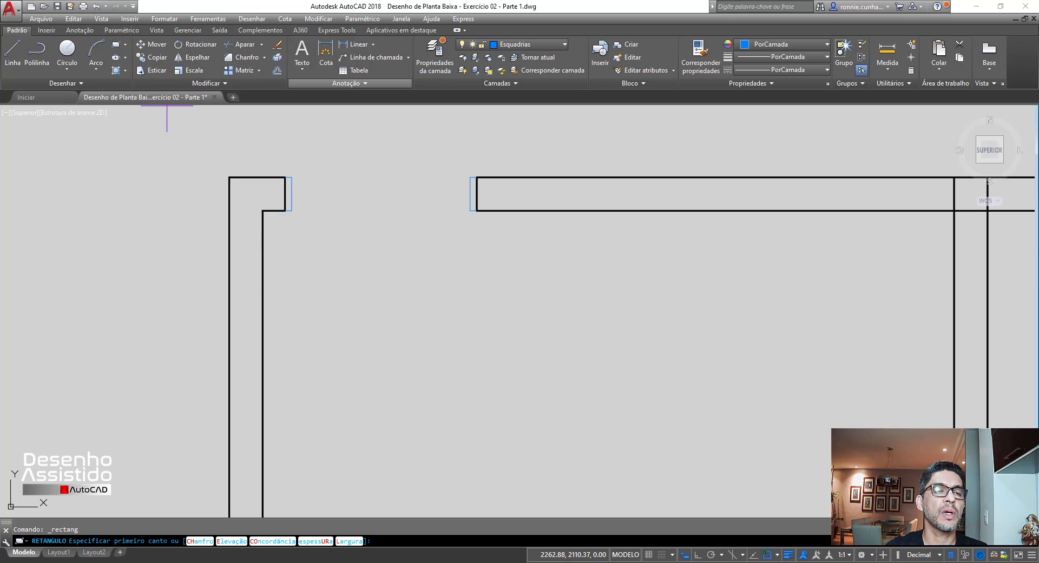
click(292, 210)
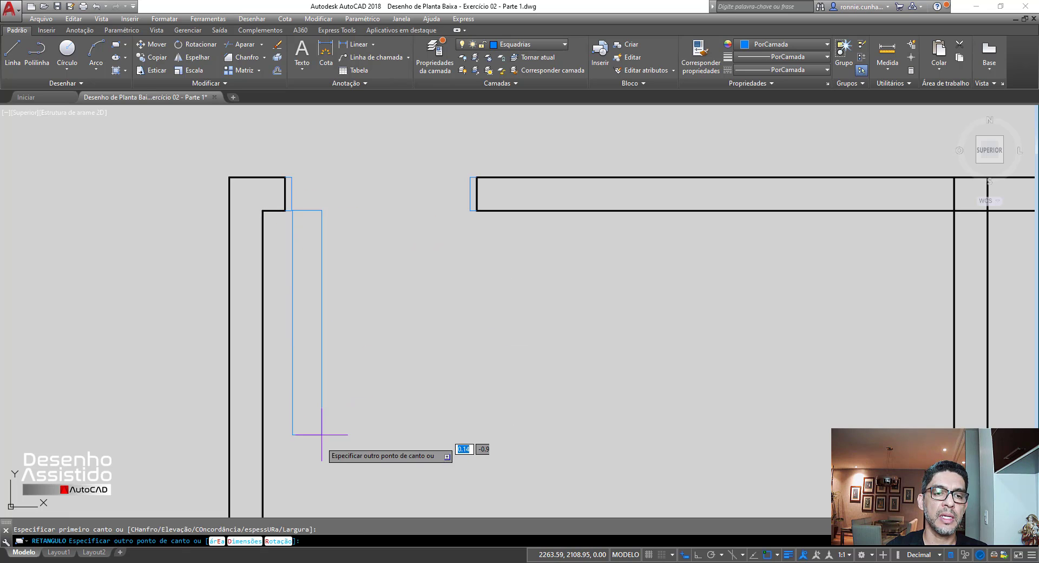
click(244, 541)
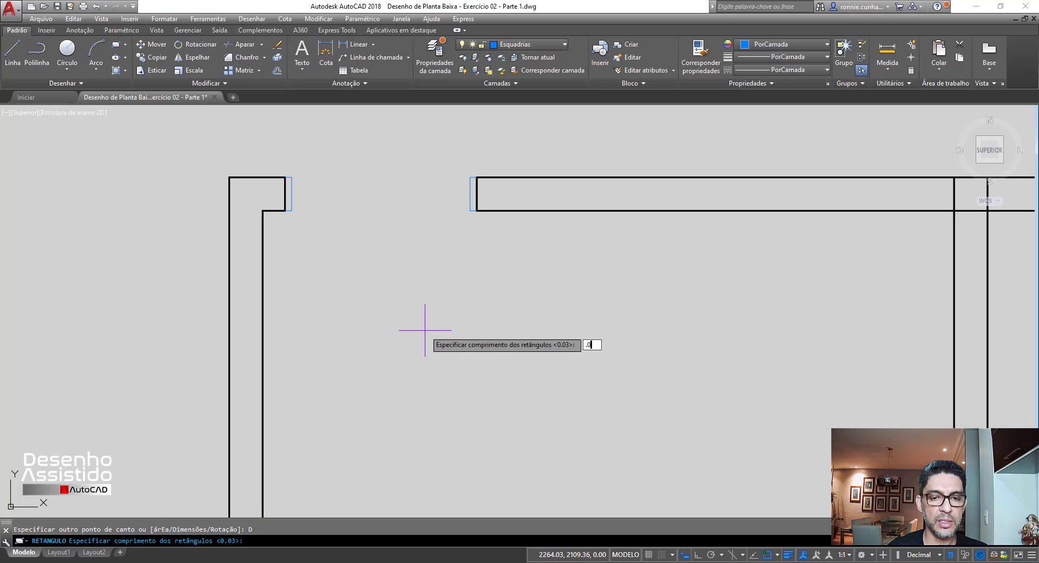
key(Return)
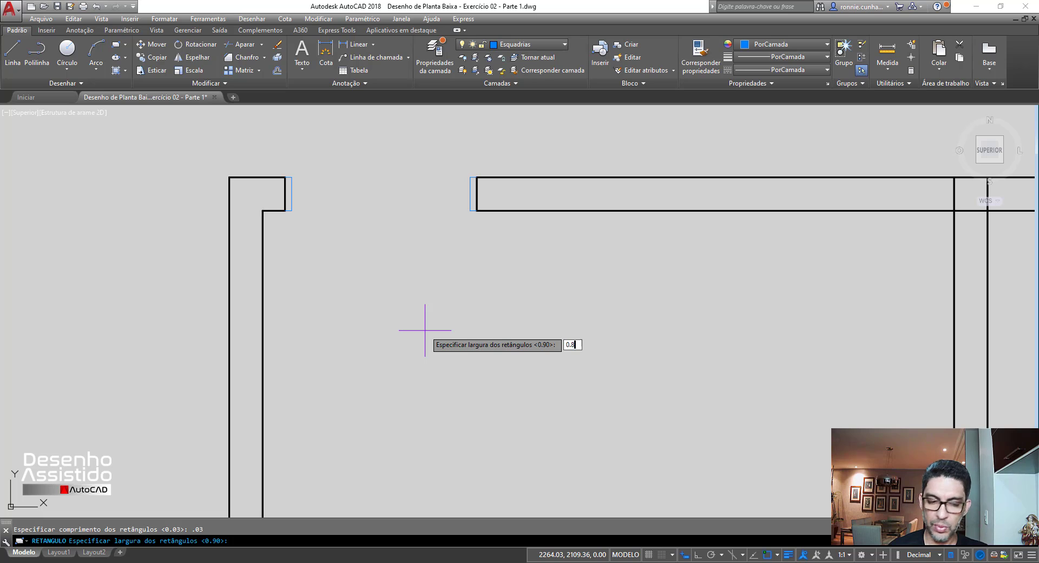
key(Return)
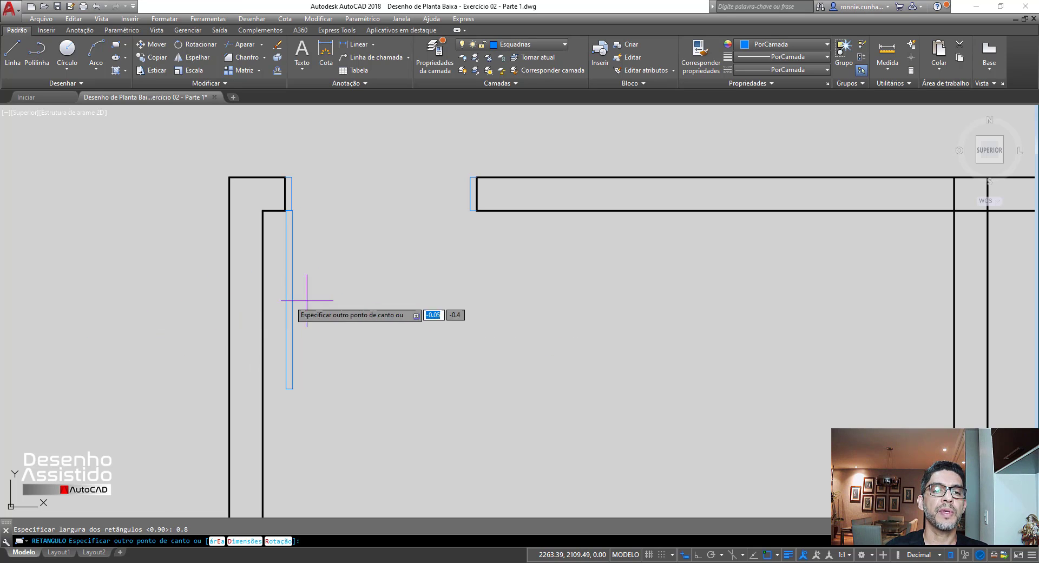
click(436, 302)
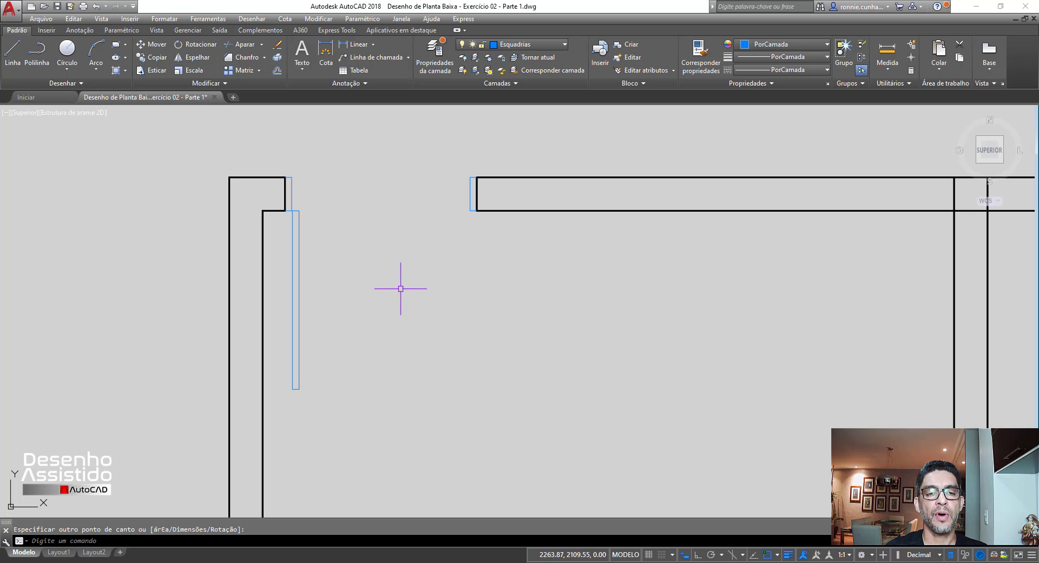
Move the new door leaf from its upper-left corner onto the lower inner corner of the left jamb to close the gap.
scroll(282, 209, up, 2)
scroll(281, 209, up, 8)
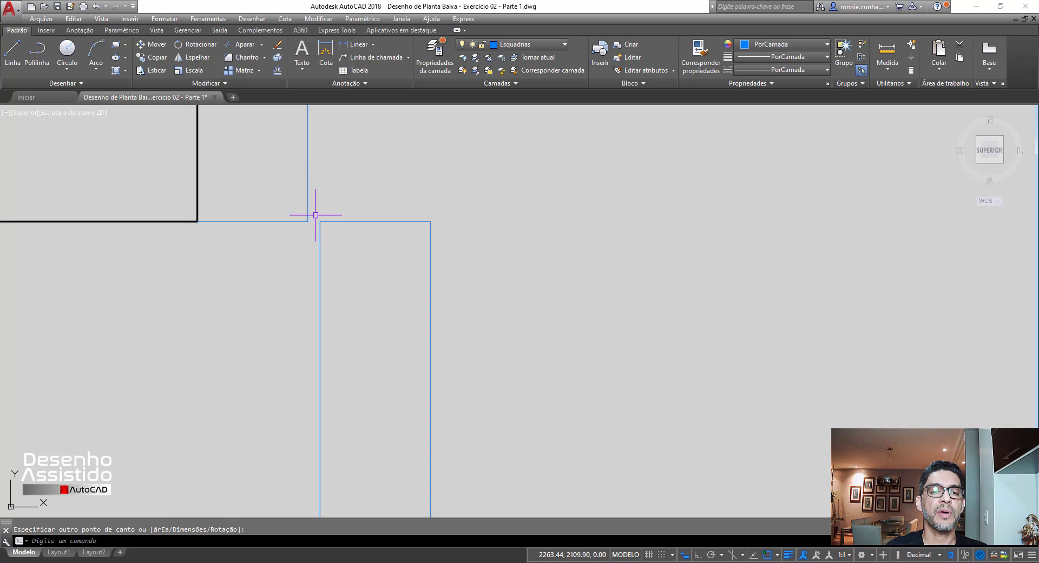
click(154, 44)
click(348, 220)
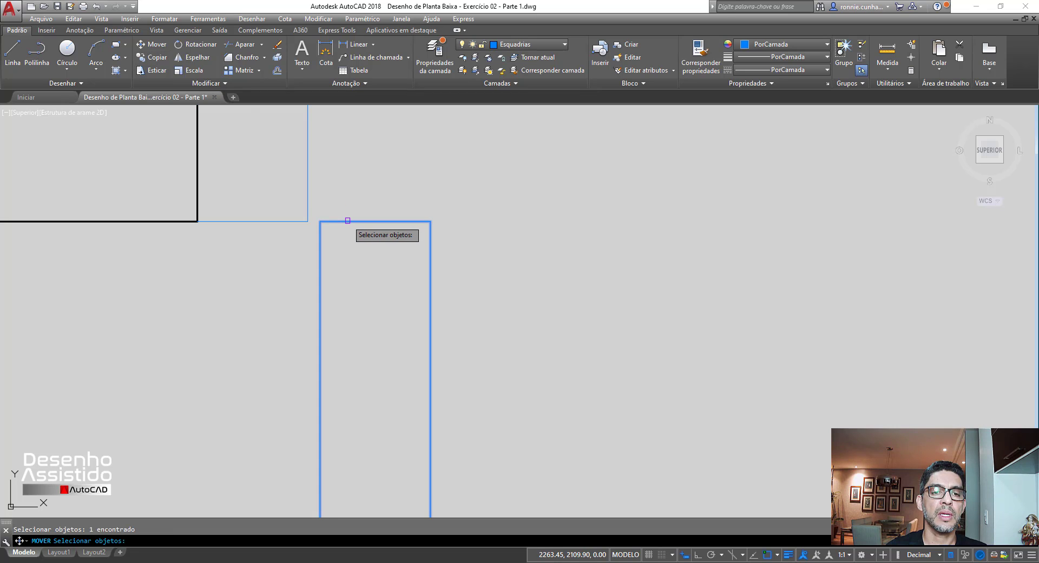
key(Return)
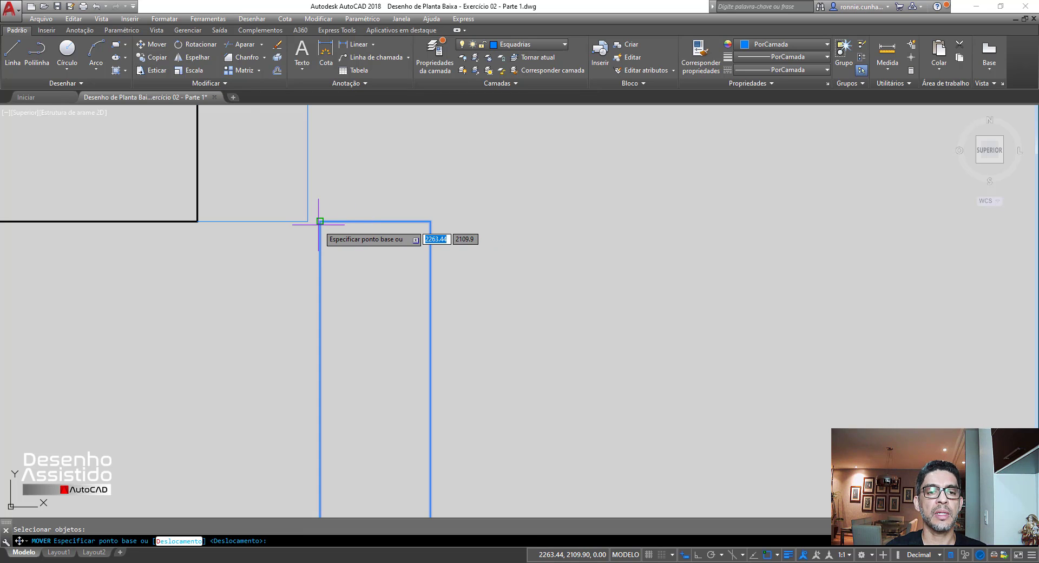
click(321, 220)
click(307, 220)
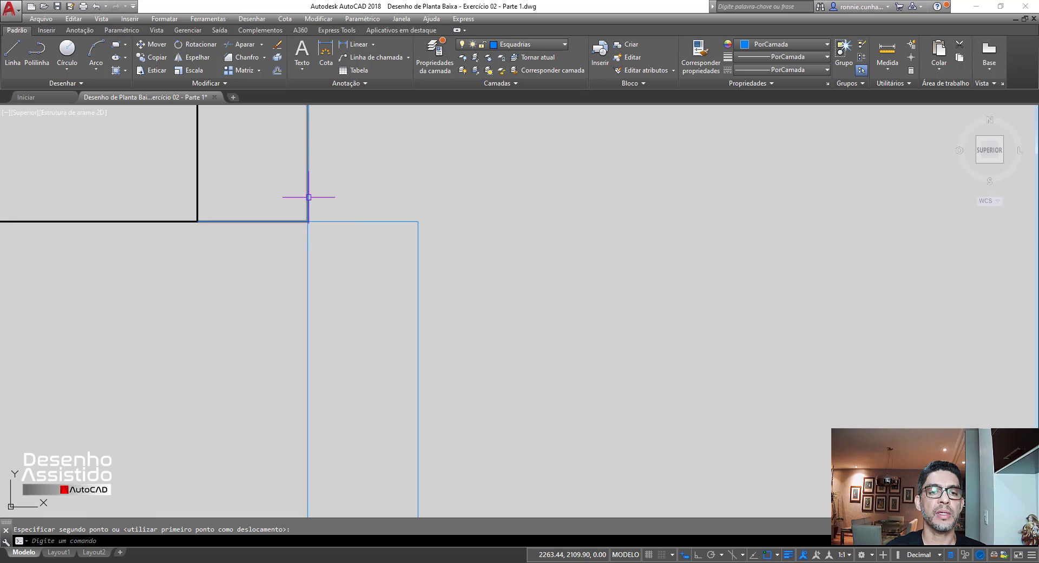
scroll(307, 197, down, 8)
scroll(308, 223, down, 2)
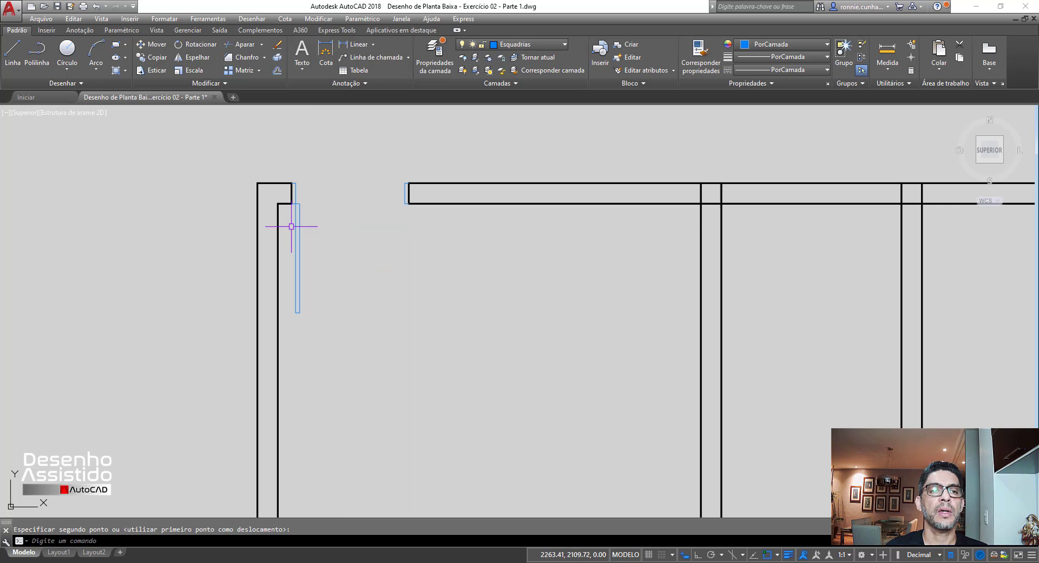
Make Tracejado the current layer.
scroll(289, 224, up, 2)
scroll(283, 197, down, 2)
scroll(311, 200, down, 3)
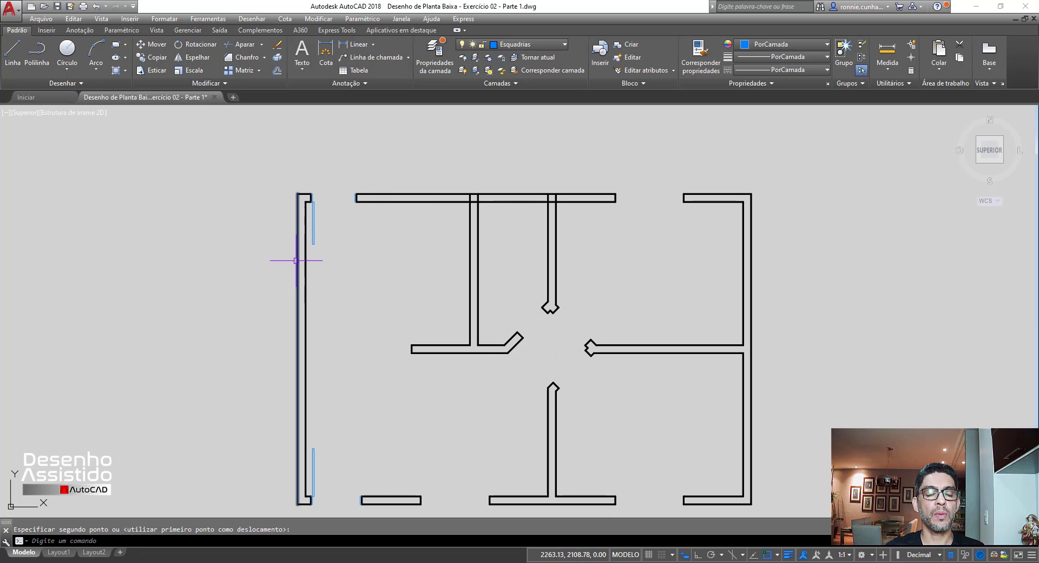
click(316, 202)
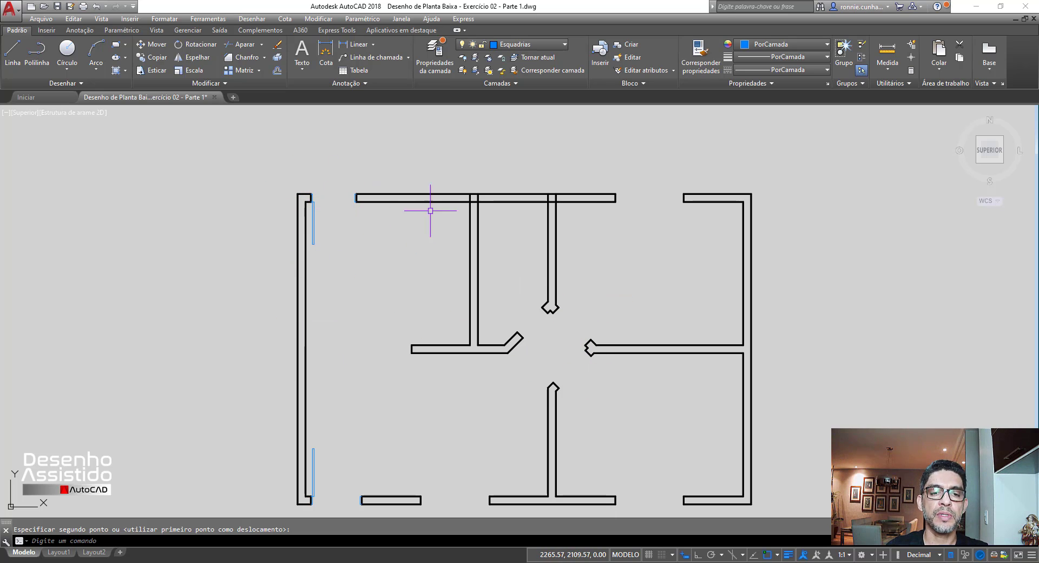
click(519, 44)
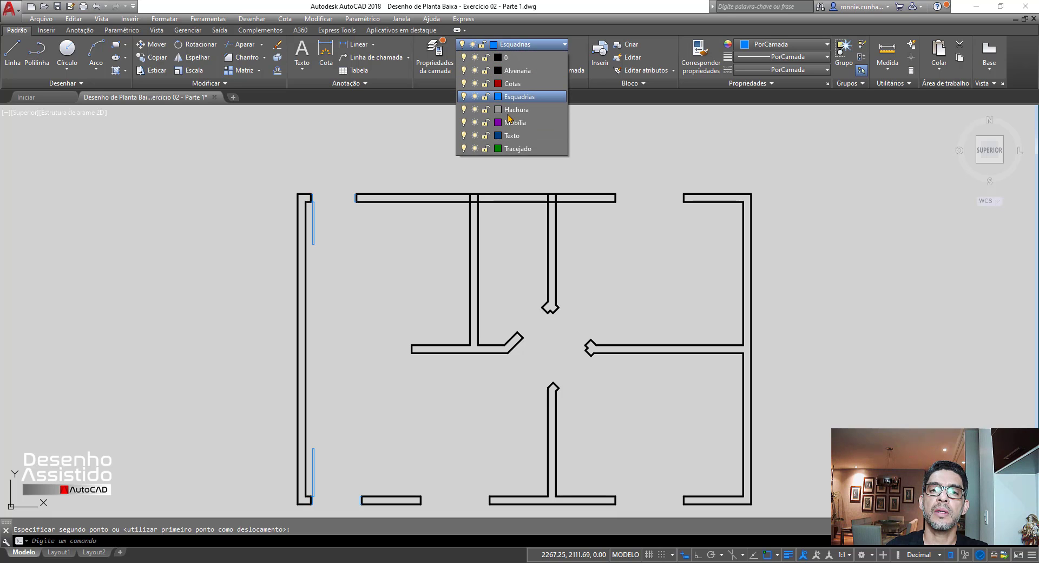
click(516, 149)
Draw the upper-left door's swing as a Start, Center, End arc from the leaf's lower-left corner, centred on its upper-left corner, to the right jamb's lower inner corner.
scroll(303, 191, up, 4)
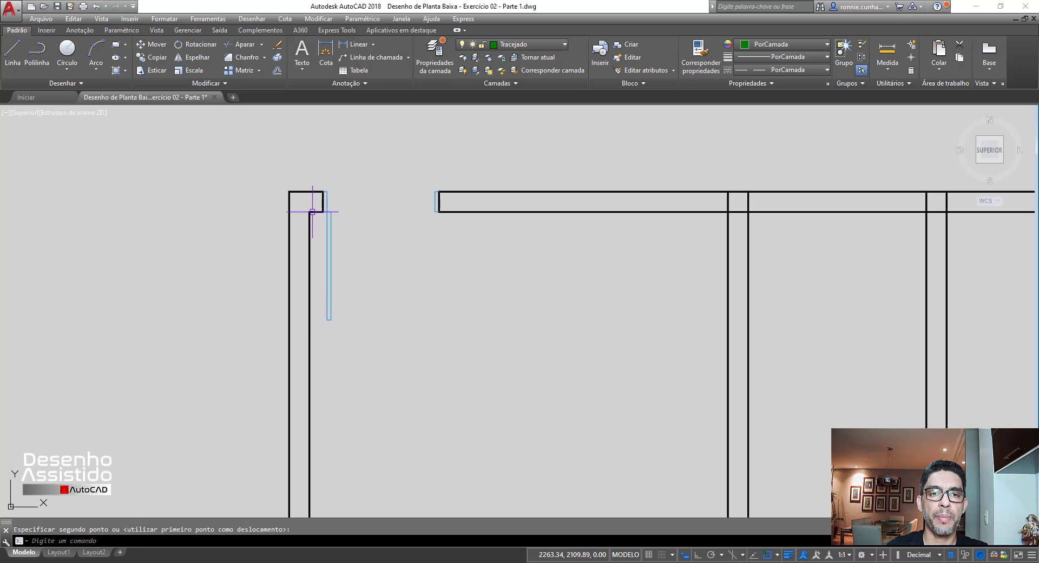
scroll(303, 204, up, 2)
scroll(383, 214, up, 2)
middle_drag(429, 241, 490, 232)
scroll(482, 232, down, 2)
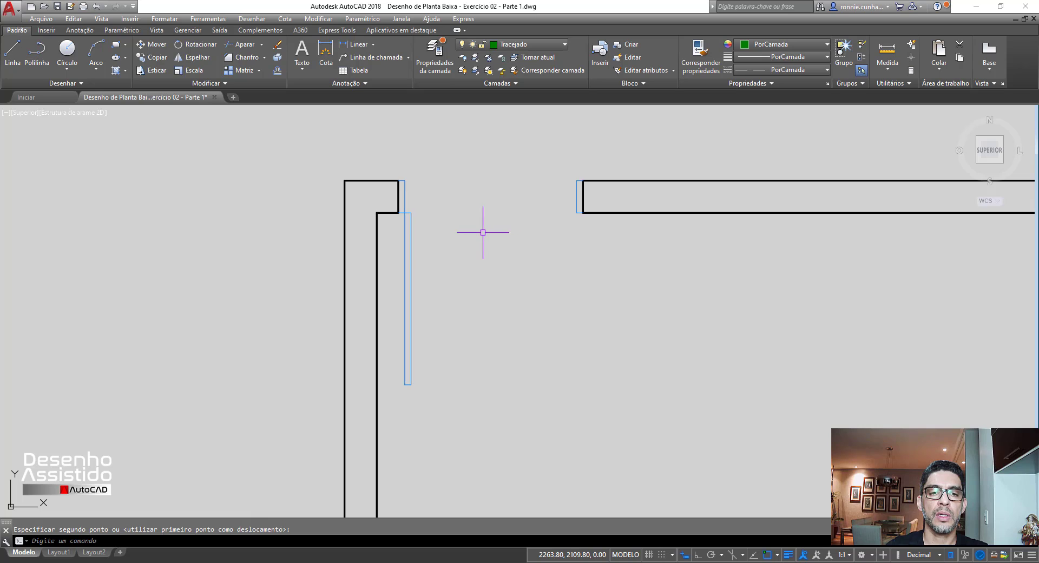
click(97, 69)
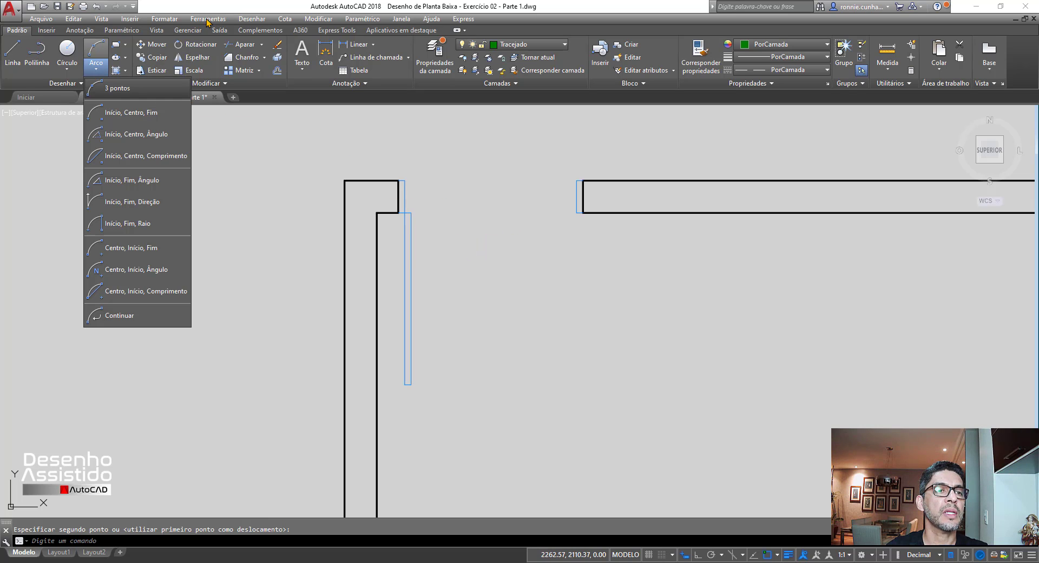
click(205, 3)
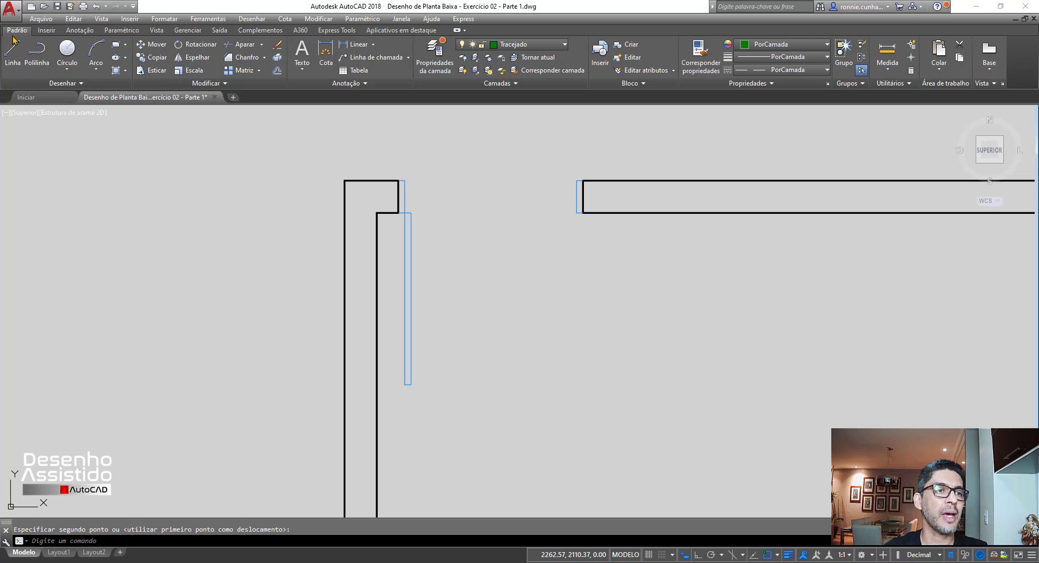
click(96, 68)
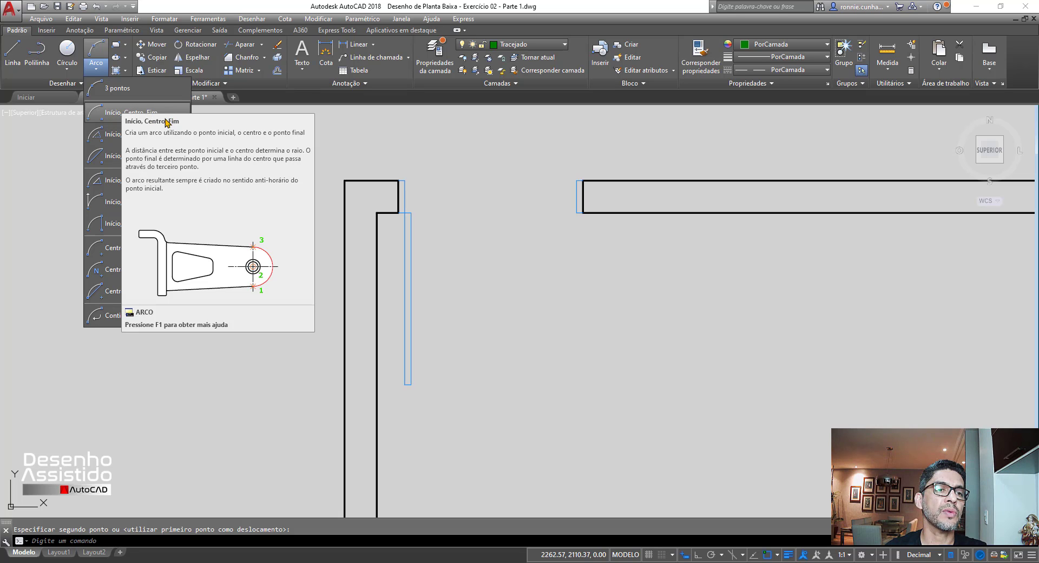
click(104, 116)
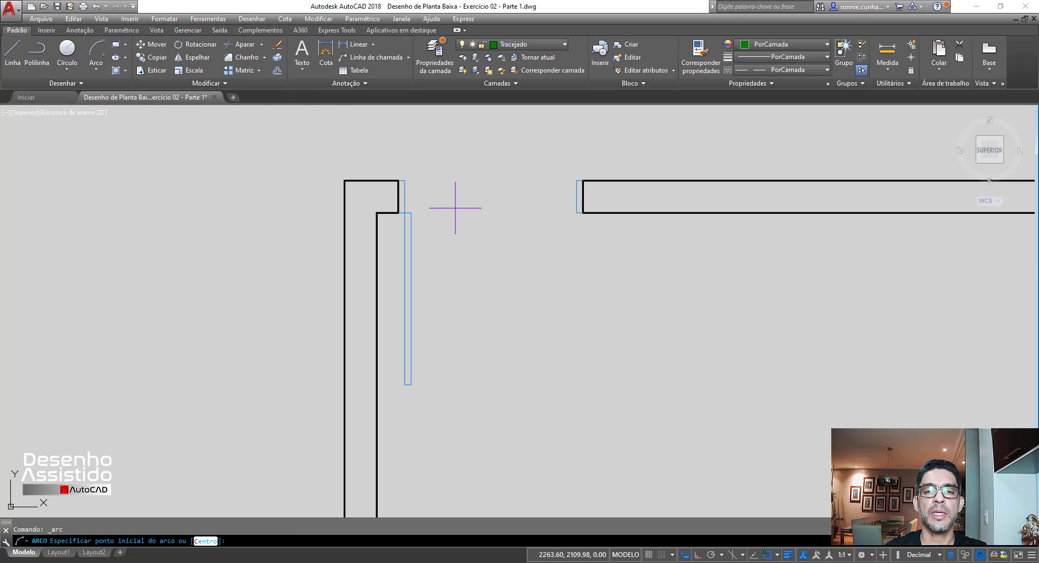
click(404, 384)
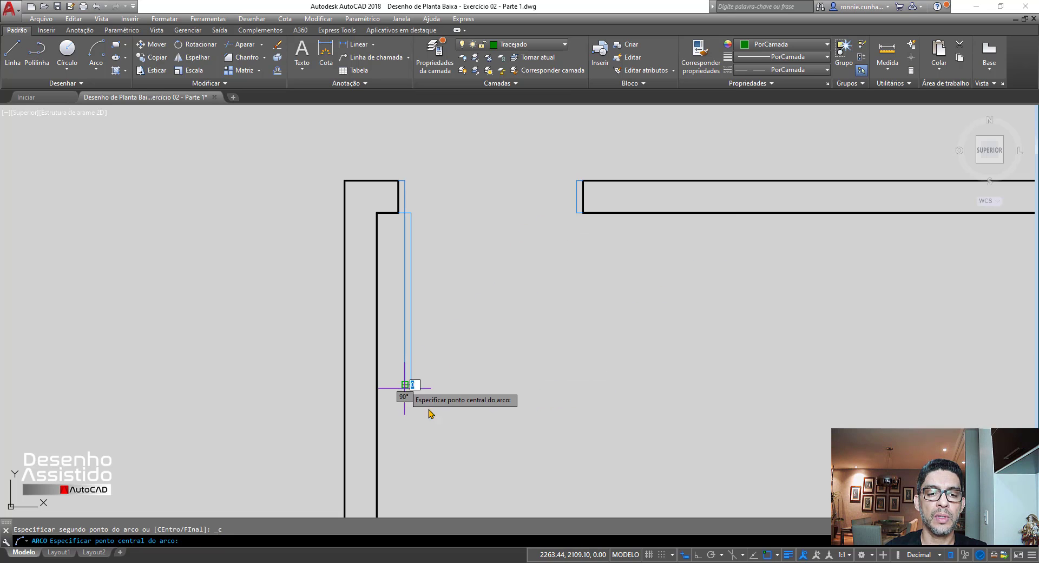
click(405, 212)
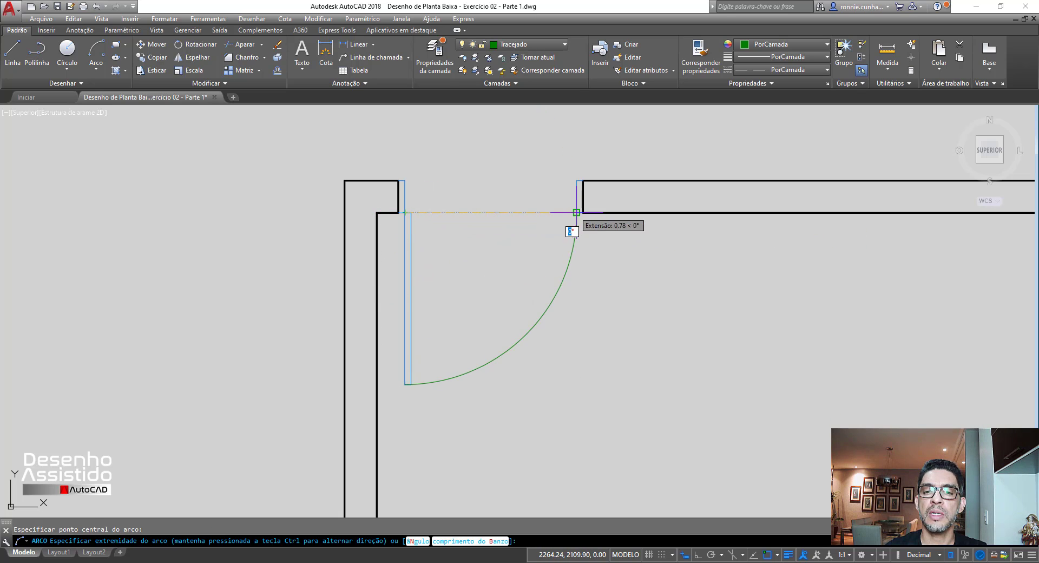
click(577, 212)
Draw the lower-left door's swing arc from the right jamb's upper inner corner, centred on the leaf's lower-left corner, to the leaf's upper-left corner.
scroll(427, 278, down, 3)
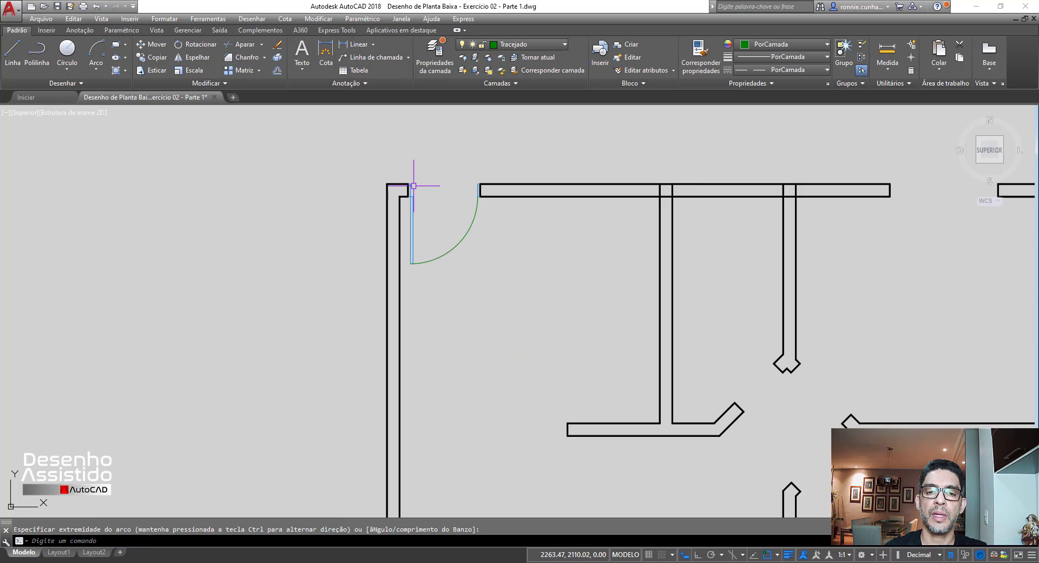
scroll(434, 501, up, 8)
scroll(422, 318, down, 7)
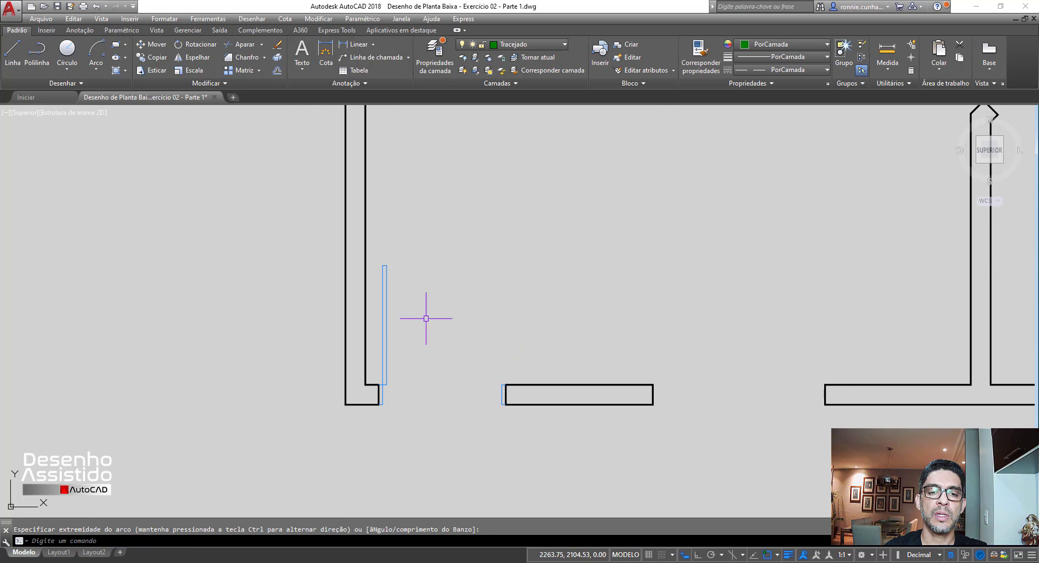
scroll(417, 346, up, 4)
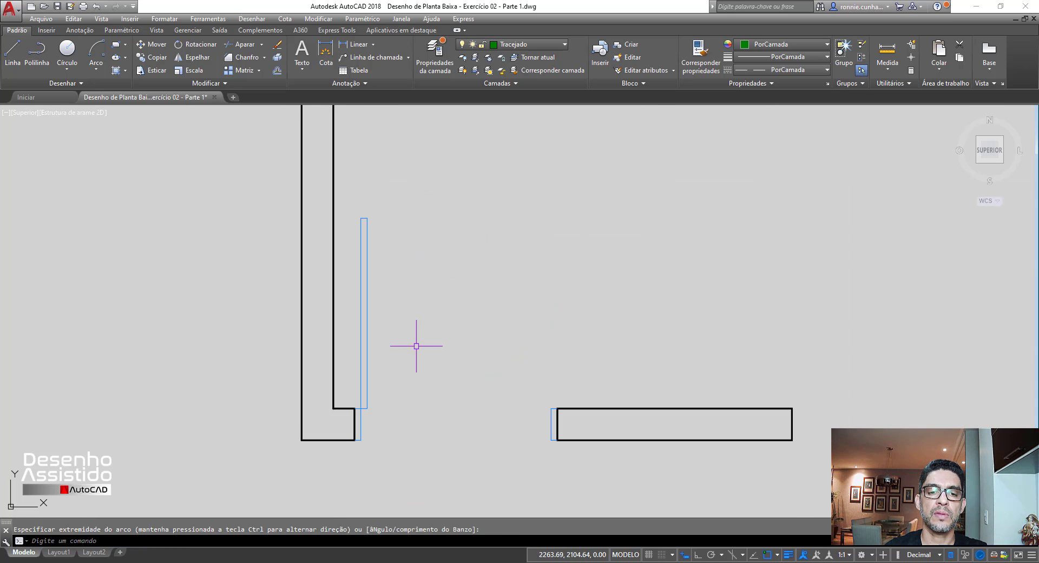
click(96, 56)
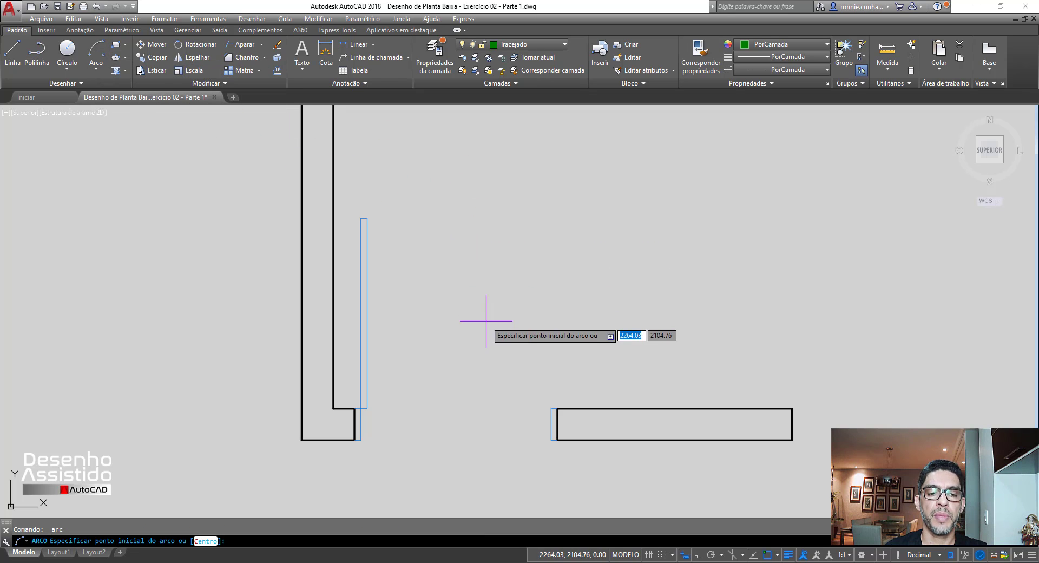
click(551, 408)
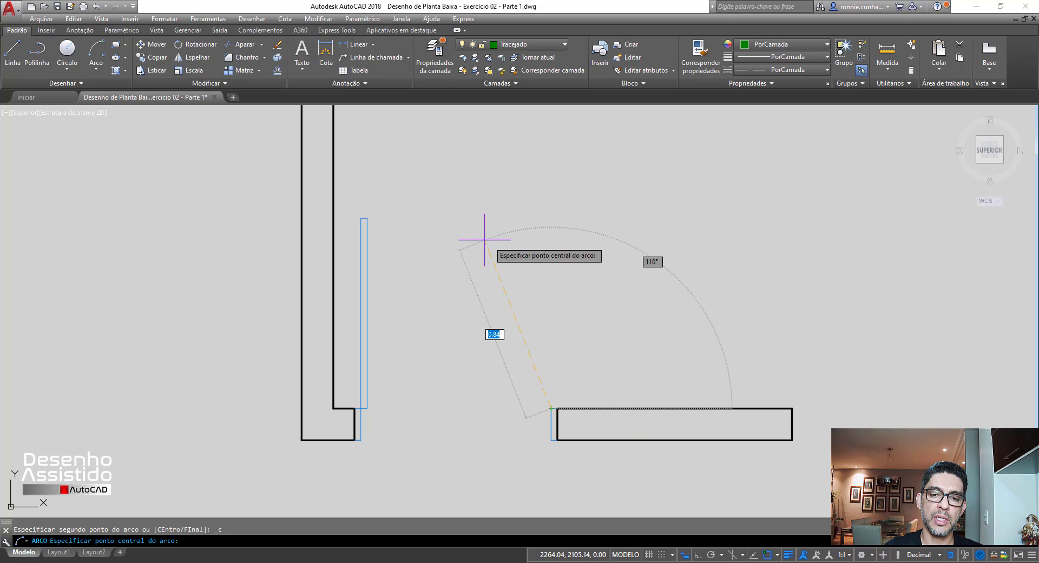
text(c)
key(Return)
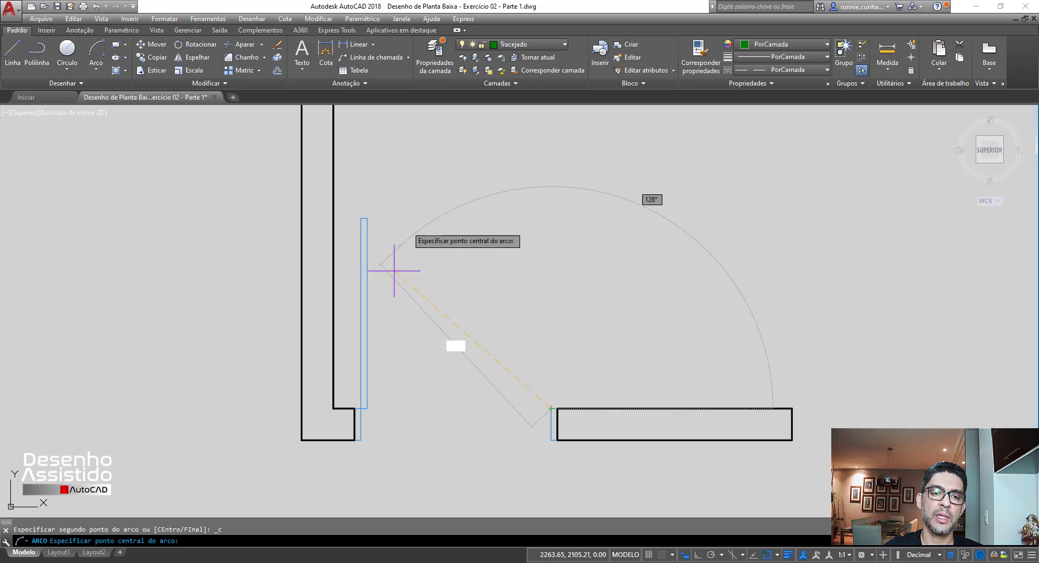
click(361, 408)
click(361, 217)
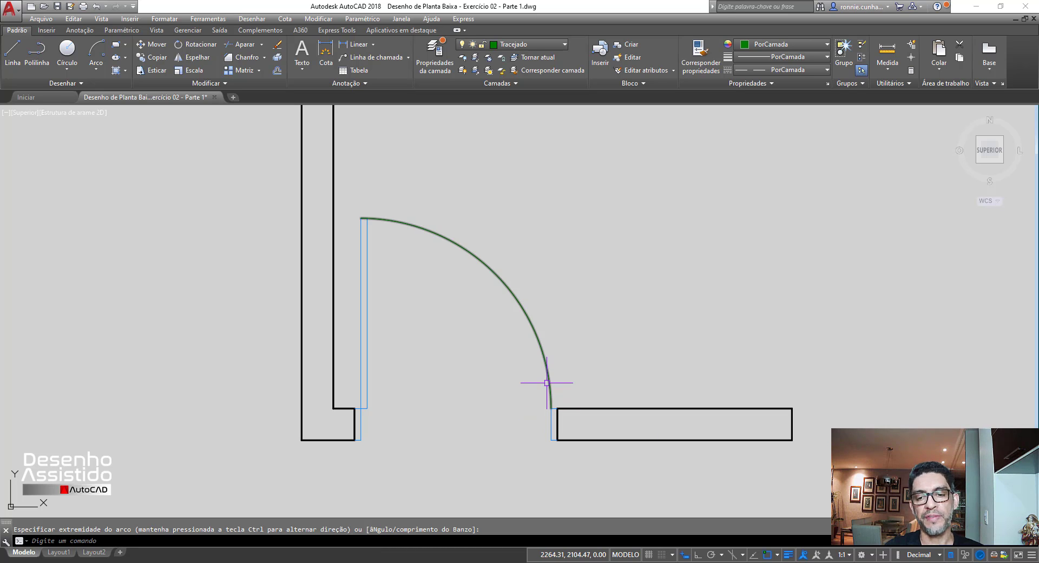
Draw a long, nearly horizontal test line on the Tracejado layer above the floor plan, extending well beyond both sides of the building.
scroll(420, 416, down, 6)
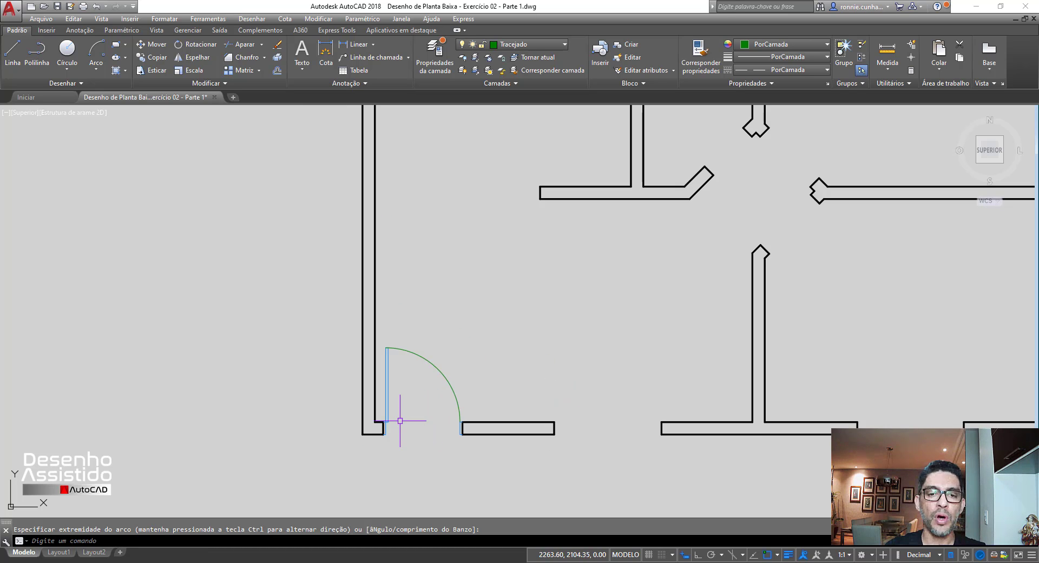
scroll(399, 149, up, 4)
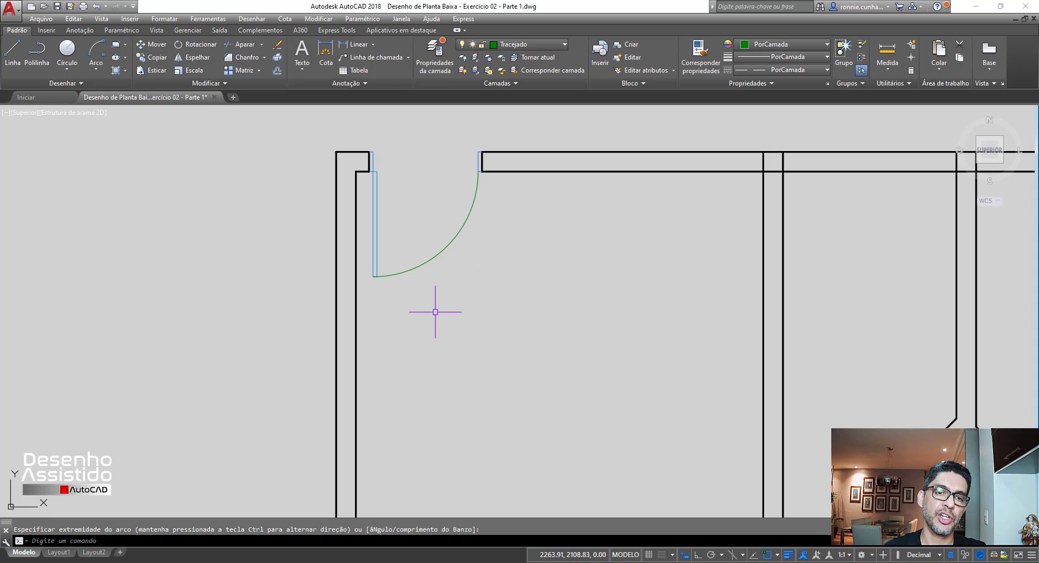
scroll(430, 307, down, 6)
scroll(436, 305, down, 2)
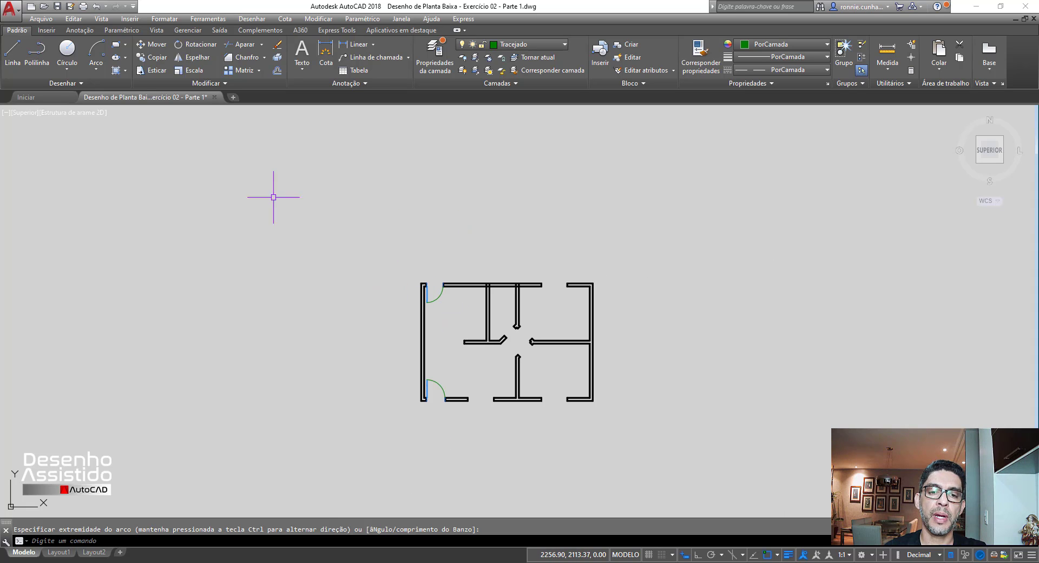
click(12, 52)
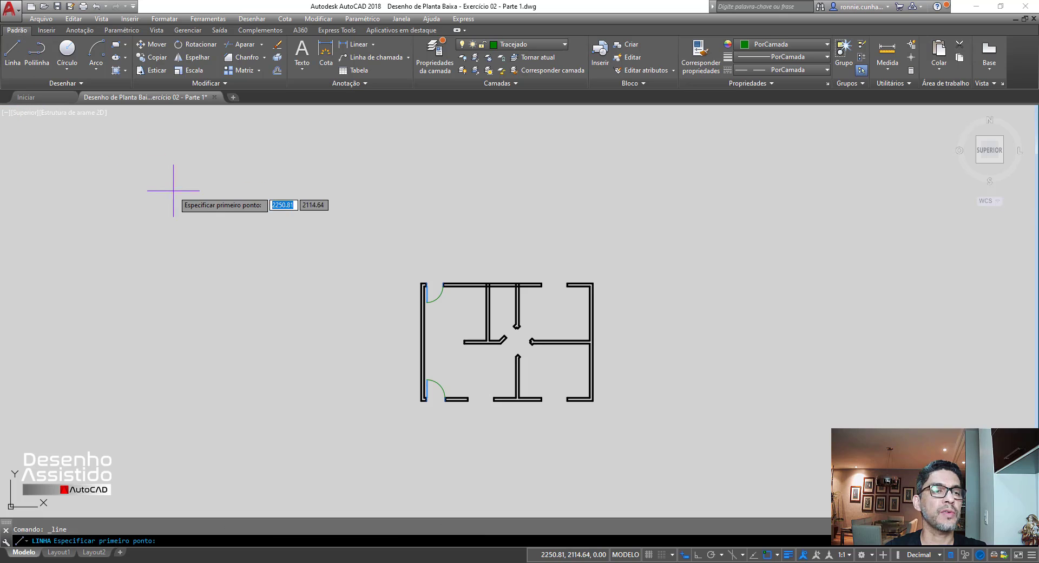
click(137, 187)
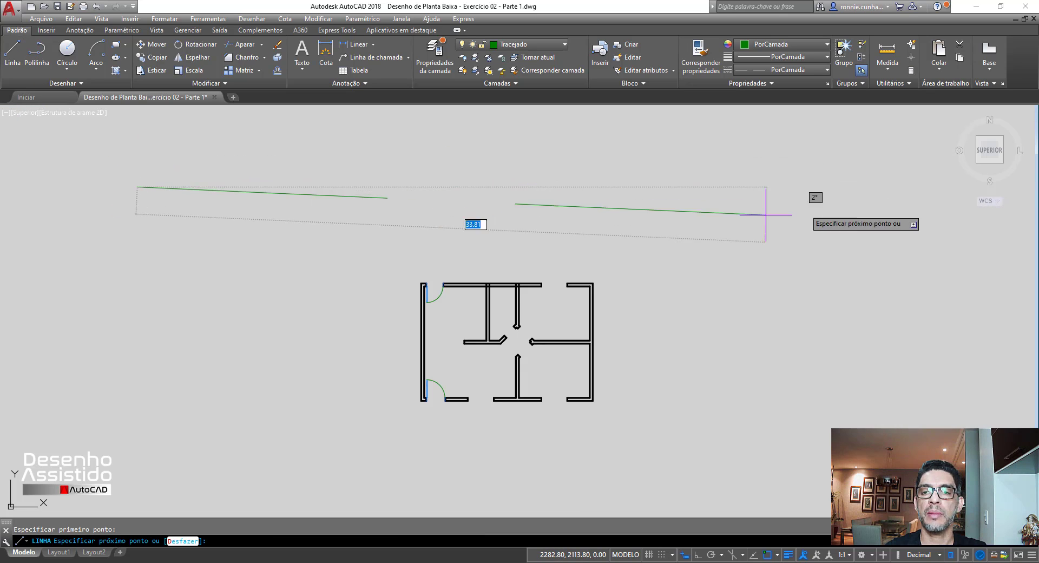
scroll(647, 213, down, 2)
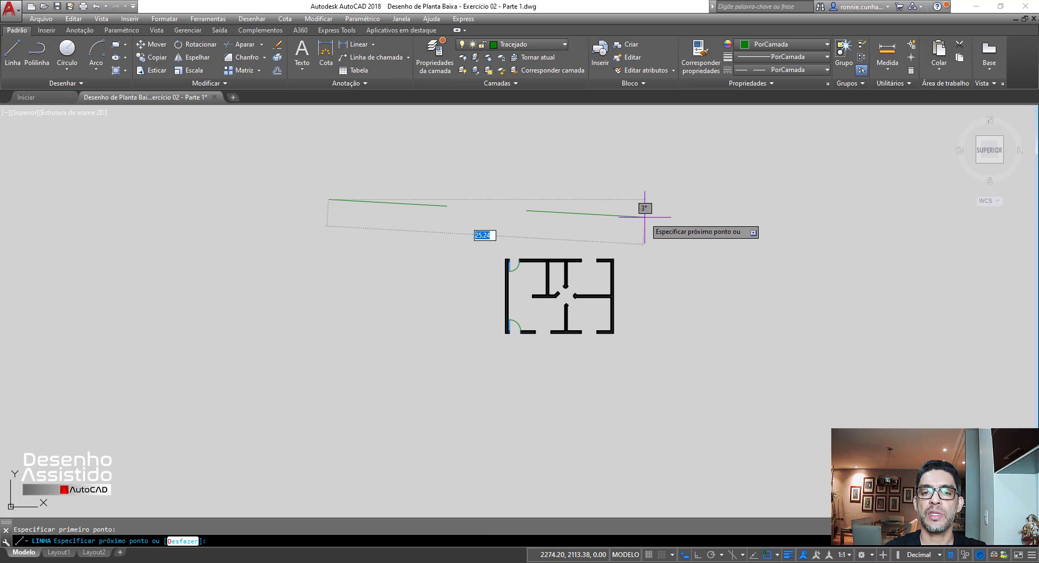
click(891, 200)
key(Escape)
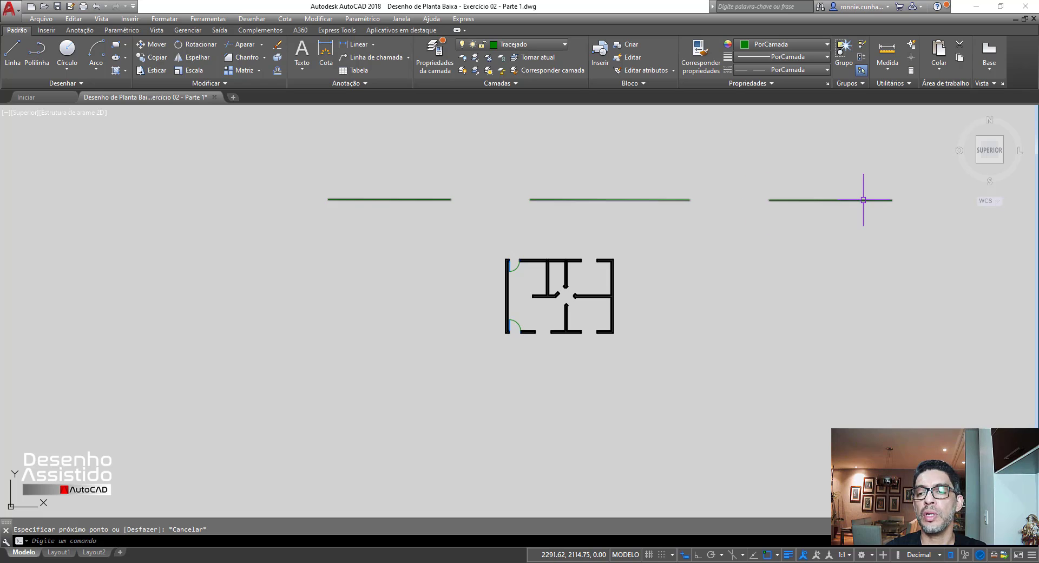
Set the global linetype scale factor to 0.01 in the linetype manager's details.
scroll(524, 263, up, 8)
scroll(459, 277, down, 8)
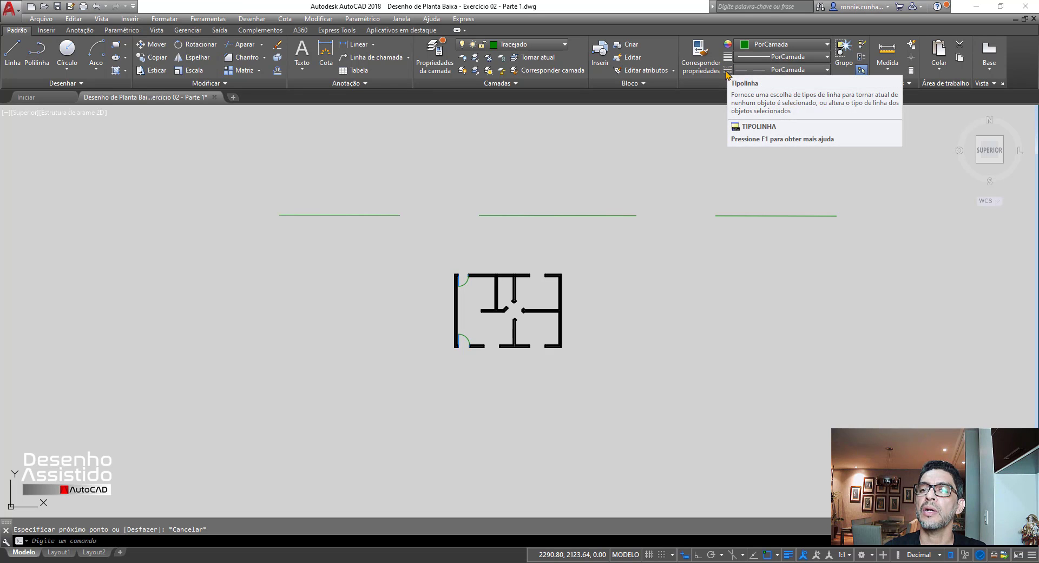
click(827, 70)
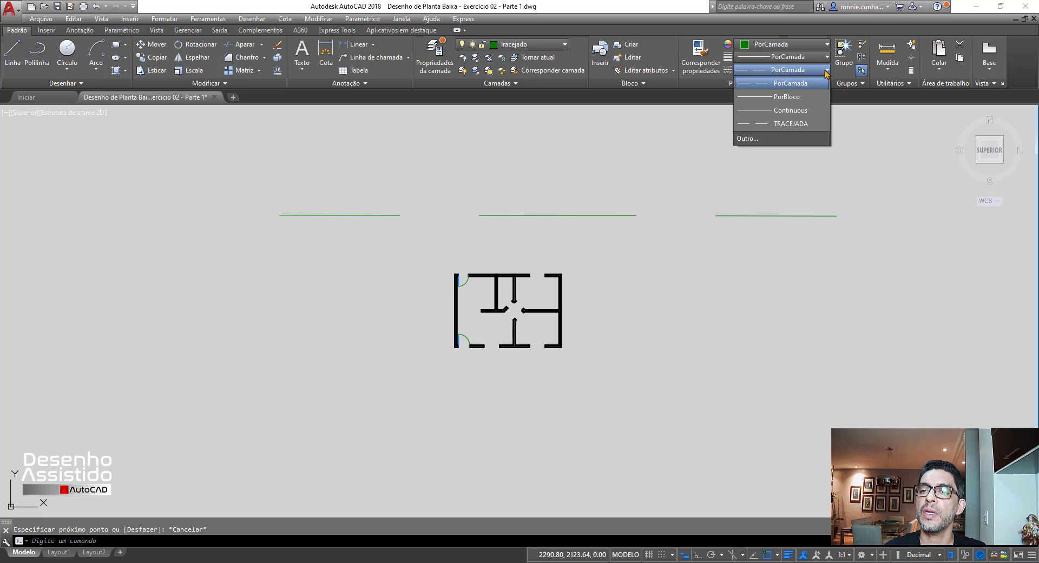
click(745, 140)
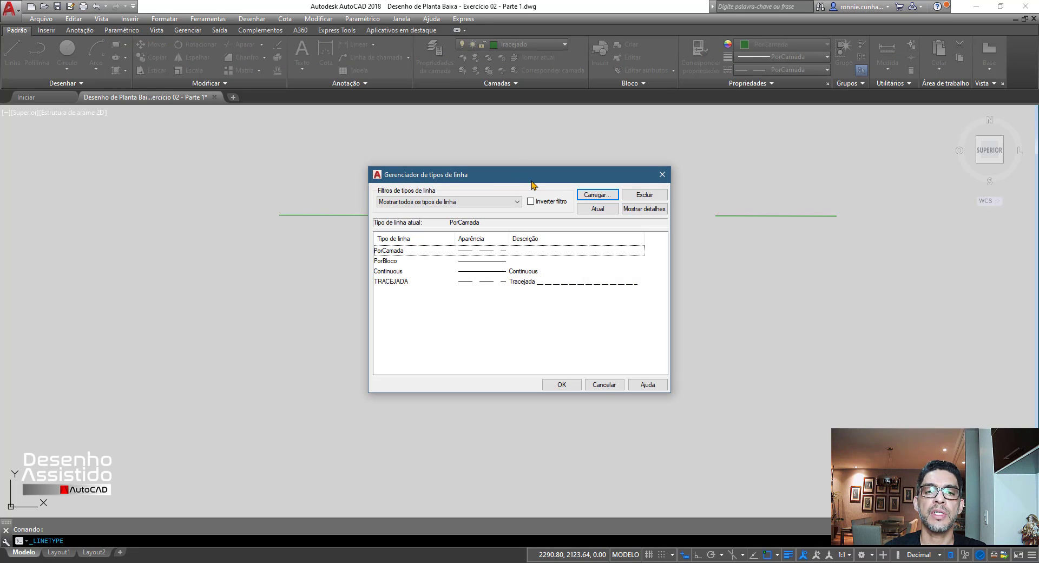
drag(532, 185, 255, 153)
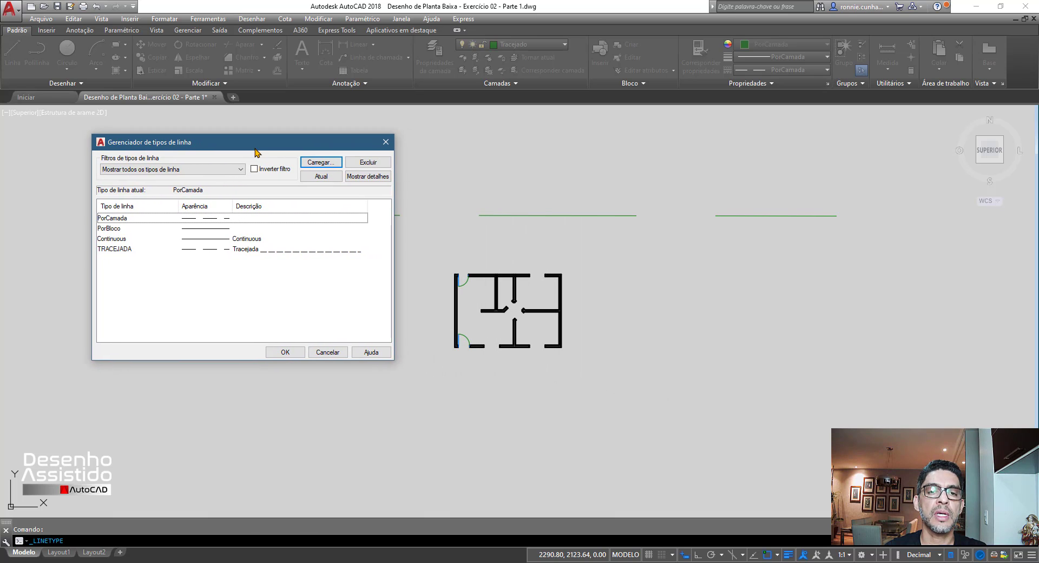
click(364, 179)
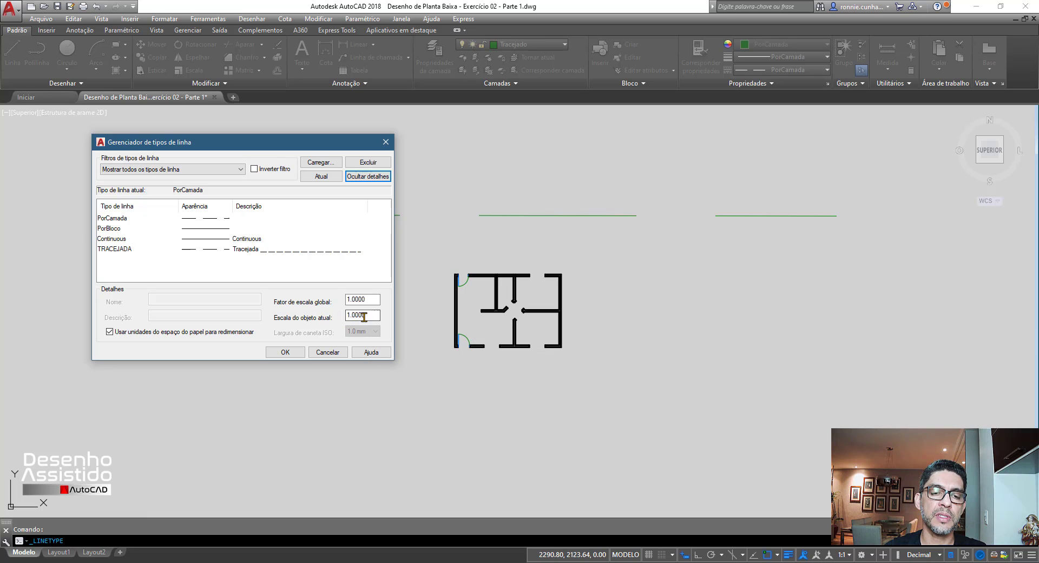
drag(372, 300, 329, 299)
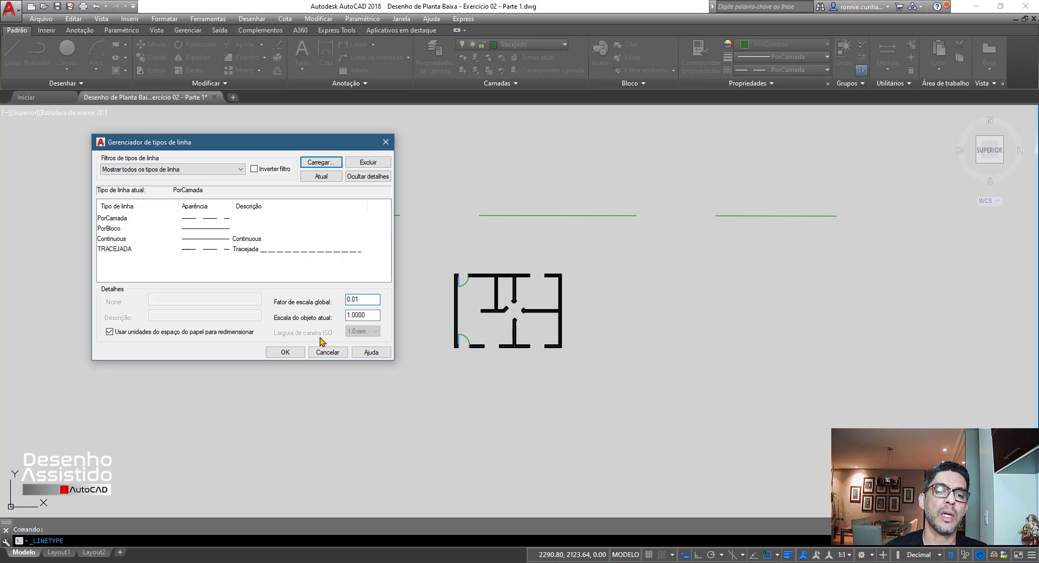
click(286, 352)
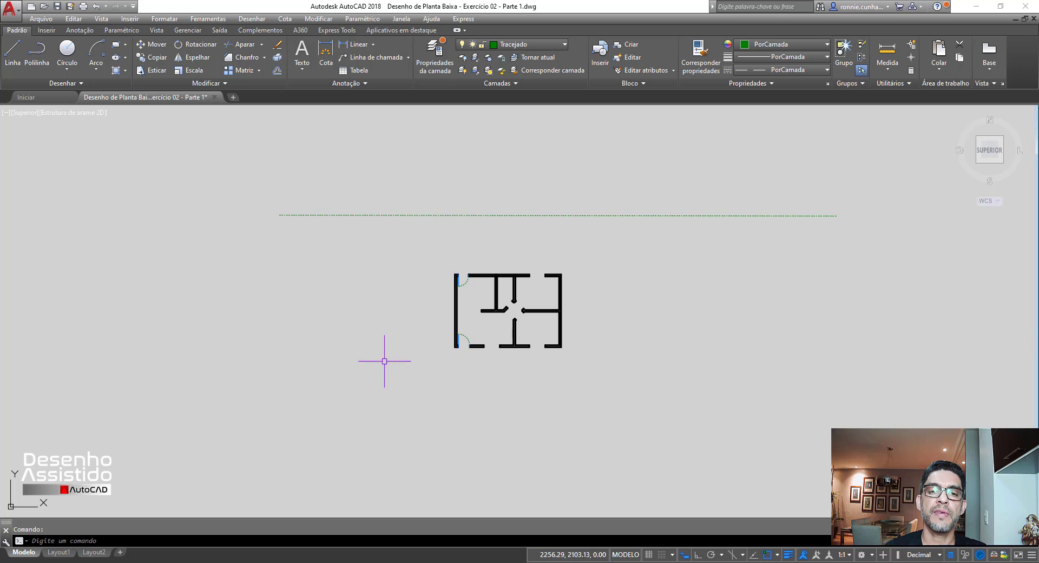
Examine the dash pattern on the test line and on the swing arcs of both left-hand doors.
scroll(494, 227, up, 4)
scroll(441, 165, up, 3)
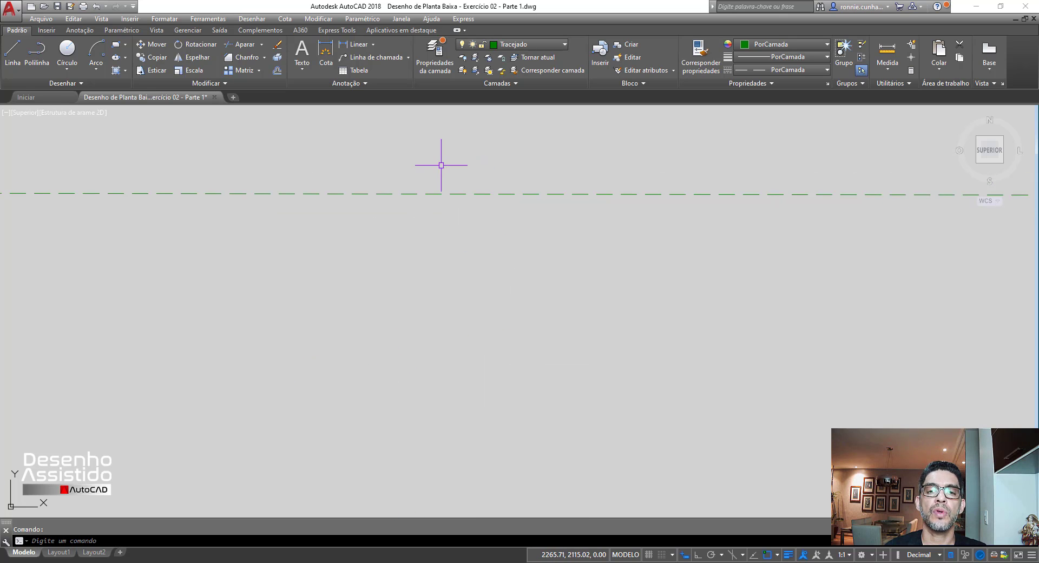
scroll(441, 165, down, 4)
scroll(398, 281, up, 6)
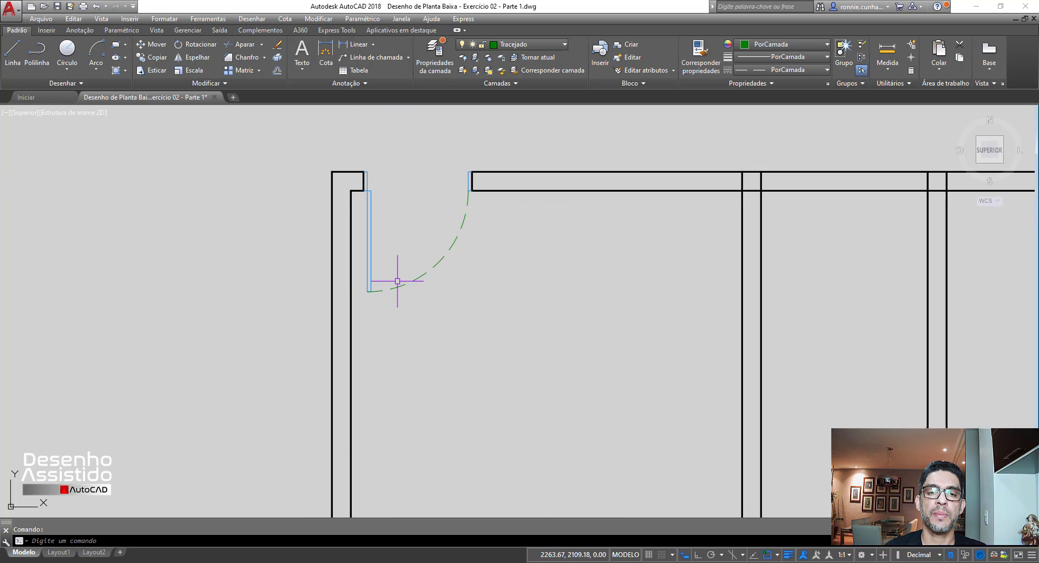
scroll(427, 216, down, 5)
scroll(411, 353, up, 2)
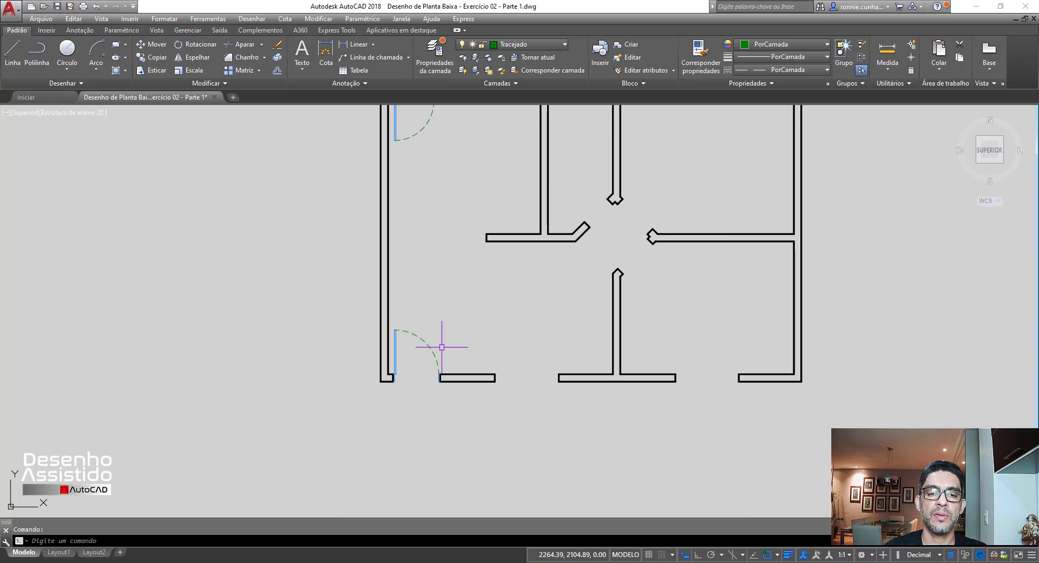
scroll(442, 347, up, 2)
scroll(442, 349, down, 8)
scroll(442, 282, up, 2)
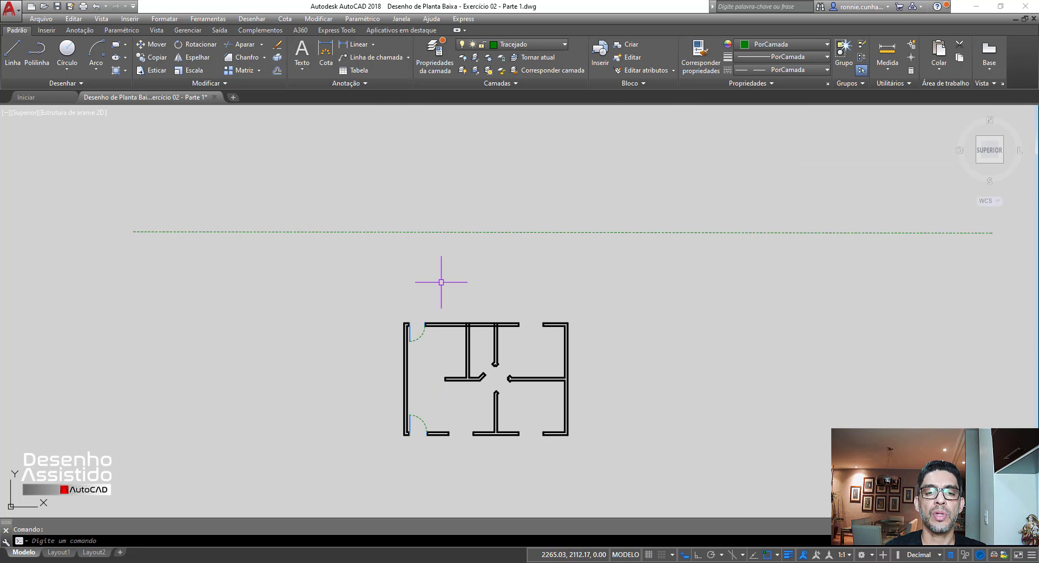
Erase the long dashed test line above the floor plan.
click(442, 282)
click(401, 207)
key(Delete)
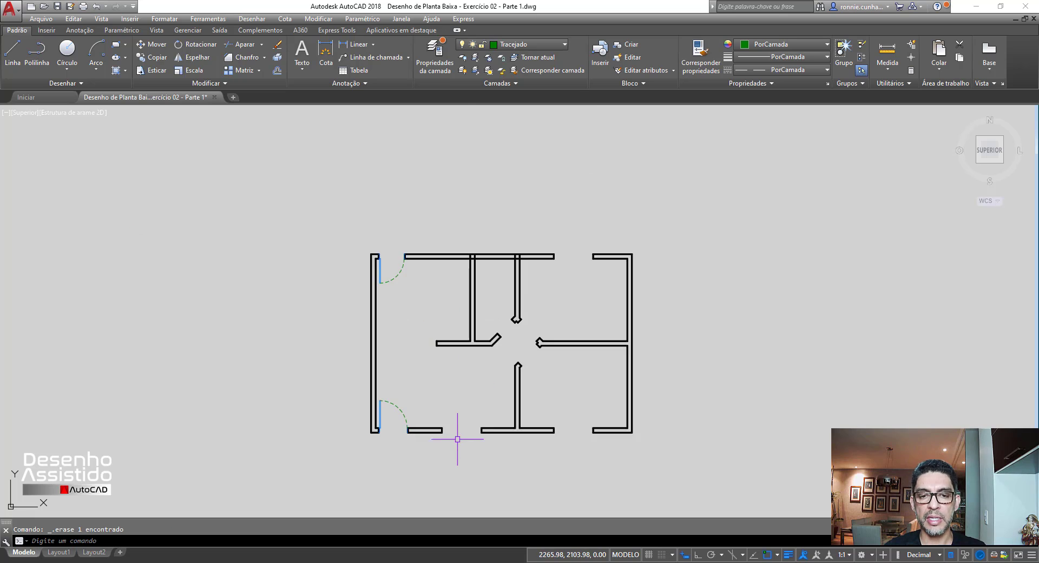
Copy the upper-left door's jambs, leaf and swing arc from the left jamb's upper-right corner into free space in the lower-right and upper-right bedrooms.
scroll(458, 430, up, 4)
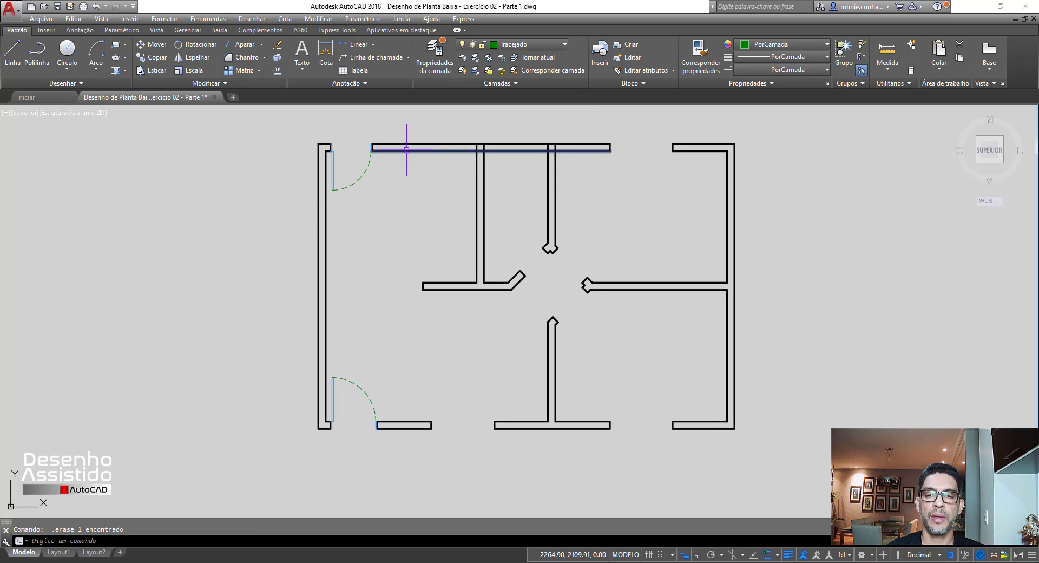
scroll(411, 151, up, 4)
scroll(339, 150, down, 2)
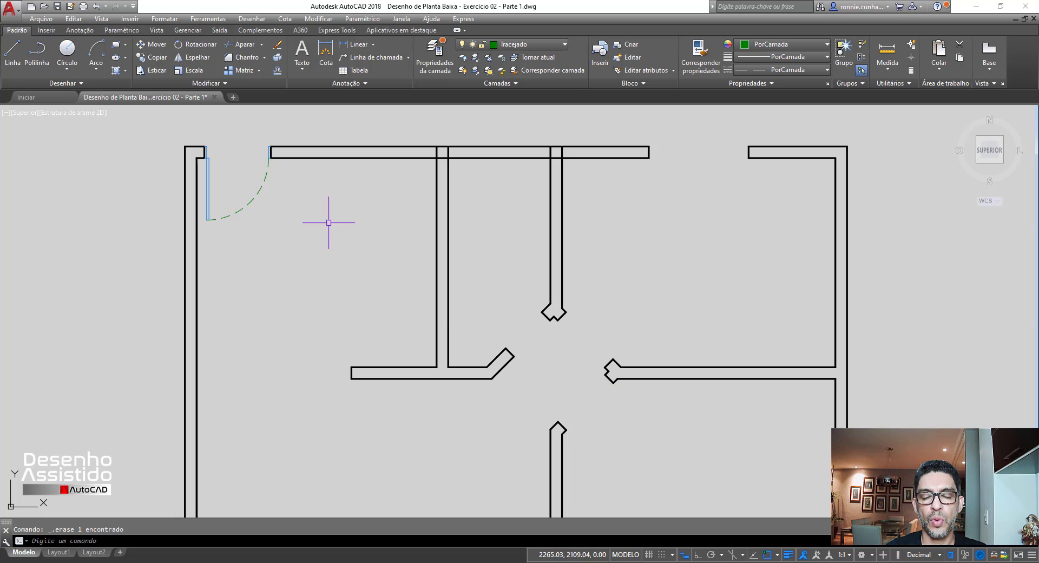
scroll(210, 137, up, 4)
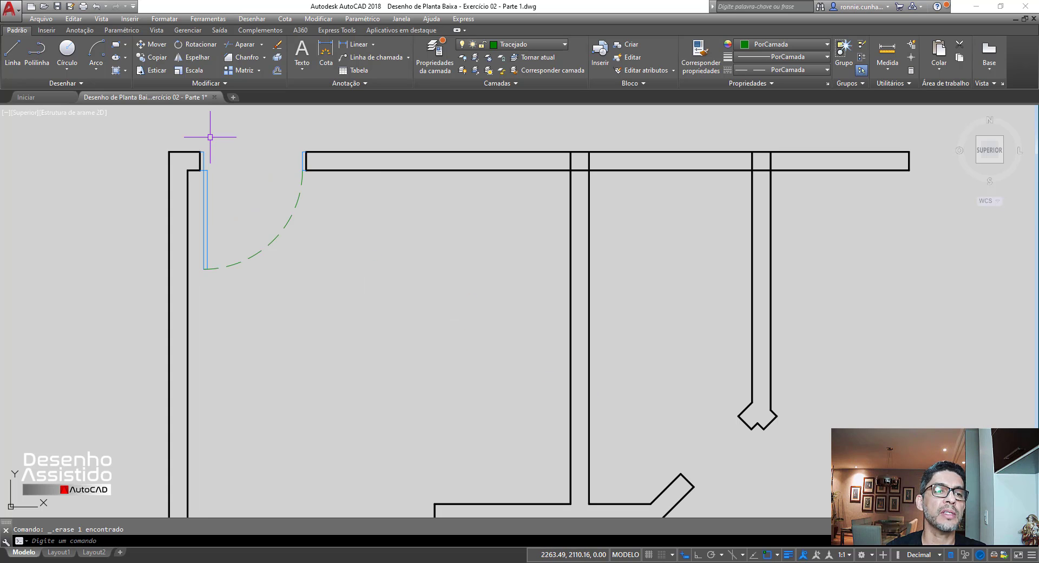
click(156, 58)
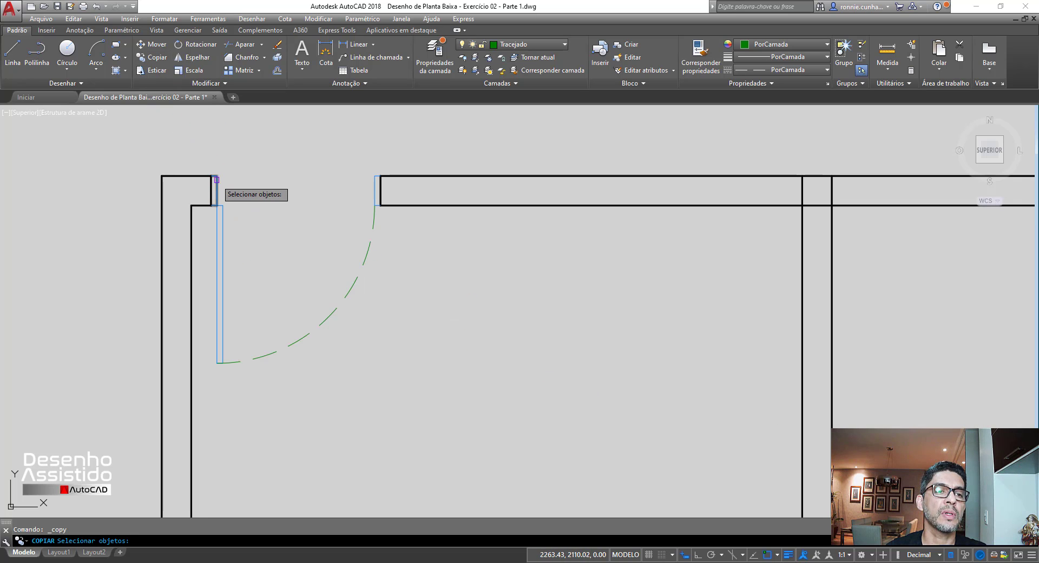
click(217, 180)
click(377, 202)
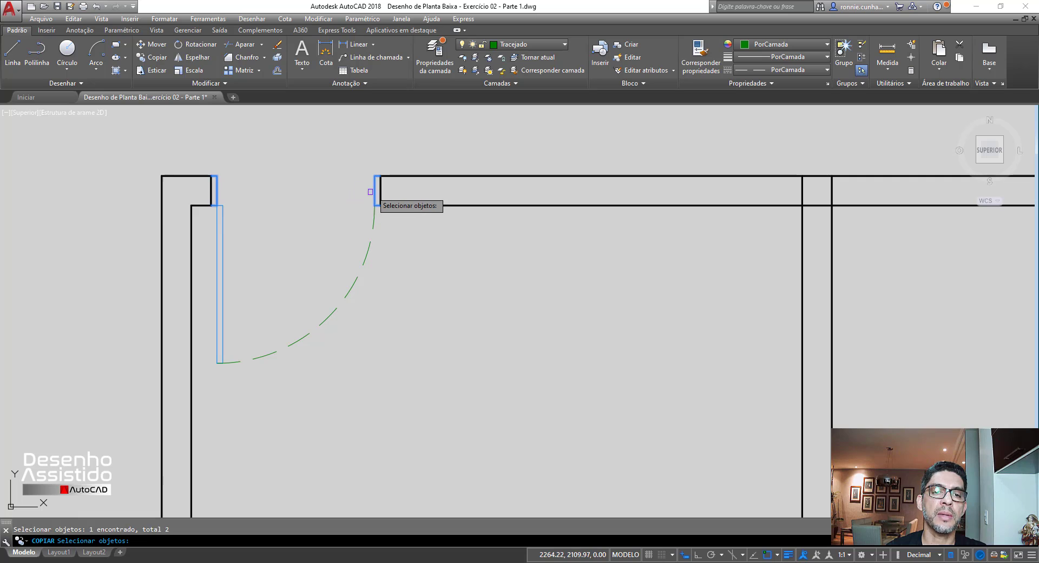
click(213, 219)
click(347, 284)
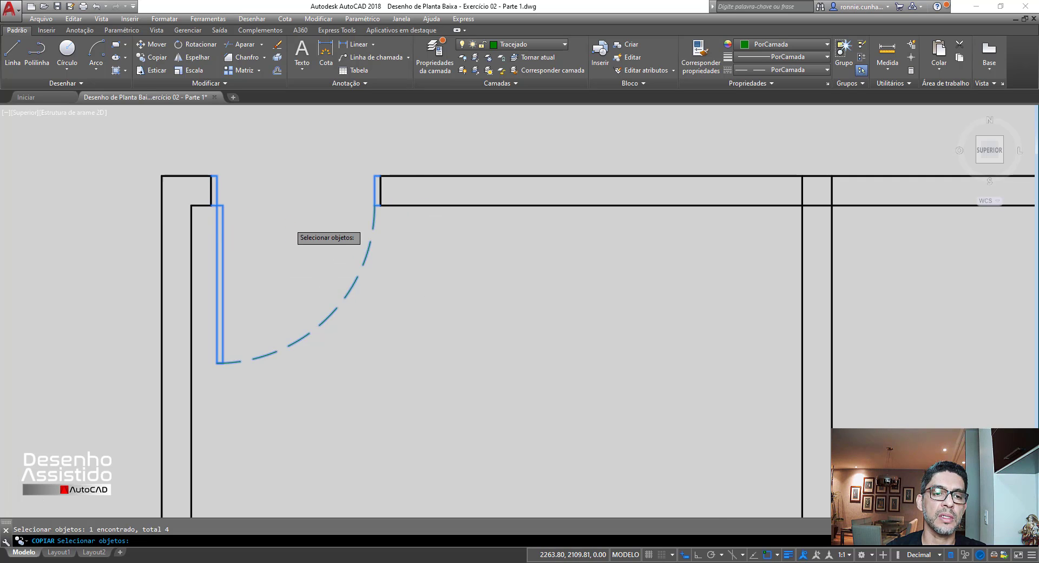
scroll(289, 223, down, 2)
key(Return)
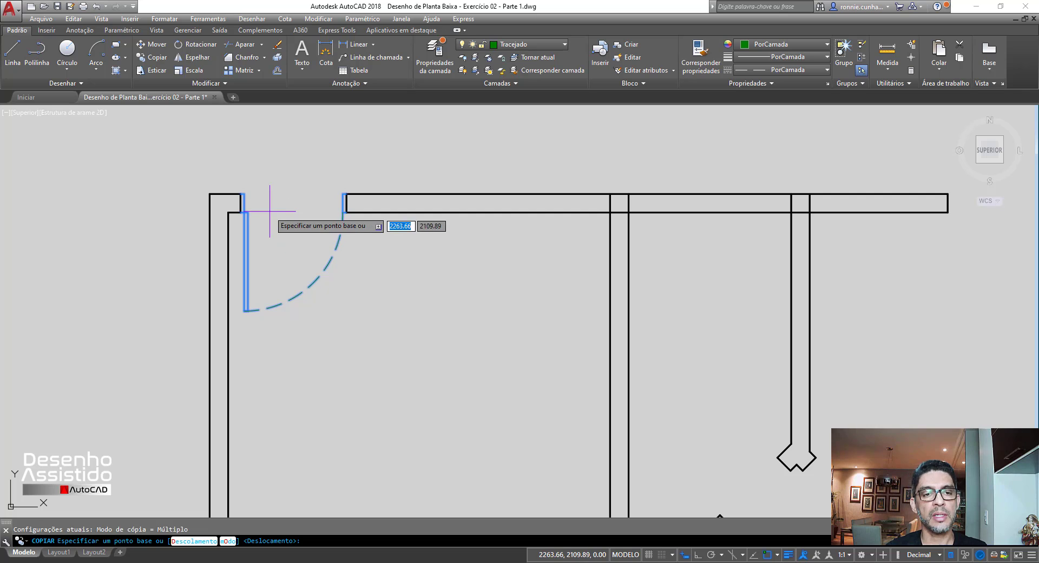
click(246, 193)
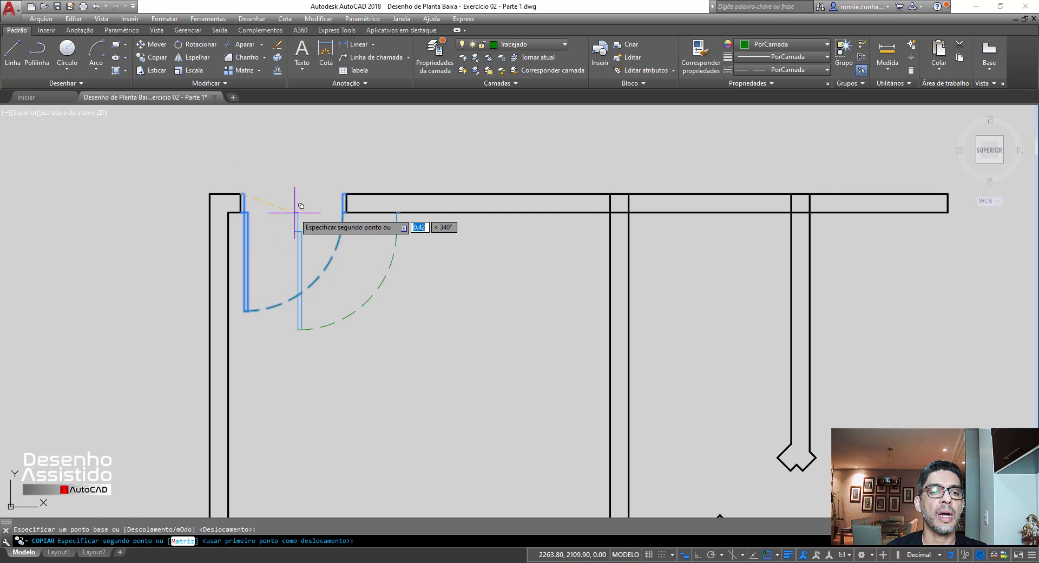
scroll(361, 198, down, 2)
scroll(494, 268, down, 4)
scroll(568, 324, up, 4)
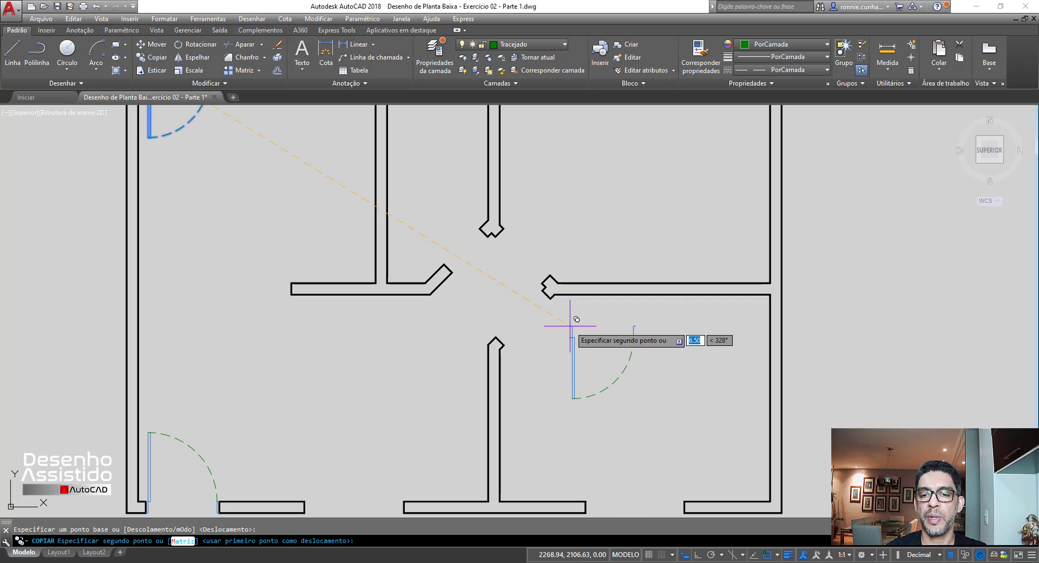
click(540, 347)
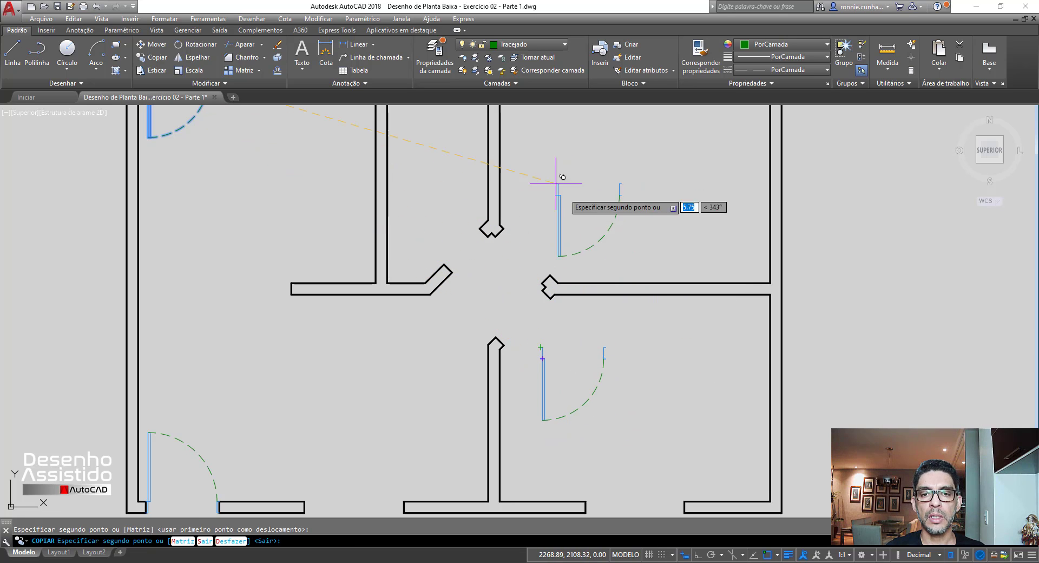
click(556, 165)
key(Return)
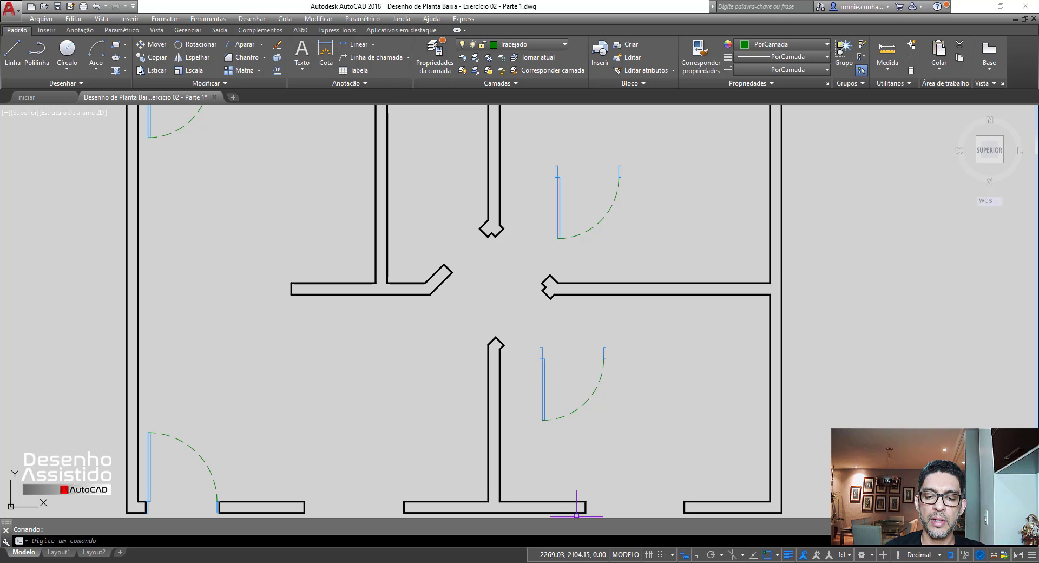
Check the orientation of the angled bedroom doors in the reference floor plan PDF and return to the AutoCAD drawing.
key(alt+Tab)
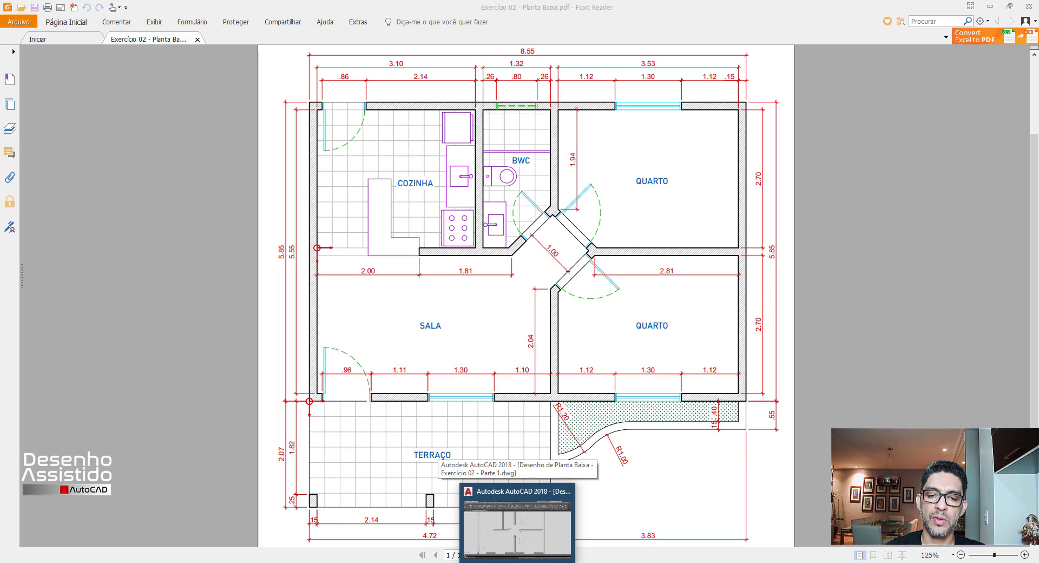
click(540, 539)
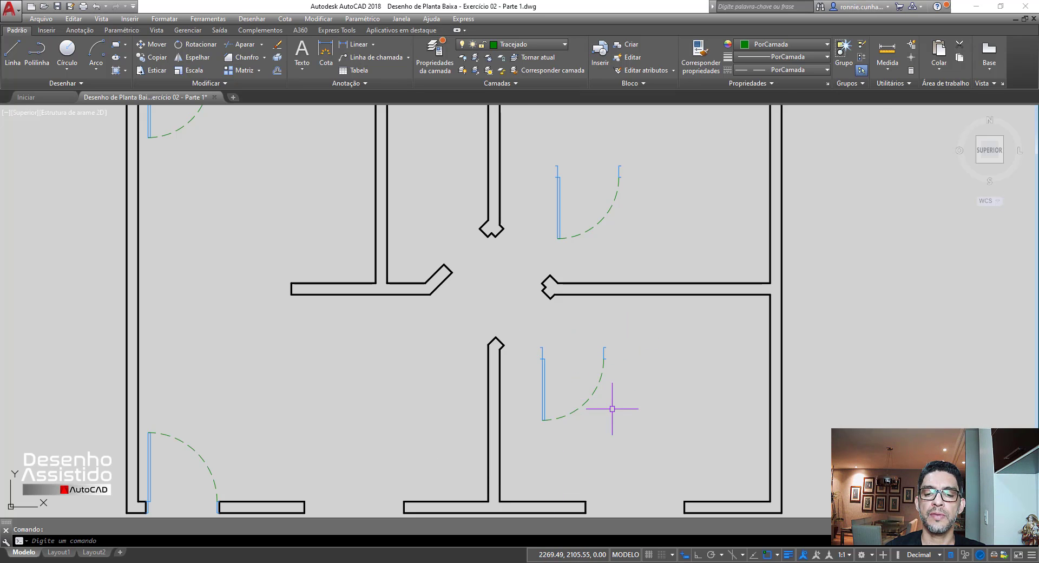
scroll(533, 312, down, 2)
scroll(579, 360, up, 2)
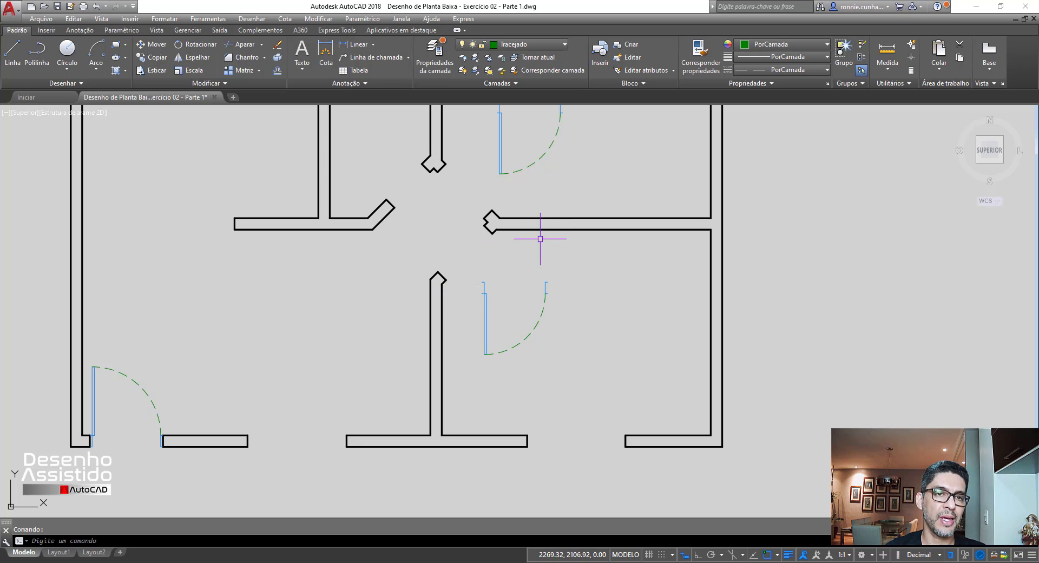
Rotate the lower-right bedroom's door copy 45° counterclockwise about its left jamb's upper-left corner, with polar tracking on at 45° increments.
click(195, 44)
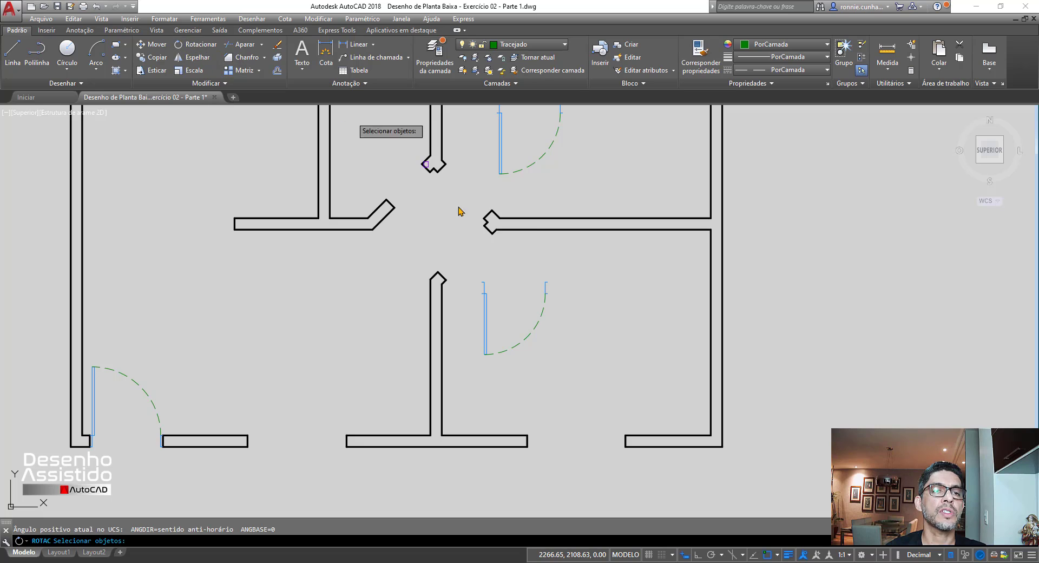
click(471, 257)
click(567, 369)
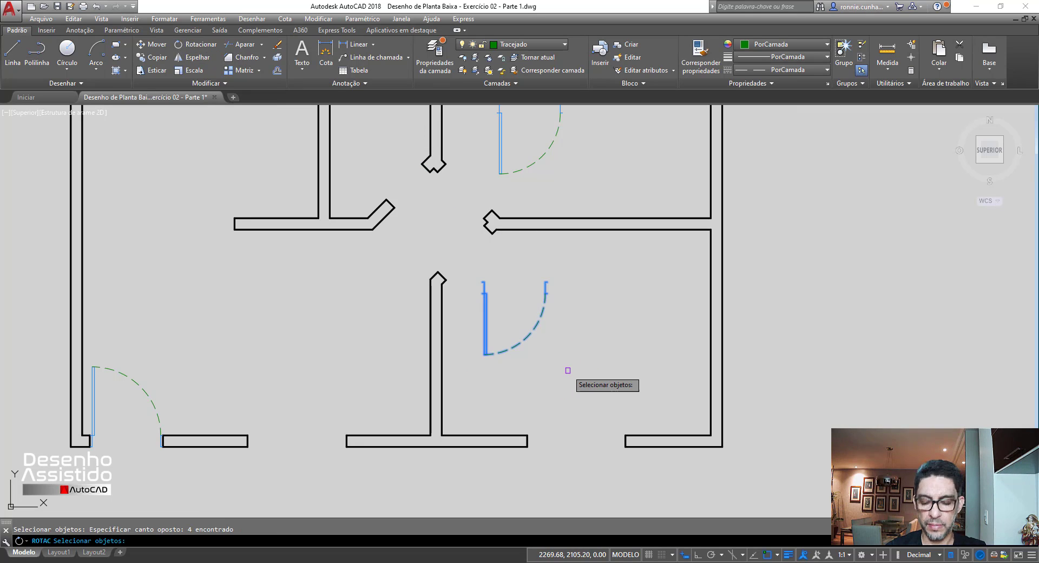
key(Return)
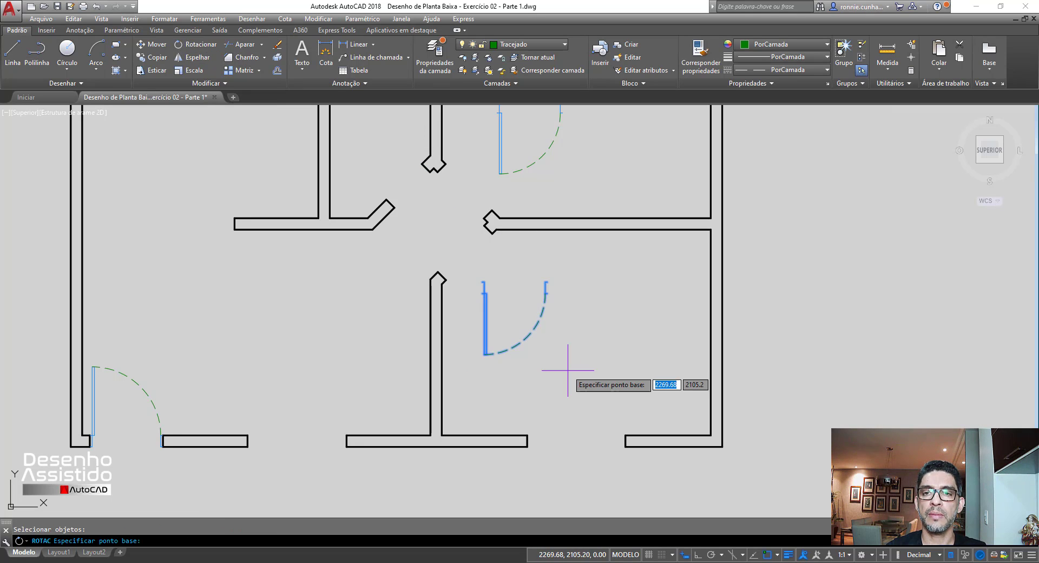
click(482, 282)
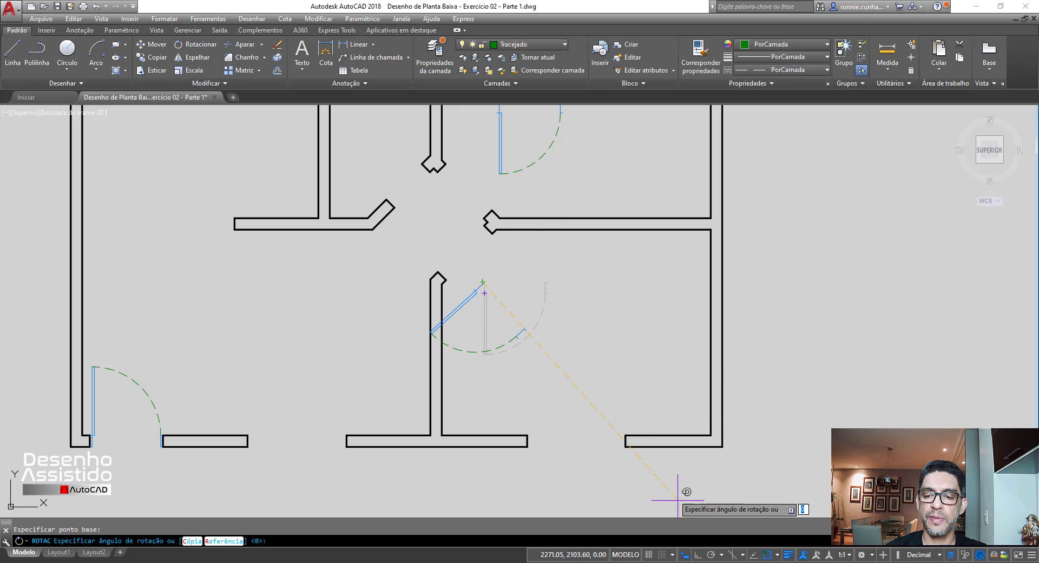
click(713, 557)
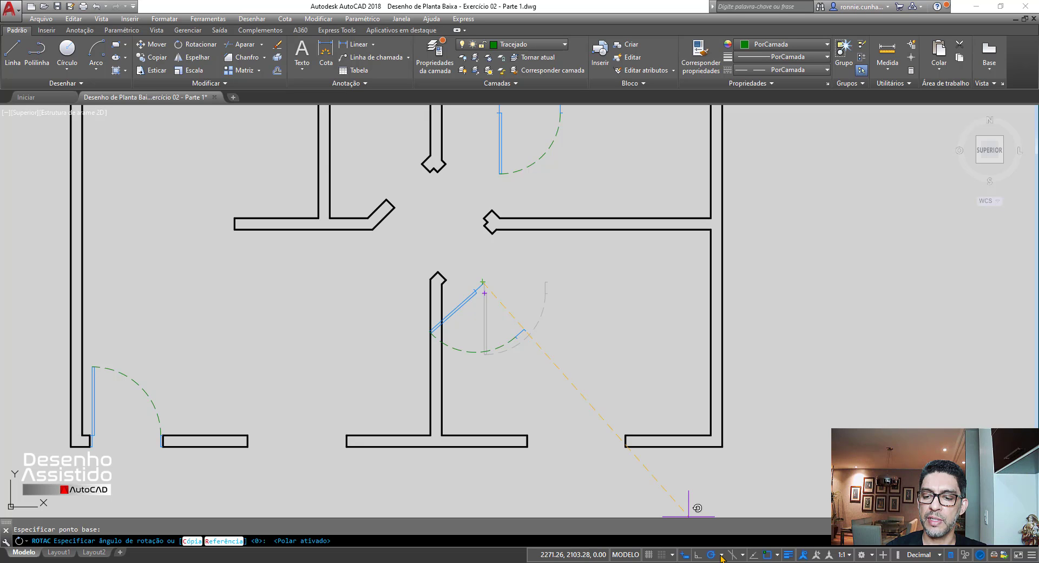
click(722, 558)
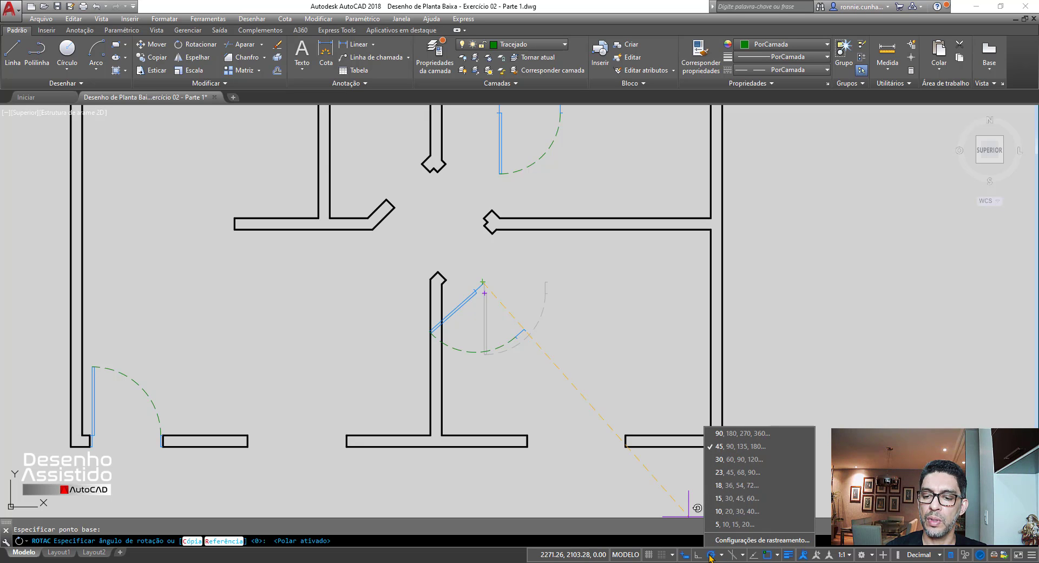
click(865, 506)
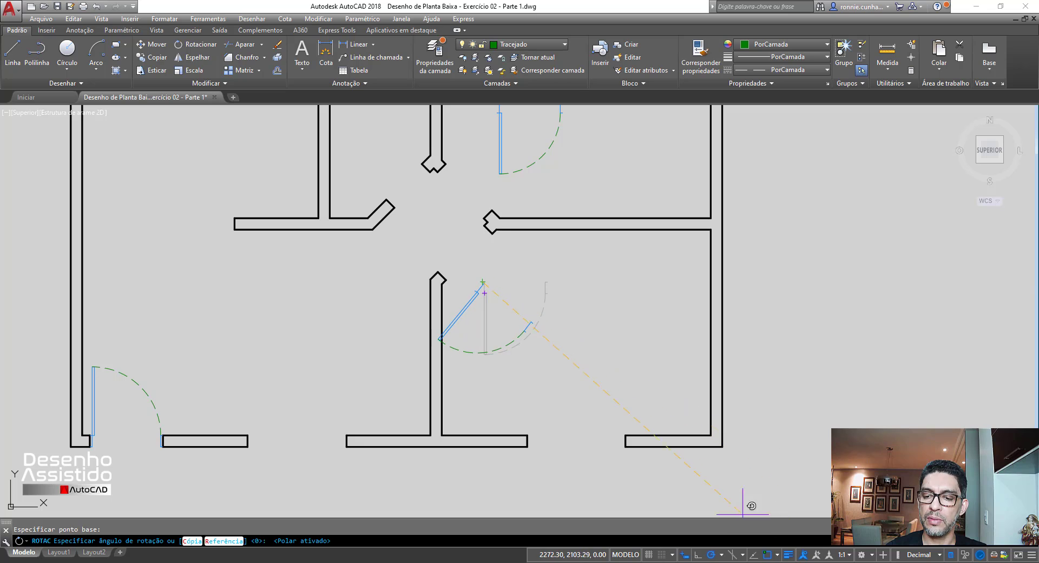
click(572, 196)
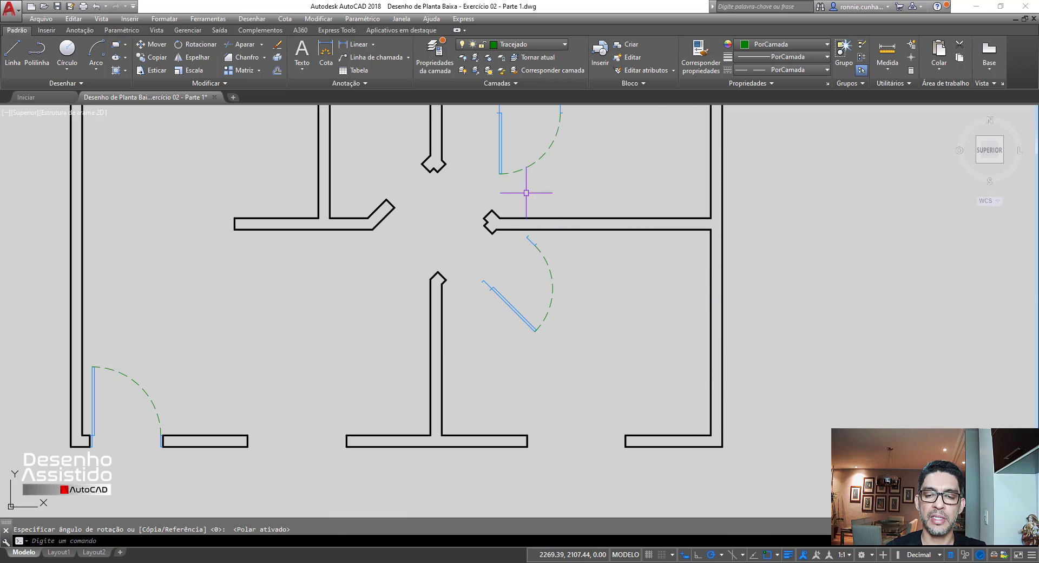
Move the rotated door from its upper-left jamb corner onto the angled end of the wall at the lower bedroom's opening.
click(153, 44)
click(597, 355)
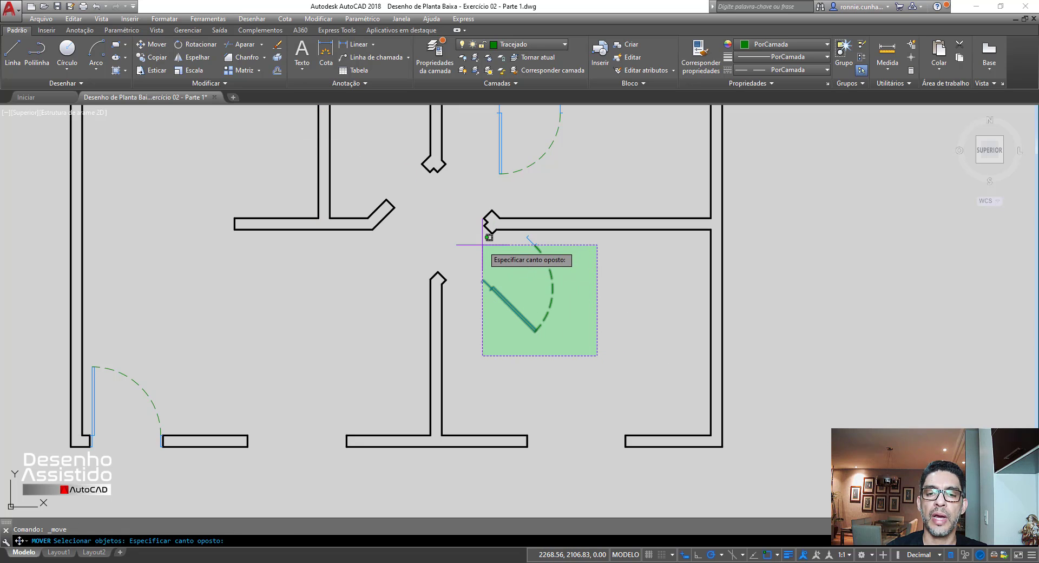
click(483, 244)
key(Return)
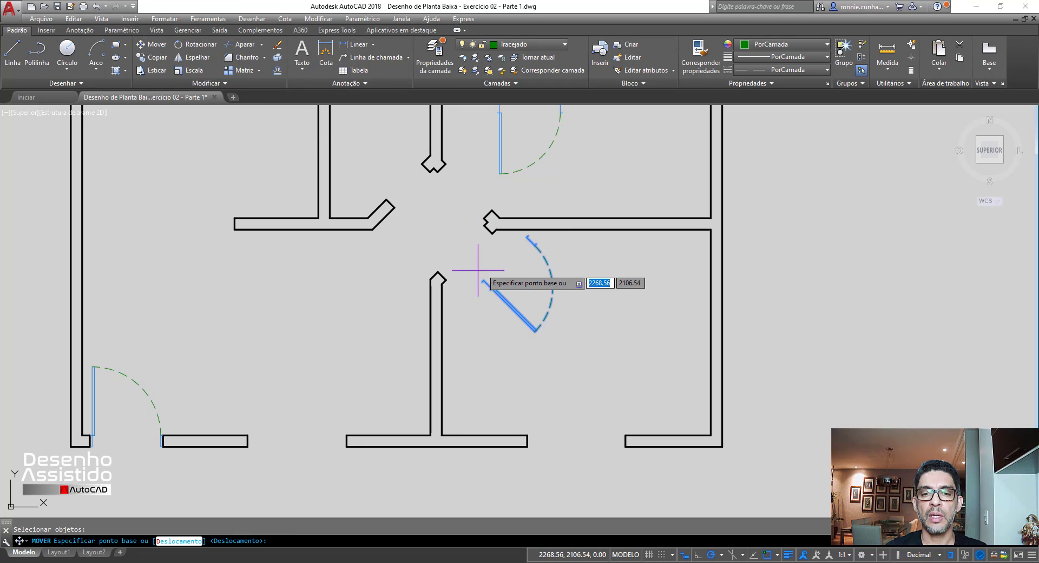
click(481, 280)
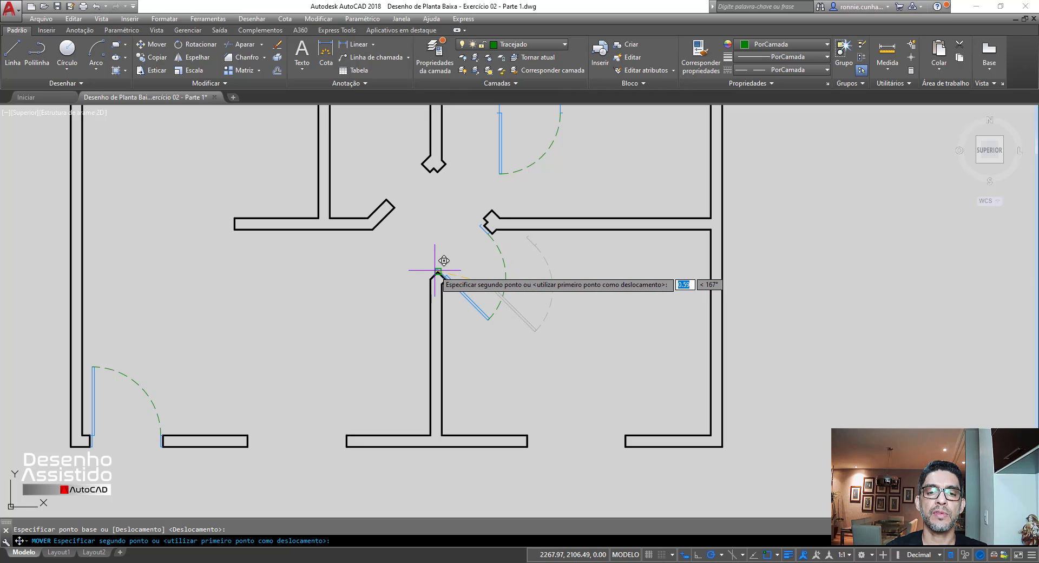
click(435, 270)
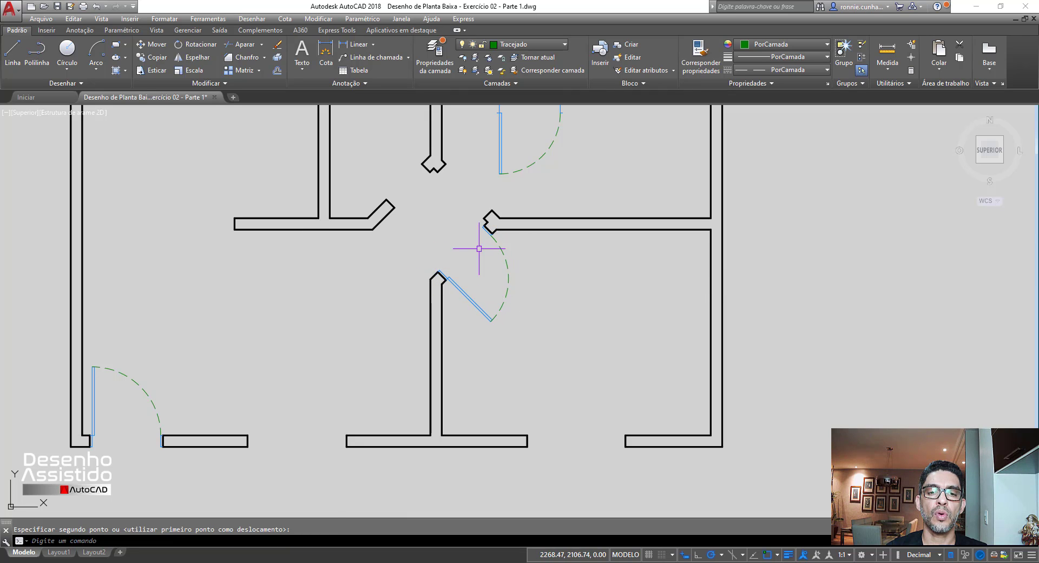
Erase the dashed swing arc of the door in the lower bedroom's angled opening.
scroll(484, 230, up, 4)
click(411, 379)
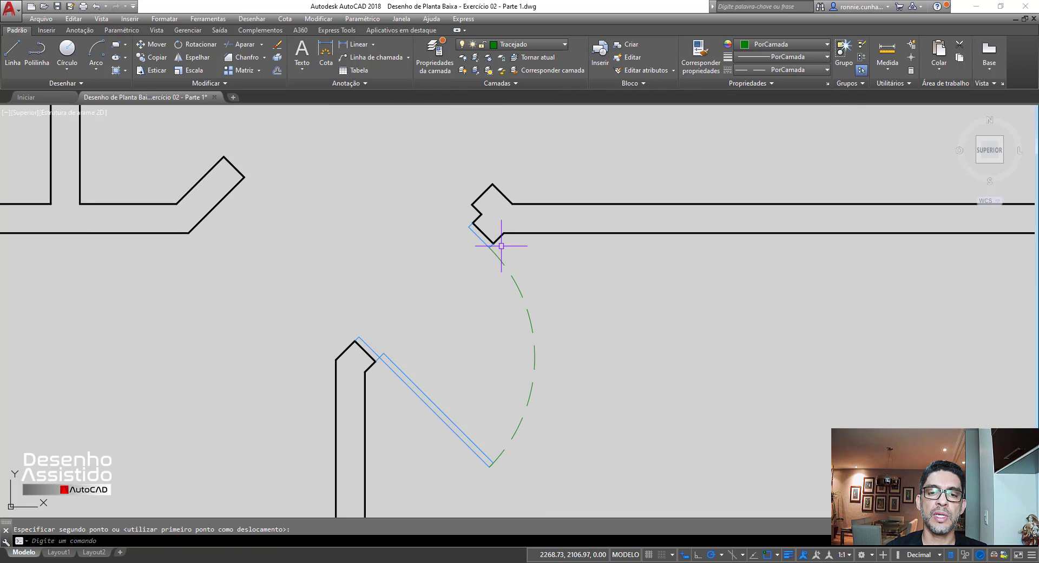
scroll(492, 246, down, 2)
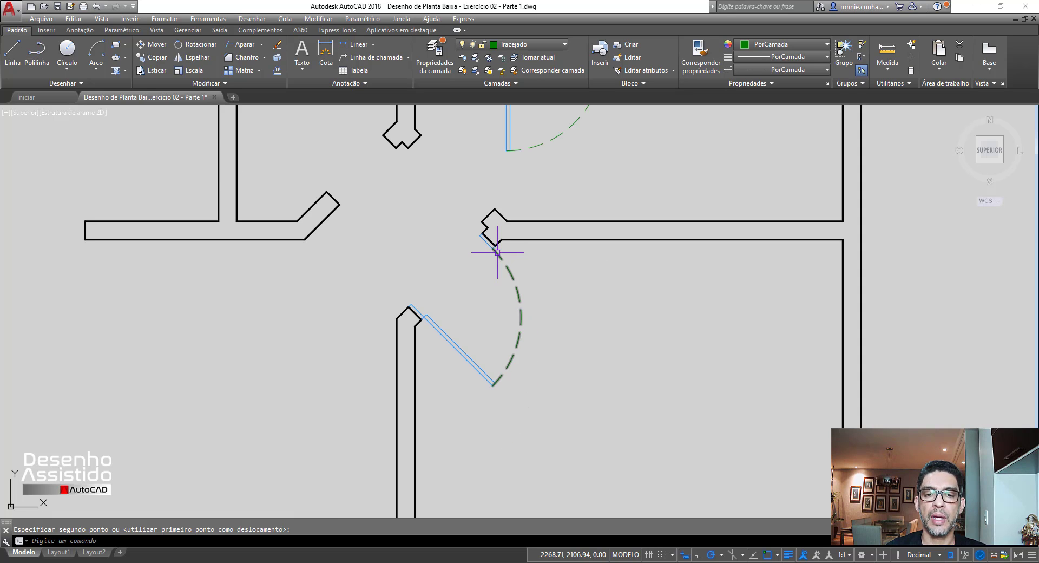
scroll(466, 308, up, 2)
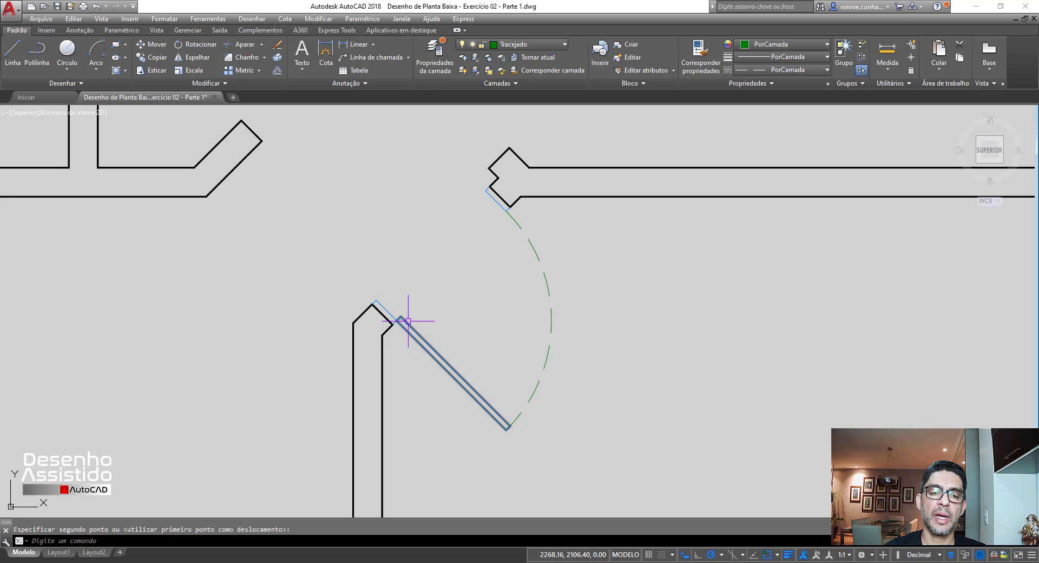
click(536, 245)
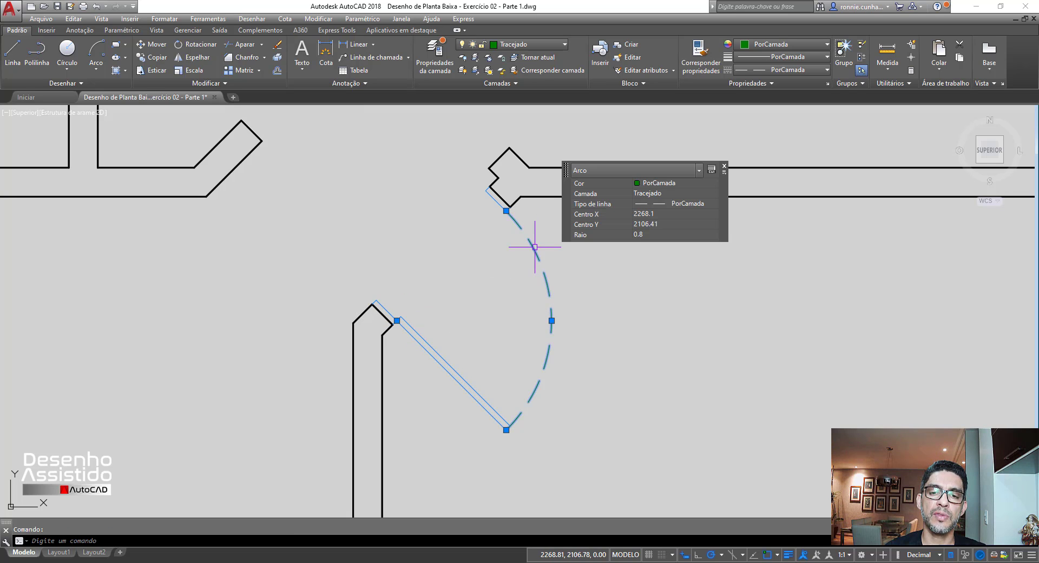
key(Delete)
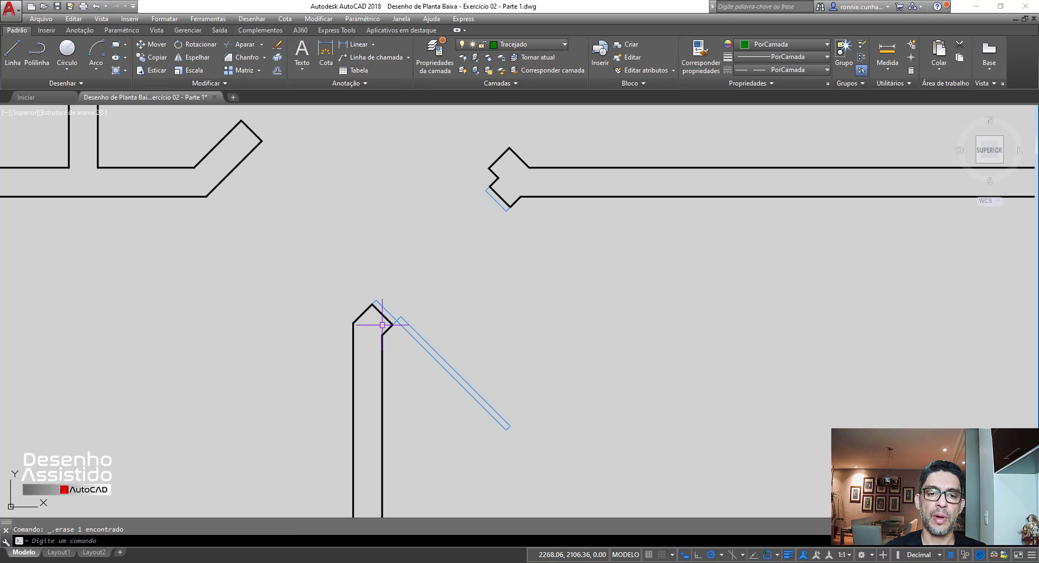
Try to move the lower bedroom's door leaf to the opposite jamb, and undo the move.
click(152, 44)
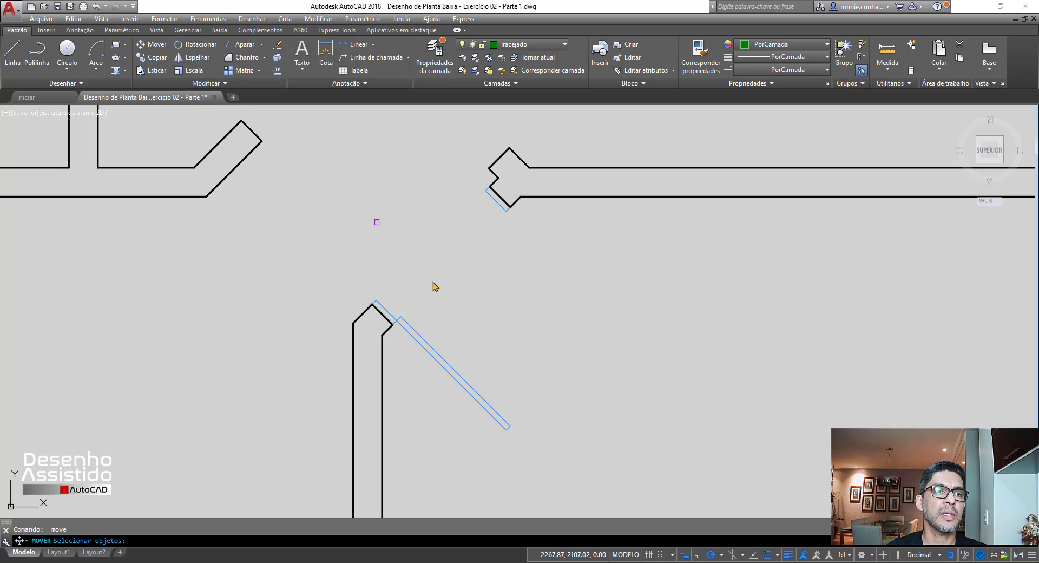
click(411, 324)
key(Return)
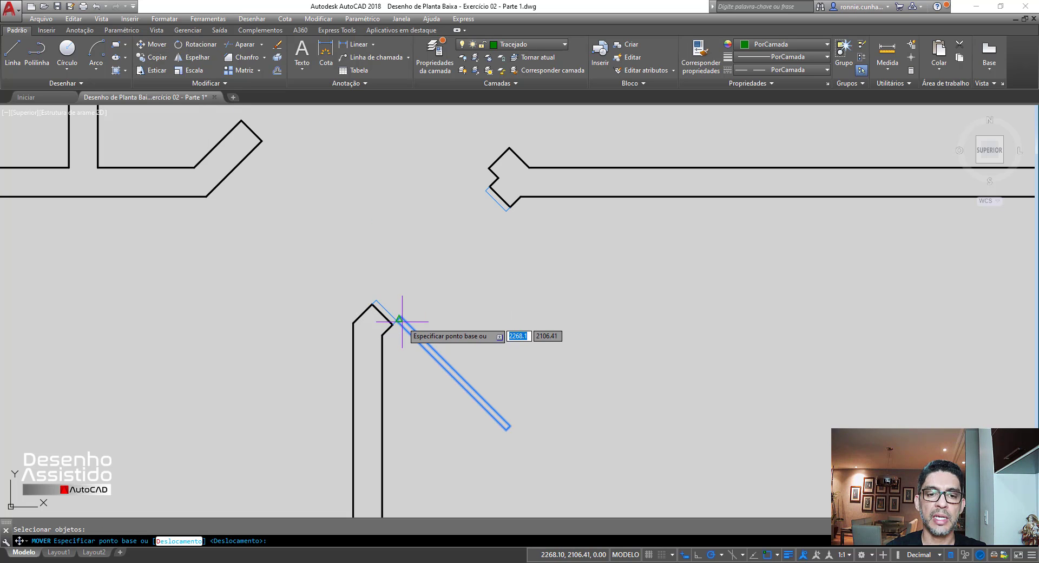
click(400, 317)
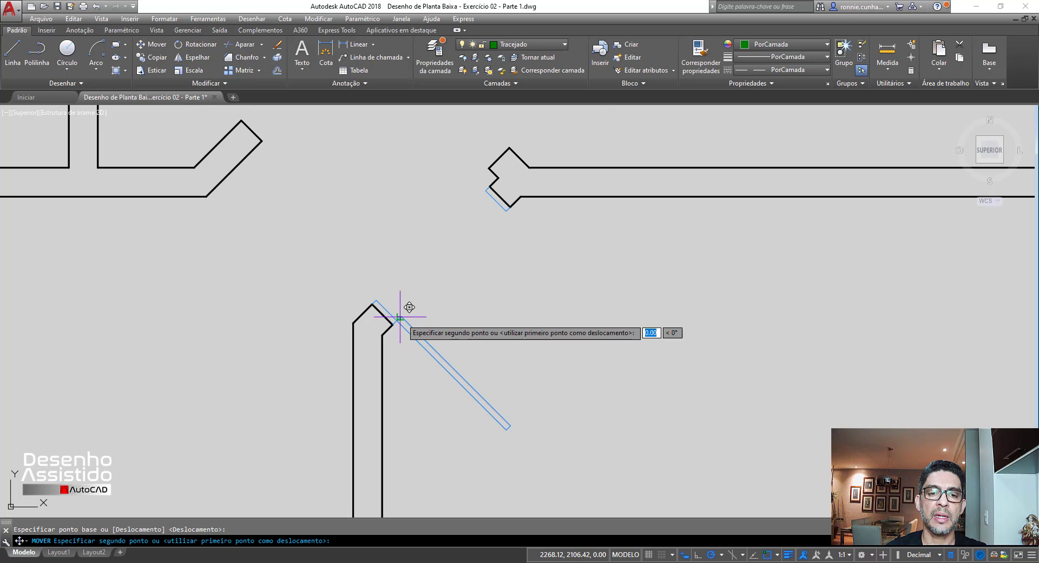
click(507, 203)
scroll(501, 225, up, 5)
scroll(501, 222, down, 8)
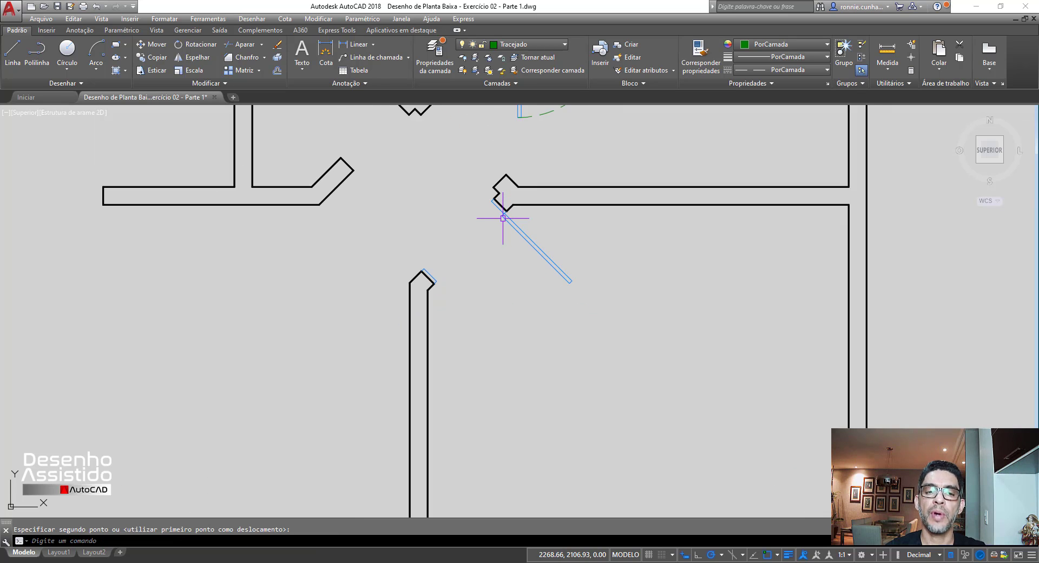
scroll(497, 225, up, 5)
scroll(502, 247, down, 2)
key(ctrl+z)
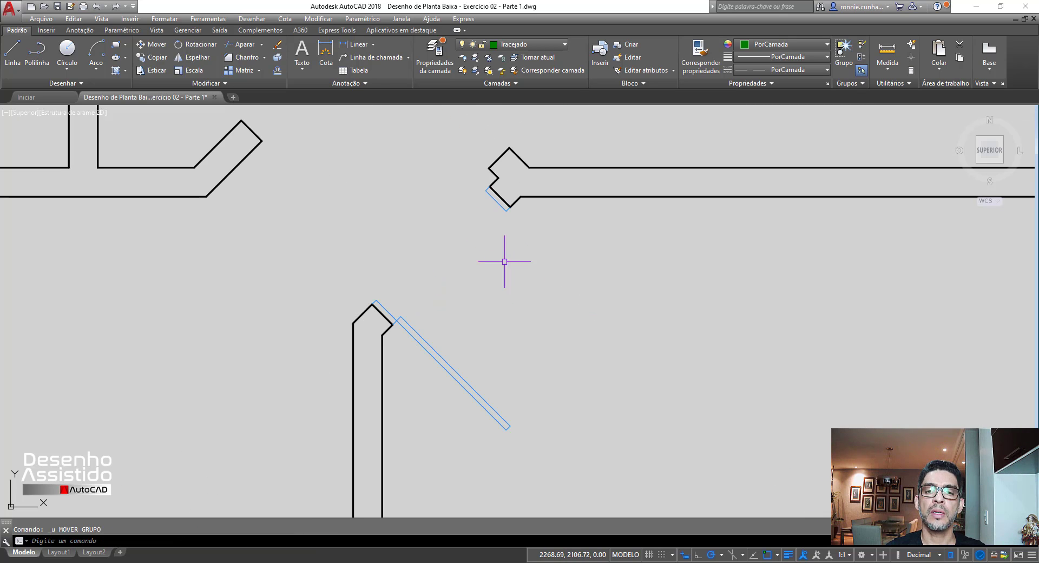
Move the lower bedroom's door leaf from its topmost corner to the lowest corner of the opposite jamb, at the horizontal wall's end.
click(153, 47)
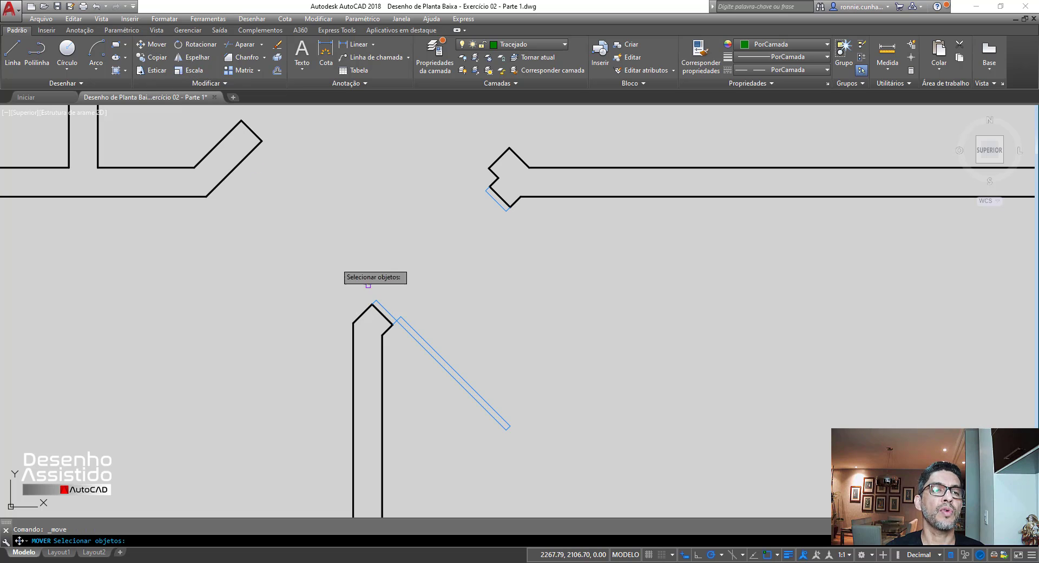
click(413, 330)
key(Return)
scroll(406, 303, up, 5)
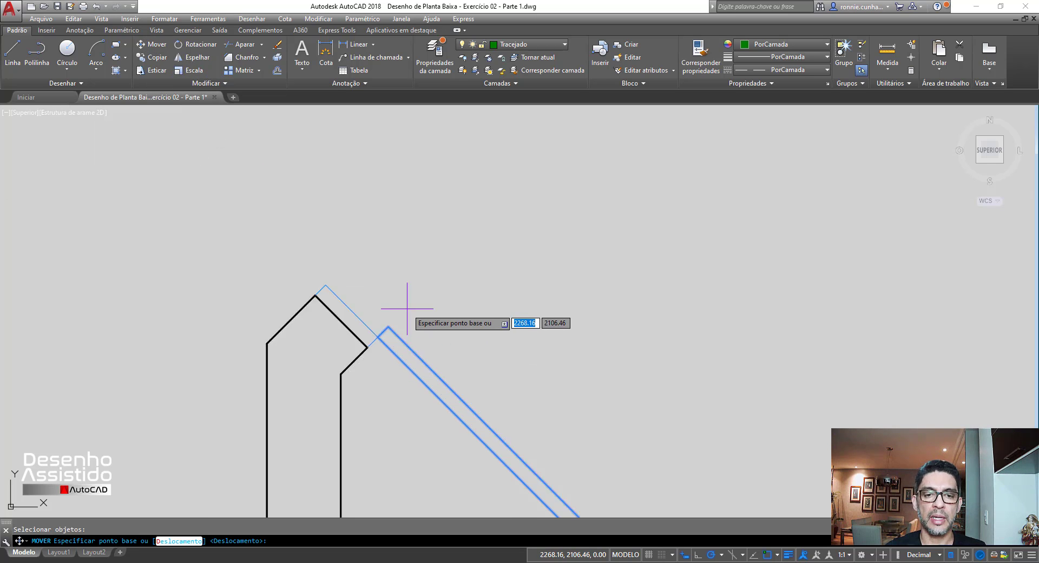
click(320, 392)
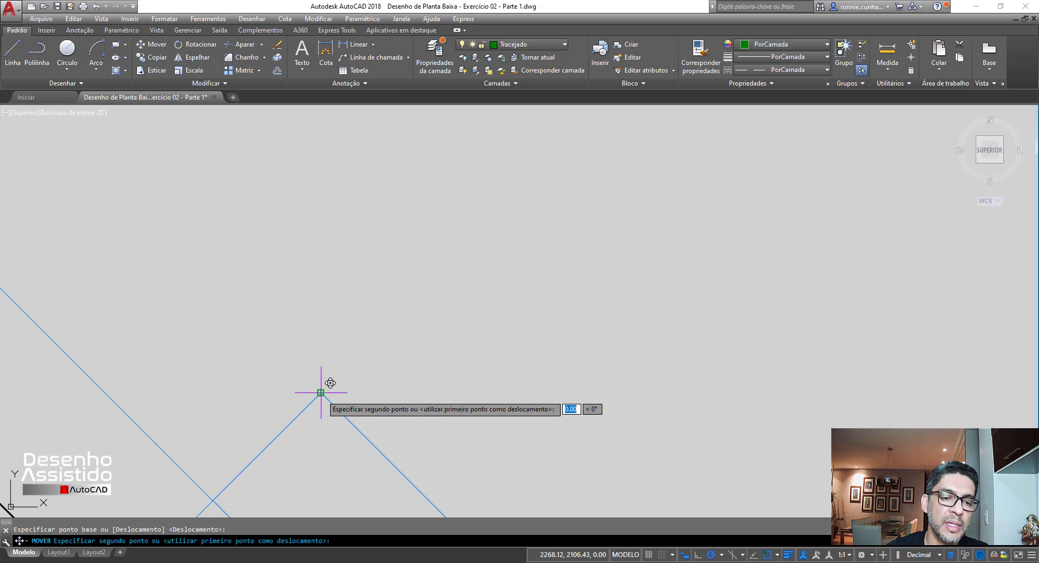
scroll(321, 389, down, 4)
scroll(495, 219, up, 3)
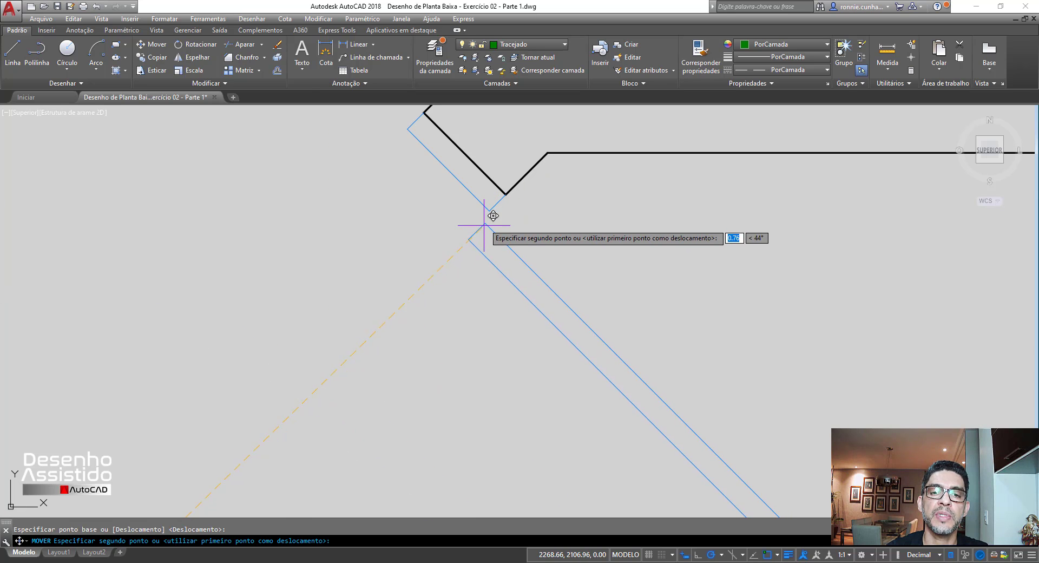
click(489, 211)
scroll(460, 214, down, 3)
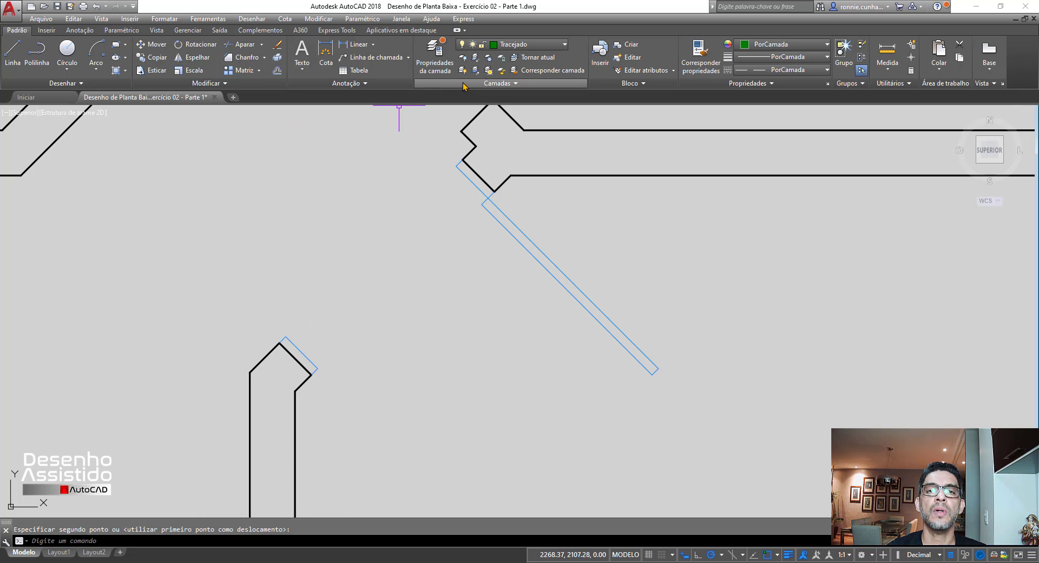
Draw the lower bedroom door's dashed swing arc from the lower jamb's outer corner, centred on the leaf's hinge corner, to the leaf's far outer corner.
click(97, 52)
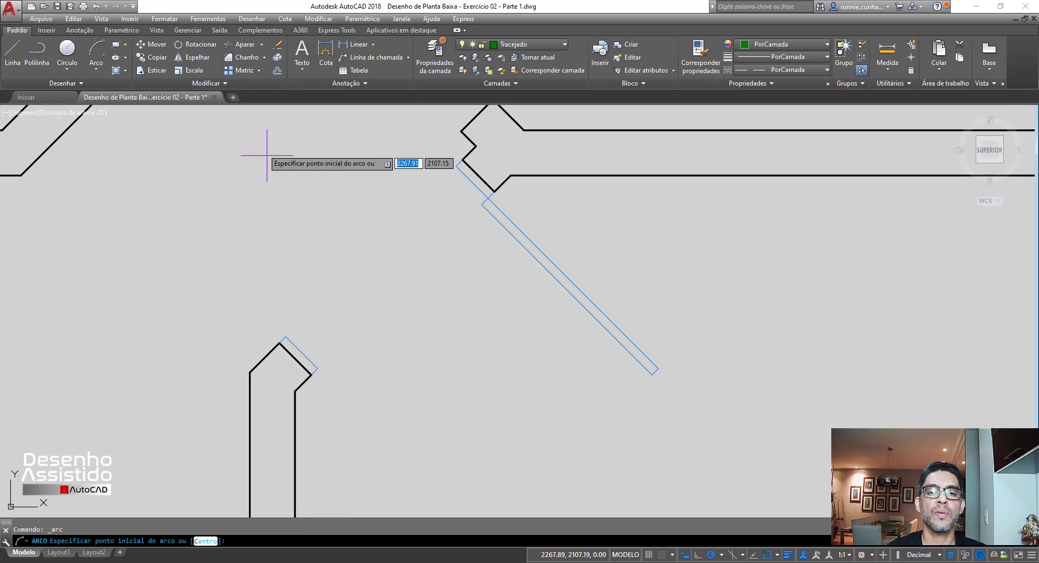
click(319, 371)
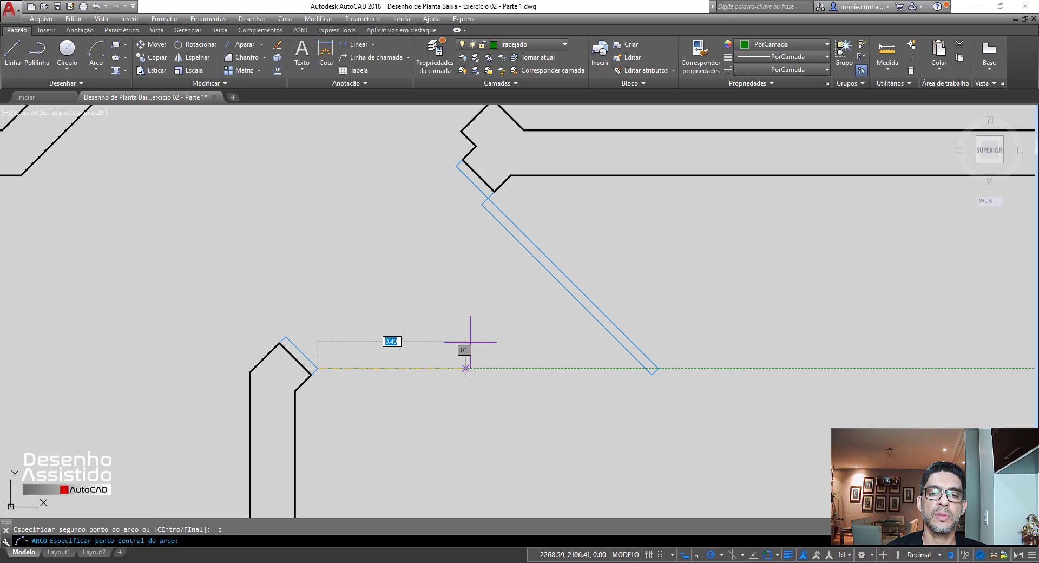
click(489, 198)
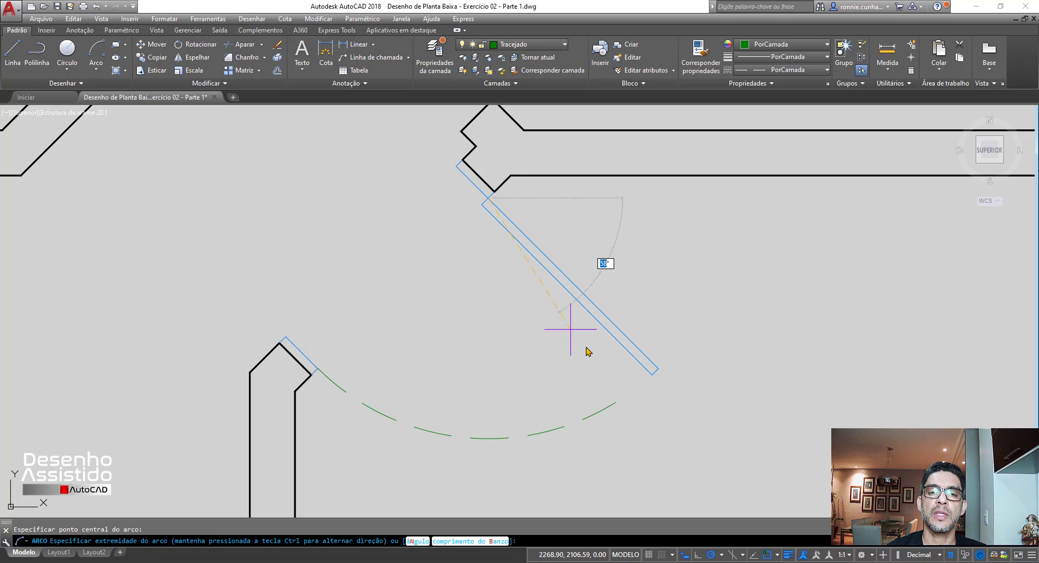
click(658, 370)
scroll(516, 333, down, 5)
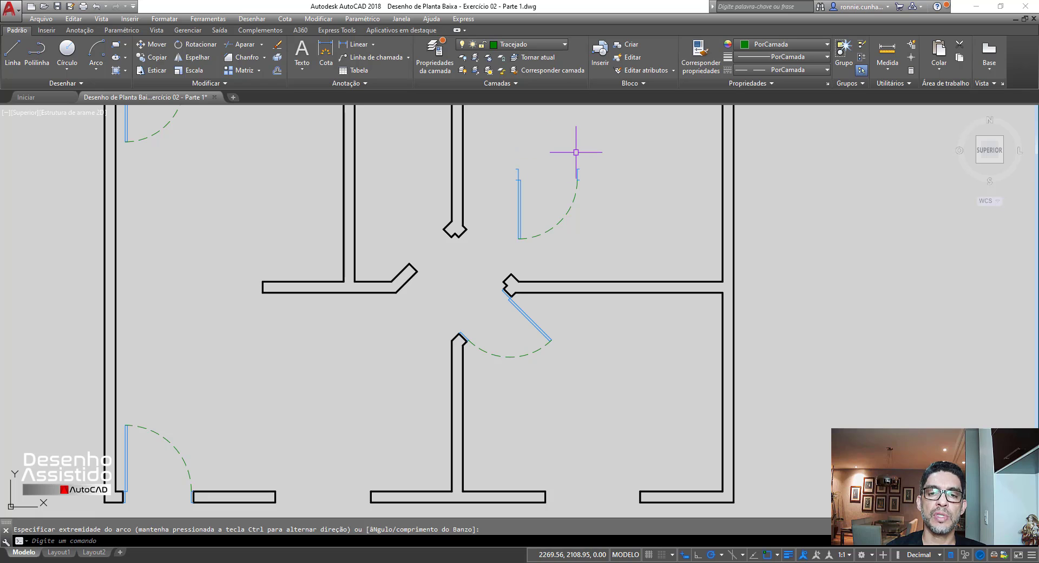
mouse_move(576, 152)
middle_down()
mouse_move(557, 197)
mouse_move(499, 267)
middle_up()
scroll(499, 267, up, 2)
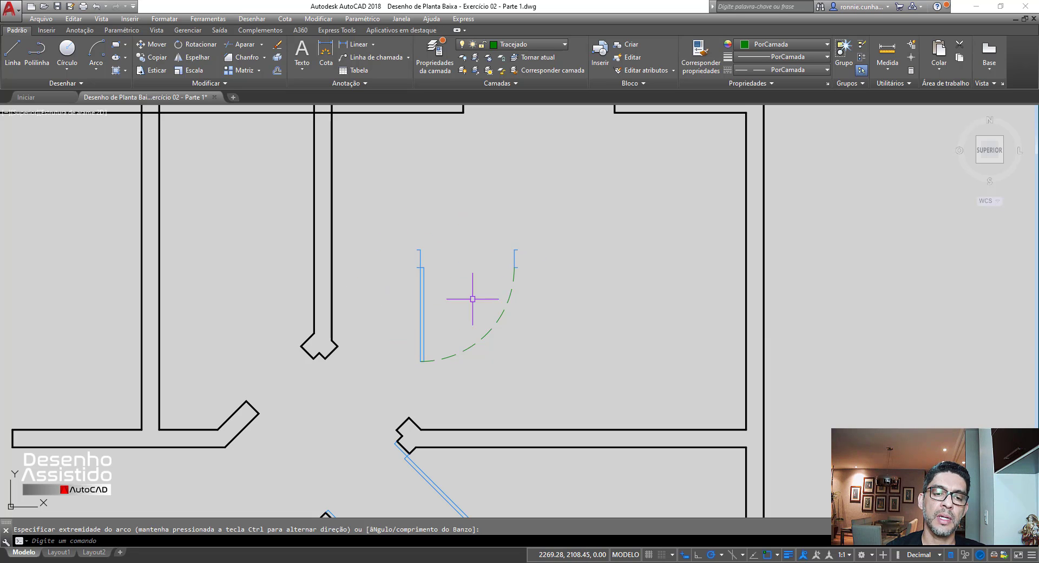
Mirror the spare door with its jambs and dashed arc across the line joining its jambs' upper outer ends, deleting the original.
click(185, 58)
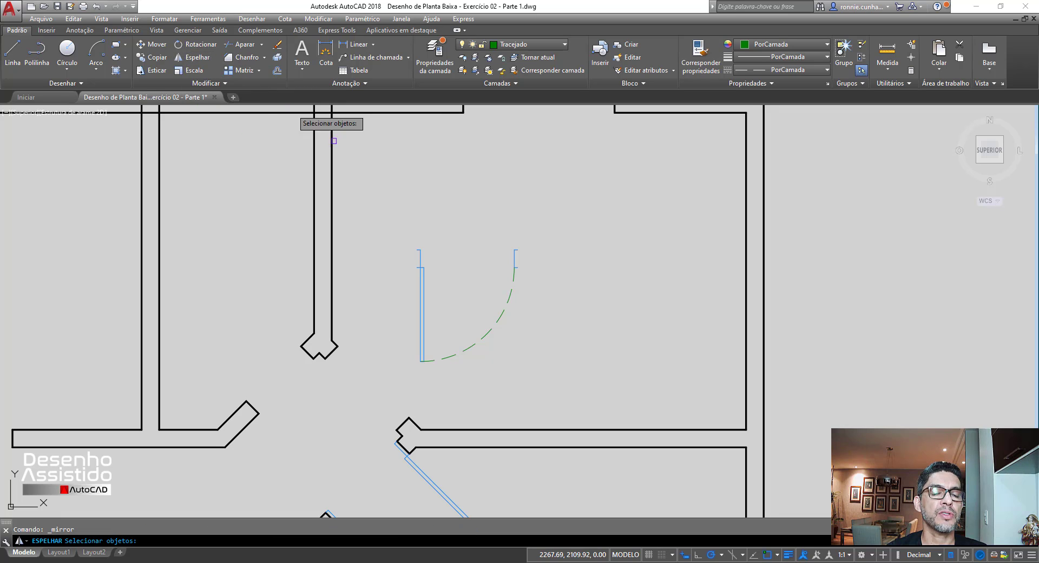
click(379, 234)
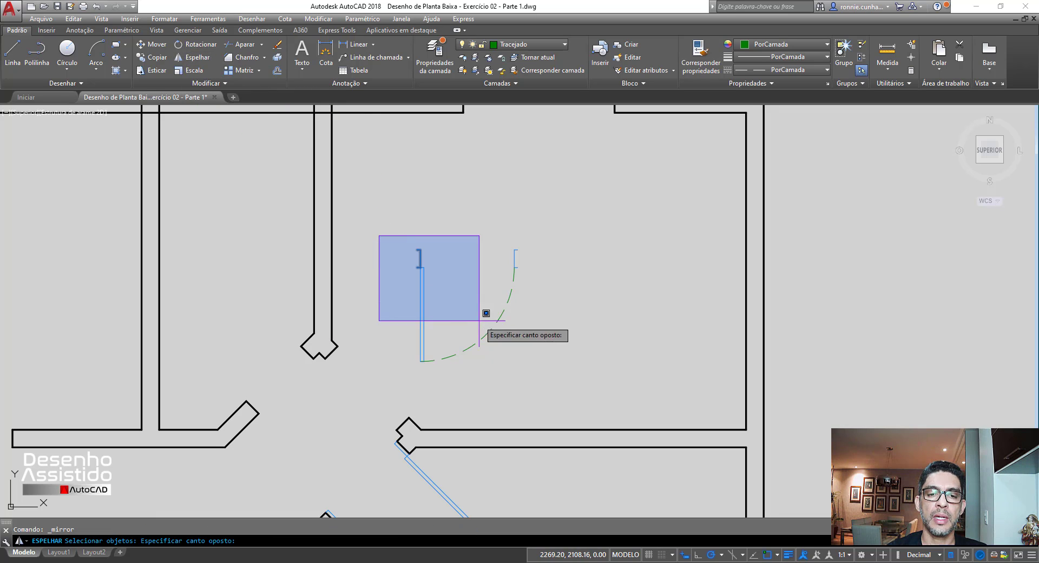
click(567, 379)
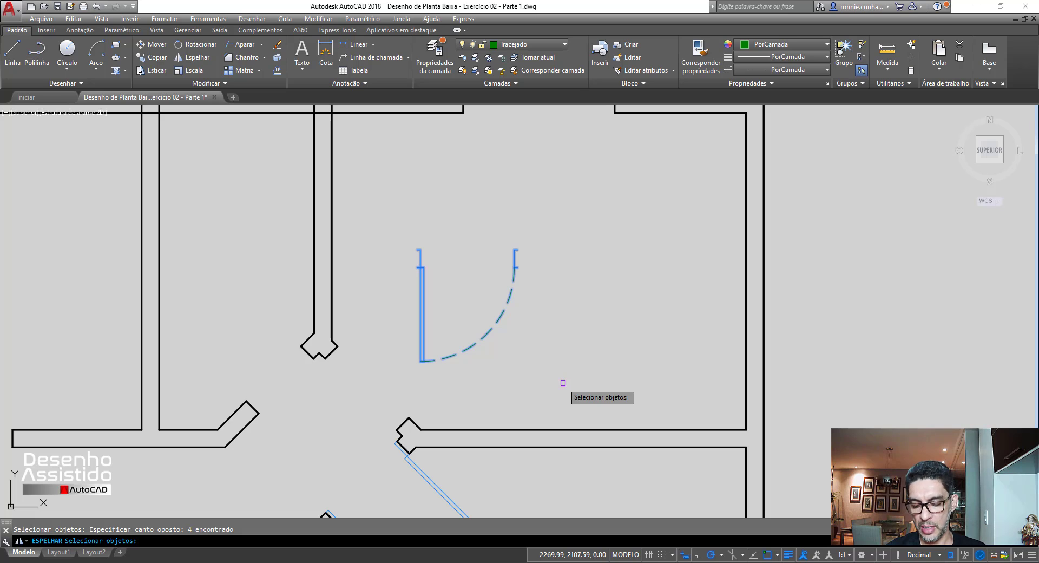
key(Return)
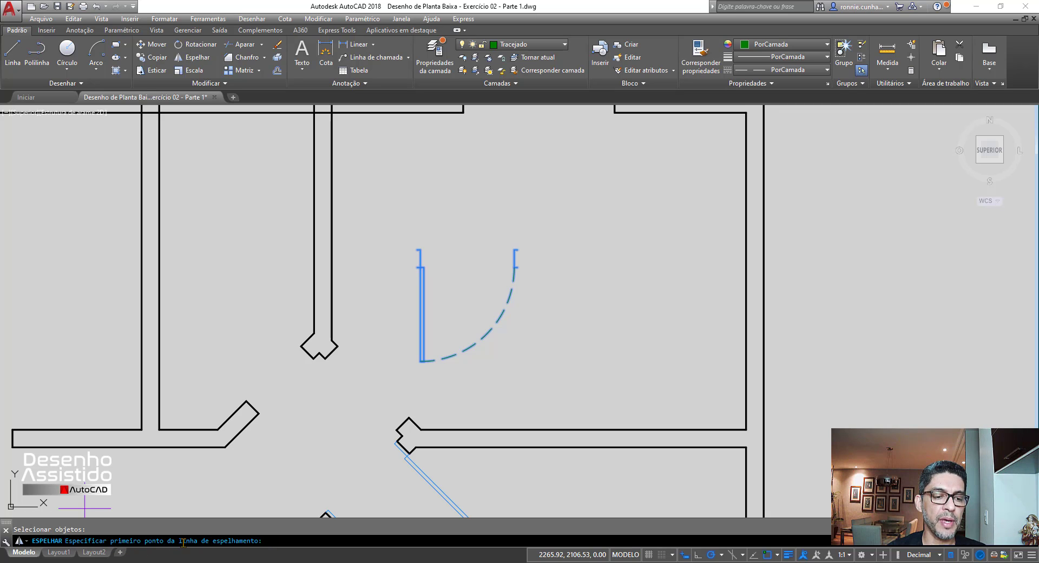
scroll(463, 233, up, 4)
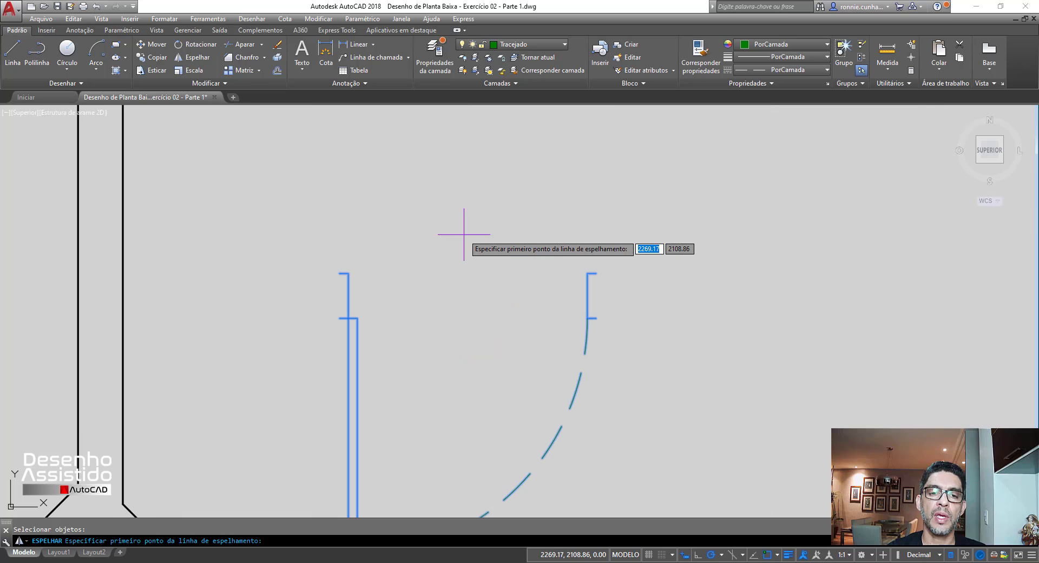
click(339, 273)
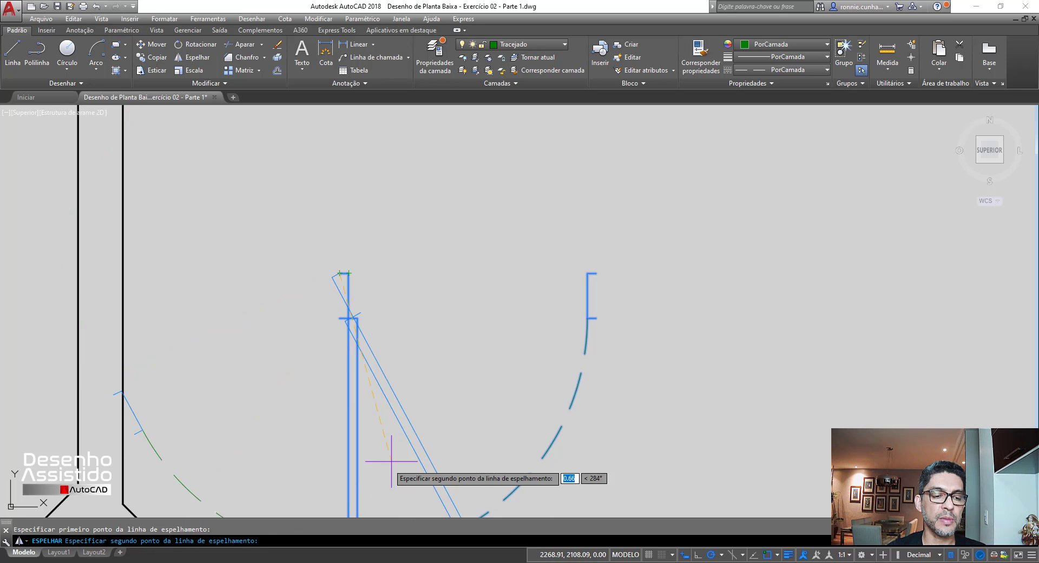
click(596, 272)
scroll(577, 340, down, 7)
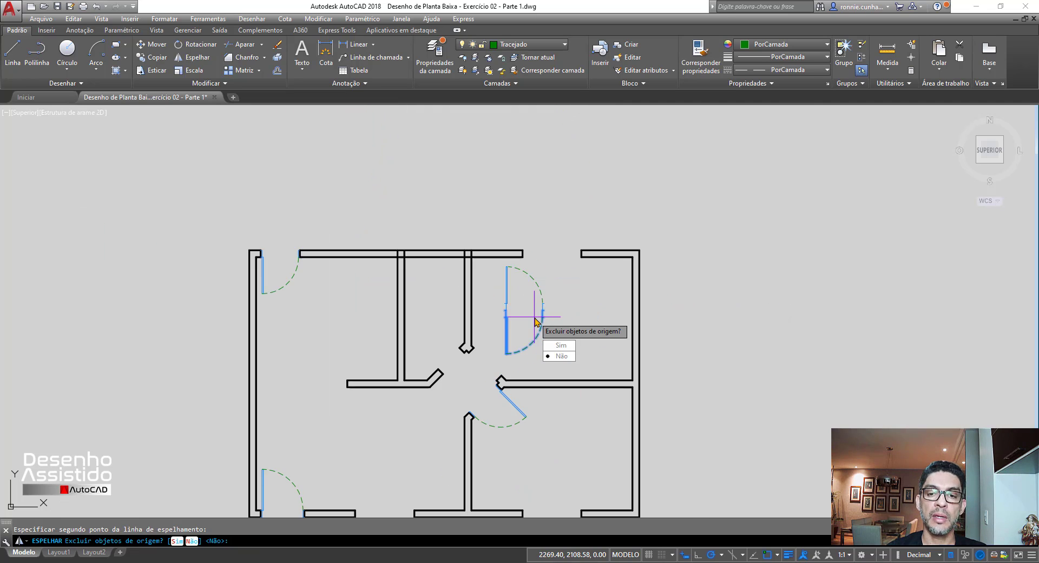
scroll(534, 320, up, 3)
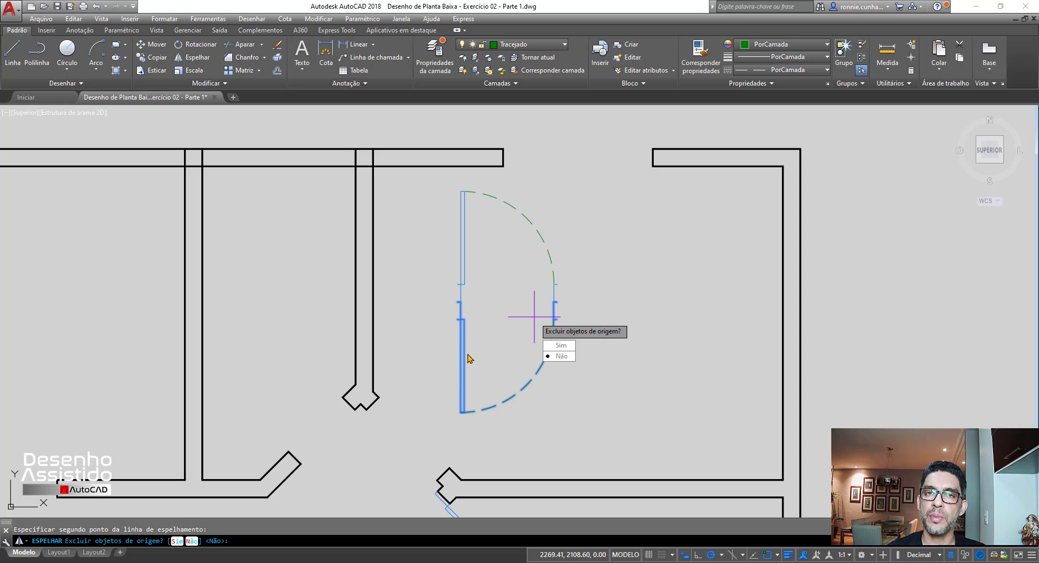
click(560, 347)
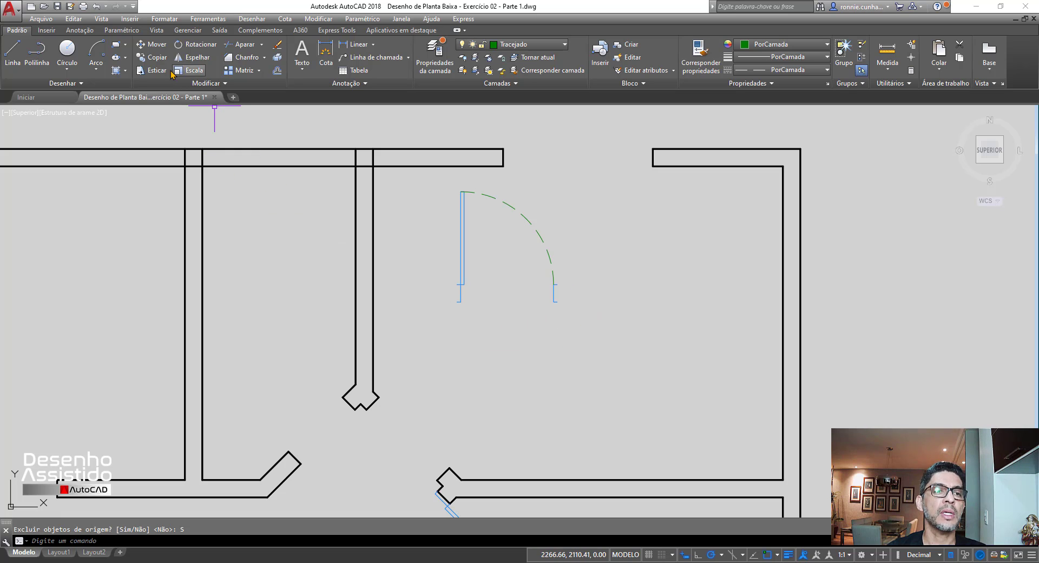
Rotate the mirrored spare door 45 degrees clockwise about the lower outer end of its hinge-side jamb.
click(187, 46)
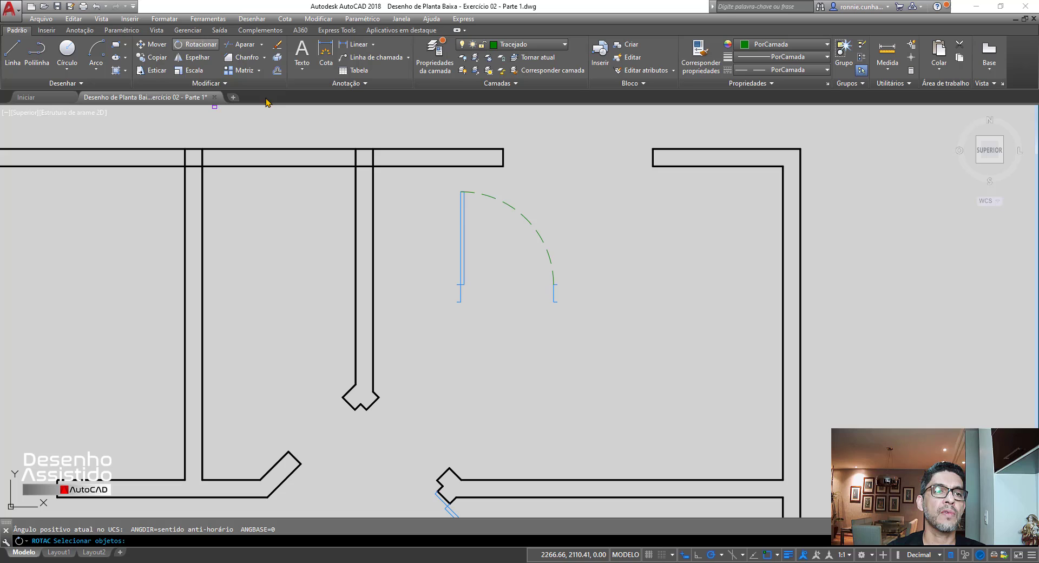
click(422, 185)
click(618, 346)
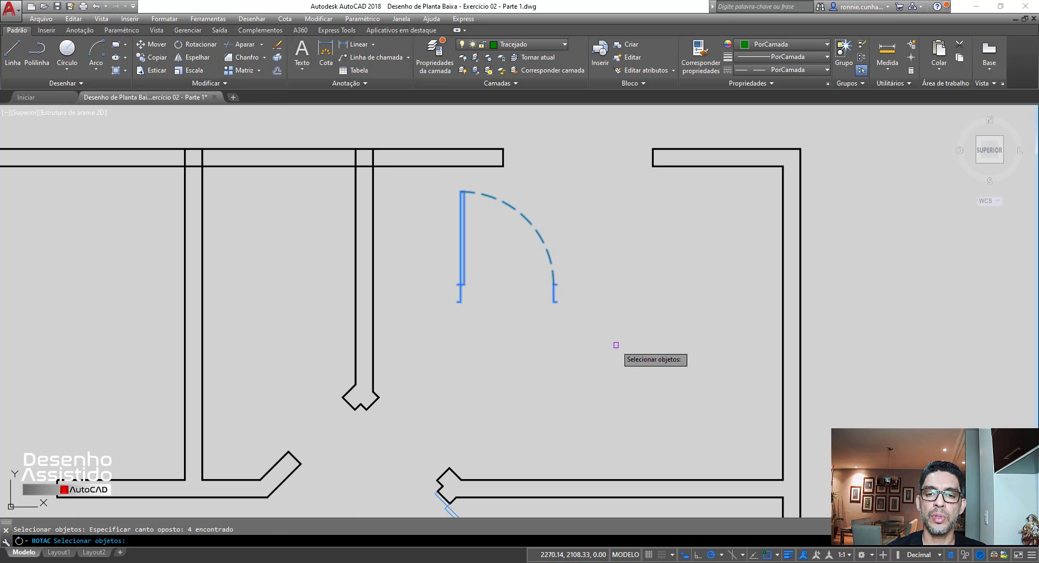
key(Return)
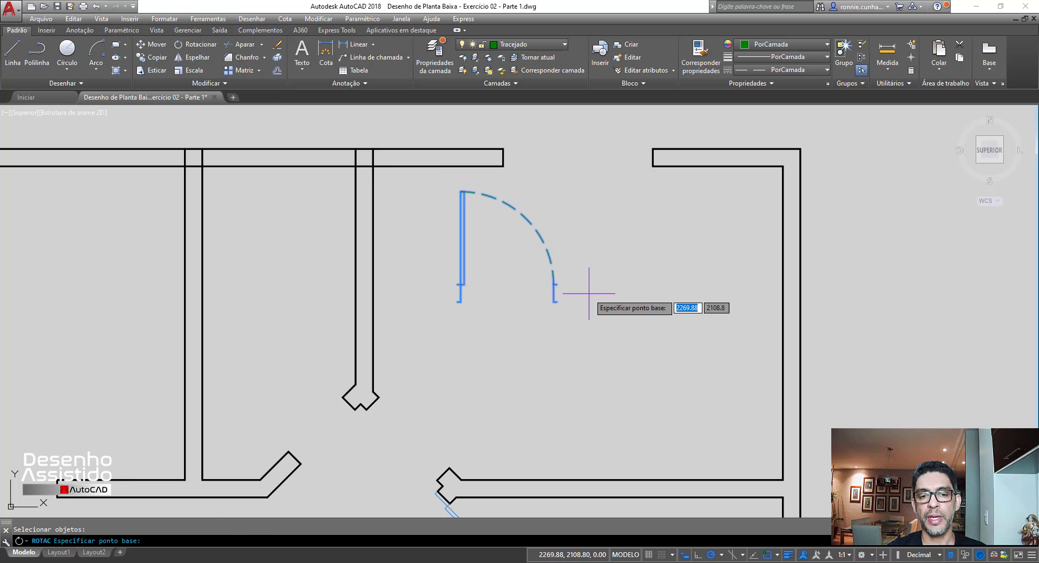
scroll(456, 302, up, 6)
click(459, 299)
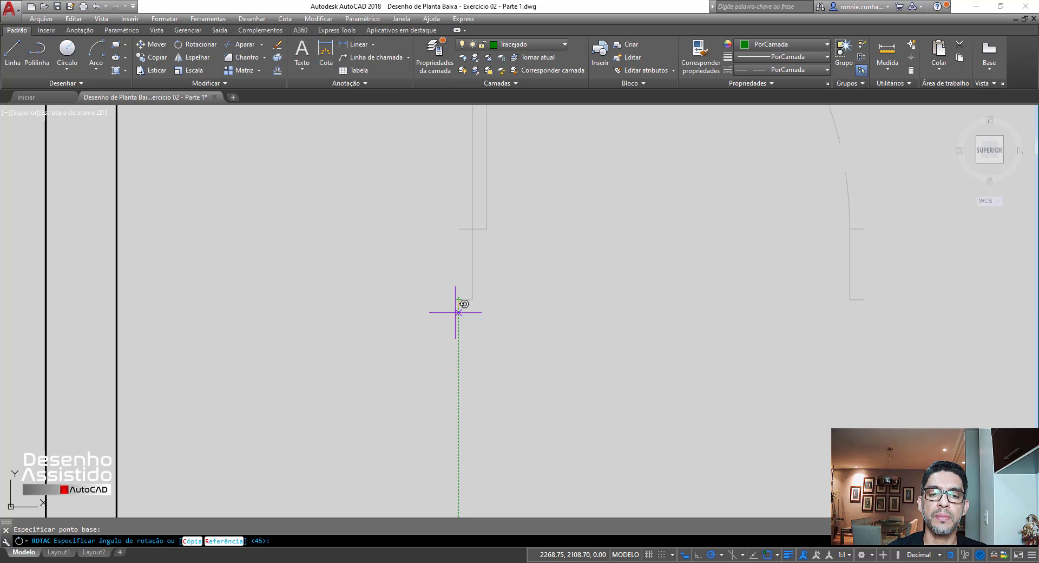
scroll(457, 301, down, 6)
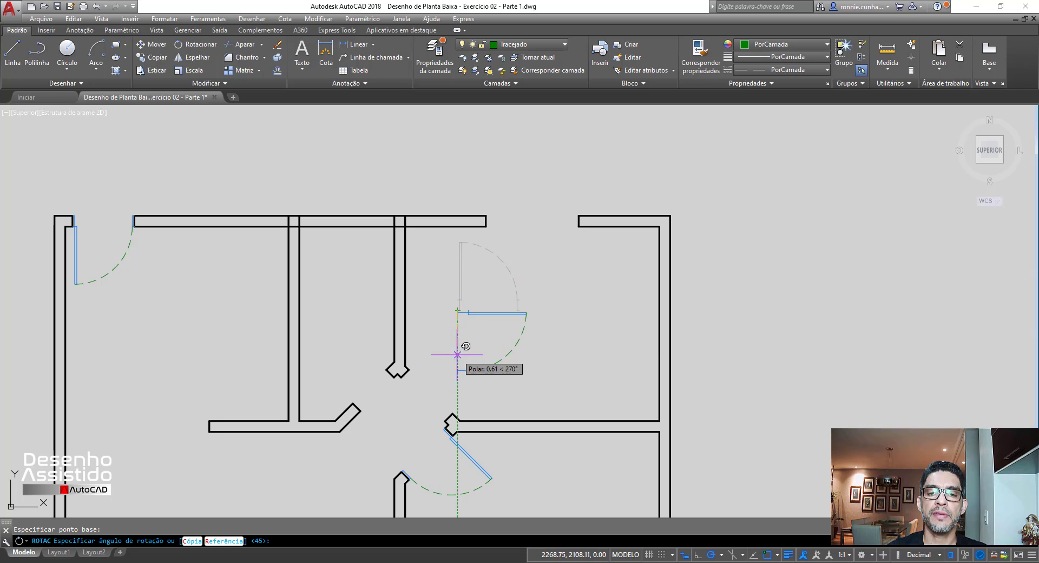
click(508, 362)
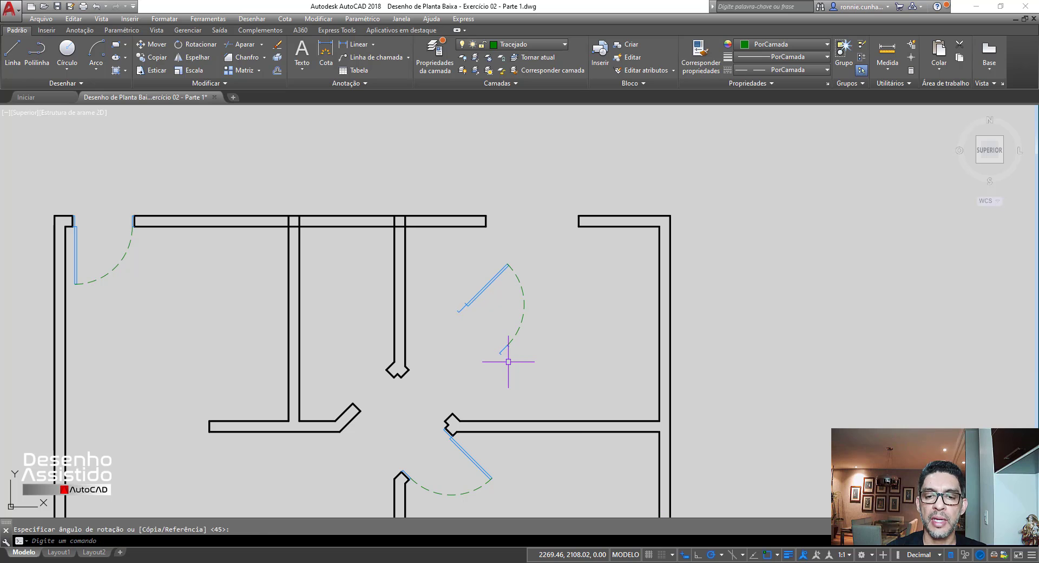
Move the rotated door from the outer end of its latch-side jamb onto the upper bedroom's angled opening, at the horizontal wall end's corner.
click(154, 48)
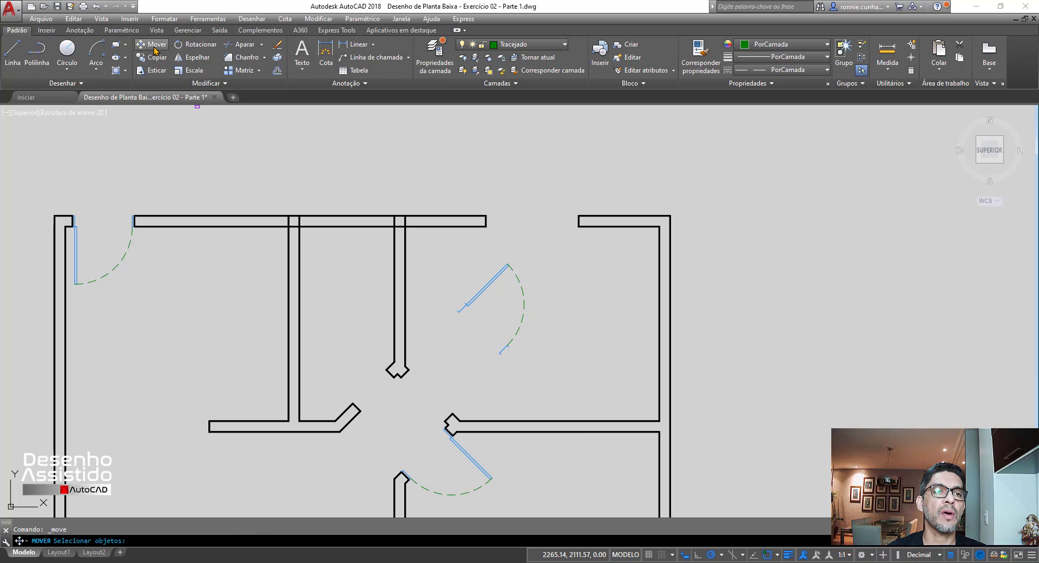
click(430, 253)
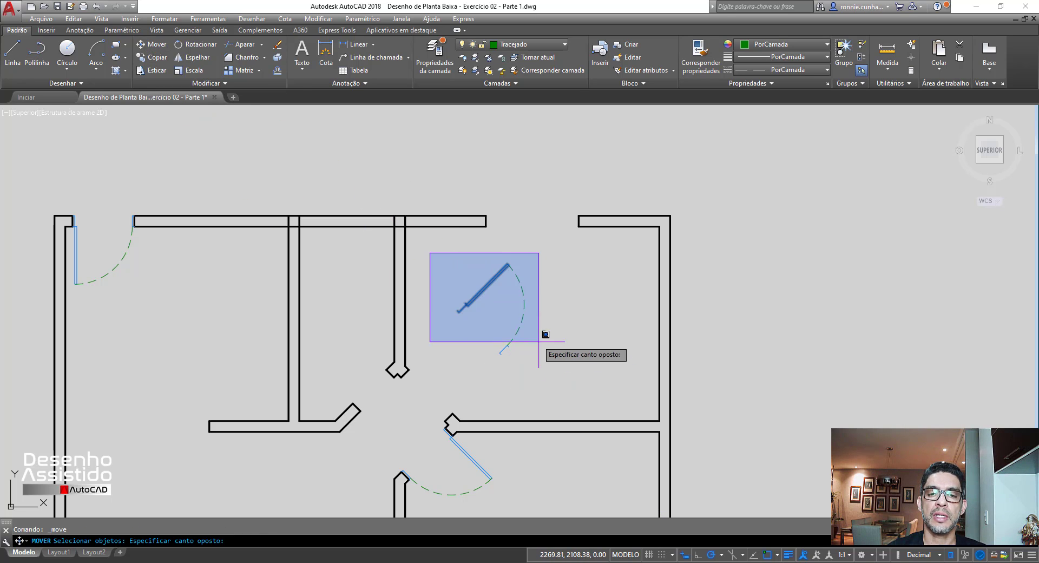
click(562, 380)
key(Return)
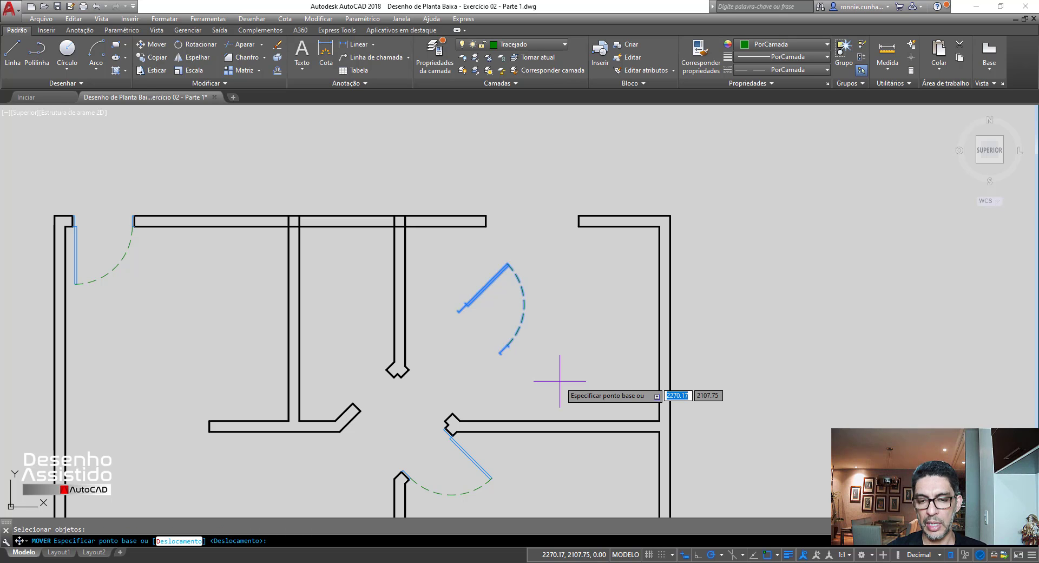
scroll(448, 424, up, 2)
scroll(608, 235, up, 3)
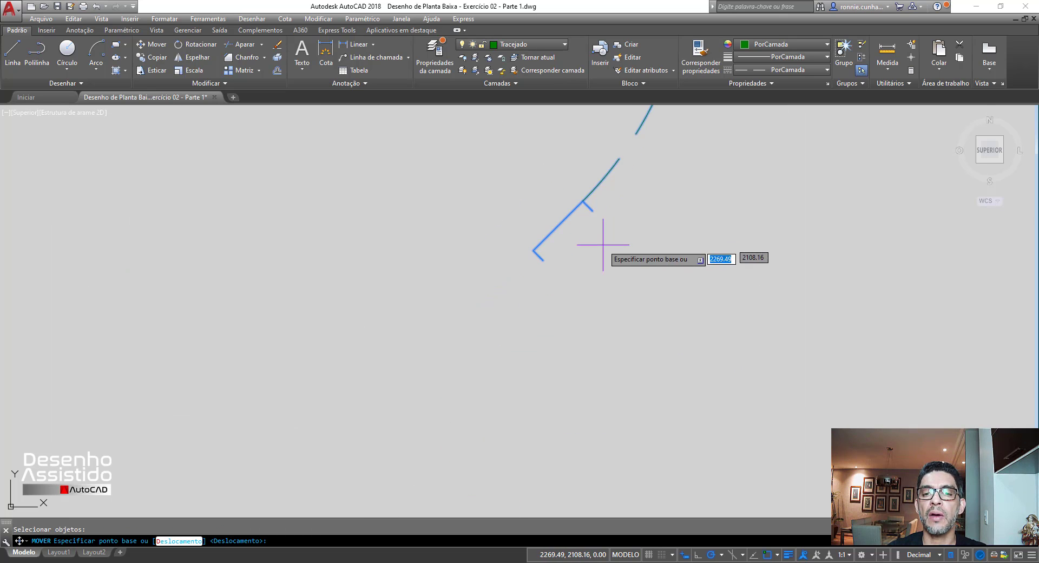
scroll(551, 280, down, 3)
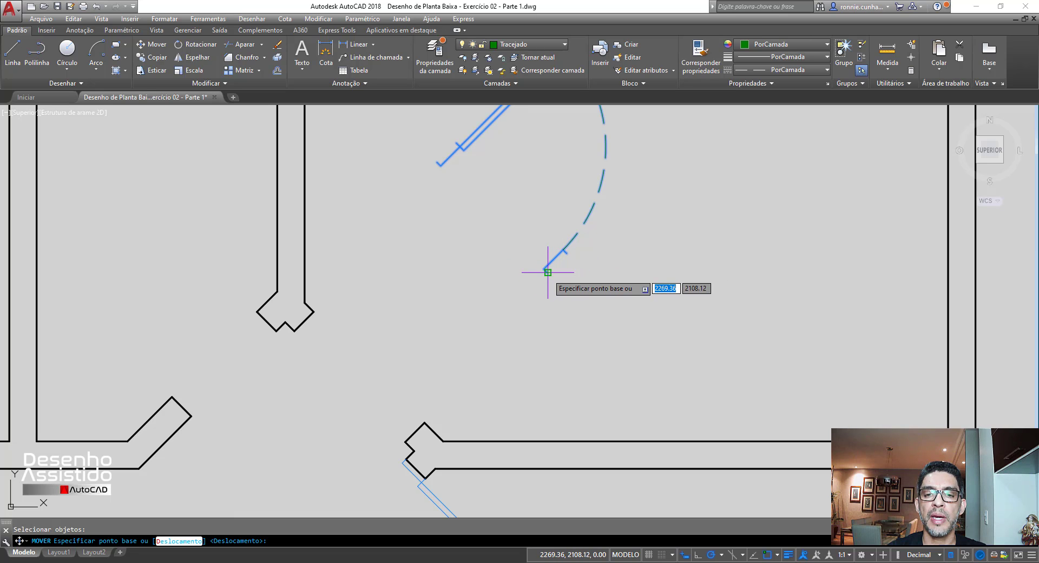
click(548, 273)
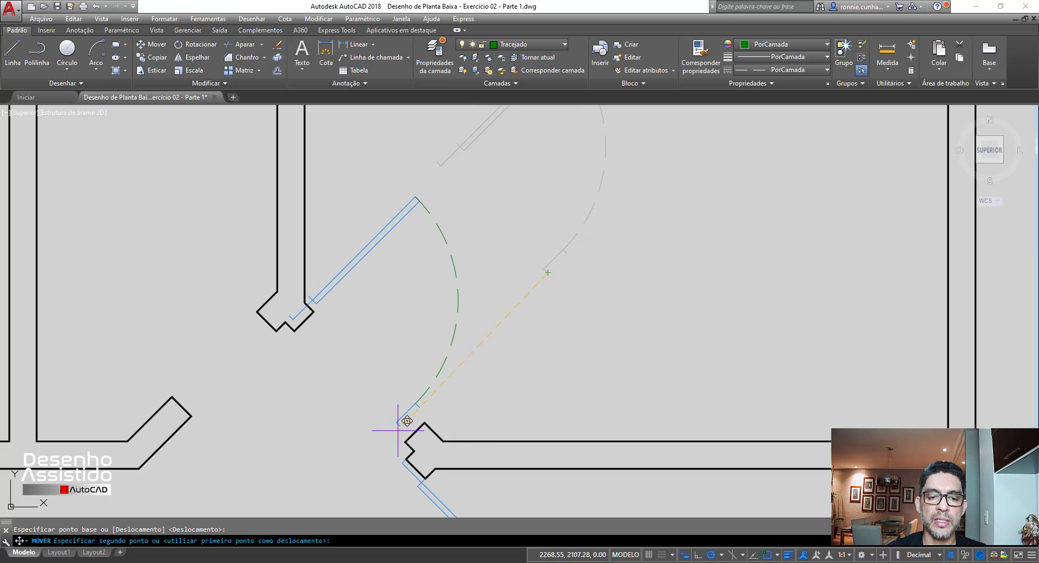
scroll(407, 421, up, 3)
click(466, 333)
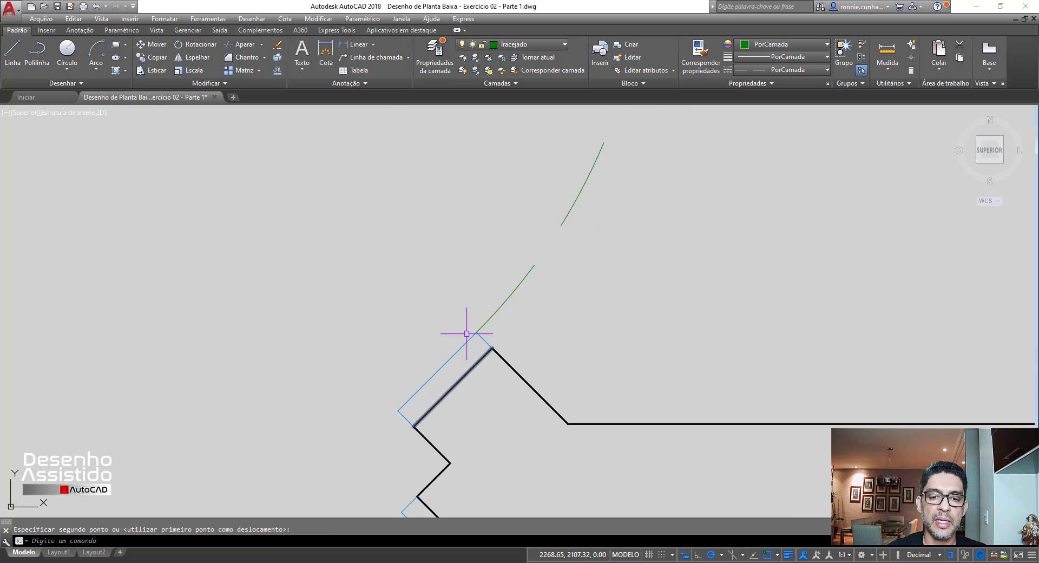
scroll(466, 334, down, 5)
scroll(501, 266, down, 4)
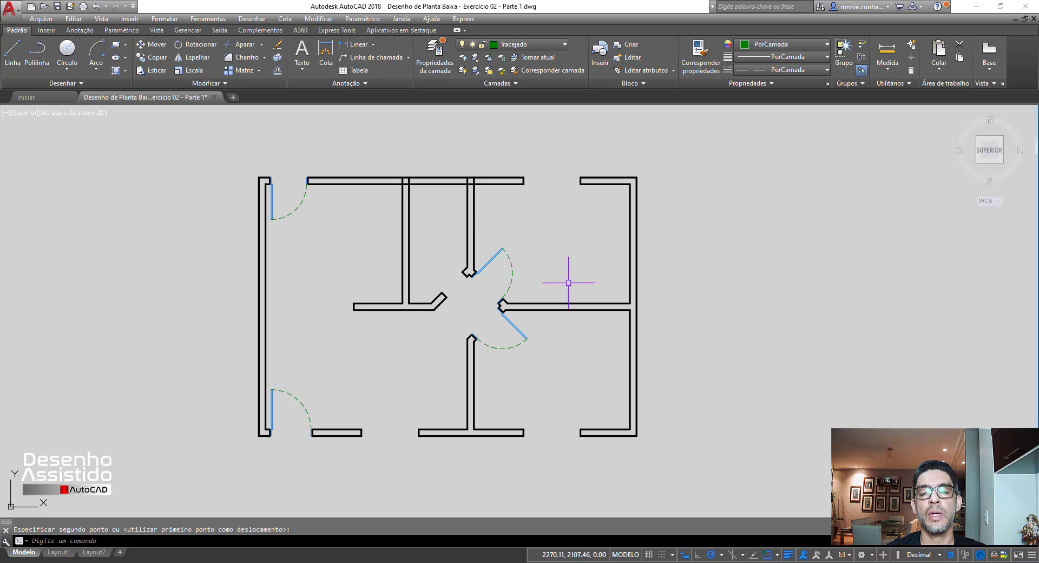
On layer Esquadrias, draw a jamb polyline between the two upper vertical inner walls: 0.03 right, 0.15 down and 0.03 left.
scroll(454, 273, up, 2)
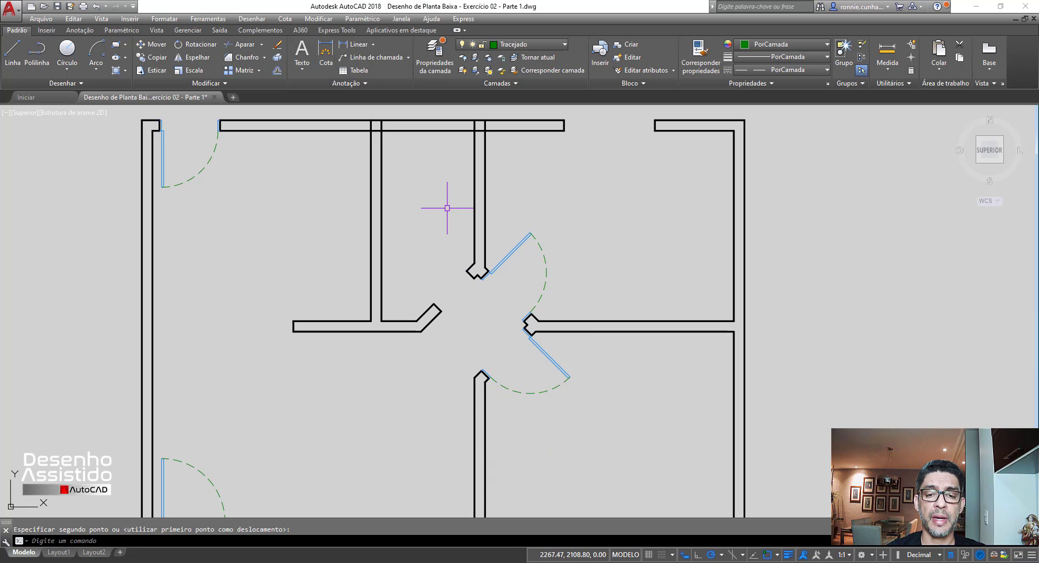
scroll(422, 255, up, 2)
middle_drag(472, 255, 515, 296)
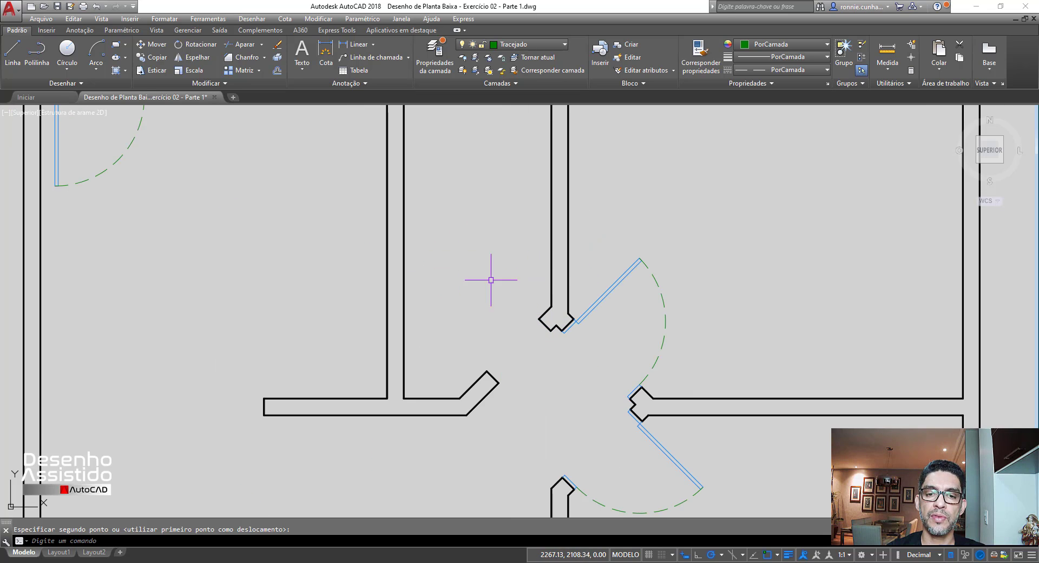
click(541, 45)
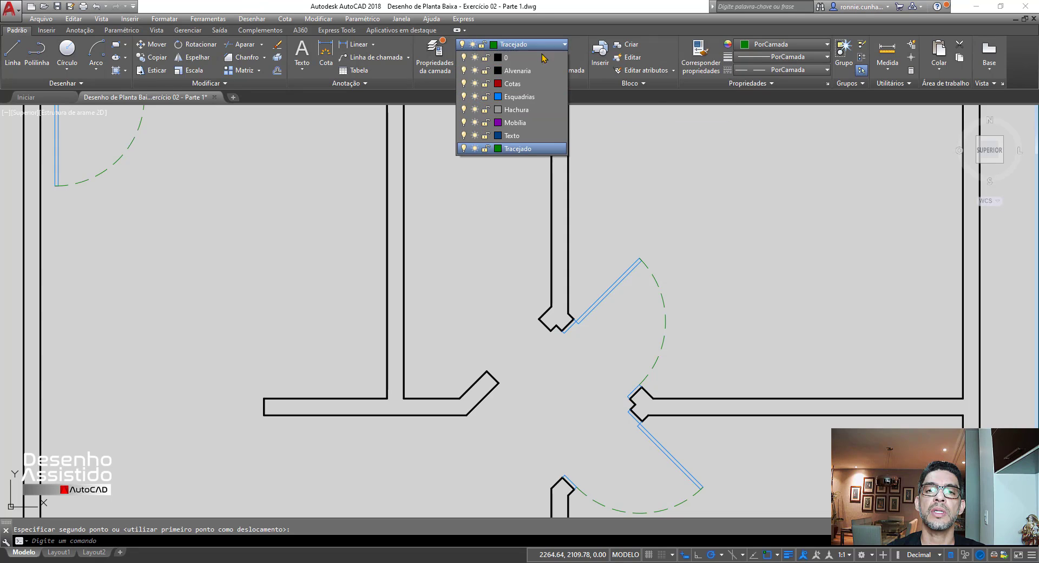
click(521, 97)
click(37, 52)
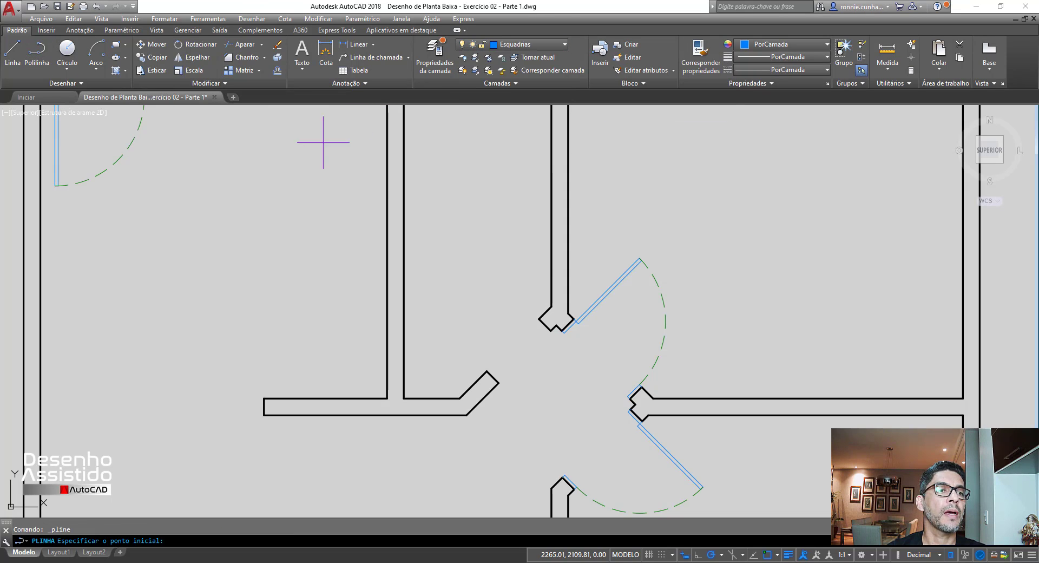
click(428, 262)
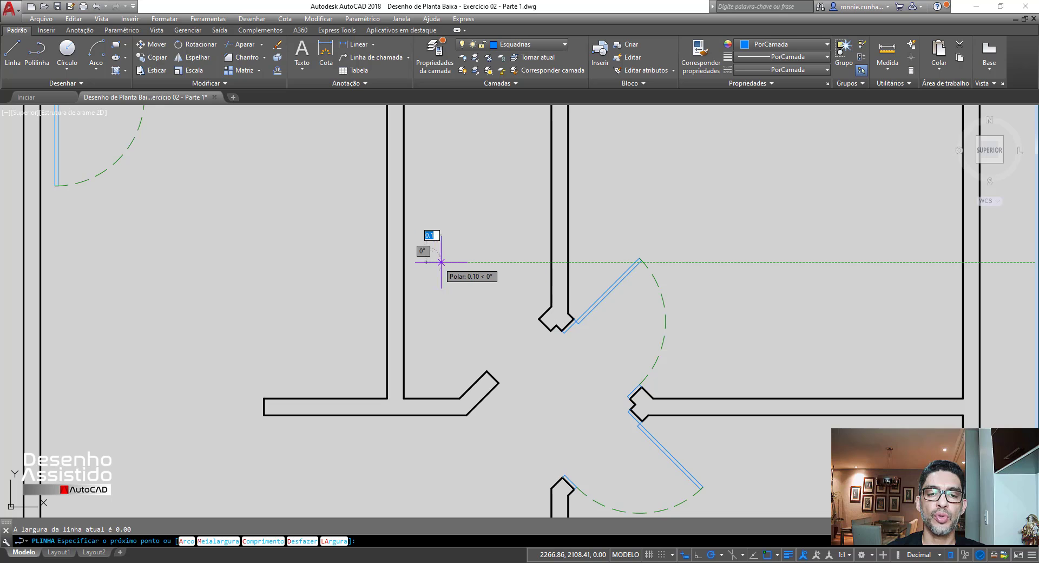
text(.03)
key(Return)
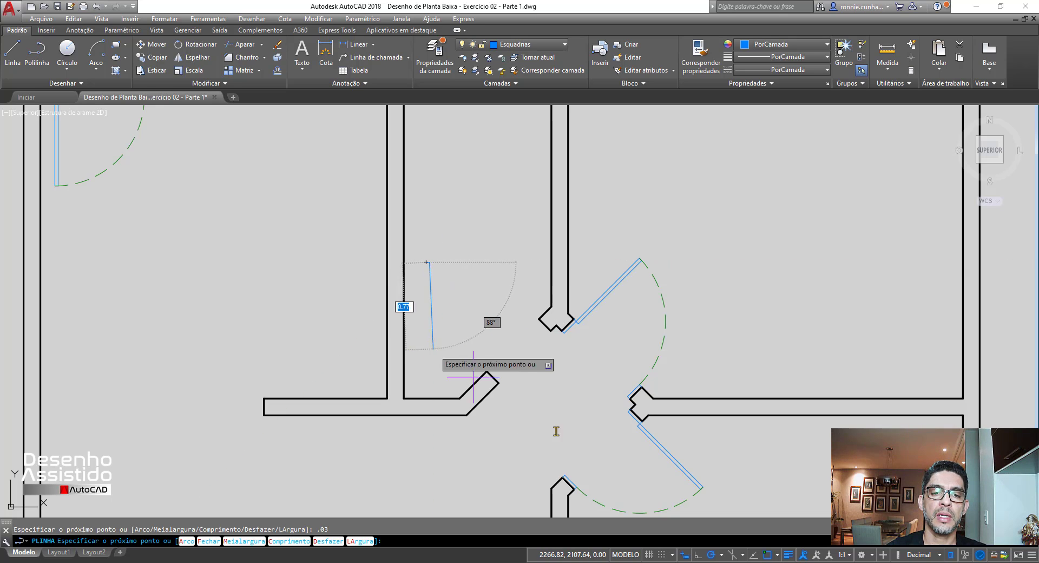
click(697, 554)
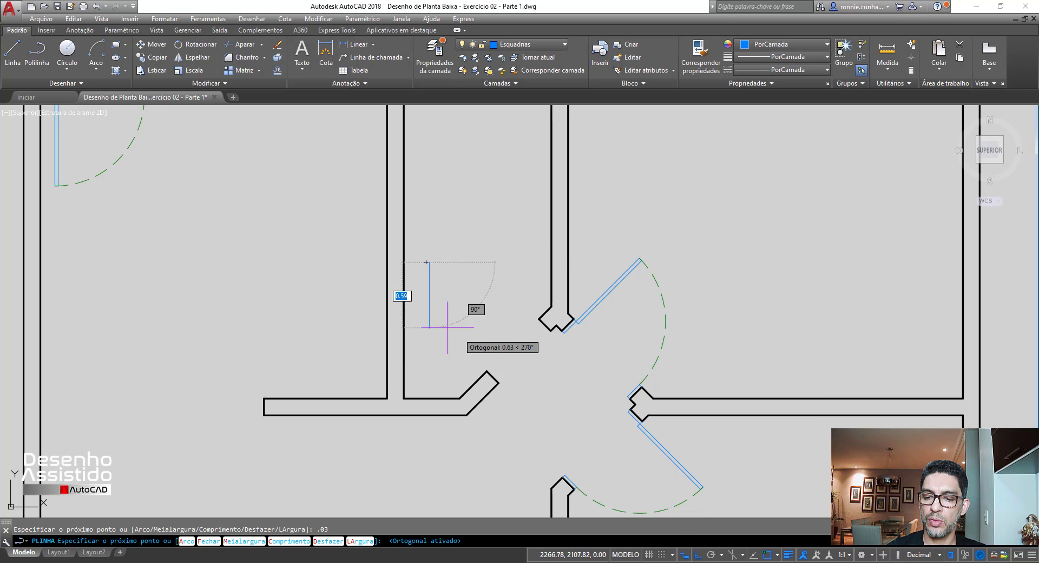
text(.15)
key(Return)
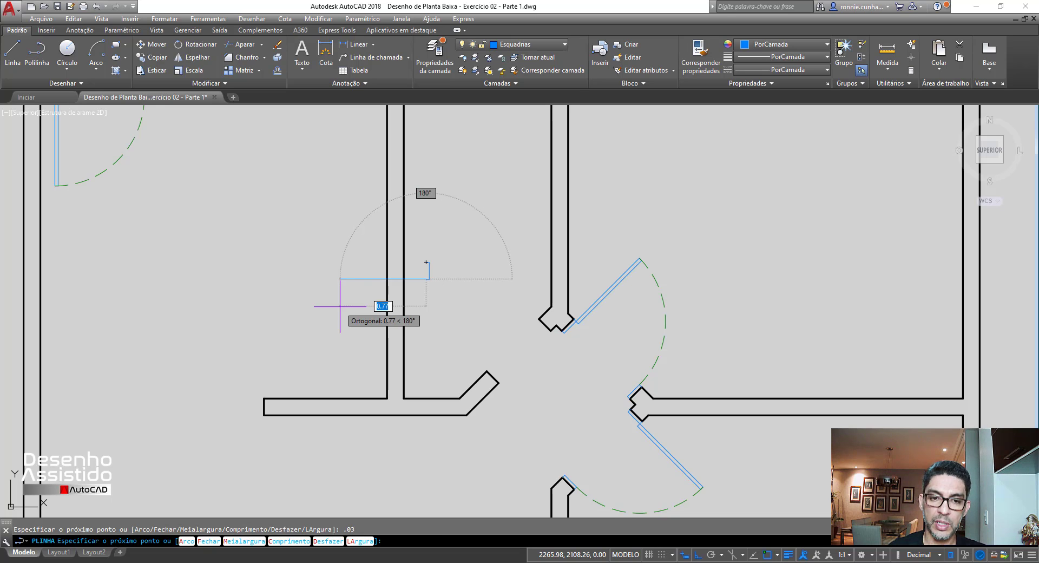
key(Return)
scroll(441, 277, up, 2)
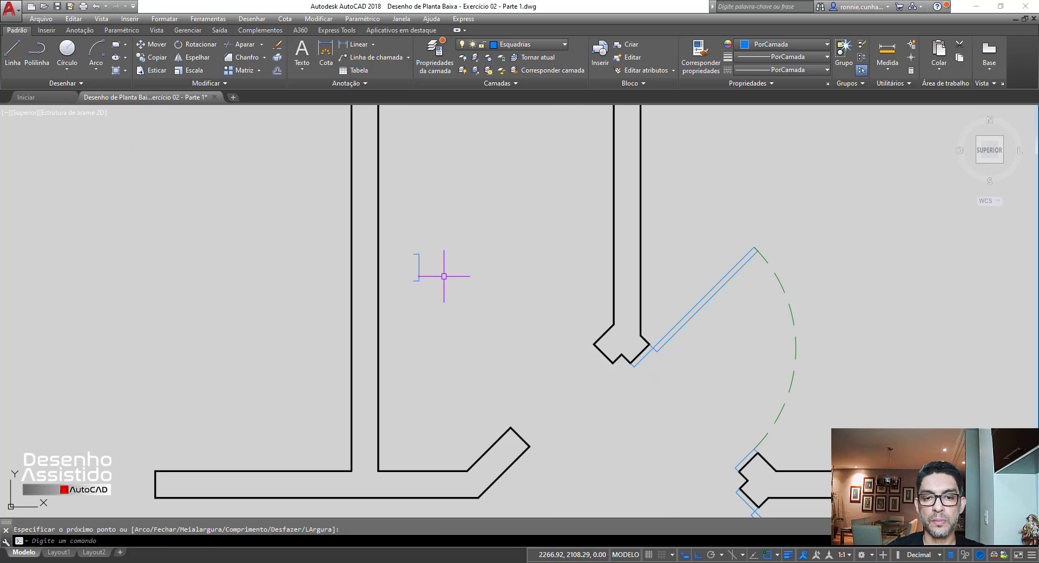
scroll(449, 275, down, 3)
scroll(364, 232, up, 3)
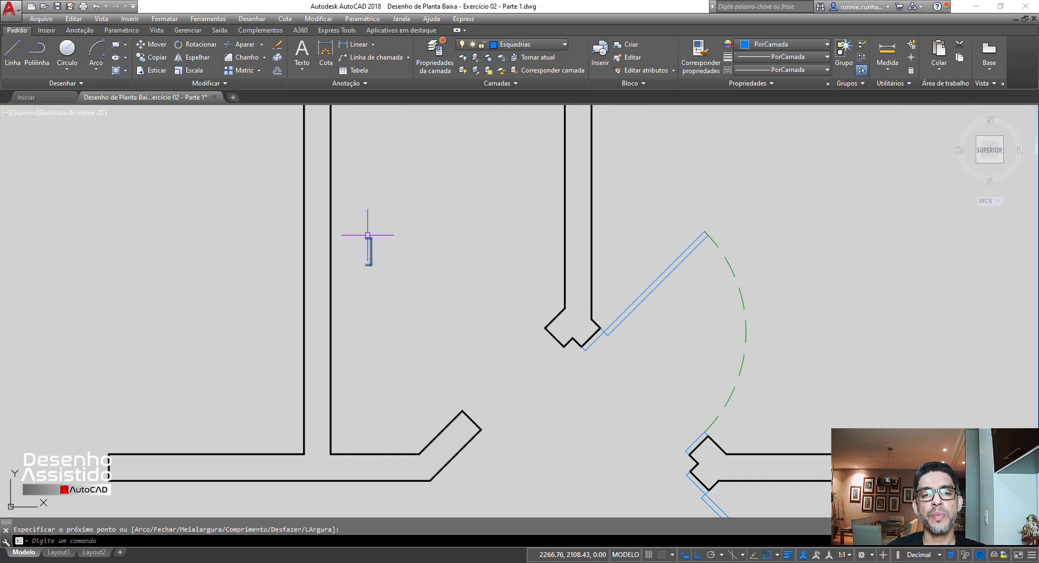
scroll(367, 232, down, 1)
scroll(371, 239, up, 1)
scroll(372, 238, up, 2)
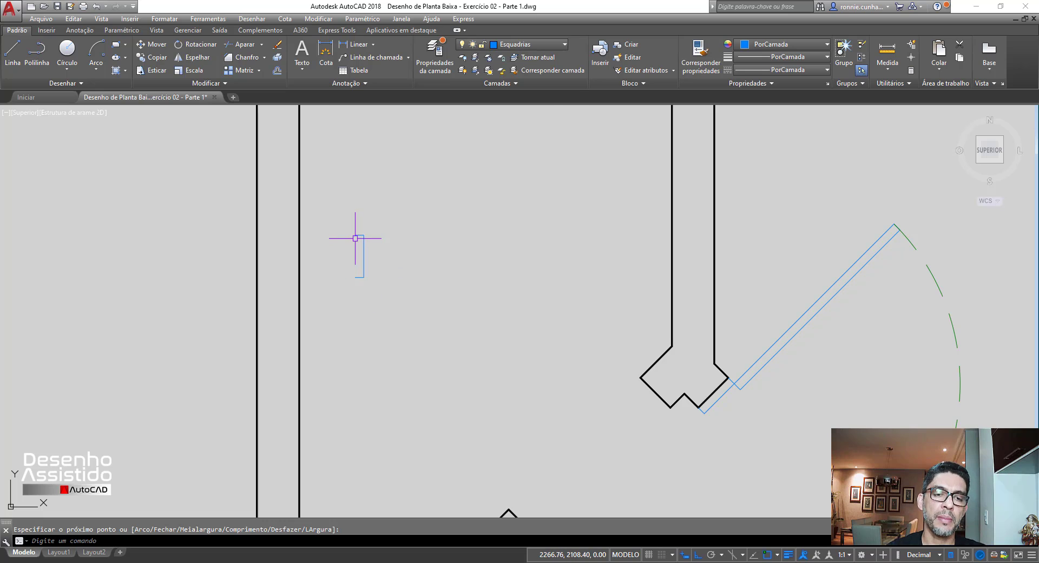
scroll(355, 237, down, 2)
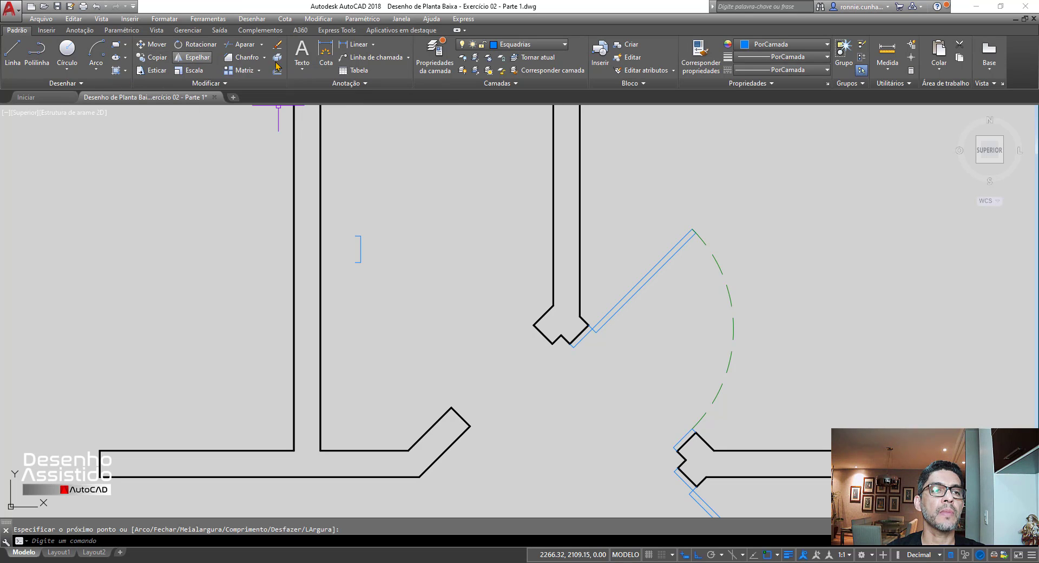
Draw a horizontal guide line 0.6 long to the right from the new jamb's upper right corner.
click(12, 52)
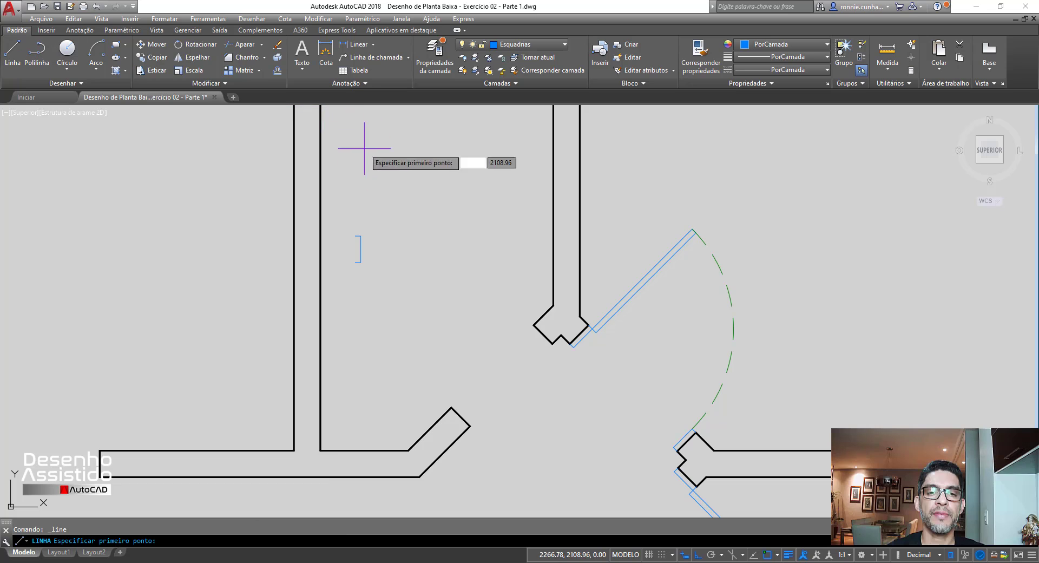
click(360, 236)
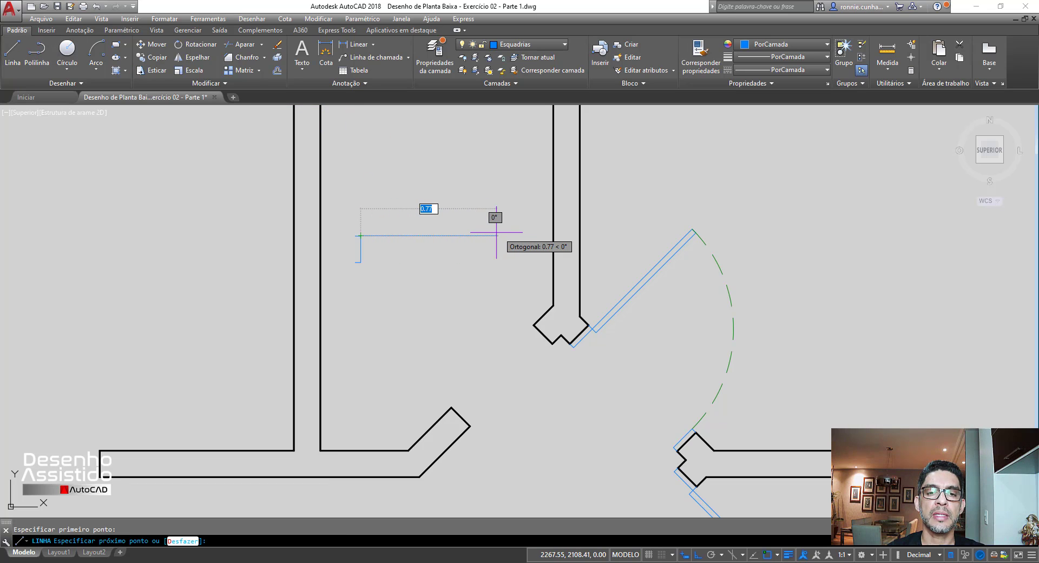
text(.06)
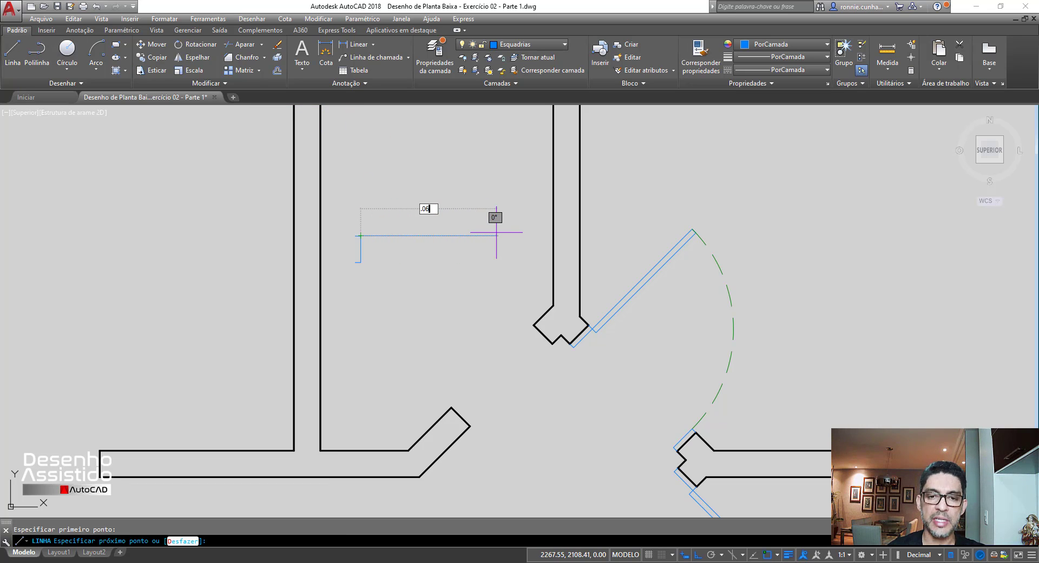
key(Return)
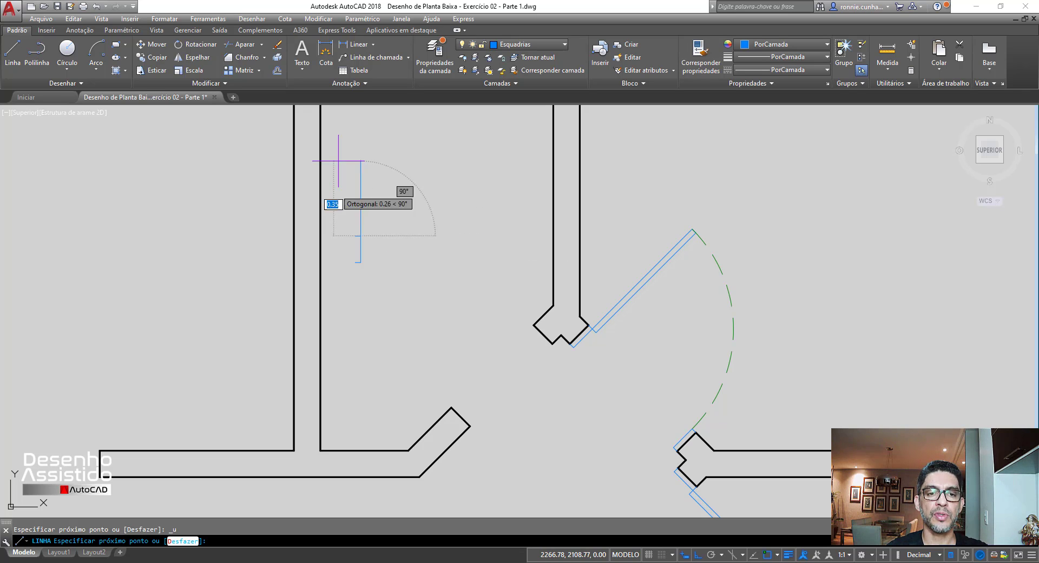
key(BackSpace)
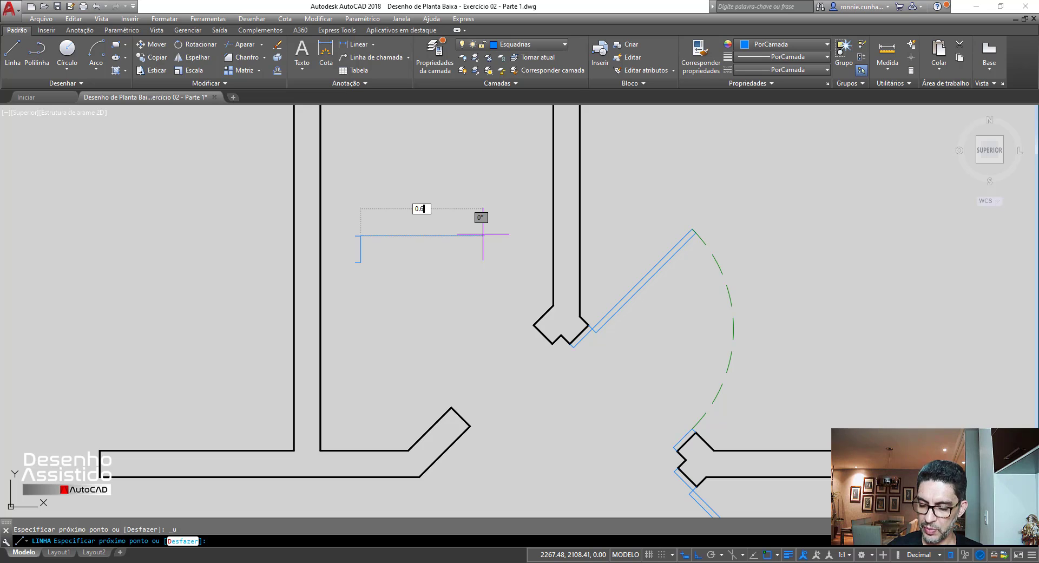
text(0.6)
key(Return)
key(Return)
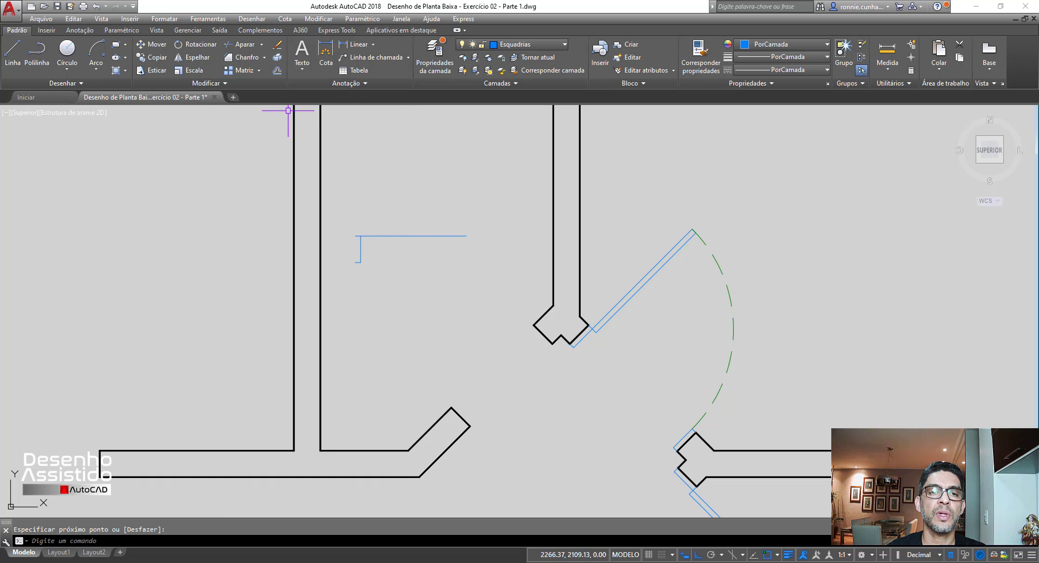
Copy the latch-side jamb of the lower-left door by its upper corner to the guide line's right end, and erase the guide line.
scroll(386, 133, down, 3)
scroll(201, 486, up, 5)
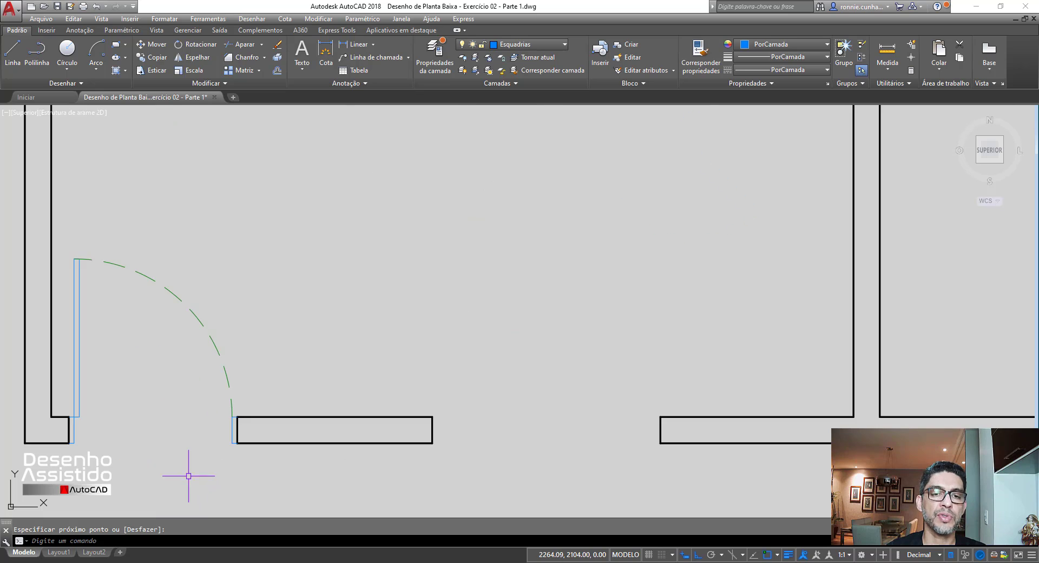
scroll(202, 434, up, 3)
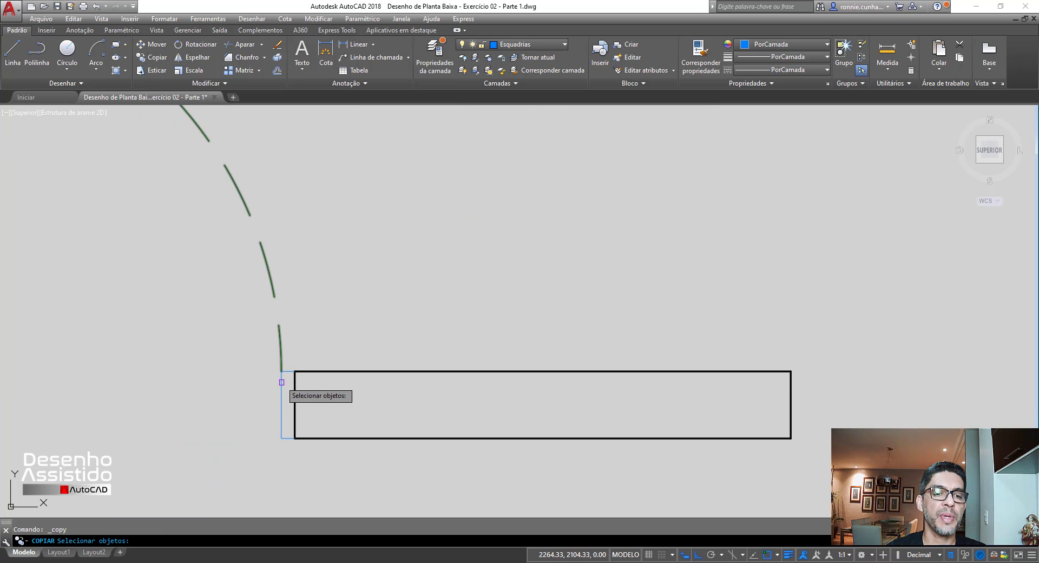
click(282, 391)
key(Return)
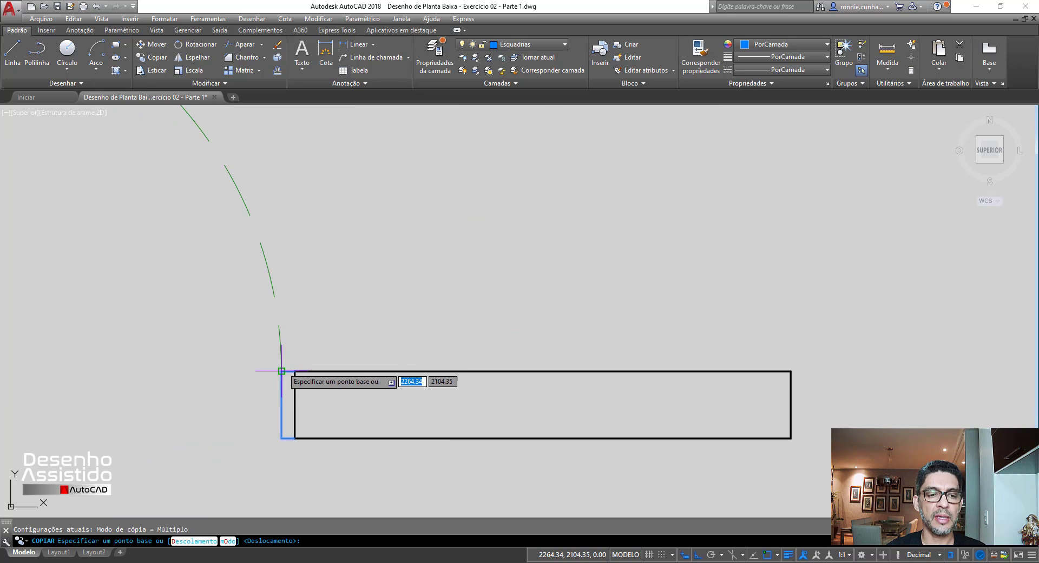
click(281, 404)
scroll(283, 409, down, 6)
scroll(283, 407, up, 10)
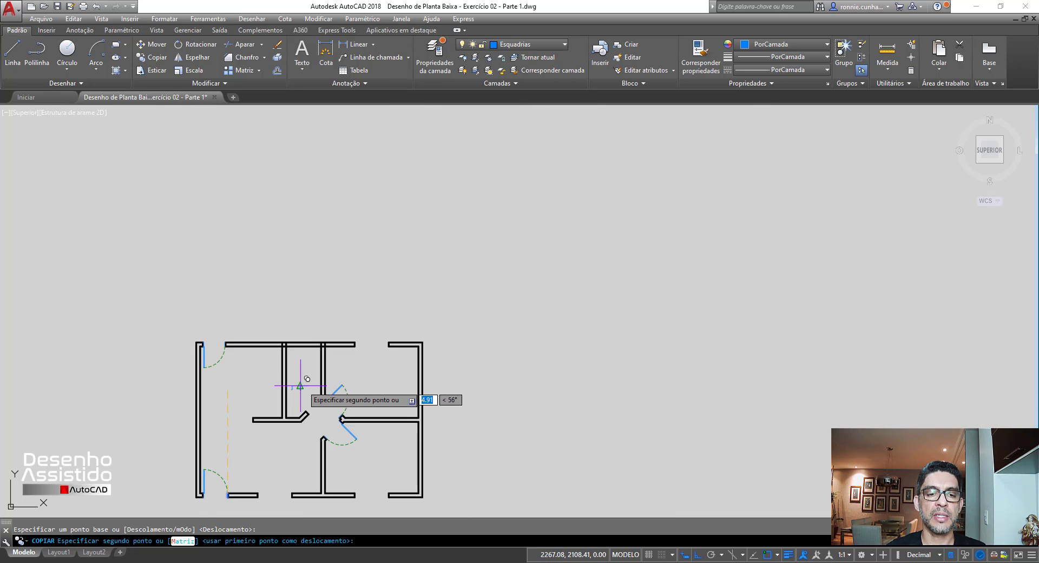
click(350, 329)
scroll(425, 234, down, 1)
scroll(299, 320, up, 2)
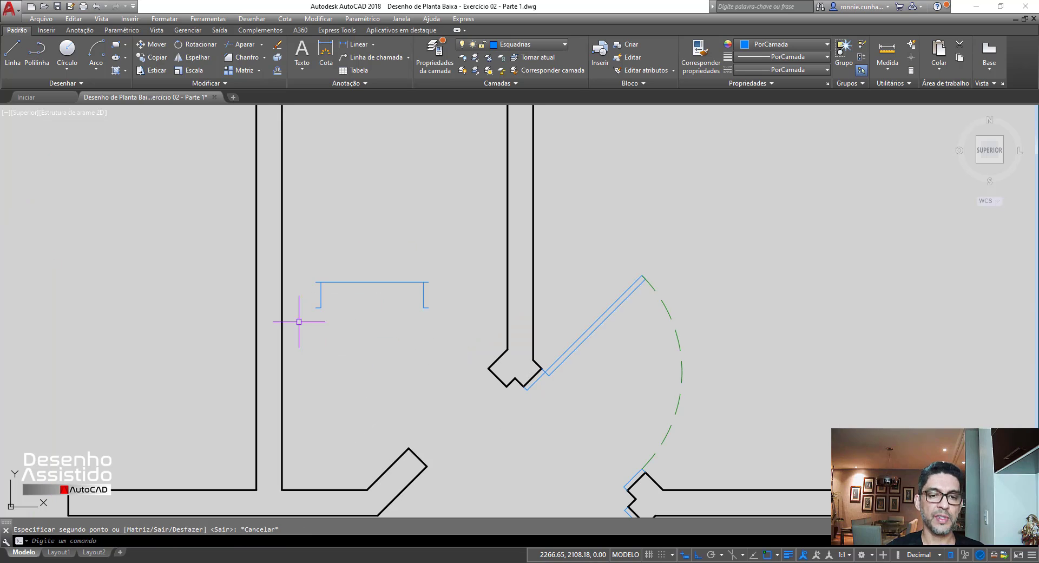
key(Escape)
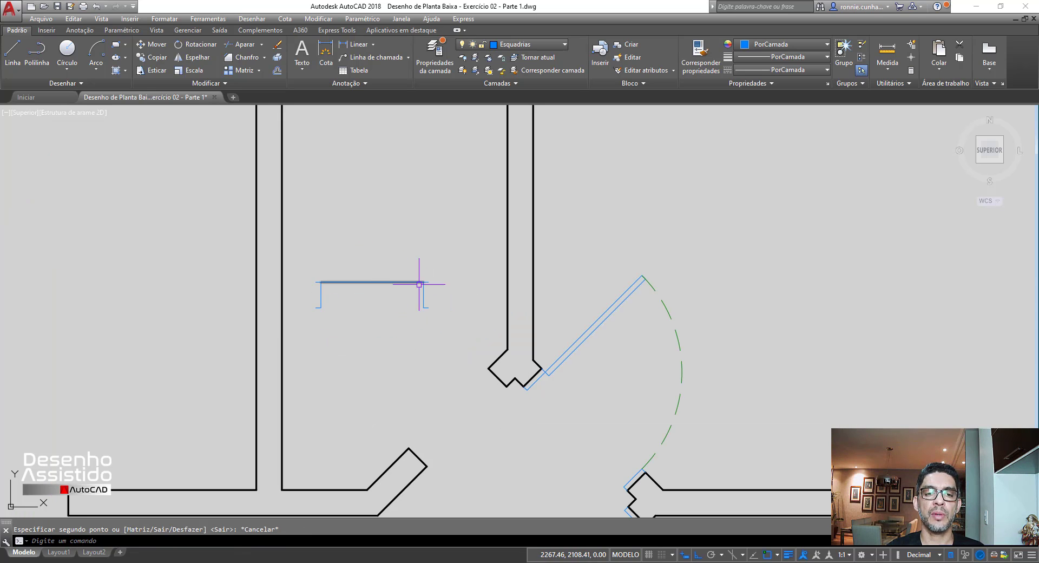
click(377, 281)
key(Delete)
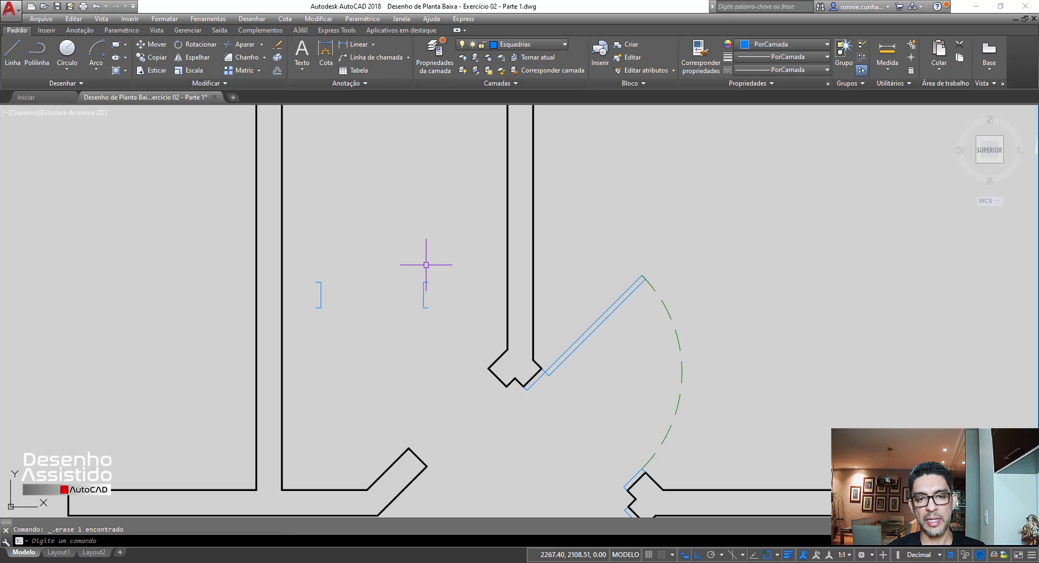
Draw the door leaf as a 0.03 by 0.6 rectangle extending up and left from the right jamb's upper left corner.
click(116, 46)
scroll(421, 282, up, 4)
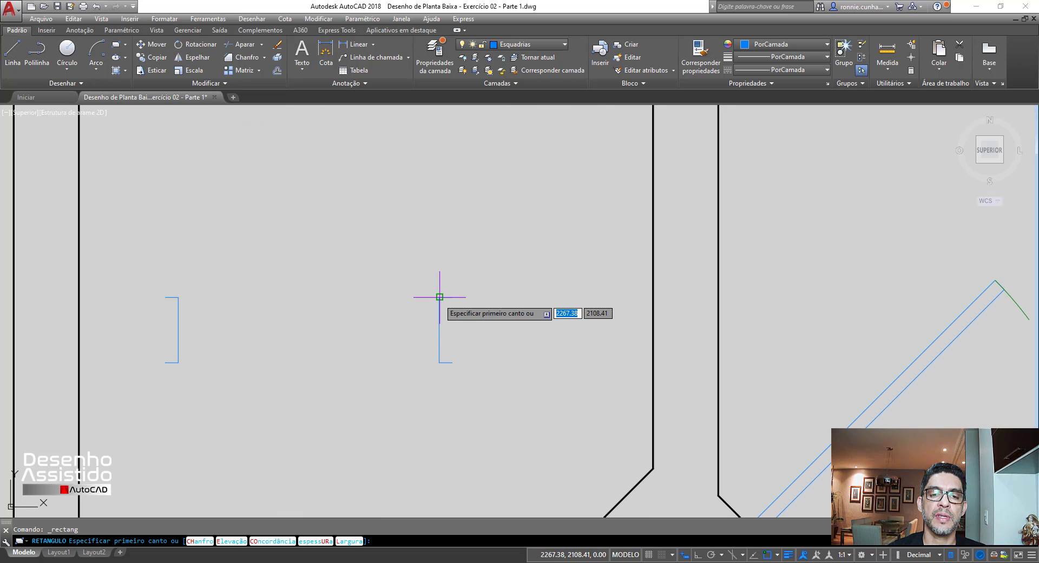
click(439, 296)
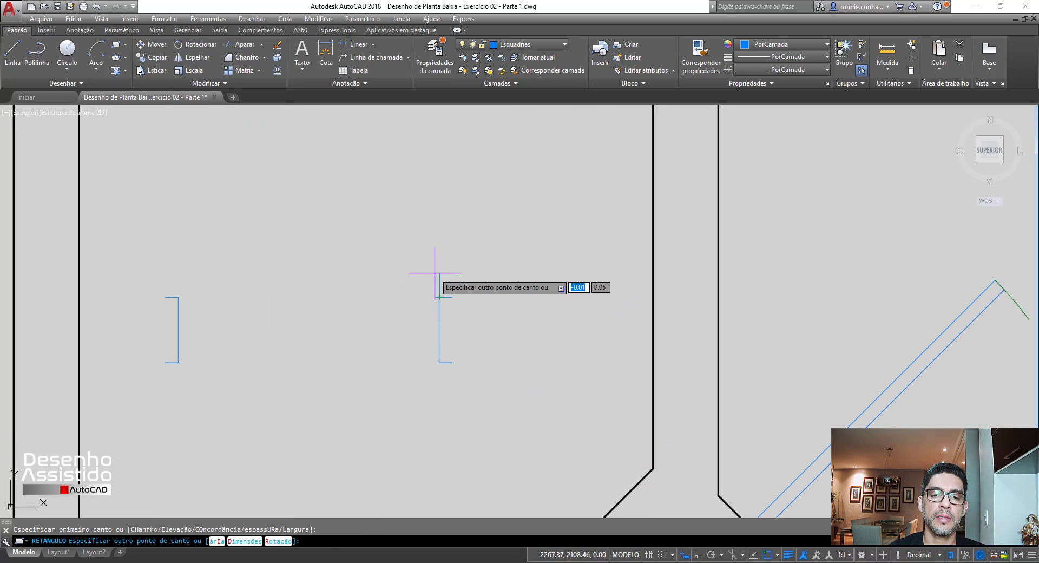
scroll(426, 249, down, 4)
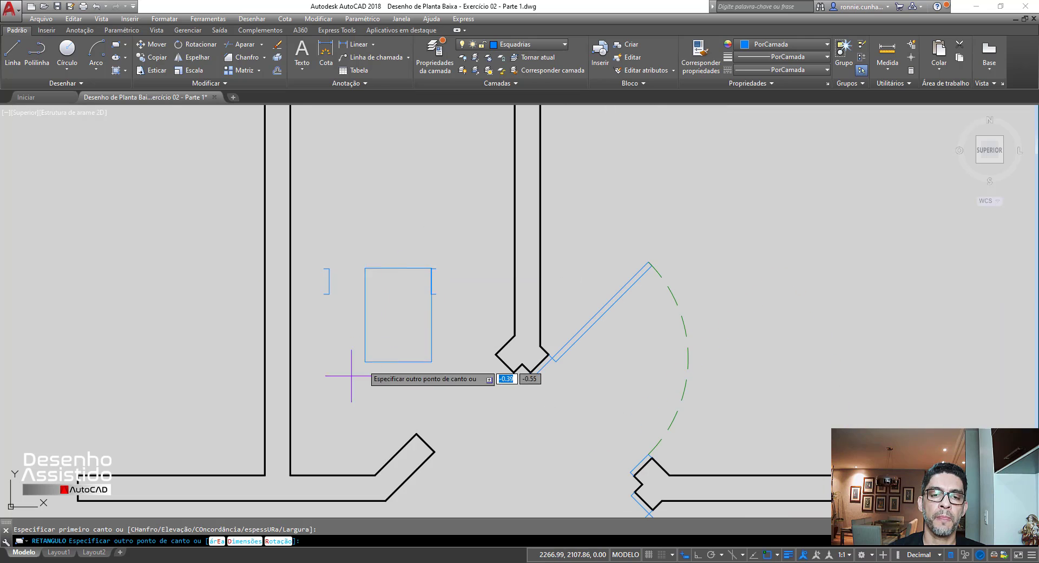
click(245, 541)
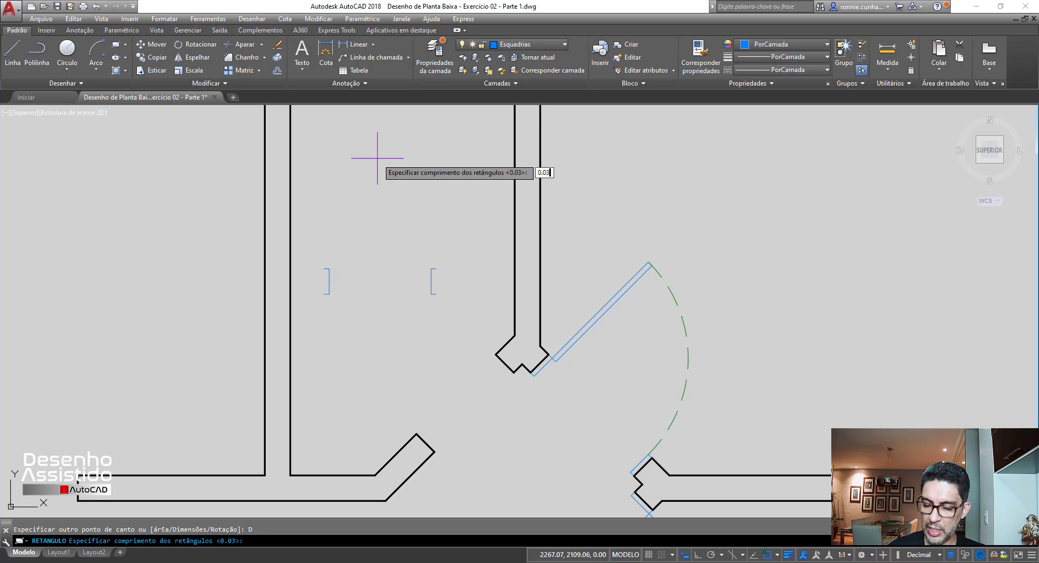
key(Return)
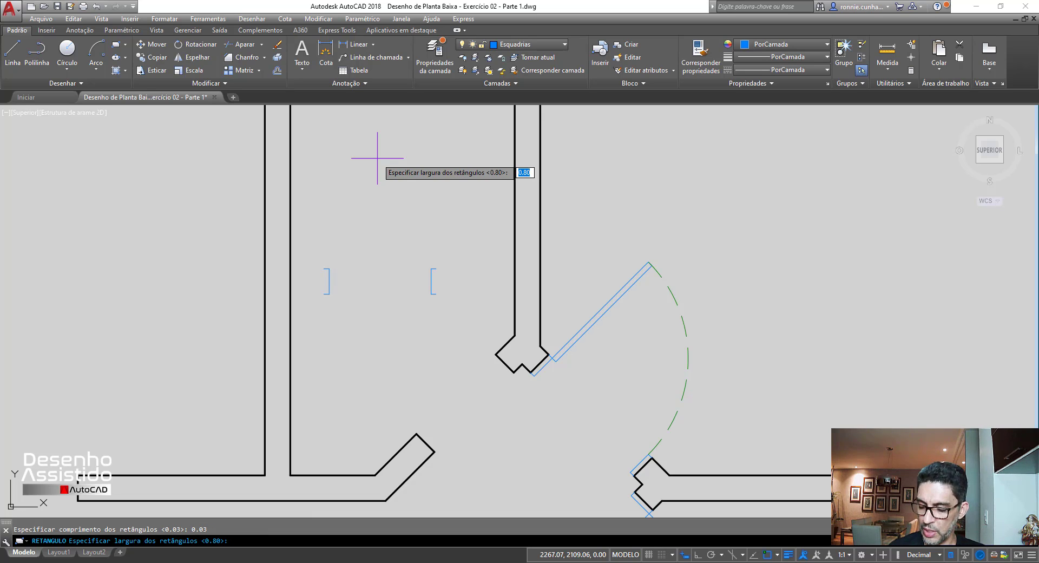
text(0.)
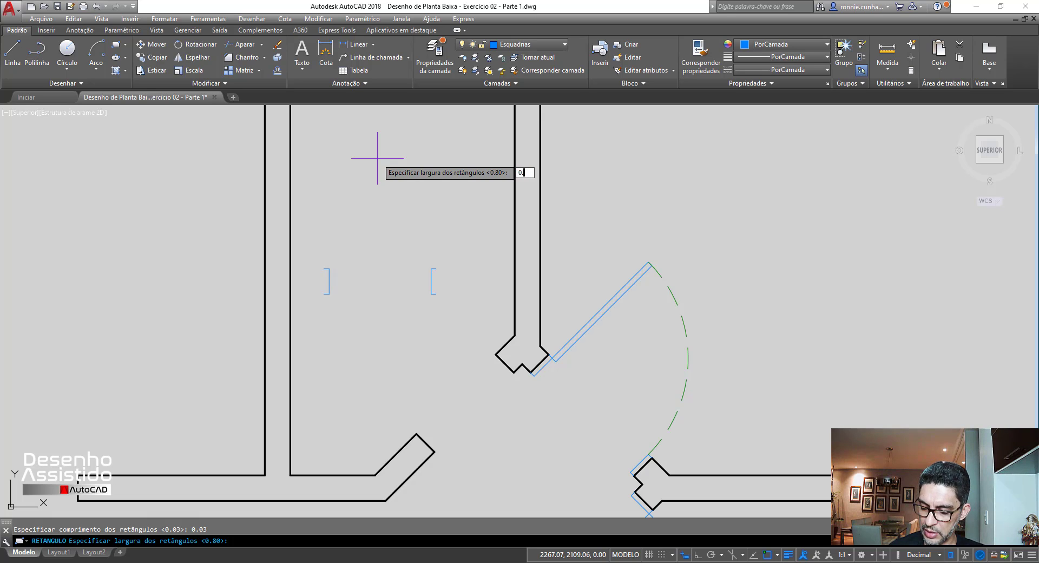
text(6)
key(Return)
click(377, 158)
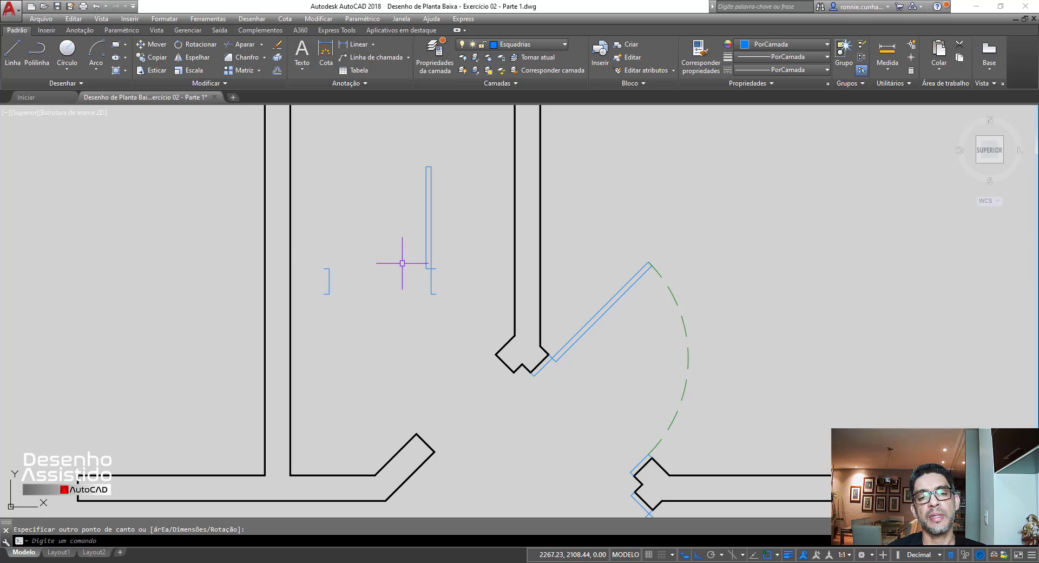
On layer Tracejado, draw the swing arc from the leaf's upper right corner to the left jamb's upper corner, centred on the right jamb's corner.
scroll(368, 195, up, 2)
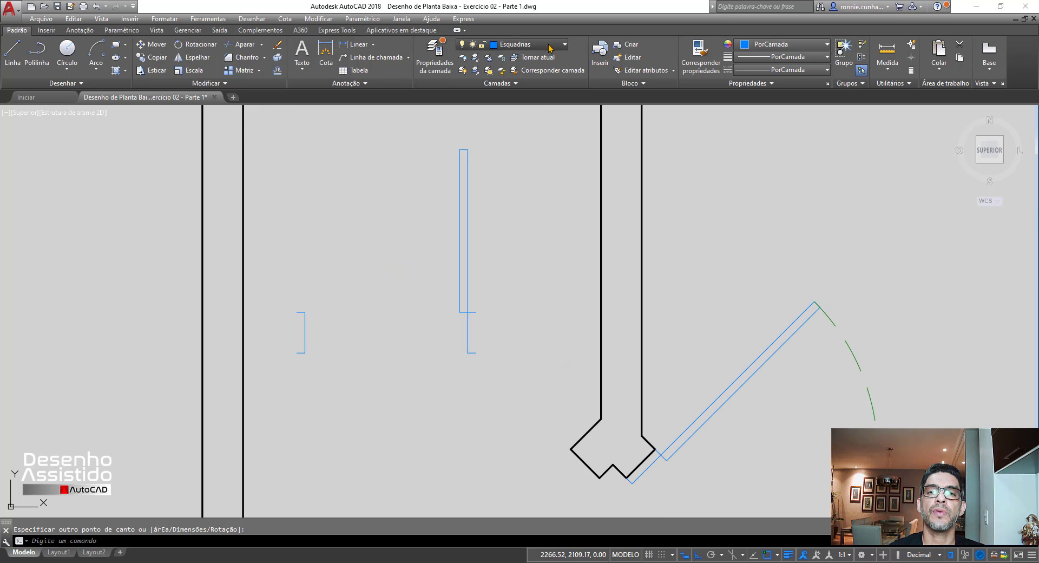
click(522, 45)
click(524, 152)
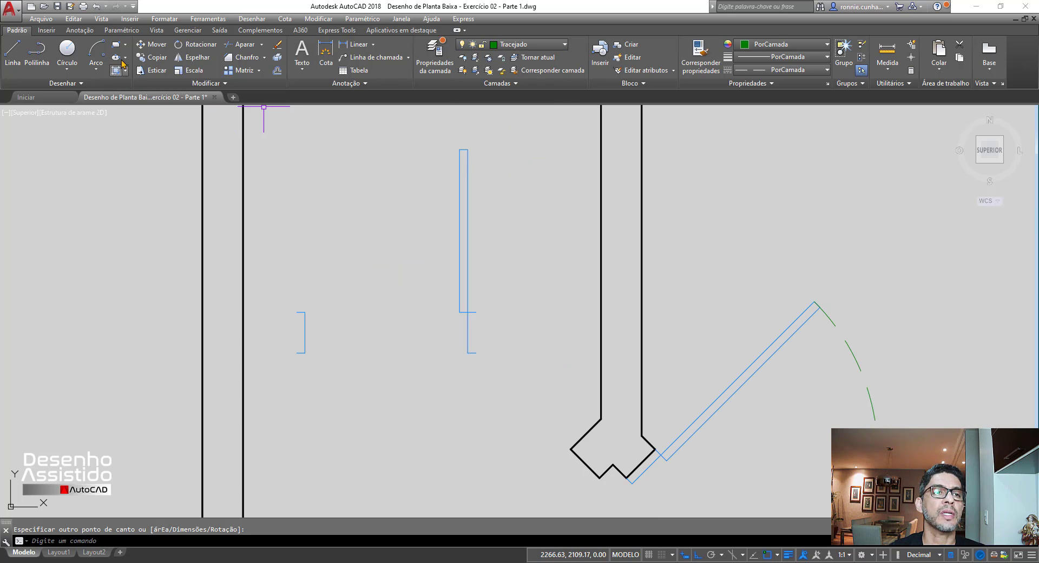
click(96, 52)
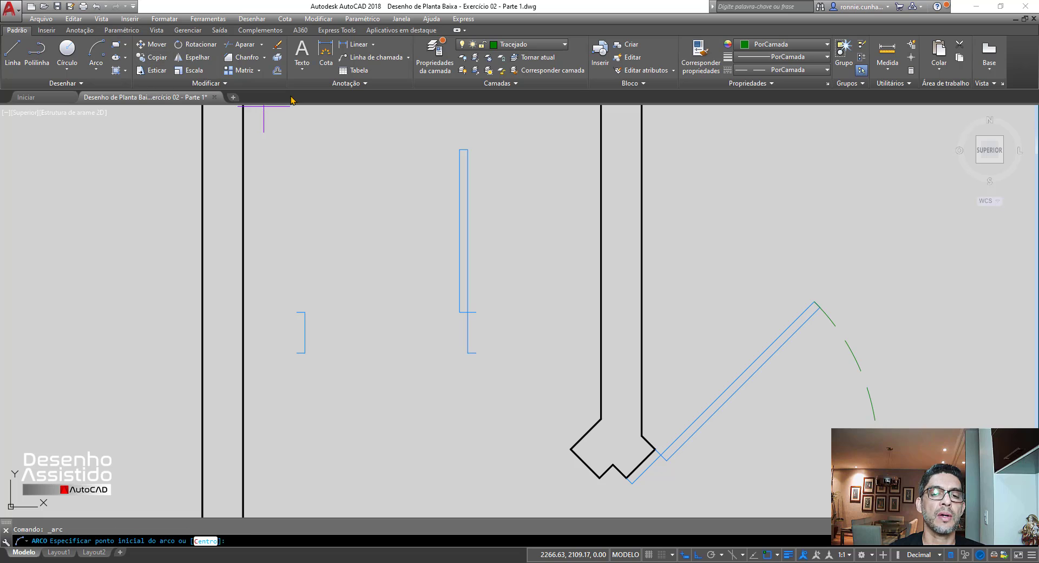
click(467, 150)
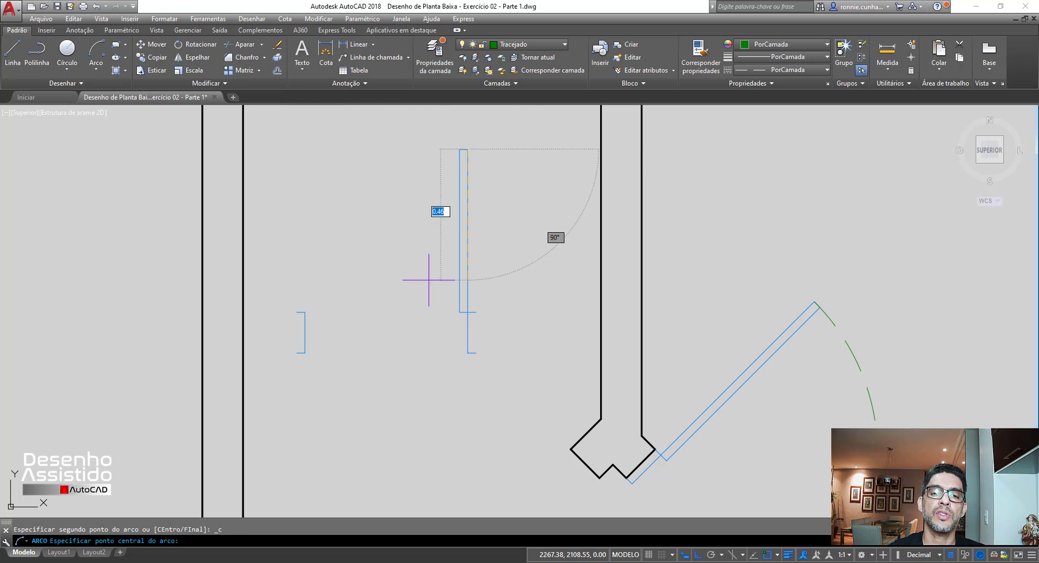
click(467, 313)
click(306, 313)
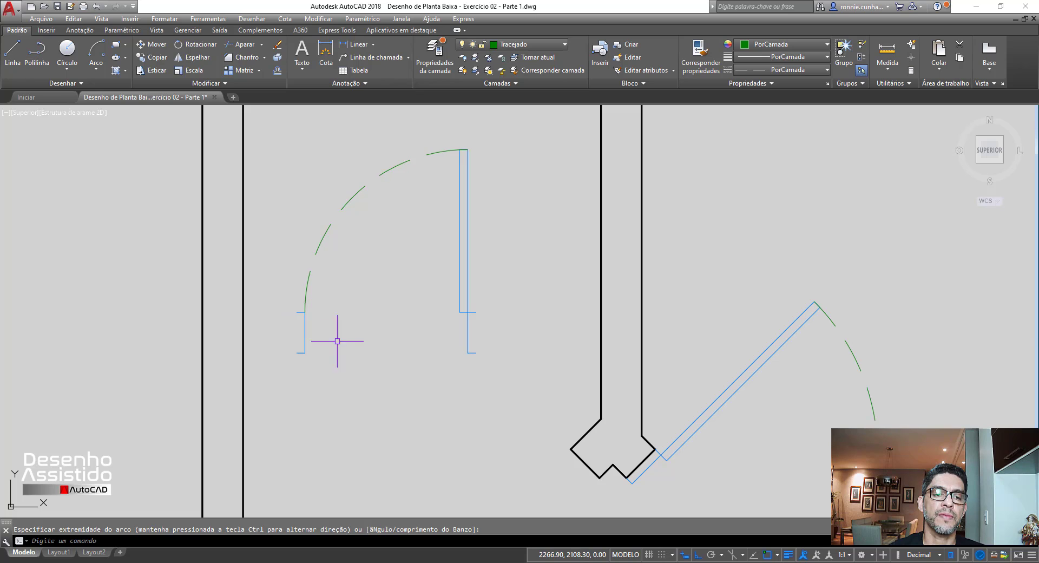
With ortho off and polar tracking on, rotate the new door 45 degrees counterclockwise about the lower outer end of its hinge-side jamb.
scroll(365, 234, down, 3)
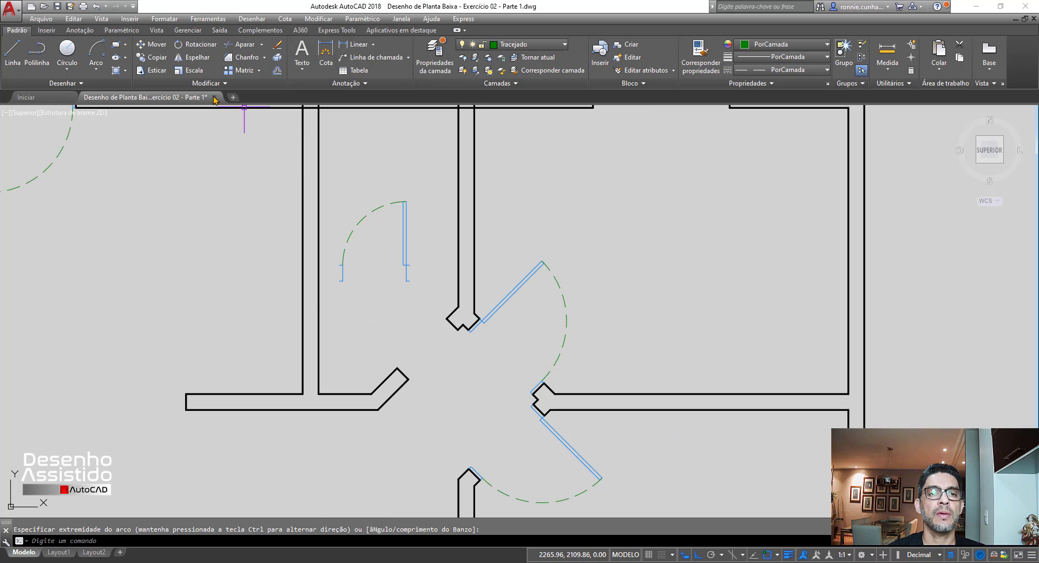
click(183, 50)
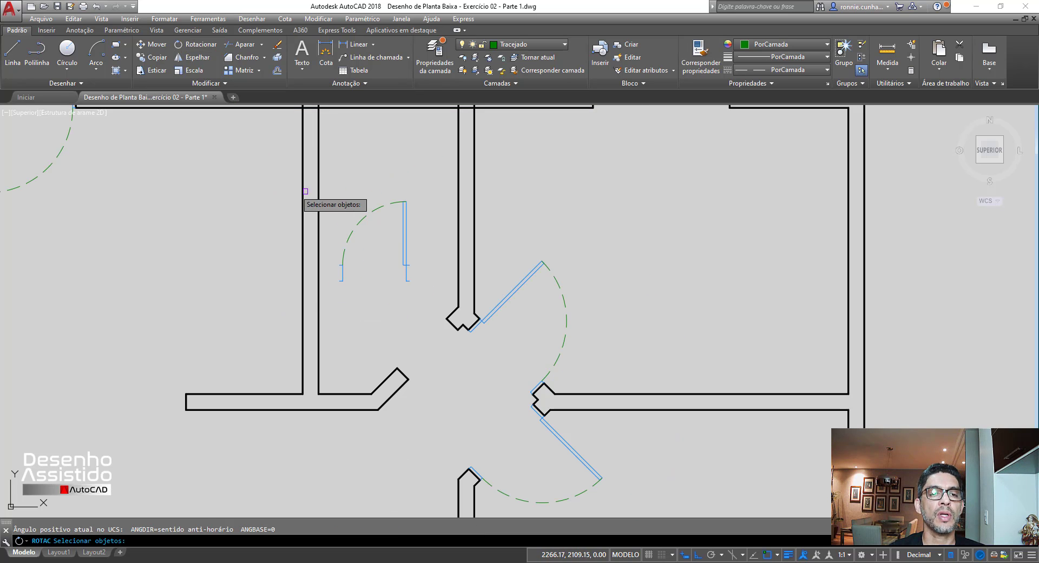
click(333, 185)
click(428, 303)
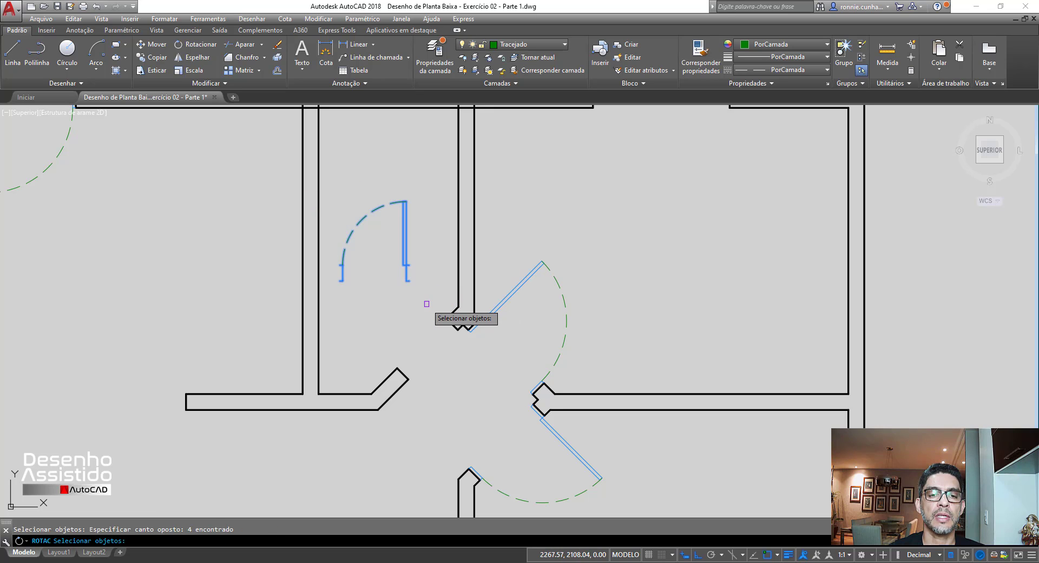
key(Return)
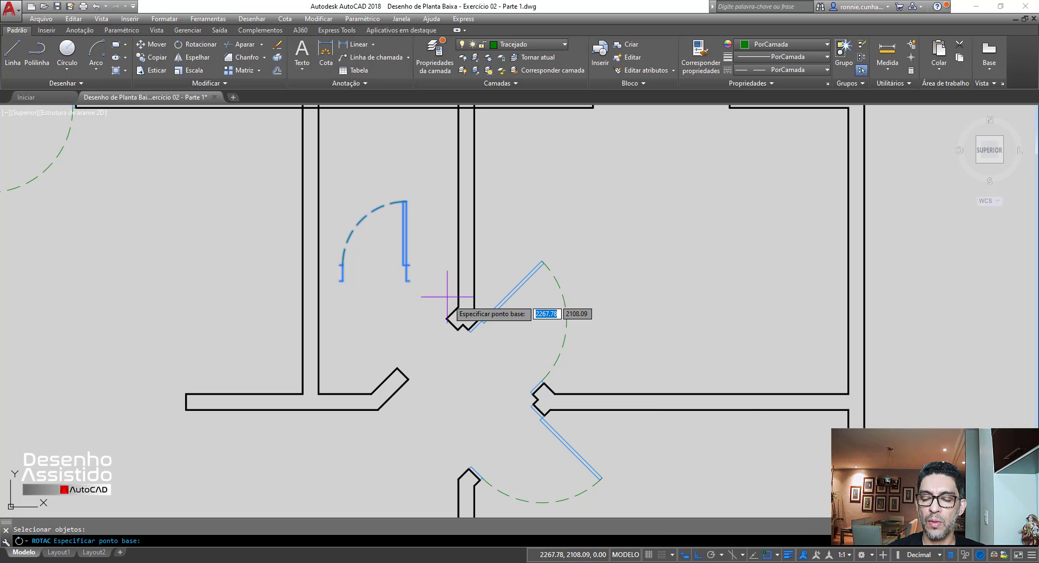
click(410, 281)
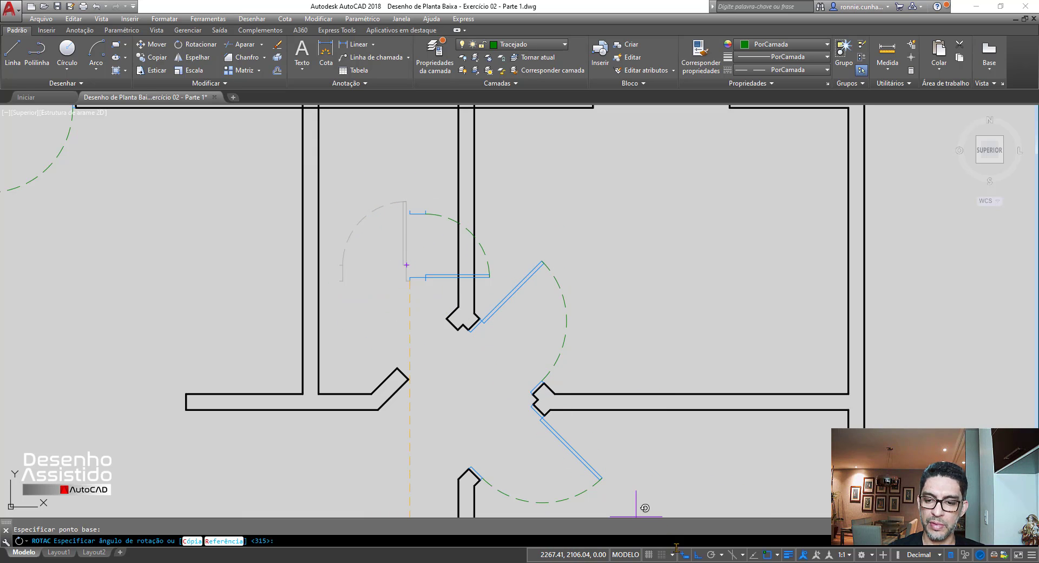
click(697, 555)
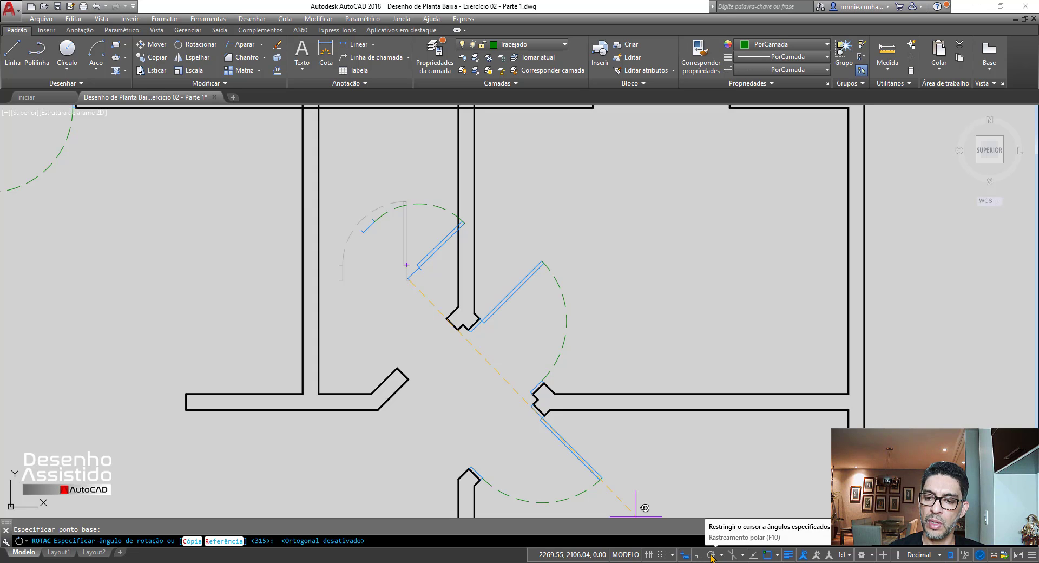
click(711, 555)
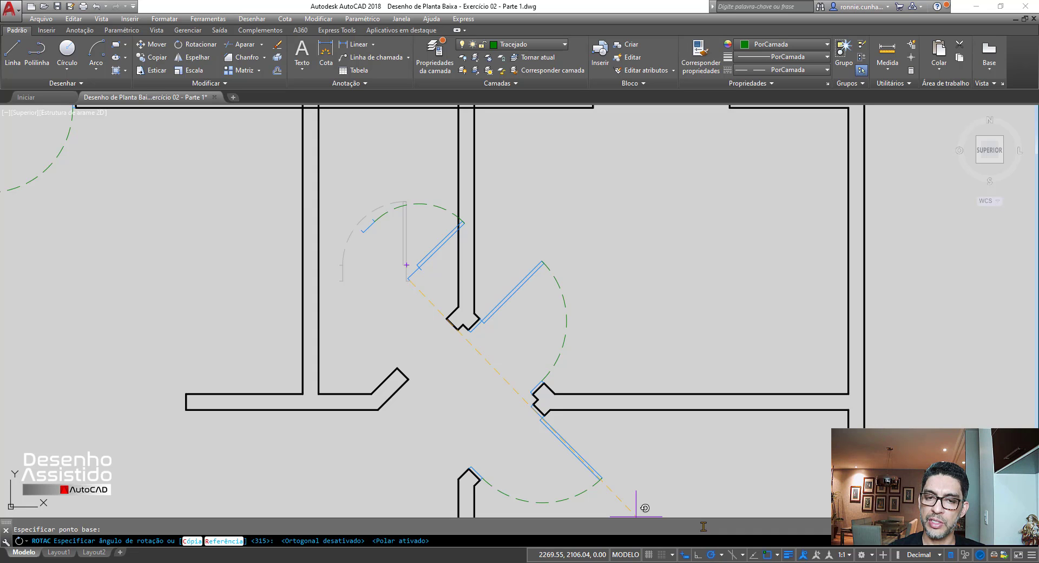
click(517, 177)
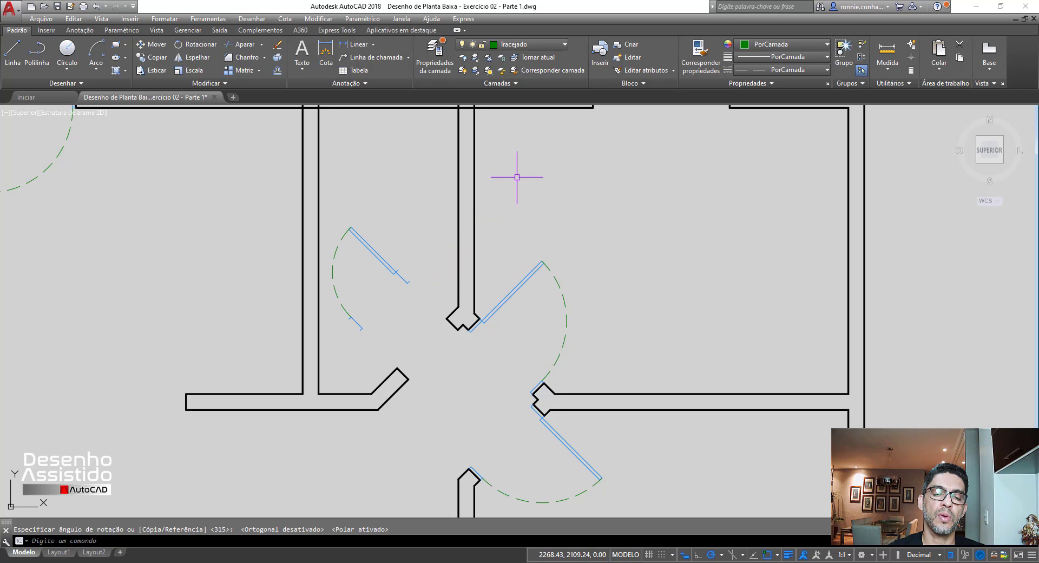
Move the rotated door by the jamb corner beside its leaf to the left corner of the upper central wall's angled end.
click(157, 46)
click(327, 219)
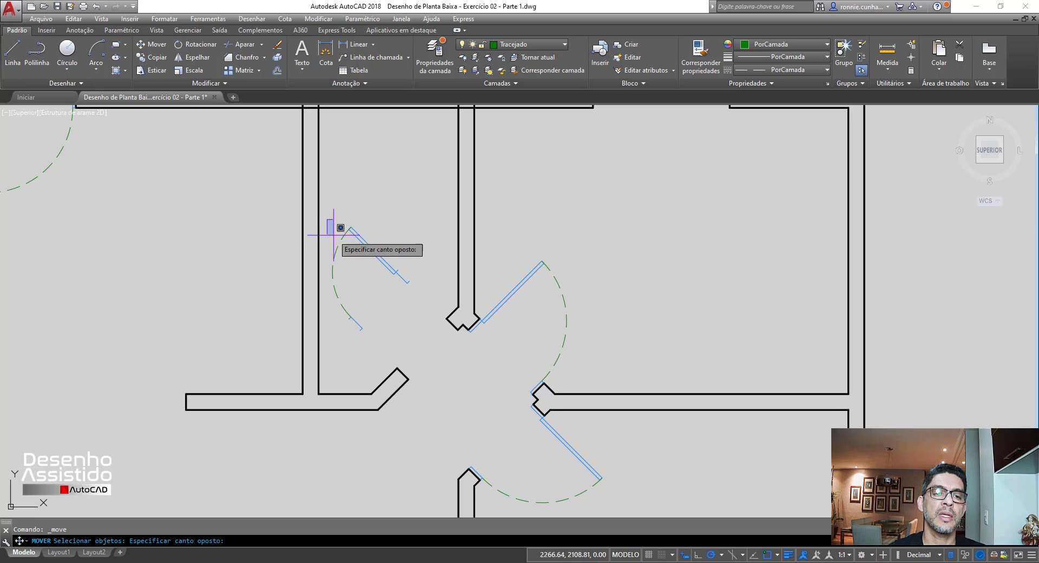
click(425, 335)
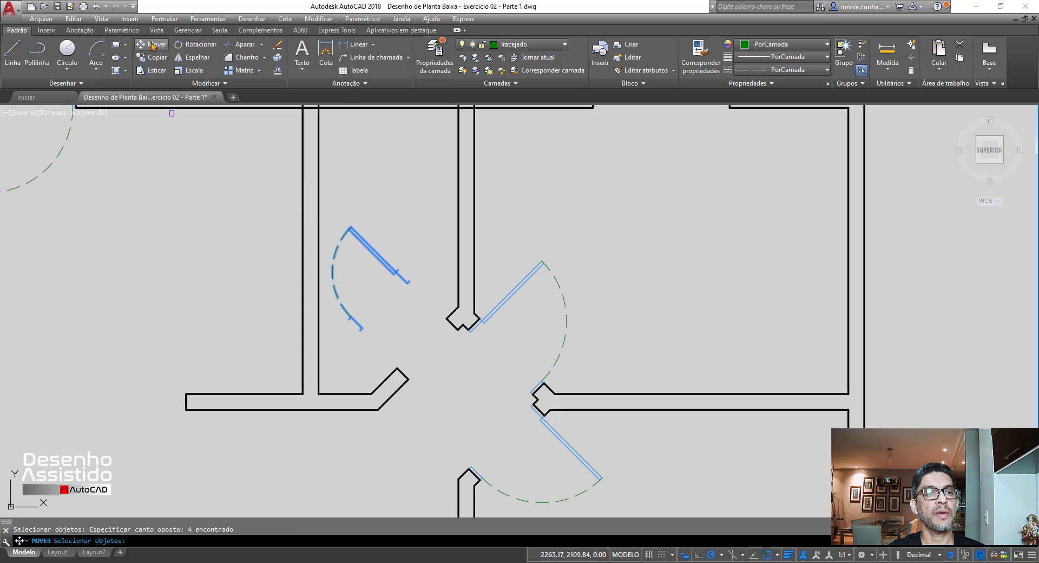
key(Return)
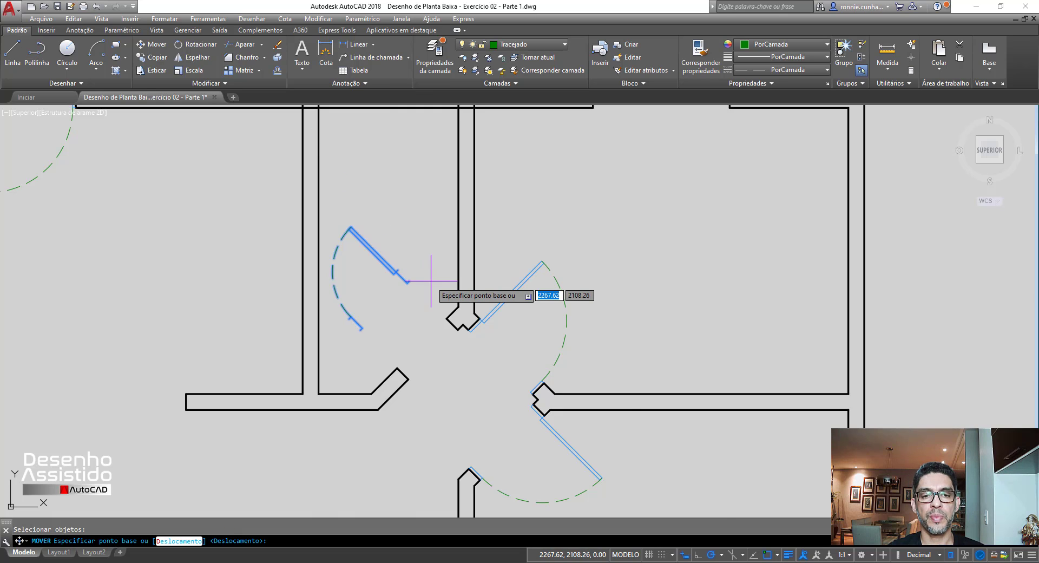
scroll(431, 281, up, 3)
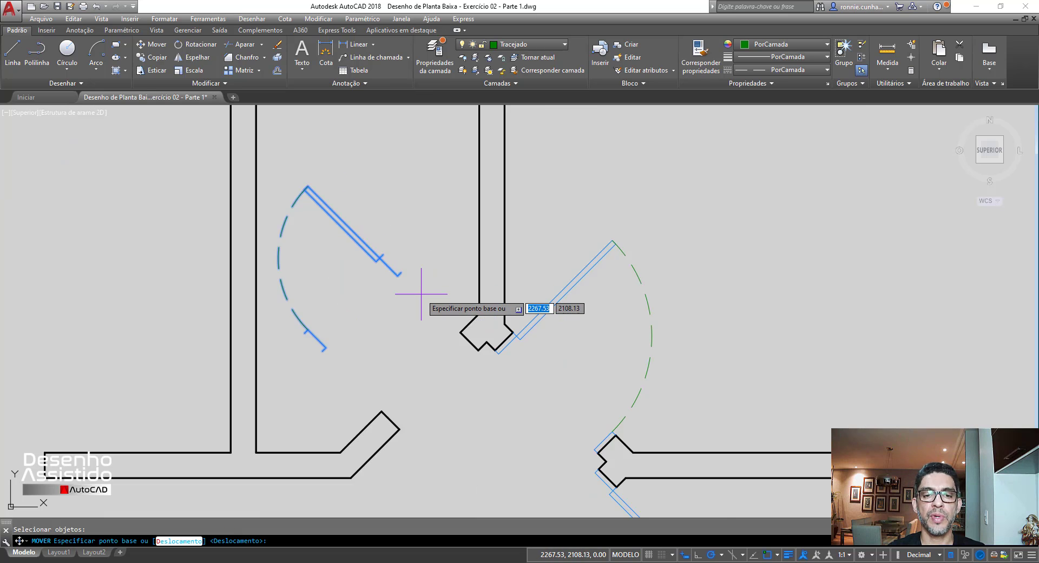
click(360, 229)
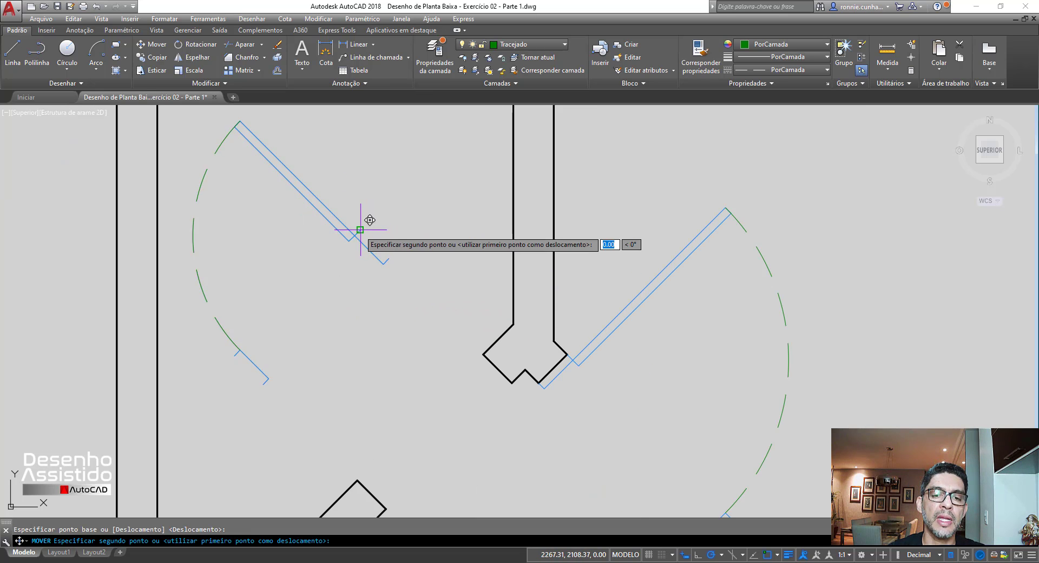
click(483, 355)
scroll(433, 324, down, 10)
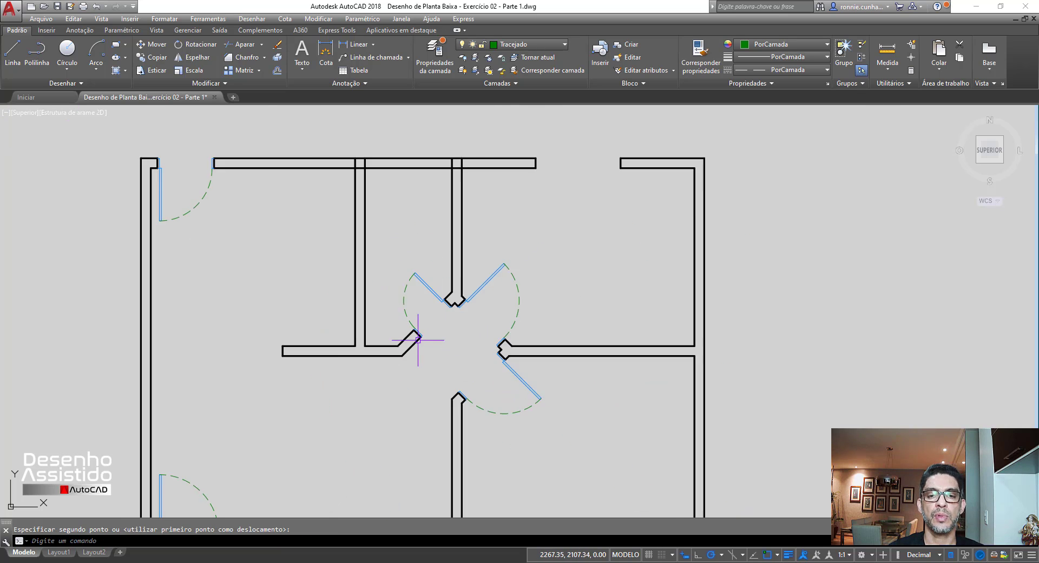
On layer Esquadrias, draw a line across the bottom wall's middle opening, joining the upper corners of the two wall ends.
scroll(436, 349, up, 2)
scroll(340, 428, up, 1)
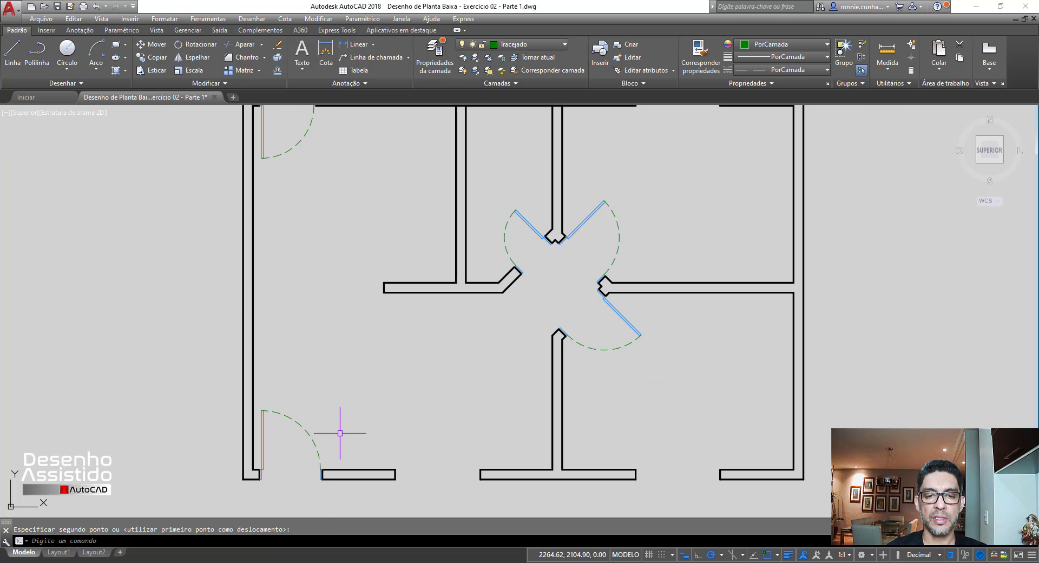
scroll(341, 430, down, 3)
scroll(344, 426, up, 2)
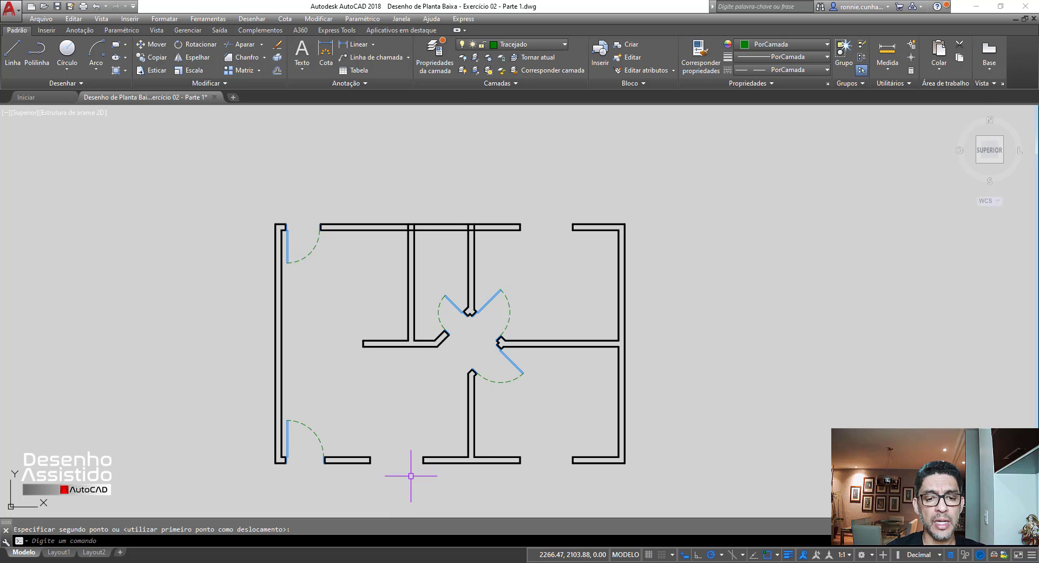
scroll(379, 477, up, 2)
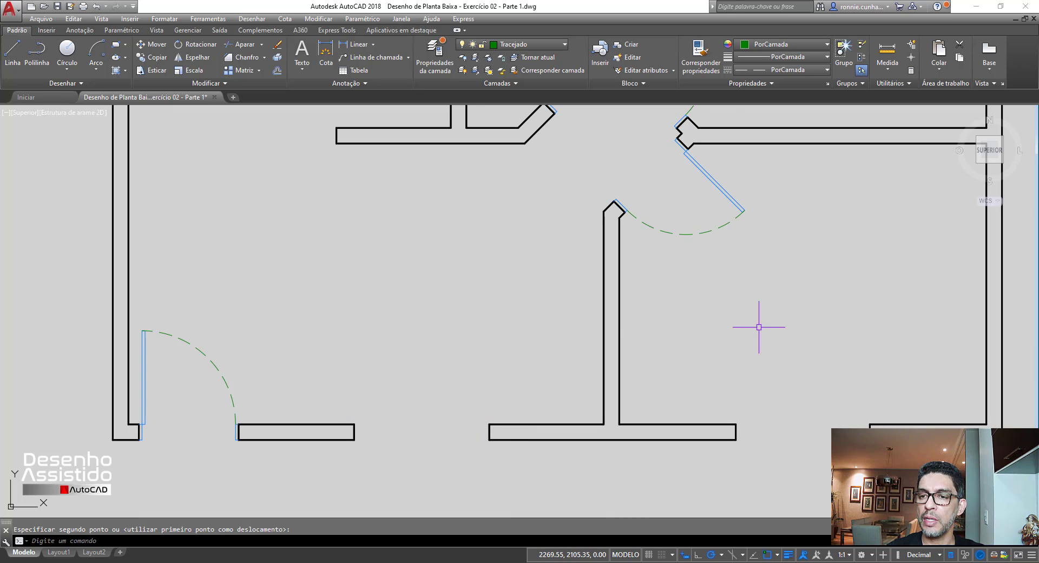
scroll(418, 469, up, 2)
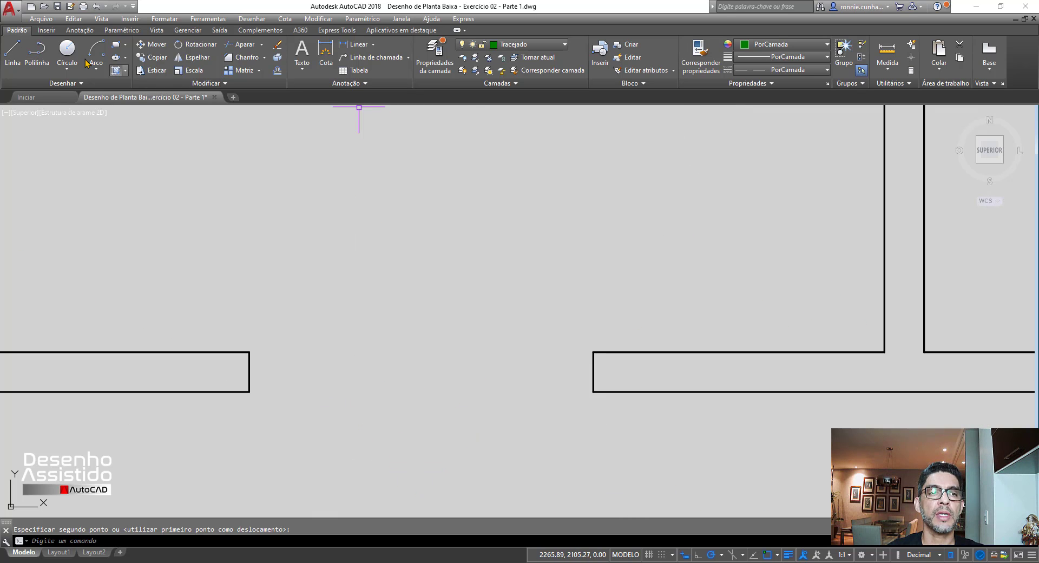
click(533, 45)
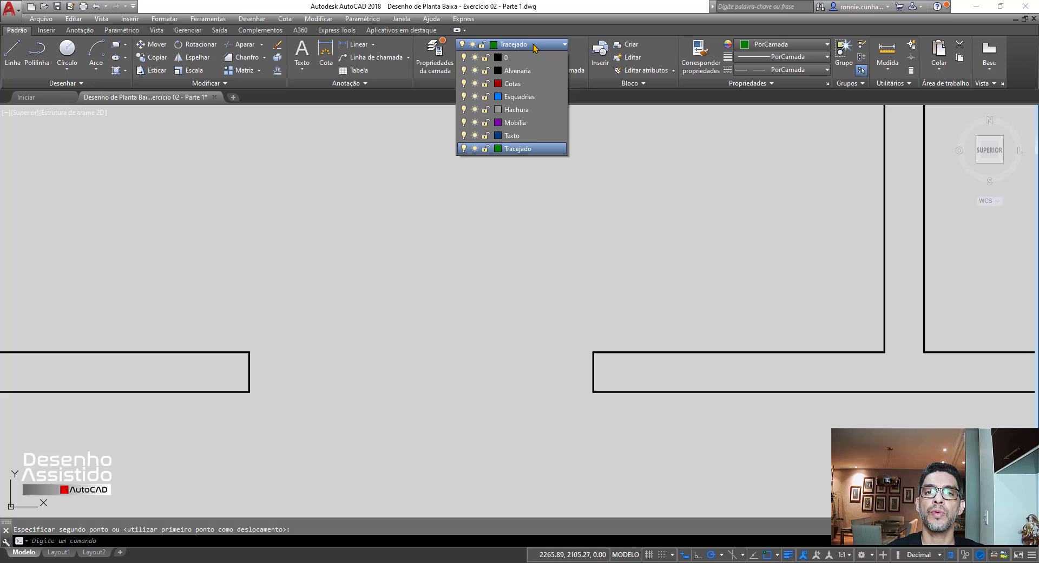
click(527, 98)
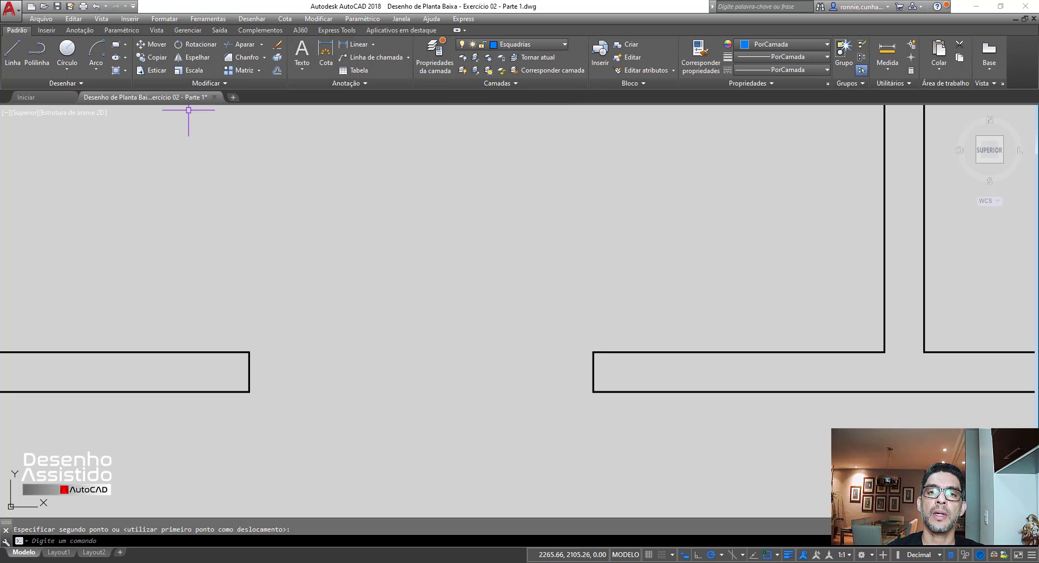
click(12, 53)
click(249, 352)
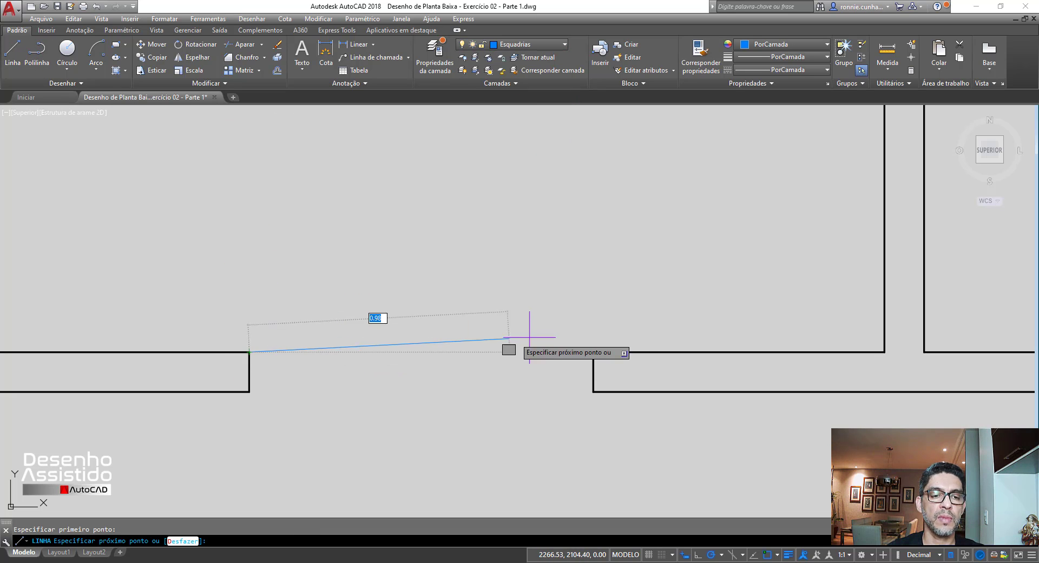
click(594, 352)
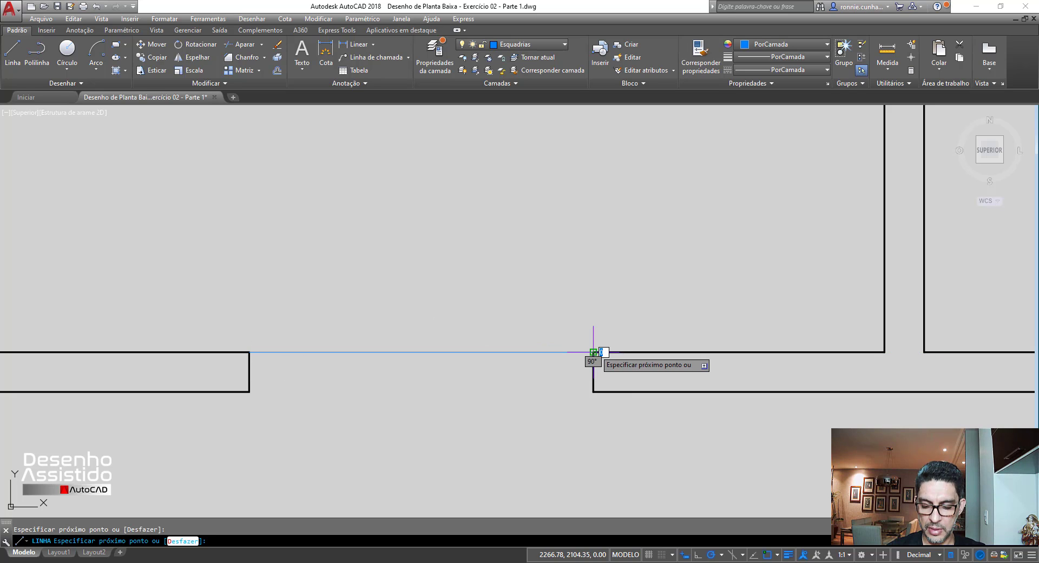
key(Return)
Draw a second line across the same opening, joining the lower corners of the two wall ends.
click(12, 72)
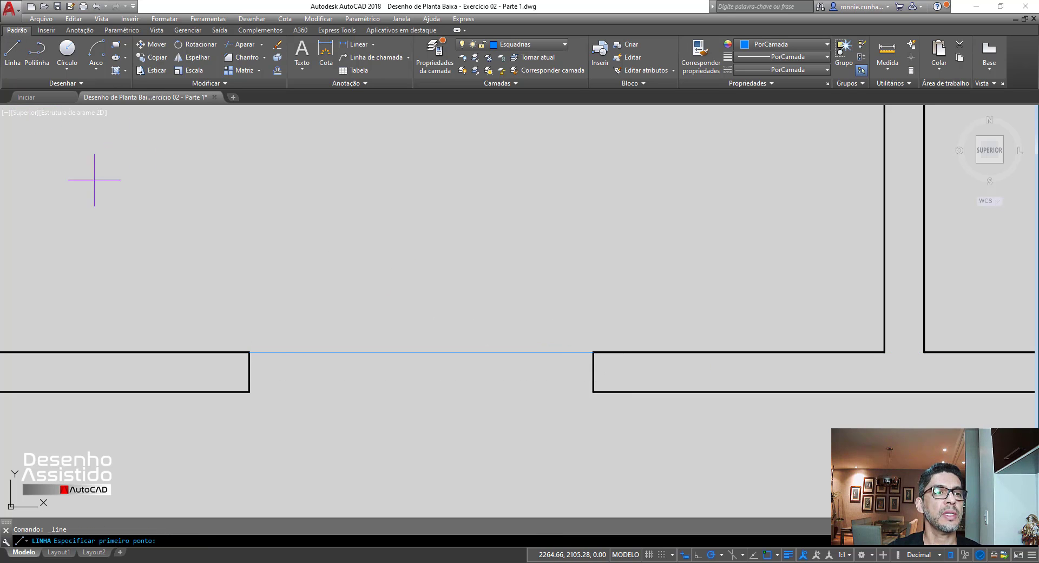
click(249, 391)
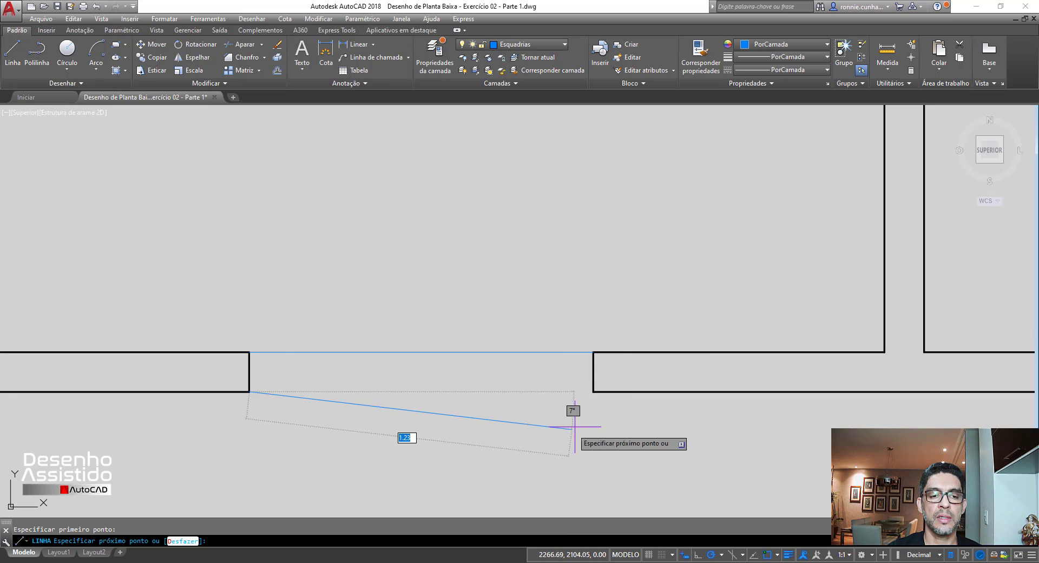
click(594, 391)
key(Return)
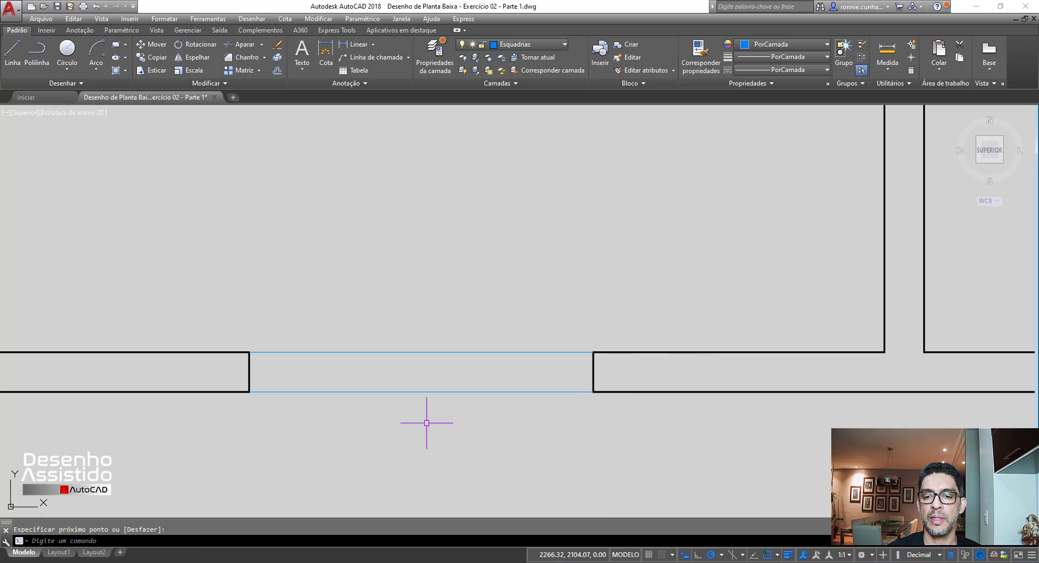
Offset both wall end lines of the opening 0.03 towards its inside.
click(278, 72)
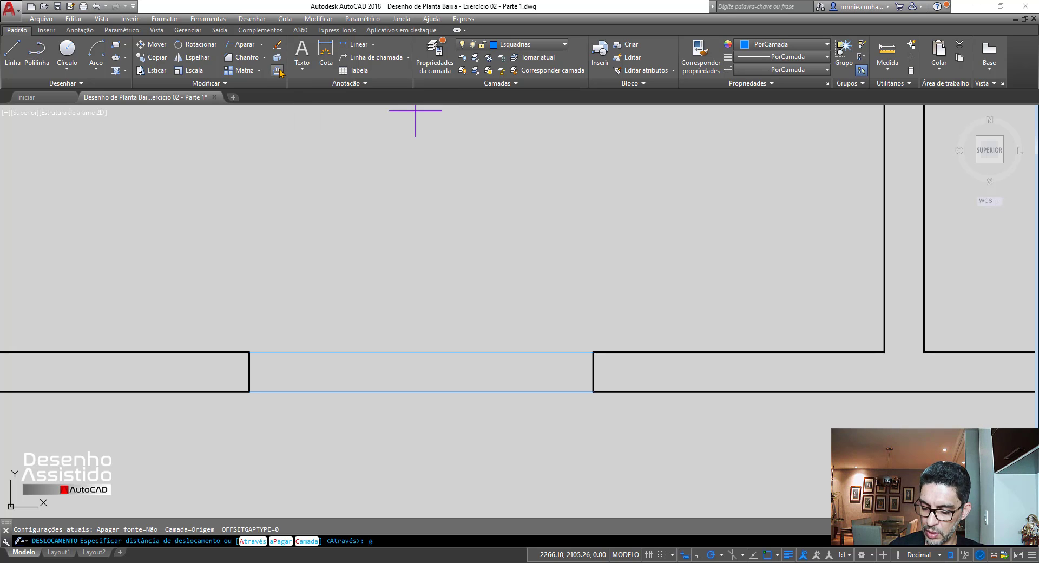
text(0.03)
key(Return)
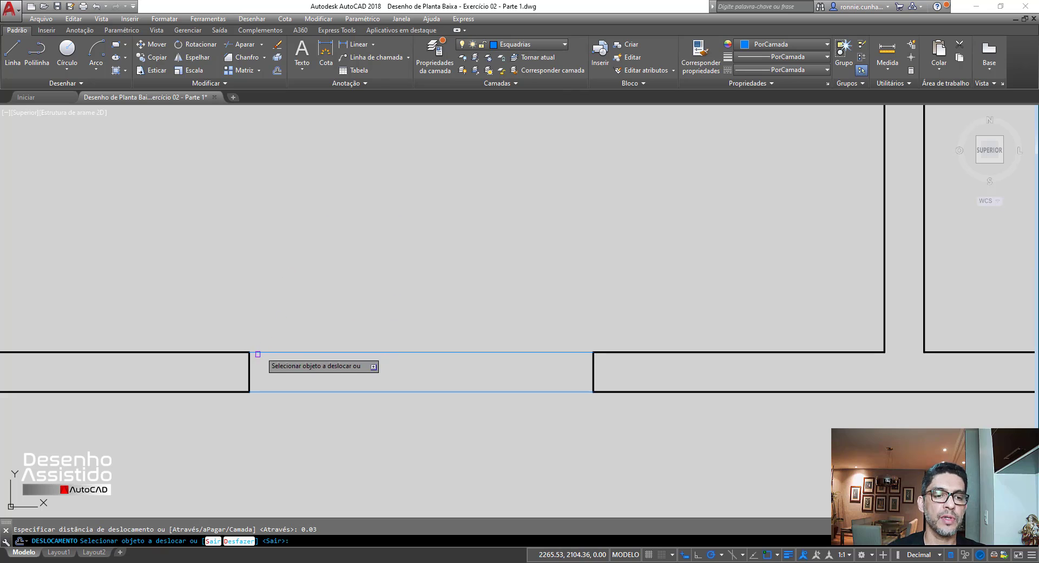
click(251, 366)
click(294, 367)
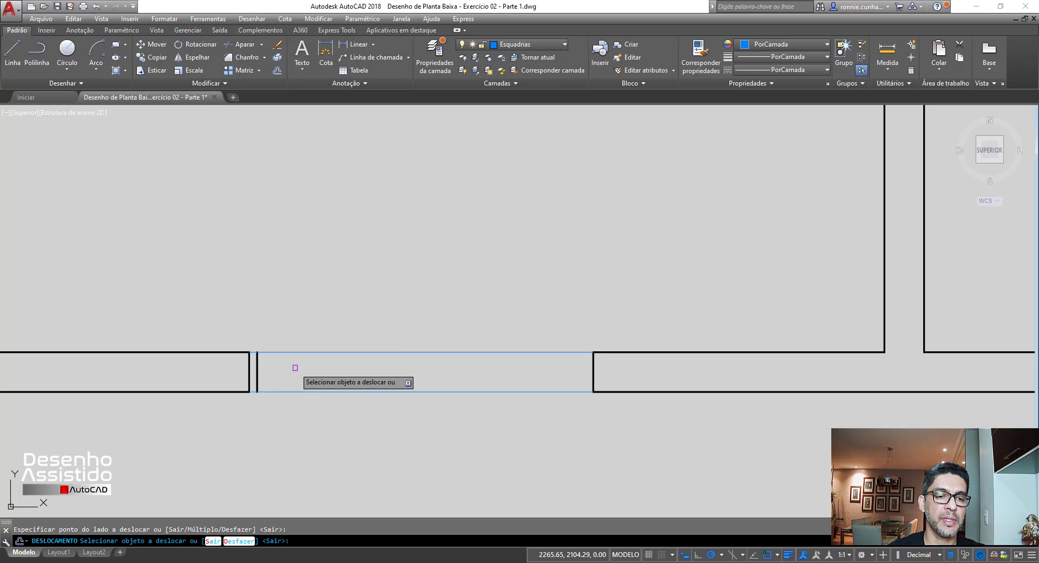
click(592, 370)
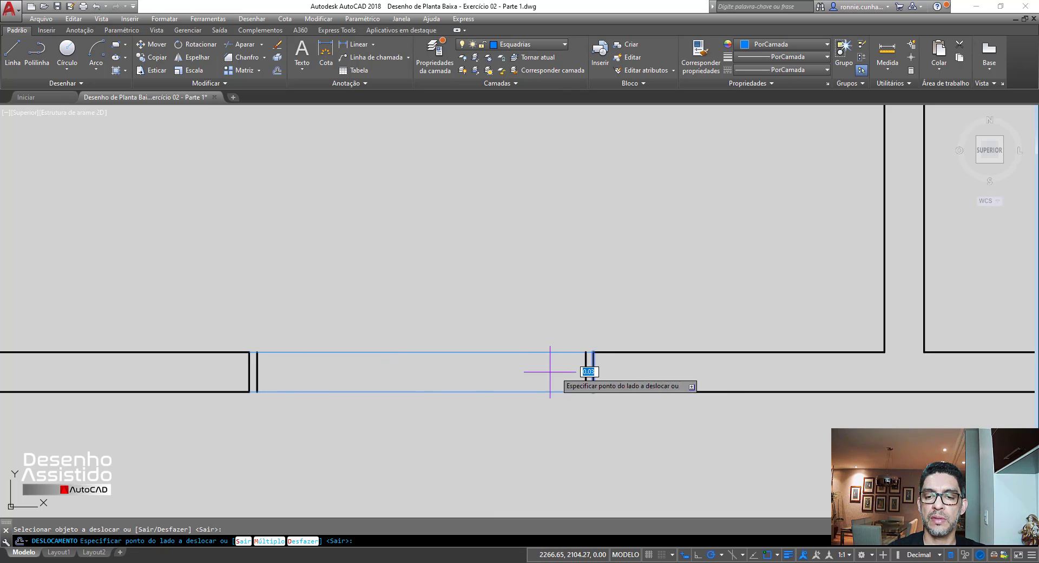
click(524, 371)
key(Return)
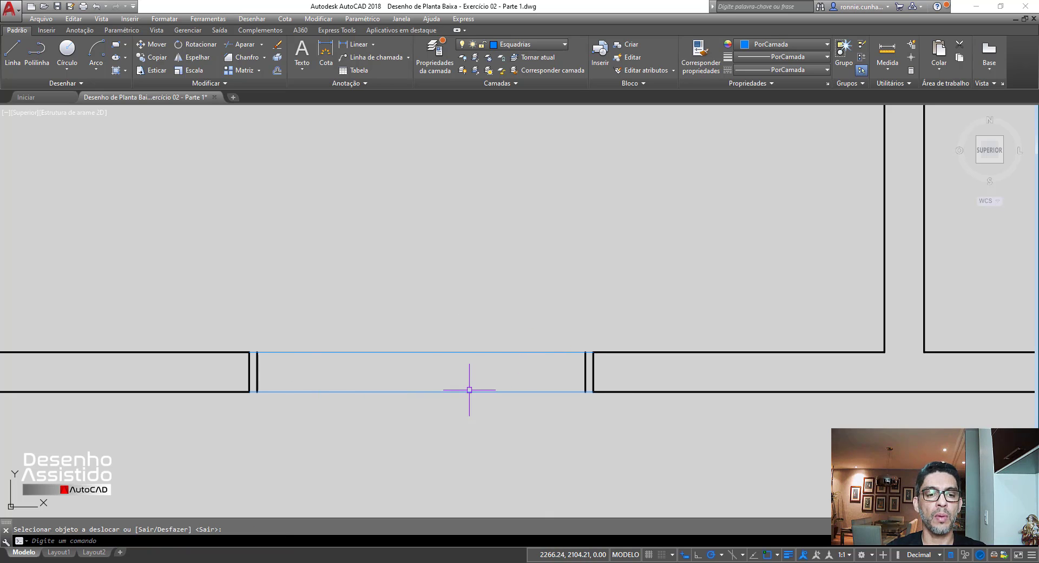
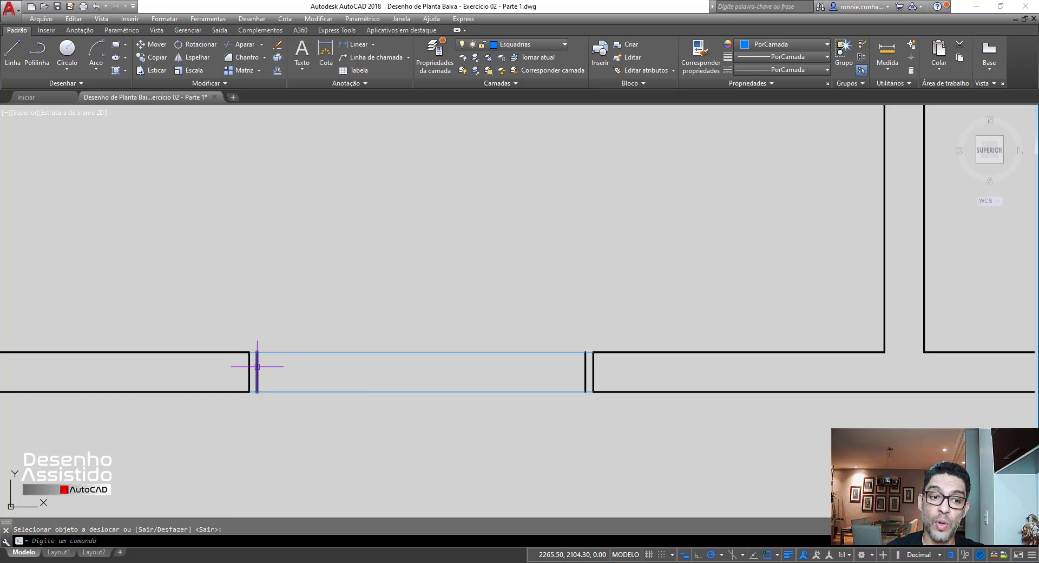
Put the two offset lines inside the opening on layer Esquadrias.
key(Escape)
click(256, 366)
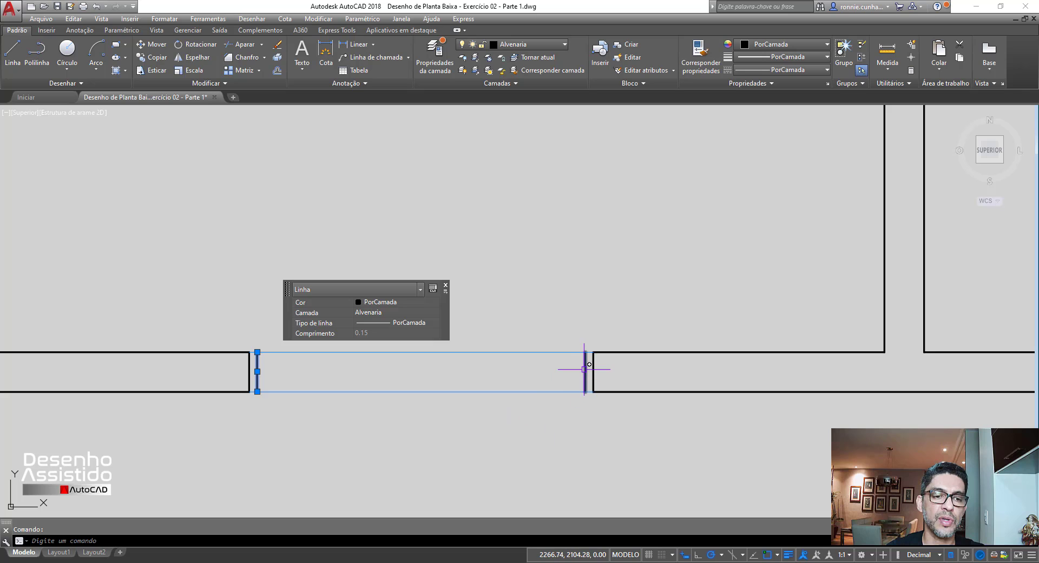
click(585, 371)
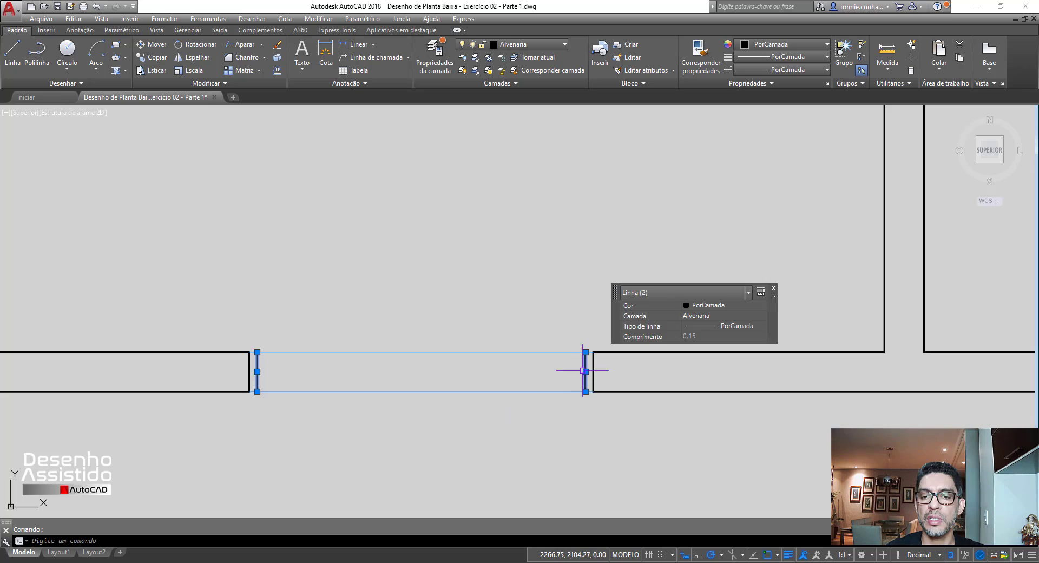
click(565, 45)
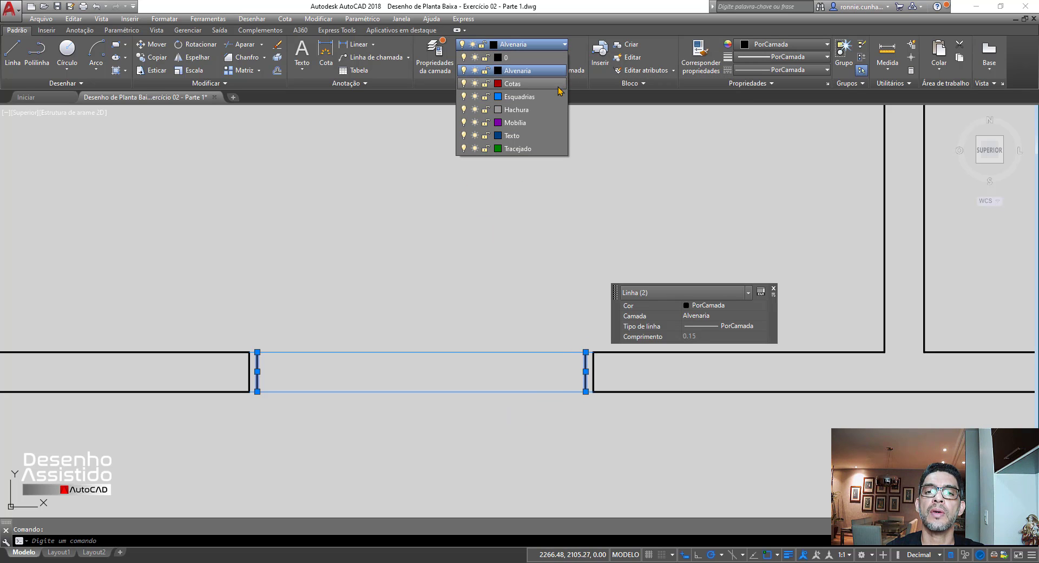
click(515, 97)
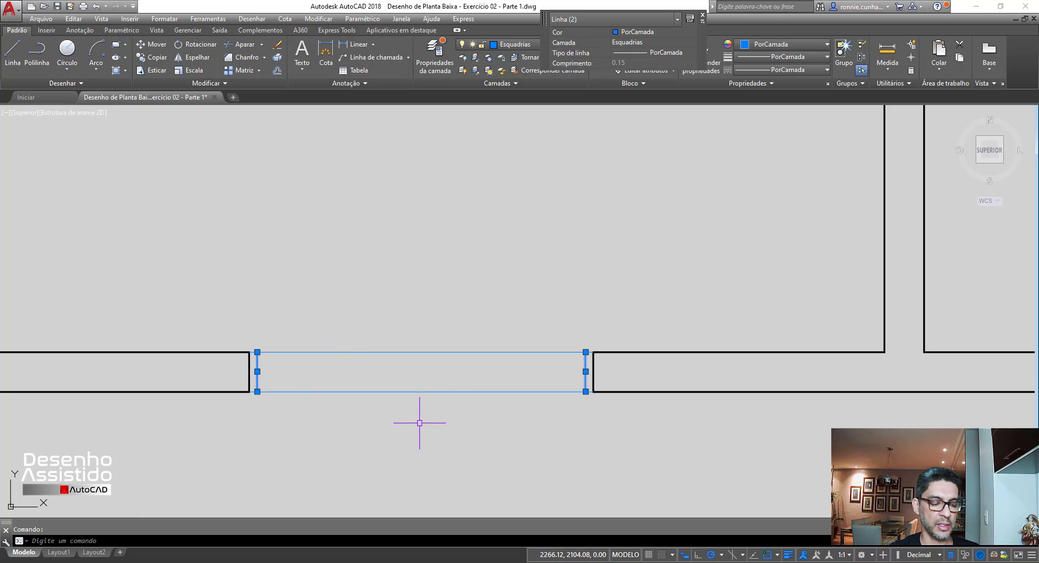
key(Escape)
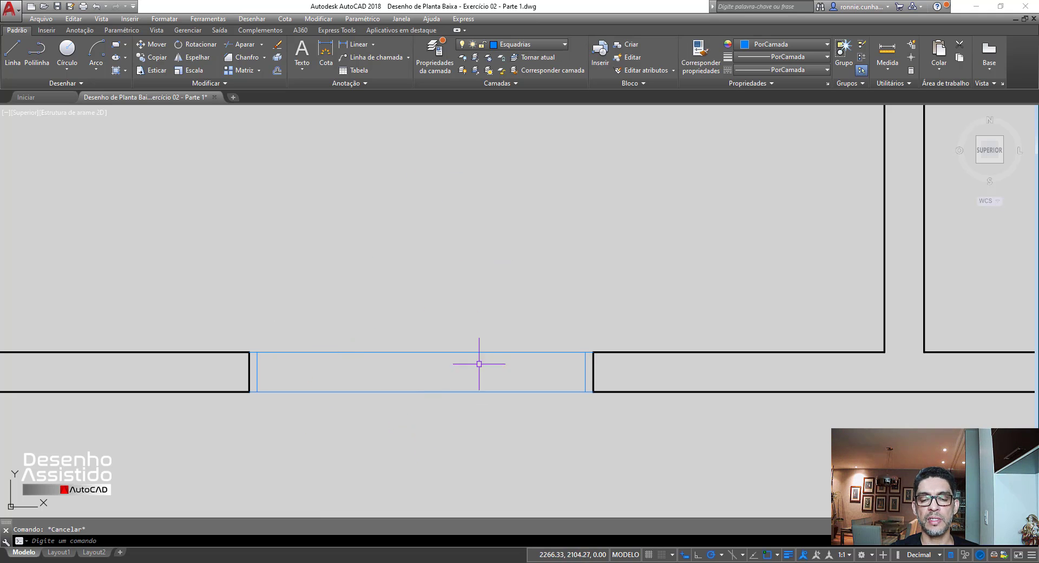
scroll(290, 371, down, 2)
scroll(359, 376, up, 4)
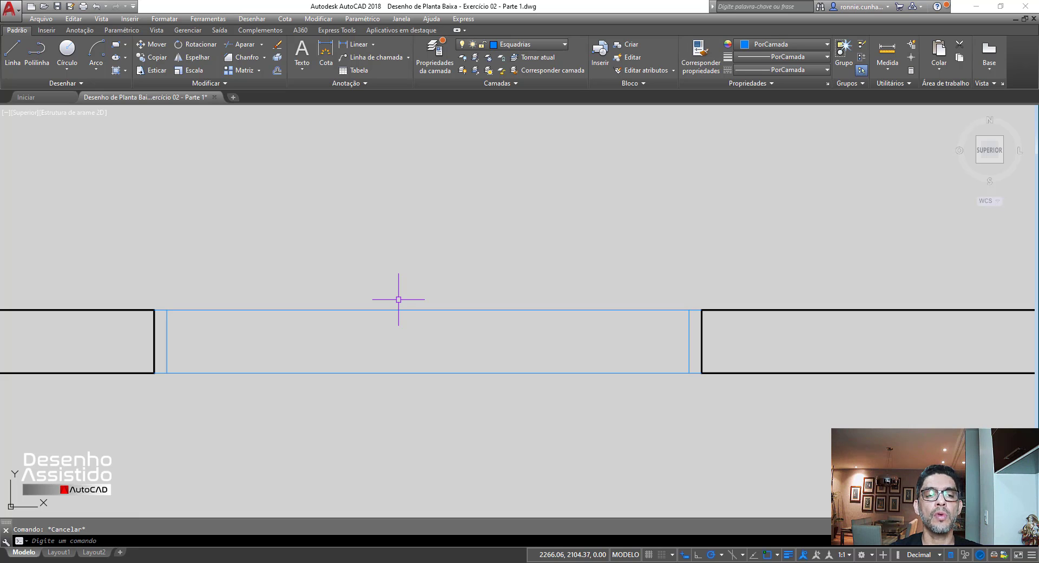
click(277, 71)
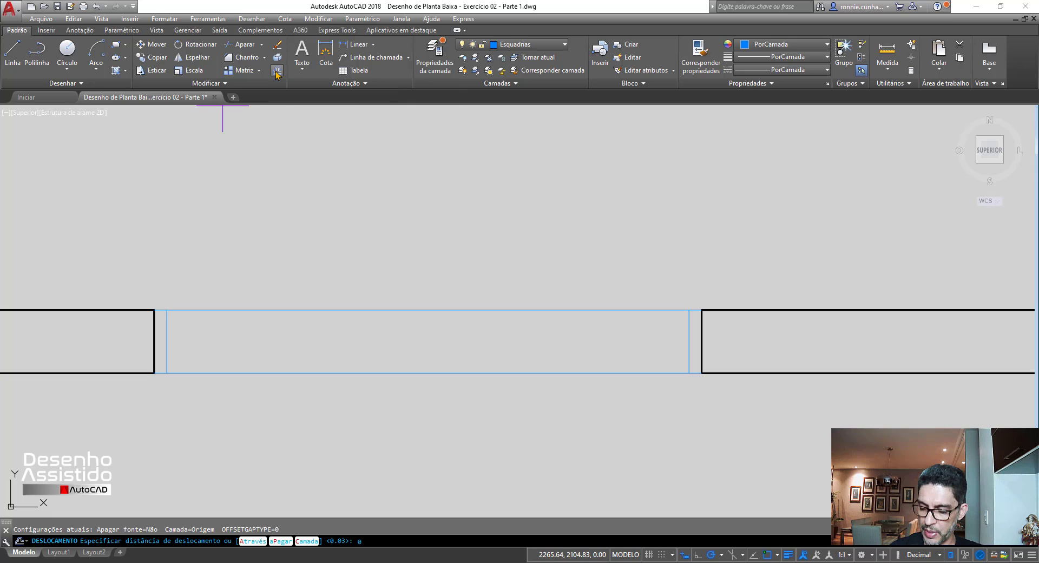
text(0.03)
key(Return)
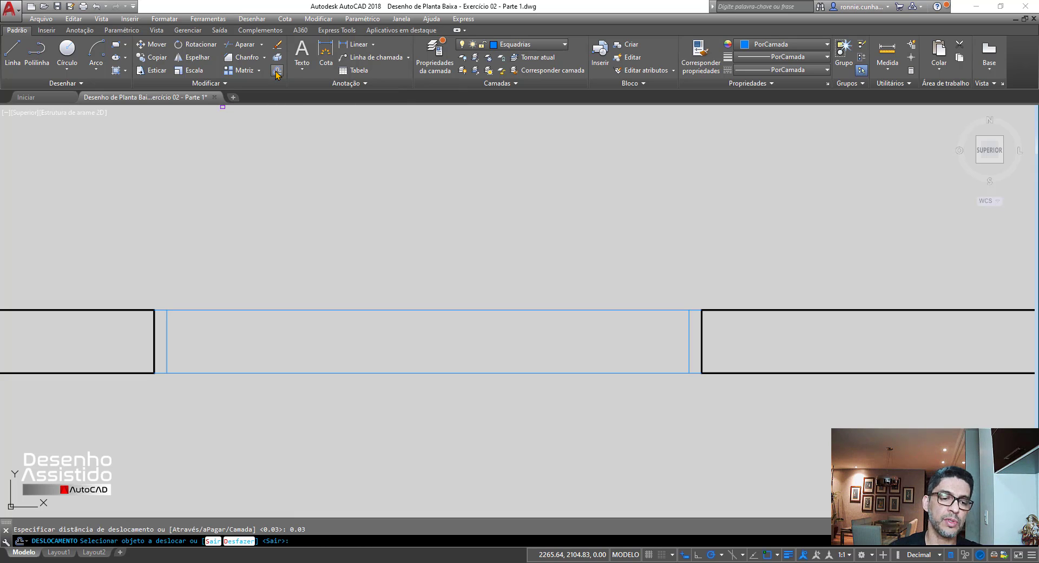
click(333, 310)
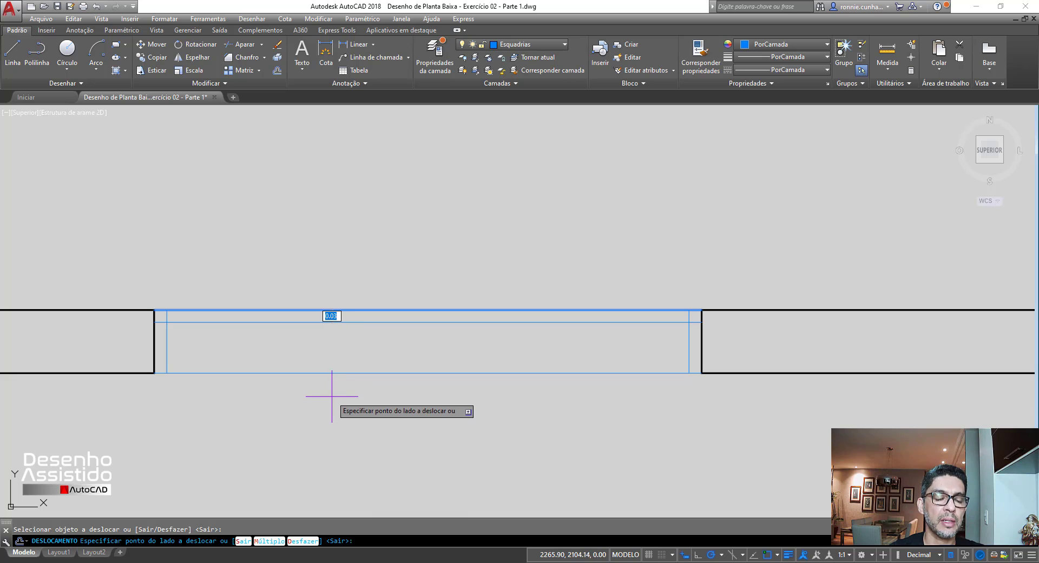
key(Escape)
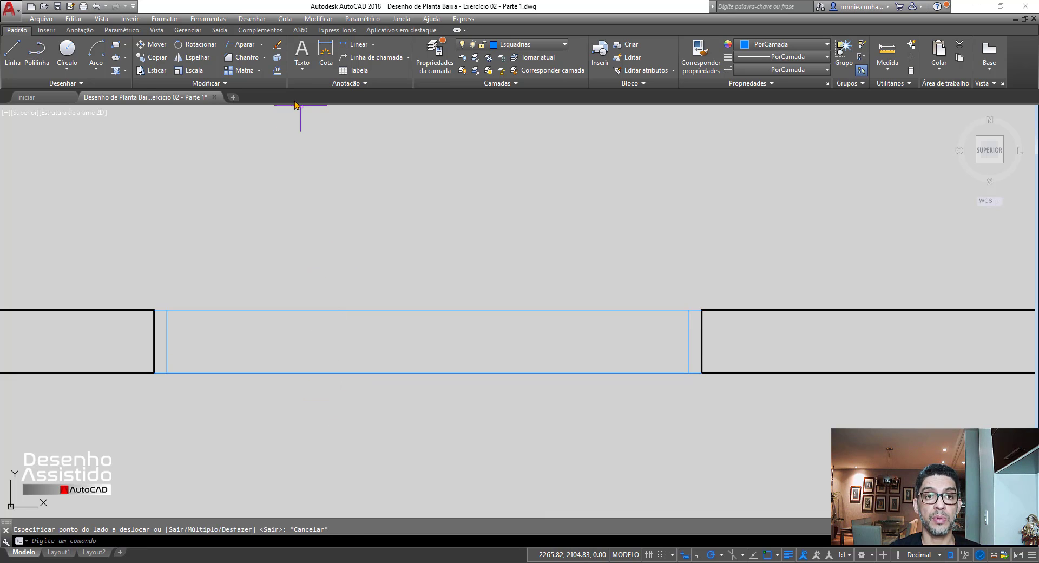
Offset the upper and lower lines across the bottom wall's middle opening 0.06 towards the inside of the wall.
click(278, 71)
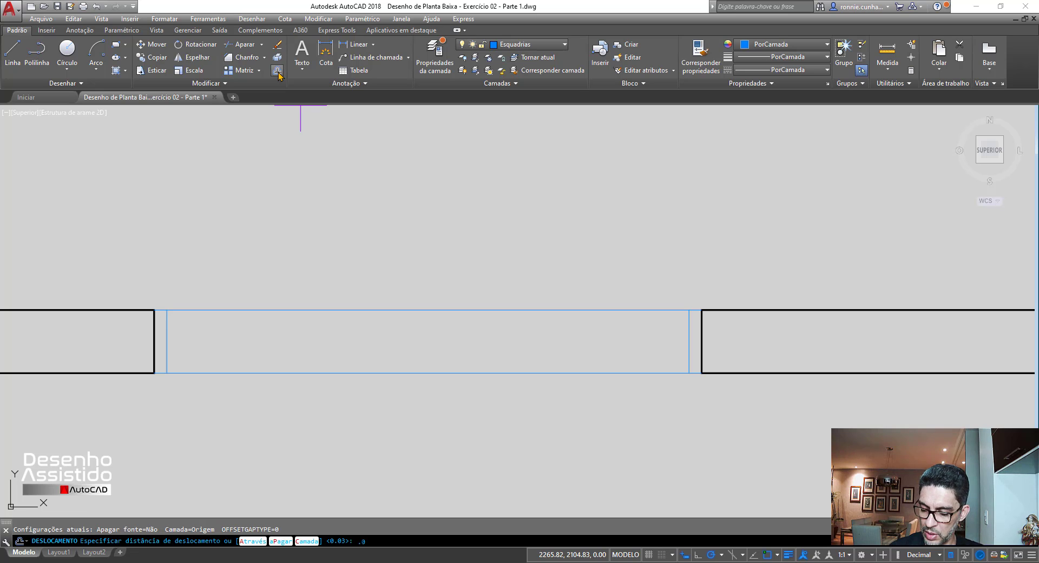
key(Return)
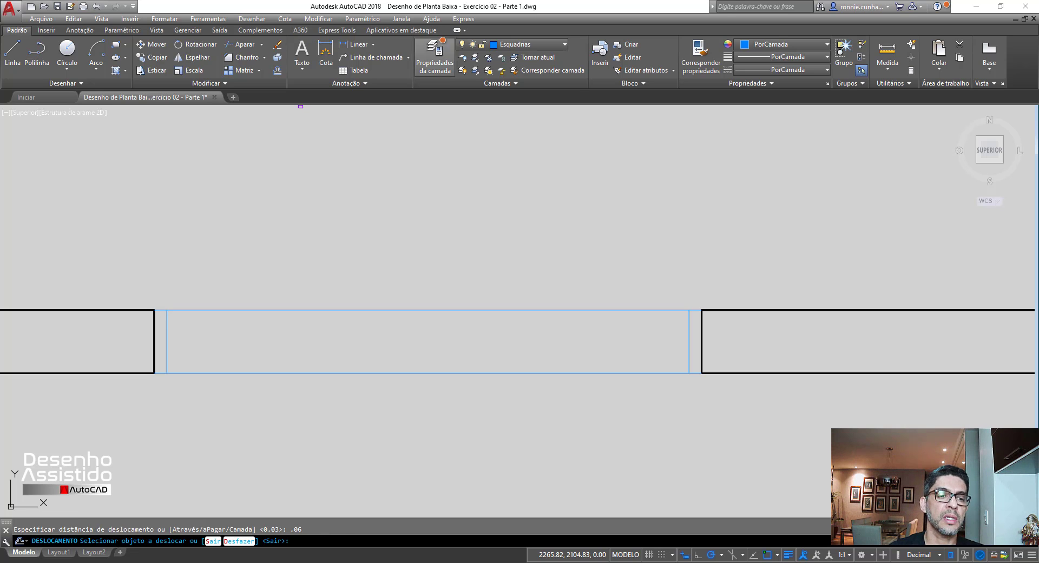
click(358, 311)
click(357, 346)
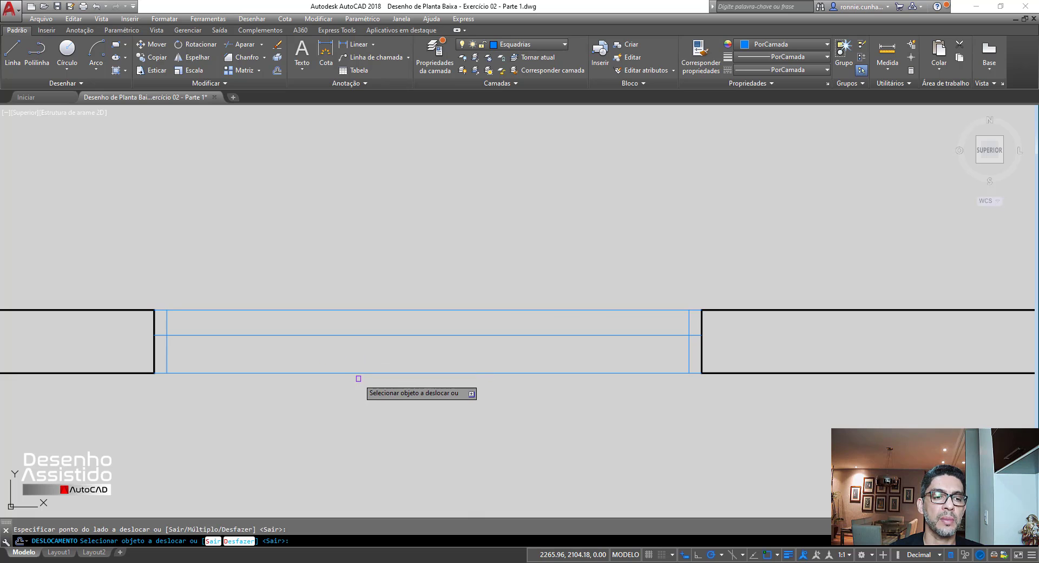
click(357, 373)
click(357, 349)
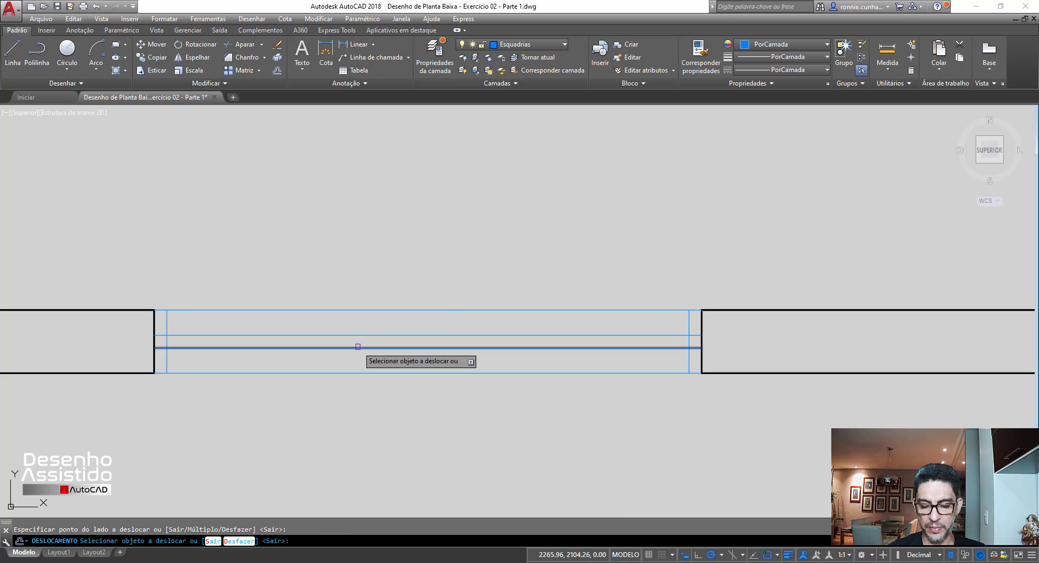
key(Return)
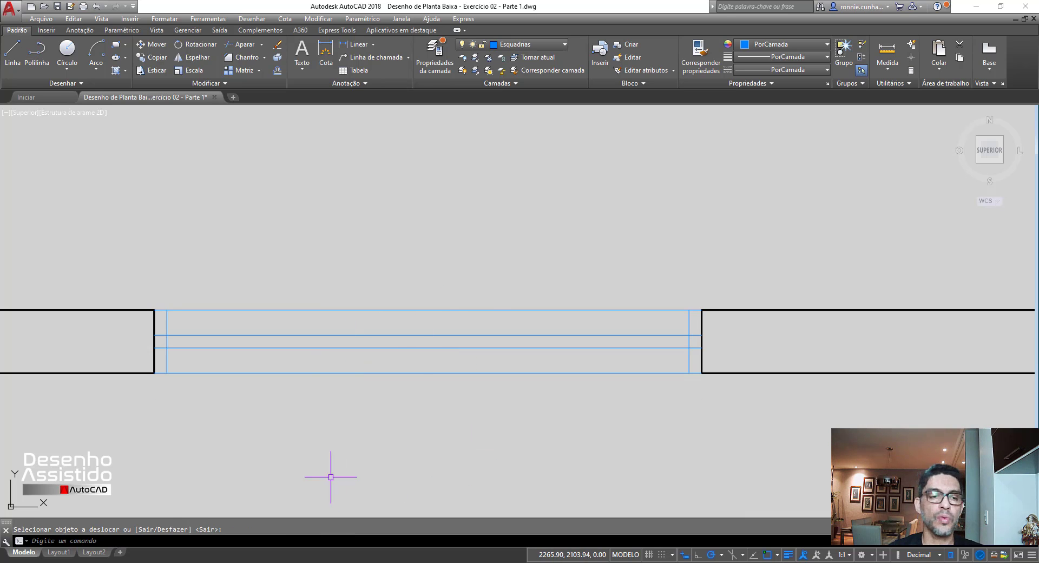
Trim both inner horizontal window lines where they extend past the two vertical frame lines, at each end of the opening.
scroll(157, 324, up, 3)
scroll(141, 303, down, 1)
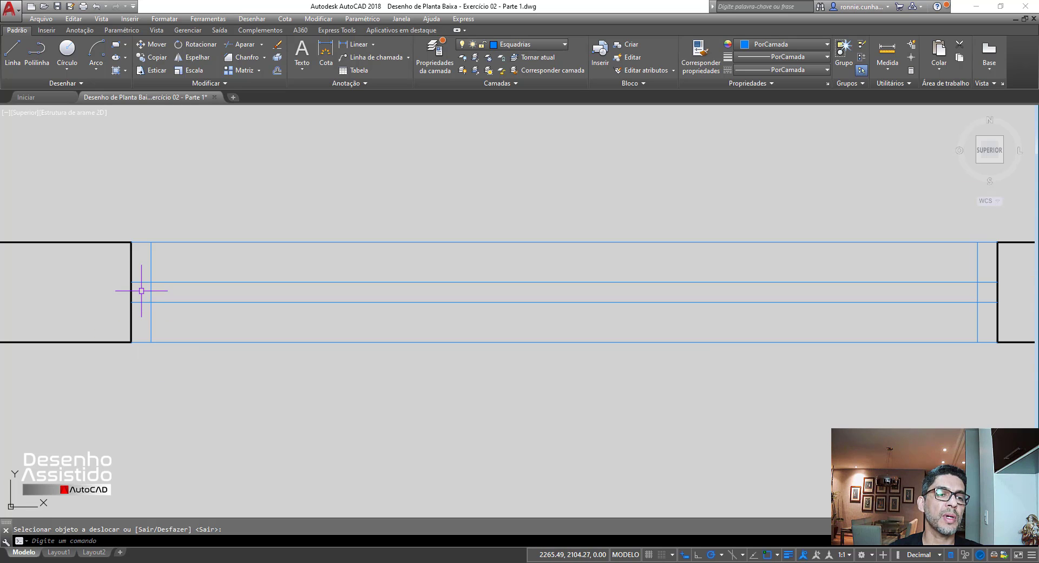
click(236, 46)
key(Return)
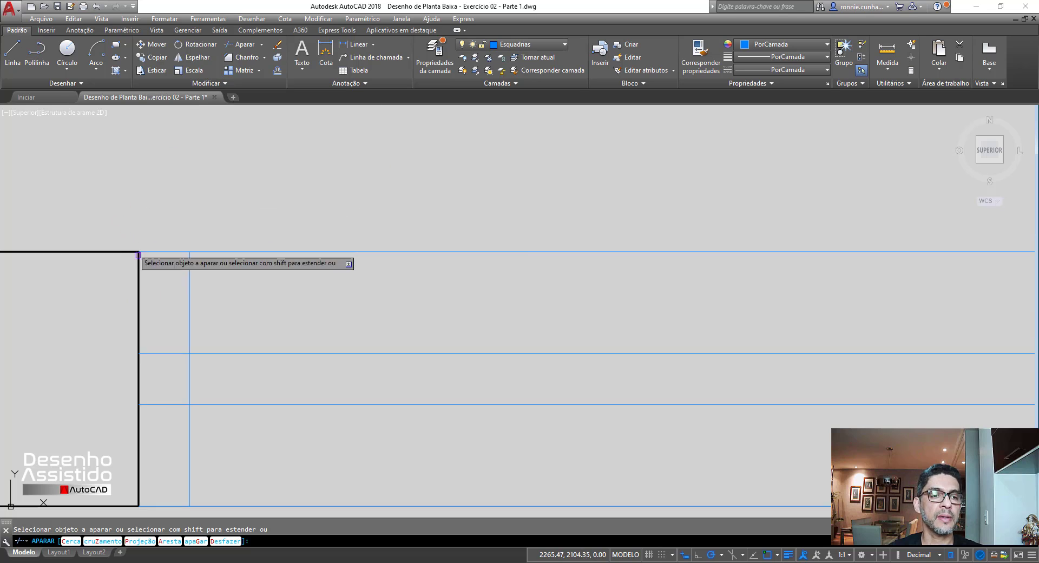
scroll(129, 239, up, 3)
scroll(137, 347, down, 5)
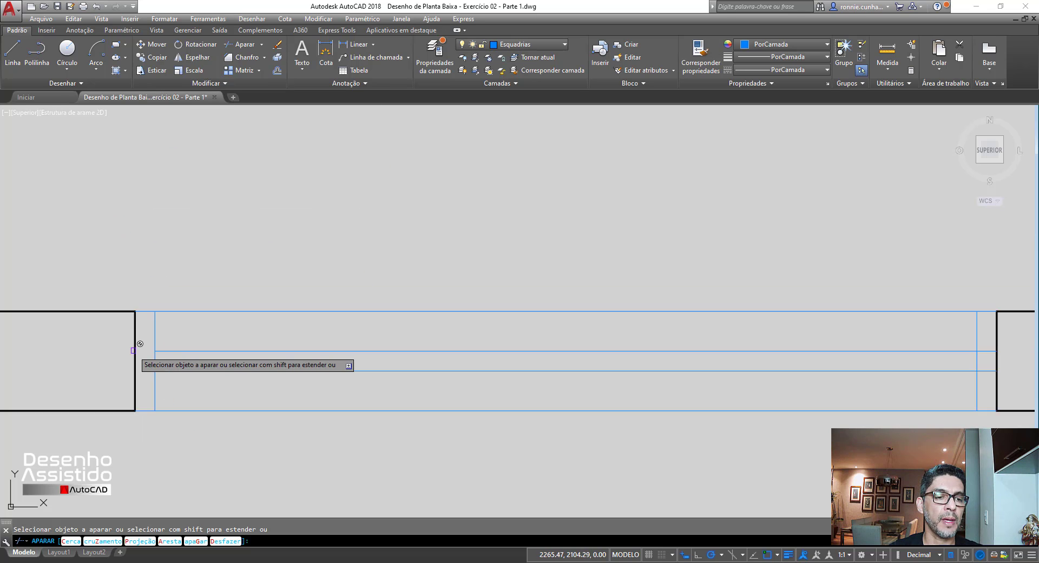
scroll(687, 375, up, 4)
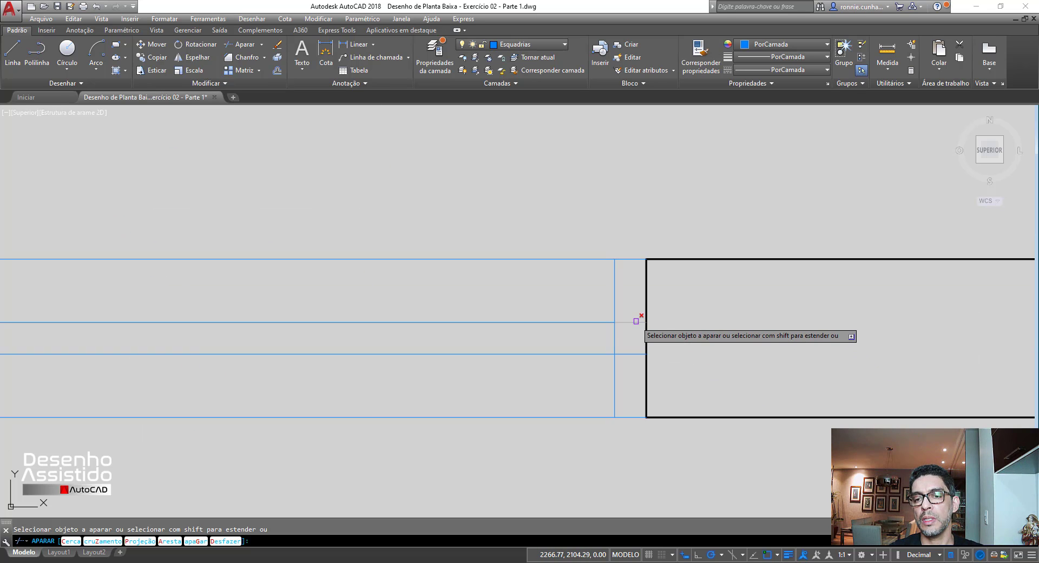
scroll(630, 316, down, 8)
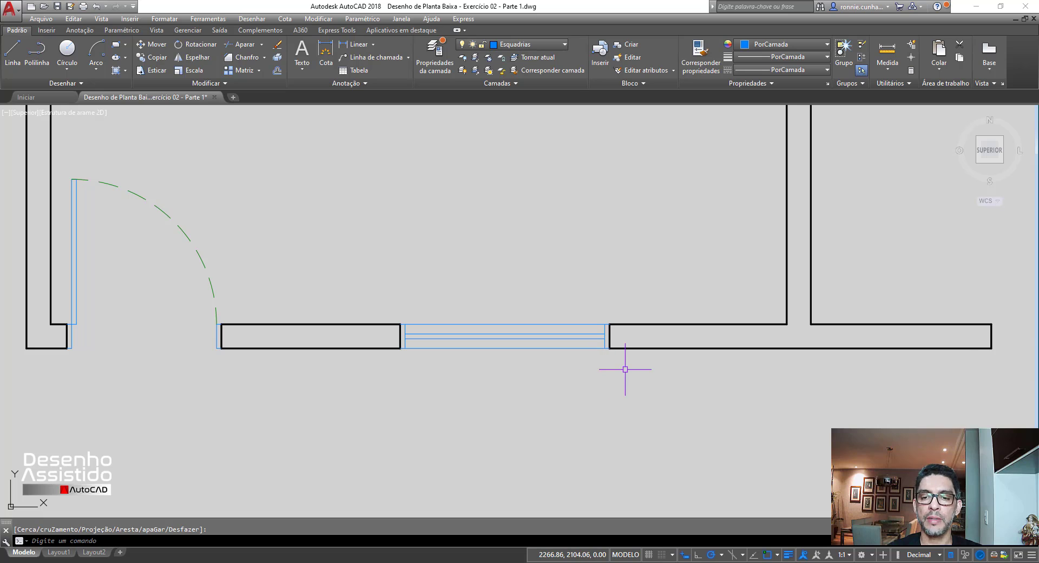
Copy all six window lines, using the window's upper-right corner as base point, into the bottom wall's empty opening further right.
scroll(614, 353, down, 3)
scroll(615, 349, up, 7)
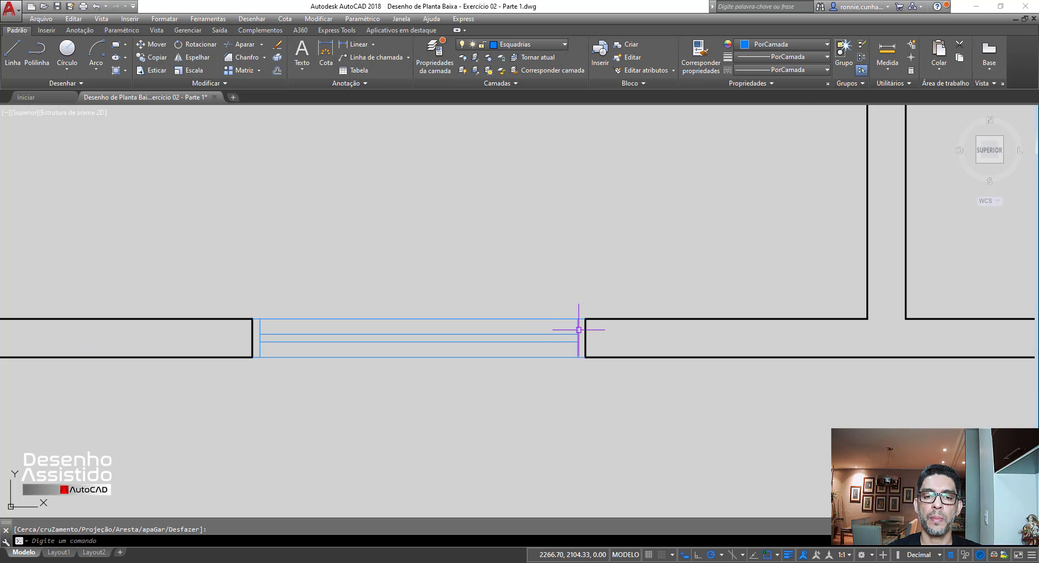
click(153, 58)
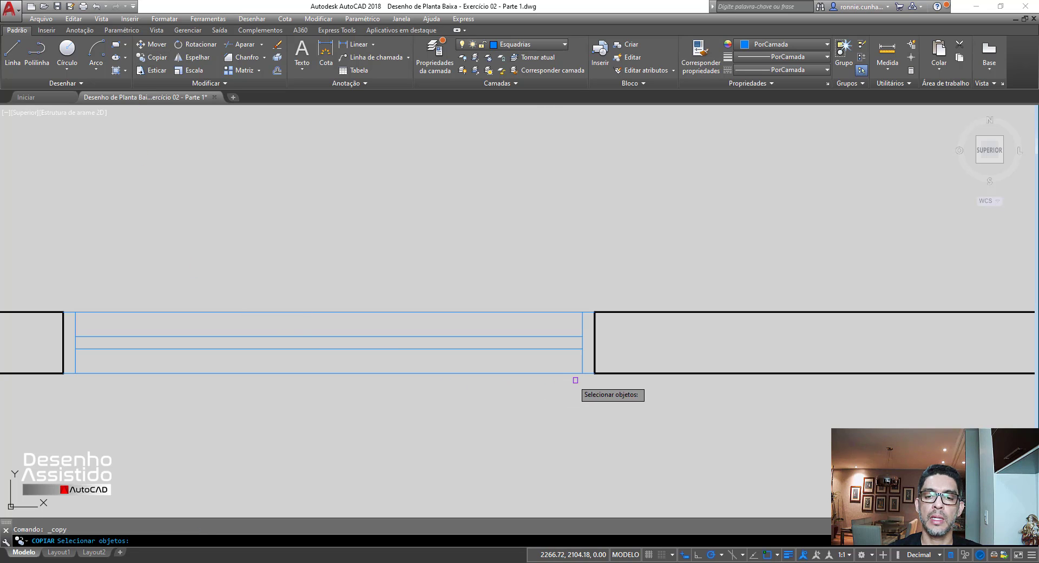
click(89, 313)
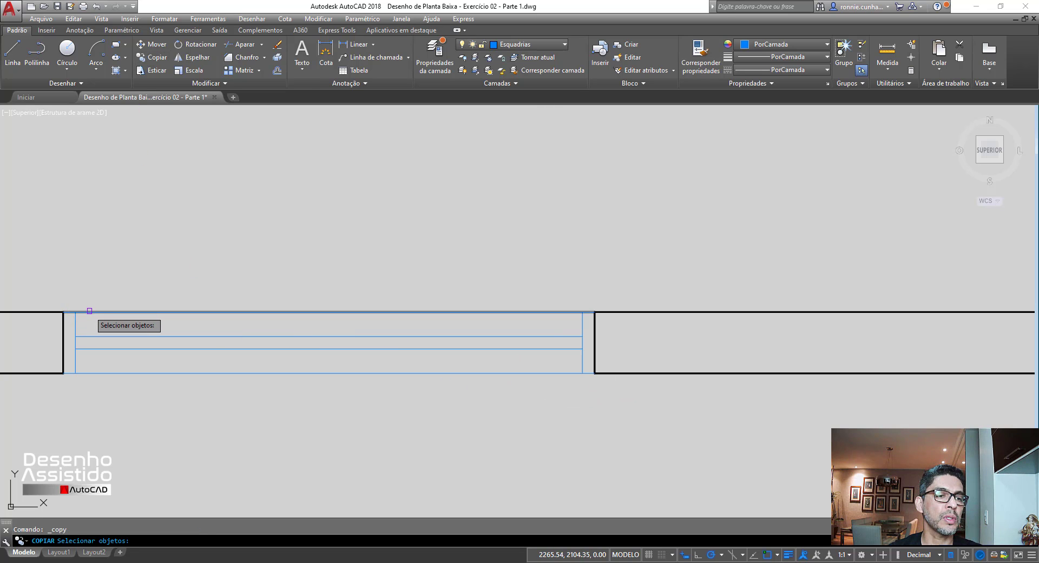
click(102, 373)
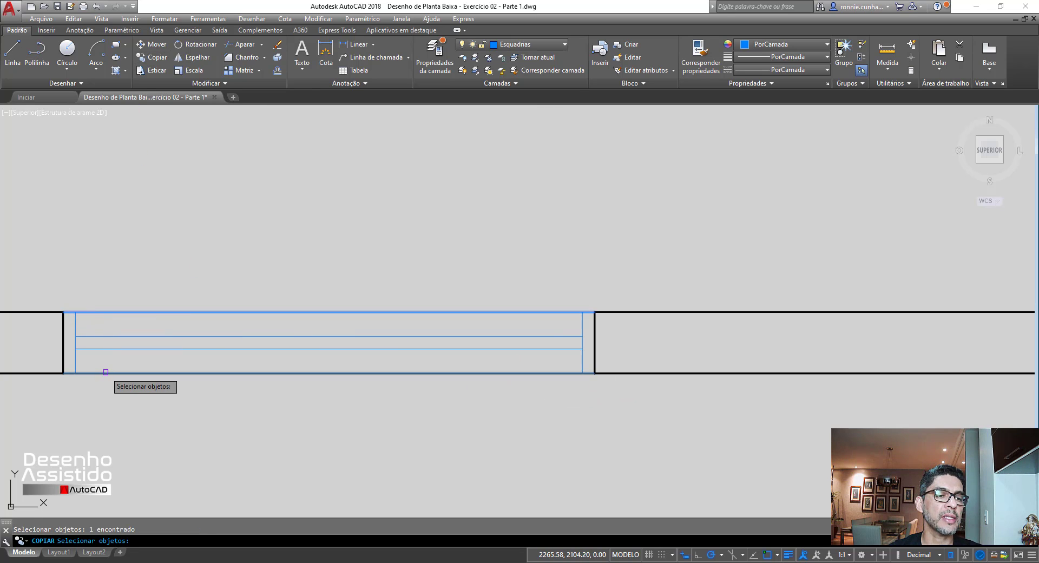
click(71, 297)
click(594, 398)
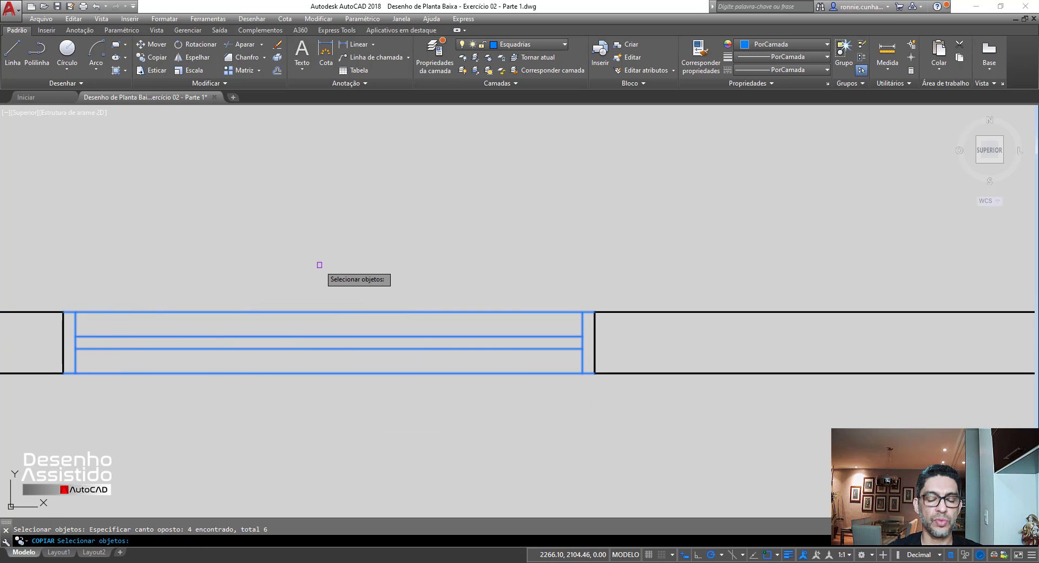
key(Return)
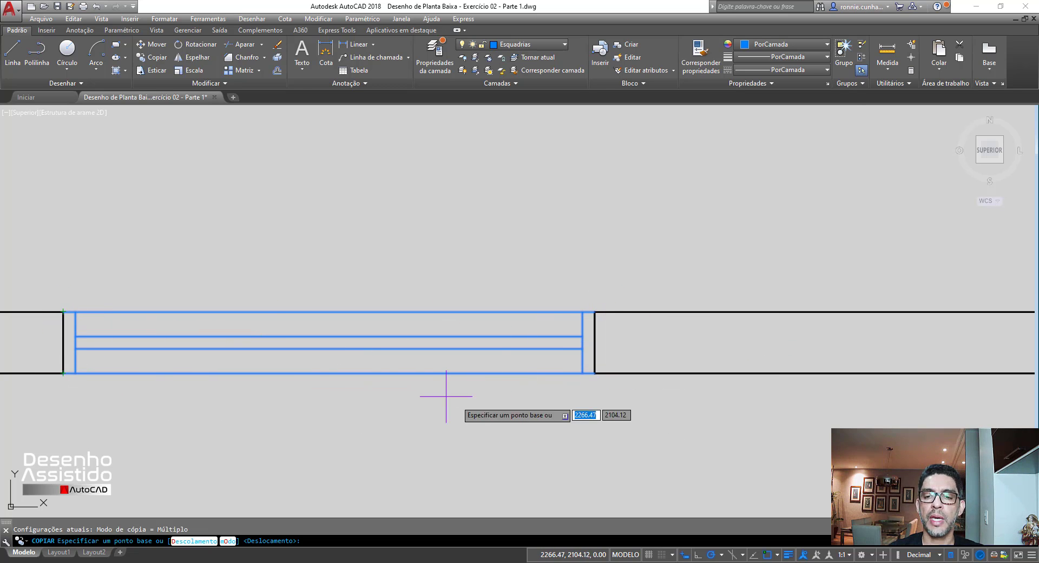
scroll(440, 399, down, 8)
scroll(666, 372, up, 2)
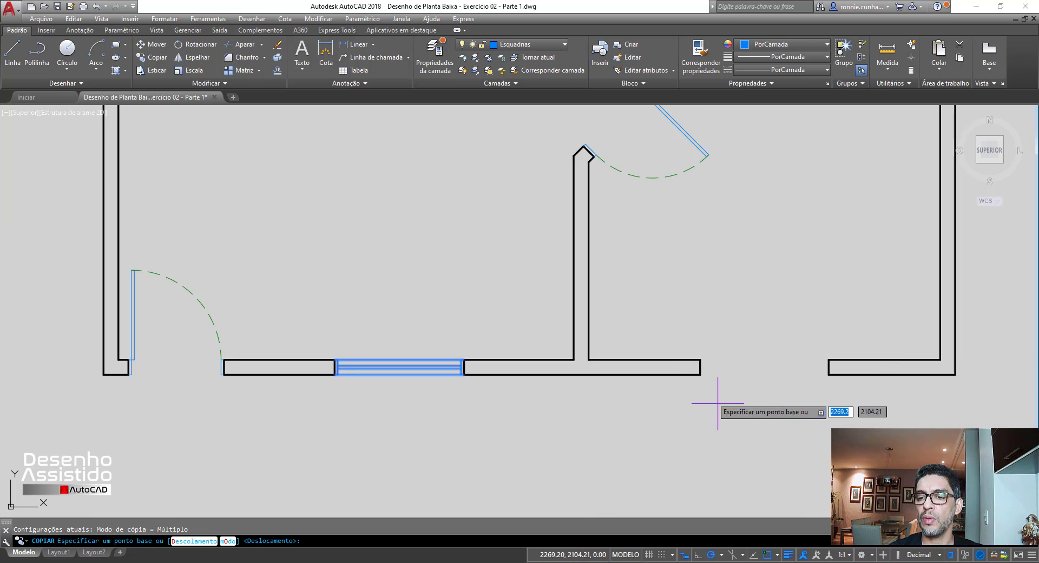
scroll(747, 427, down, 2)
scroll(568, 392, up, 8)
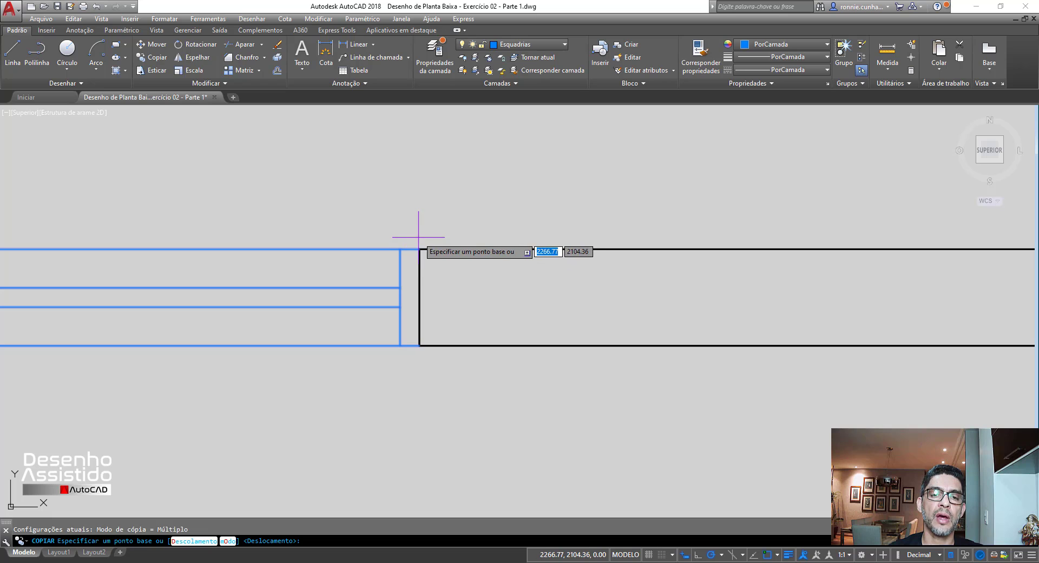
click(420, 248)
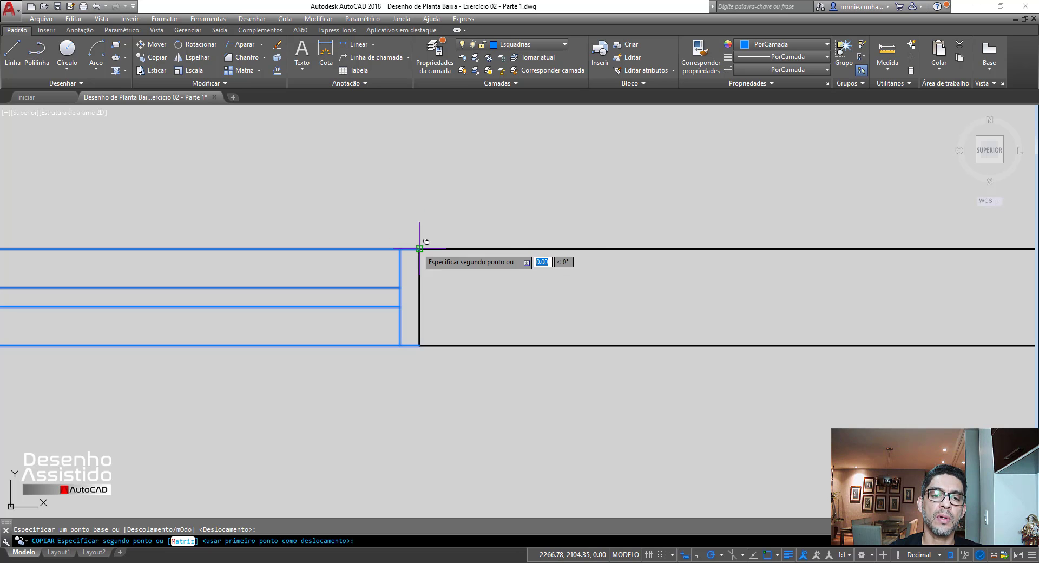
scroll(420, 250, down, 8)
scroll(698, 317, up, 6)
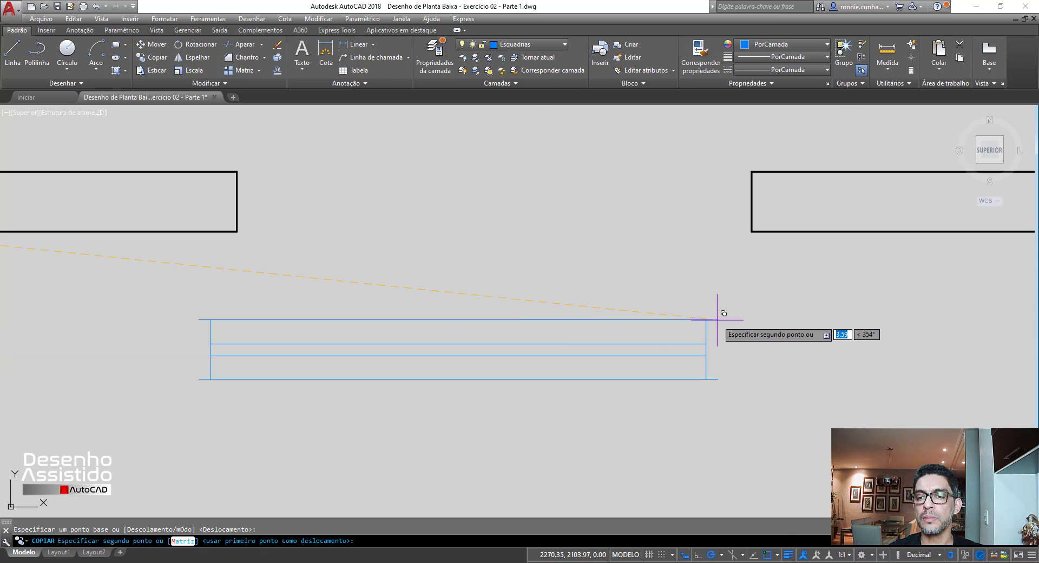
Place another copy of the window in the top wall's opening near the building's upper-right corner and check its fit at both wall ends.
scroll(573, 301, down, 8)
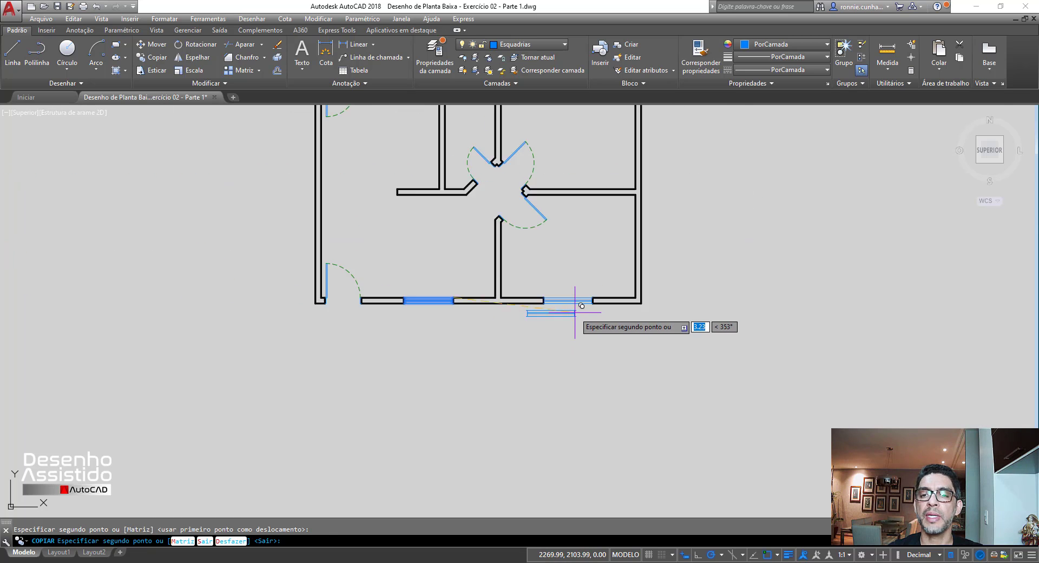
scroll(607, 144, up, 7)
scroll(482, 220, up, 2)
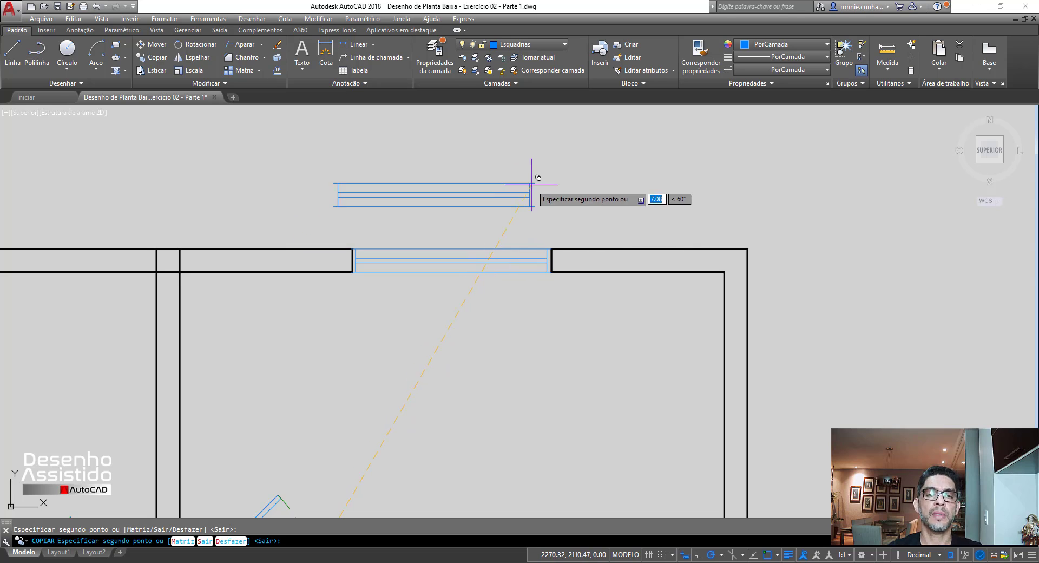
scroll(508, 244, up, 6)
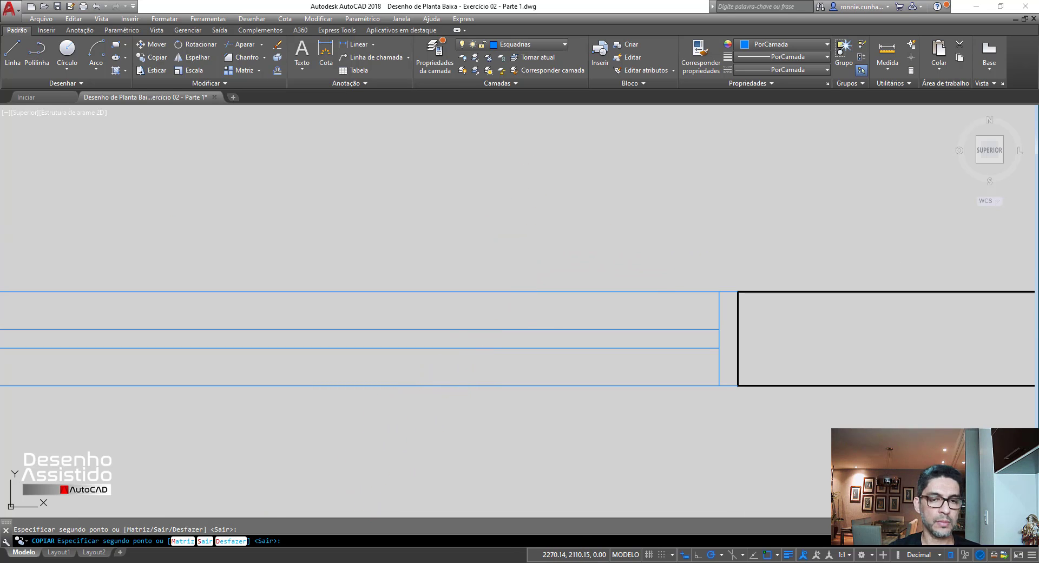
key(Return)
scroll(465, 279, down, 4)
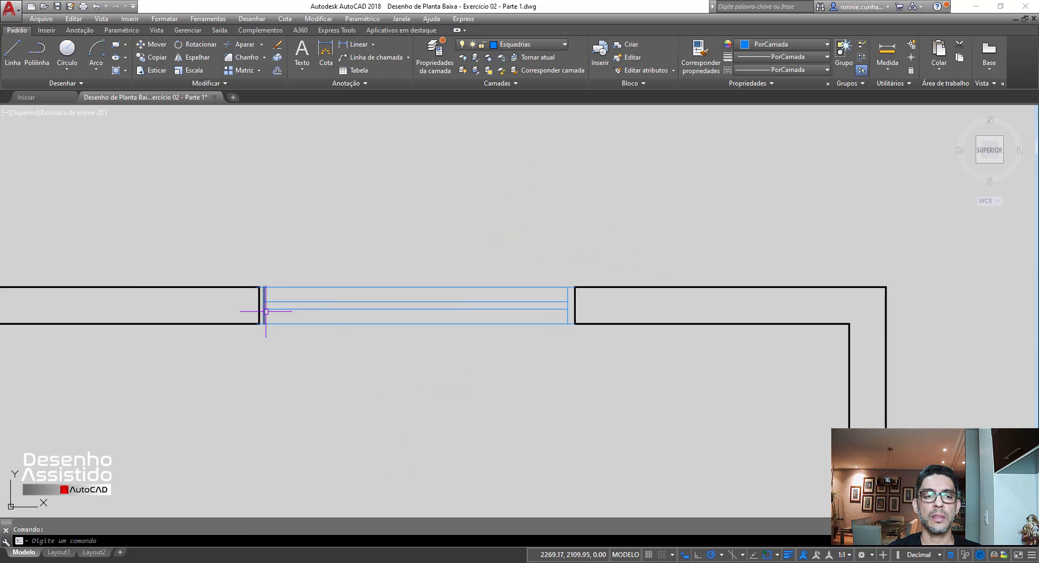
scroll(260, 295, up, 4)
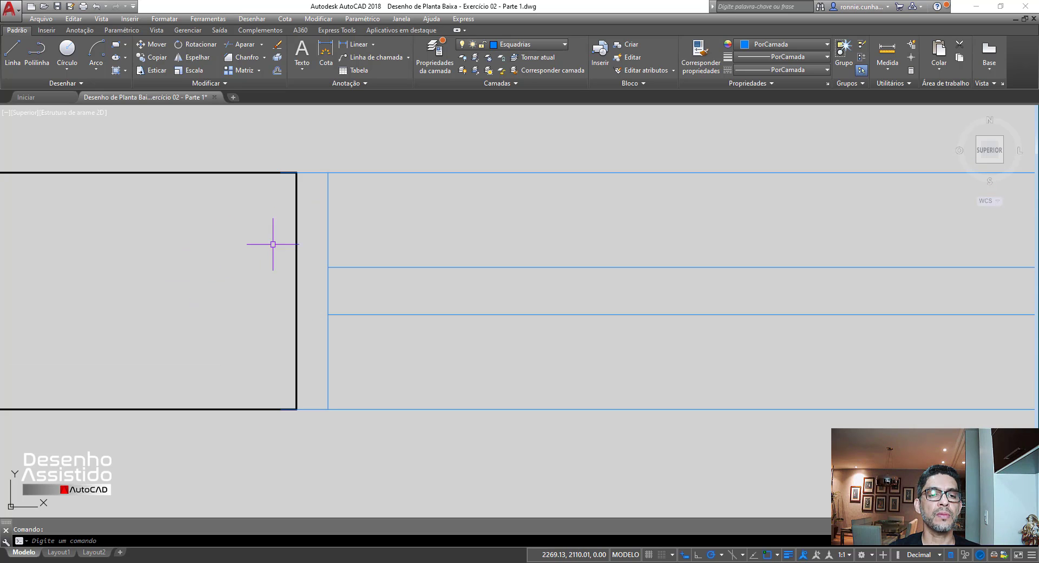
scroll(299, 249, down, 4)
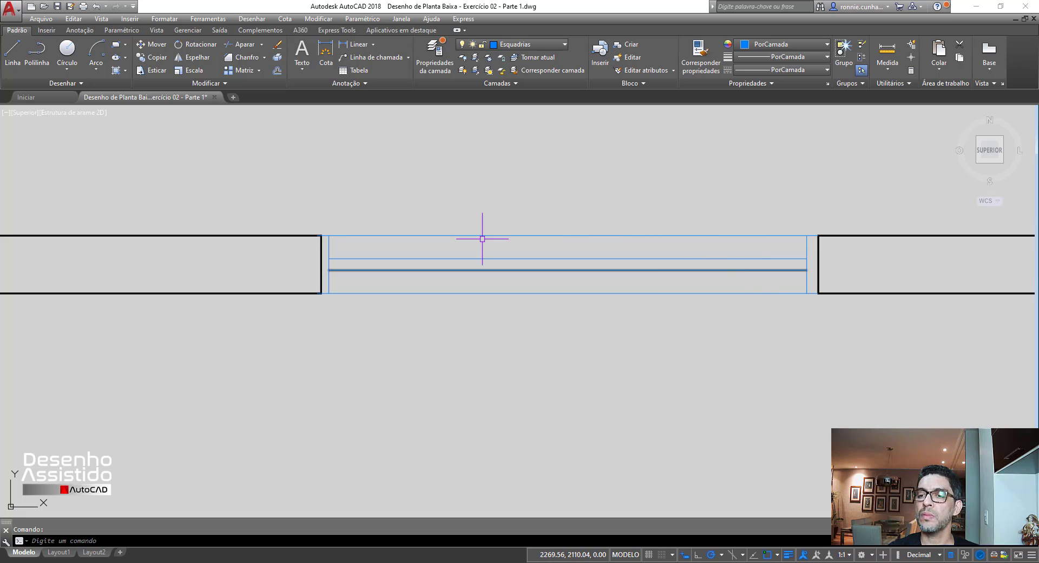
scroll(409, 263, down, 2)
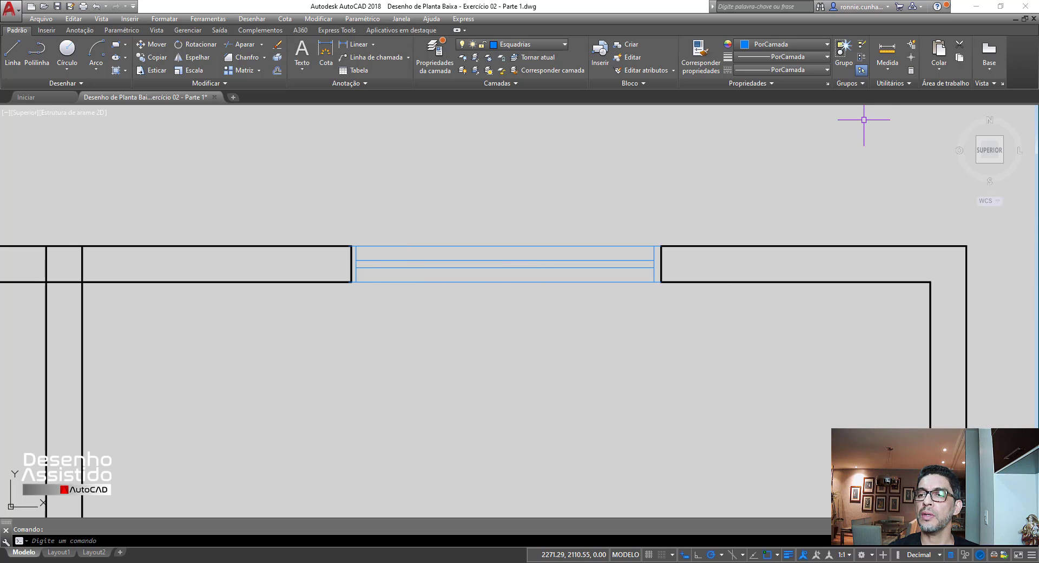
Measure the distance from the room's inner corner to the upper-wall window, and the width of the window opening.
click(887, 52)
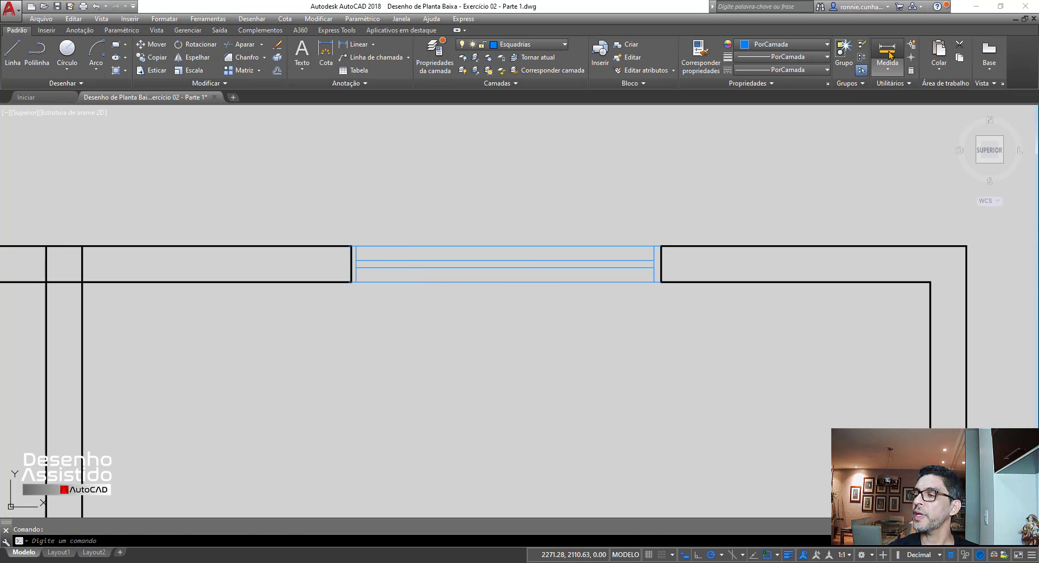
click(930, 282)
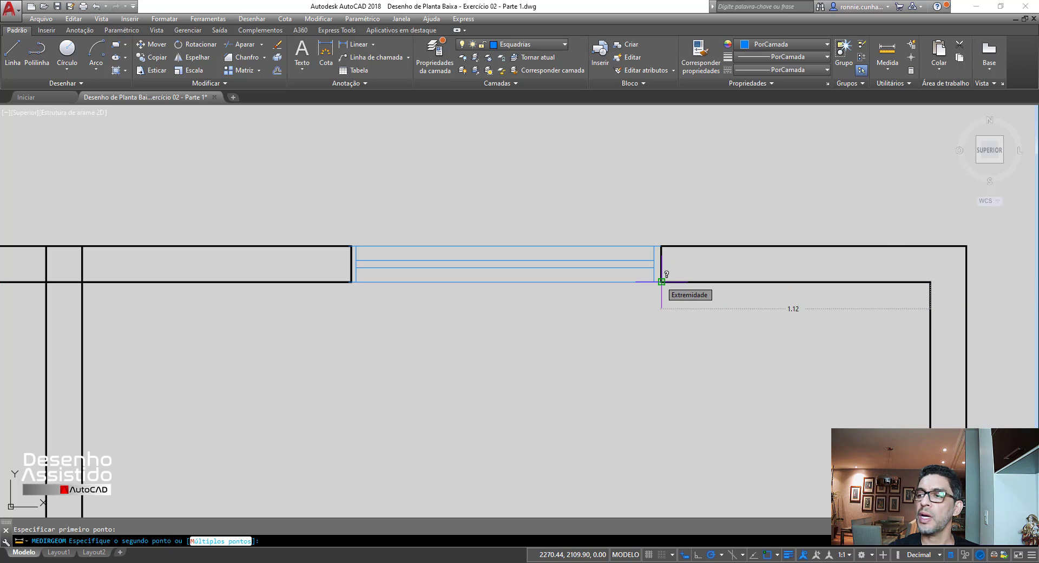
key(Escape)
click(878, 62)
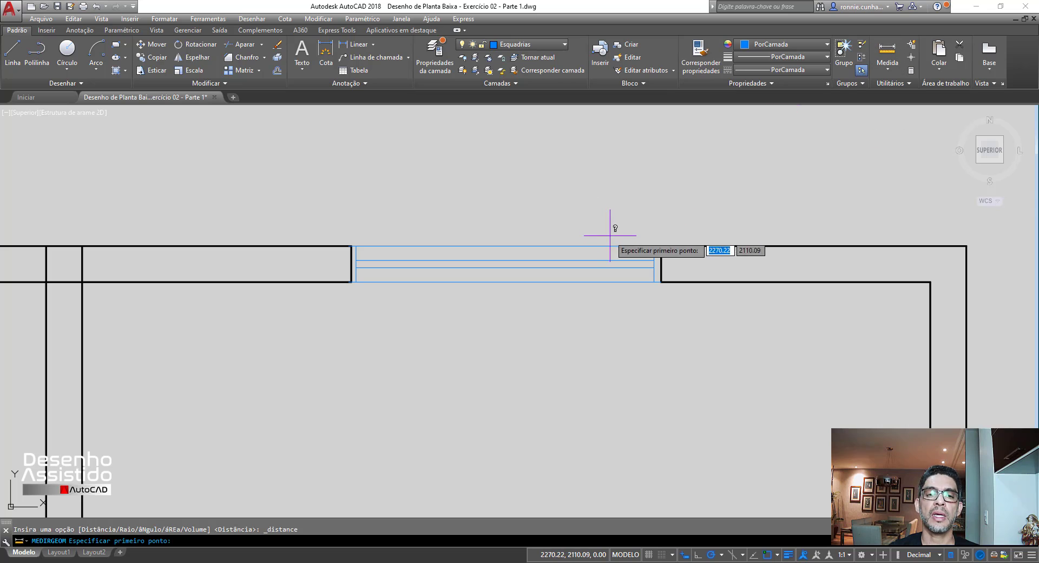
click(660, 246)
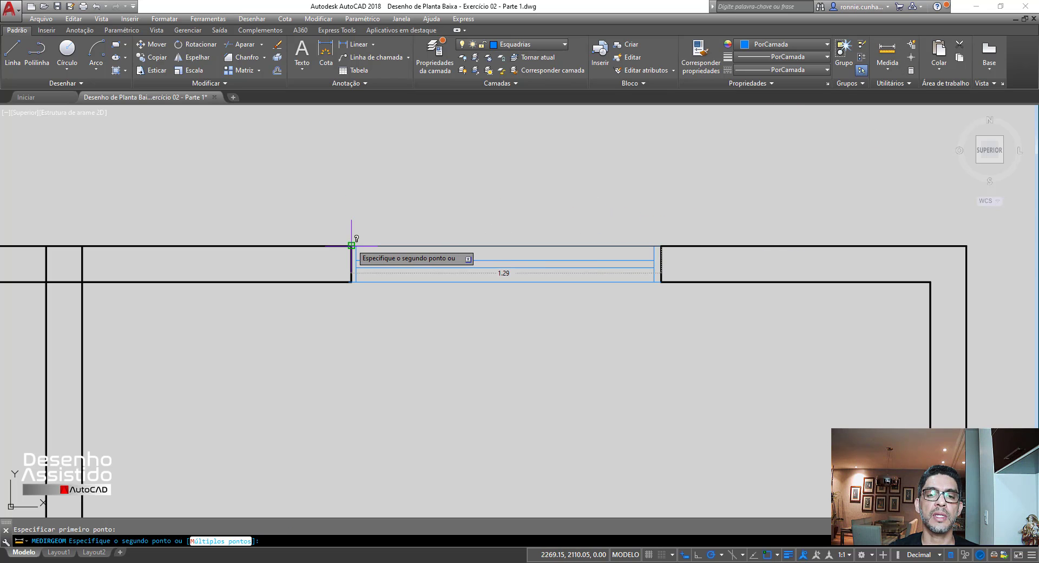
key(Escape)
Delete the vertical wall line at the left side of the upper-wall window opening.
scroll(351, 245, up, 5)
click(348, 267)
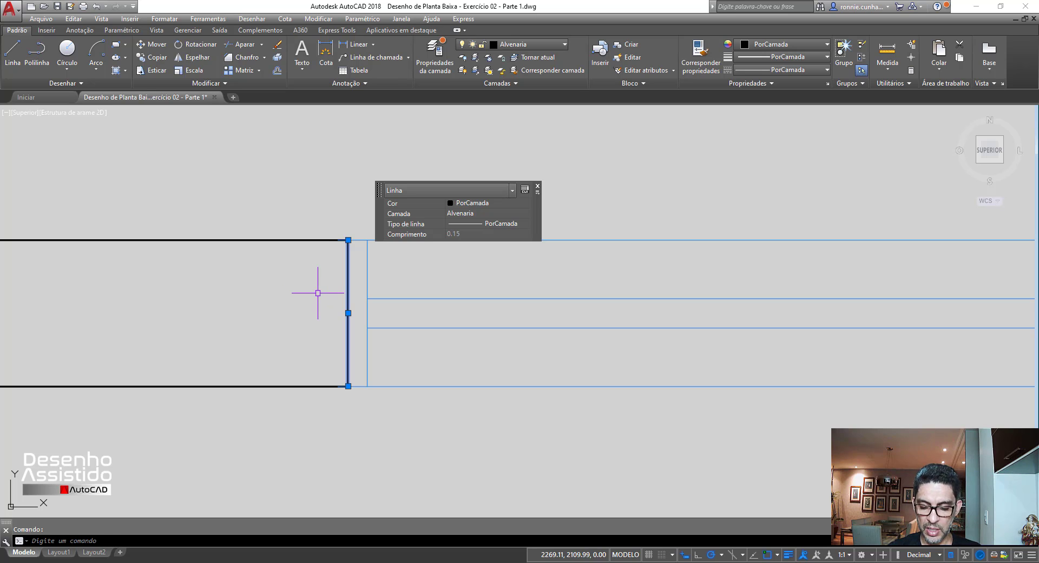
key(Delete)
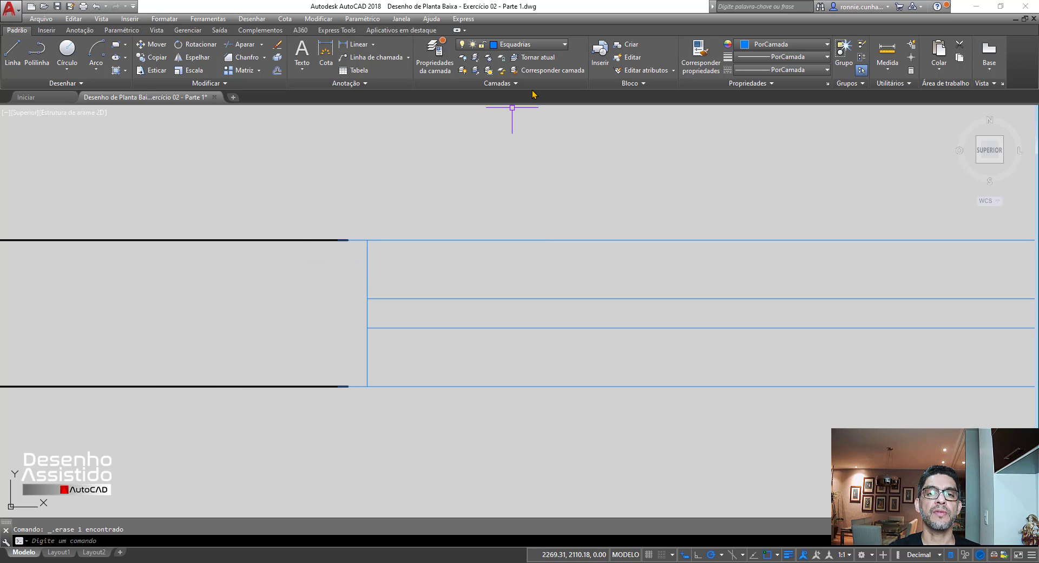
Make Alvenaria the current layer and draw a vertical line across the wall thickness at the window's left end.
click(540, 45)
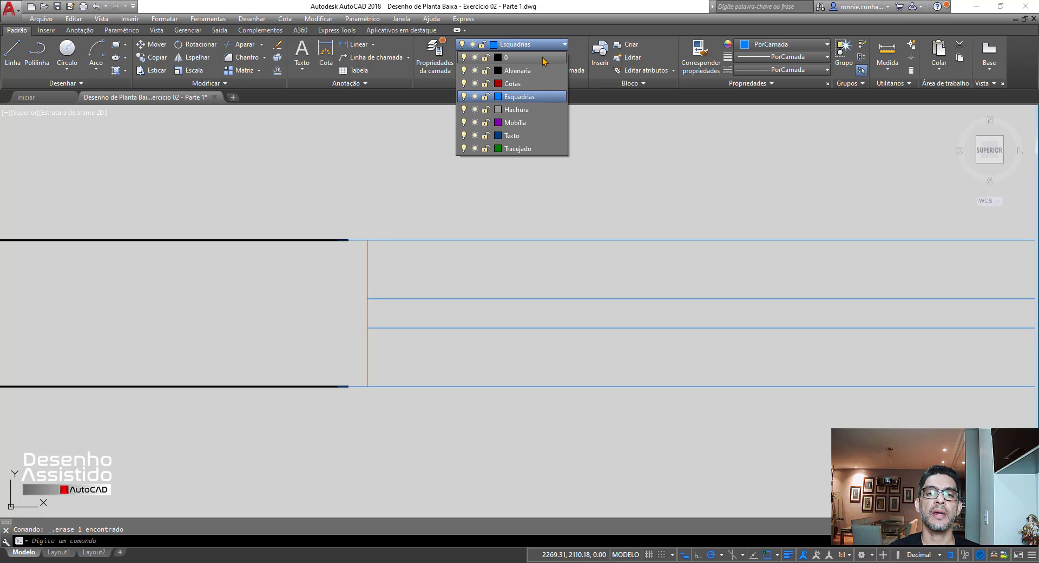
click(528, 71)
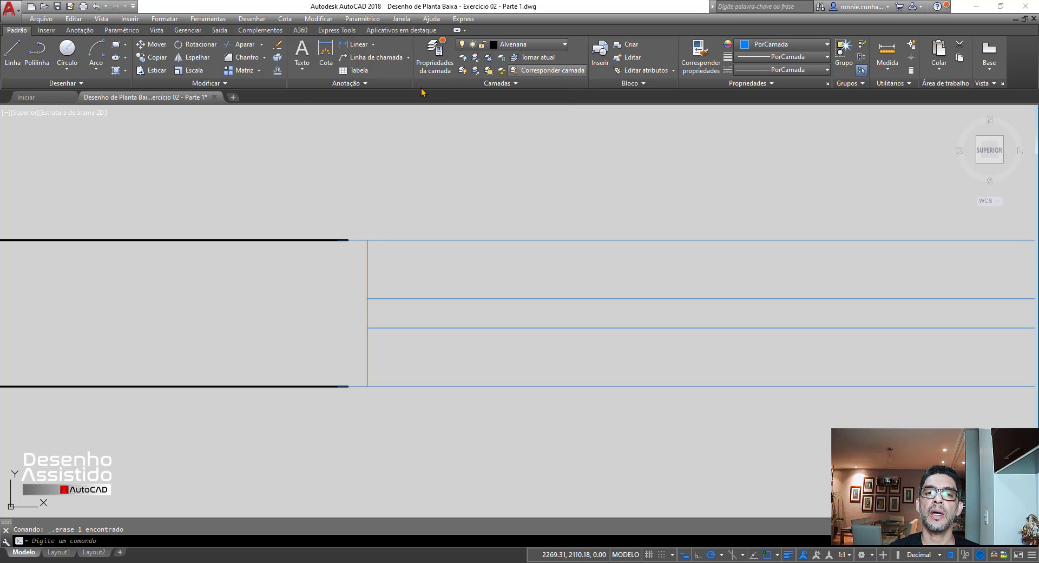
click(12, 52)
click(339, 240)
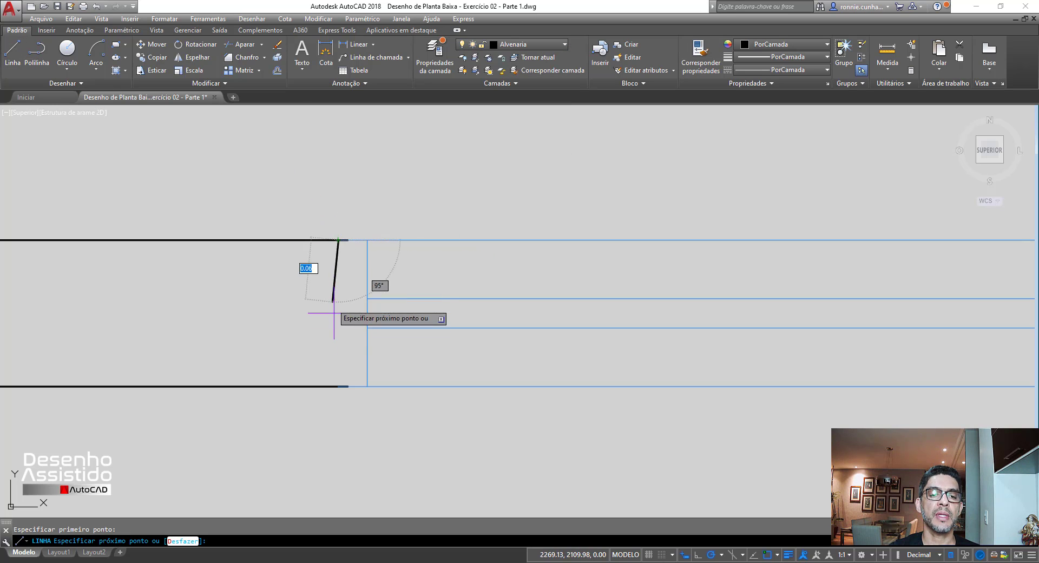
click(338, 385)
key(Escape)
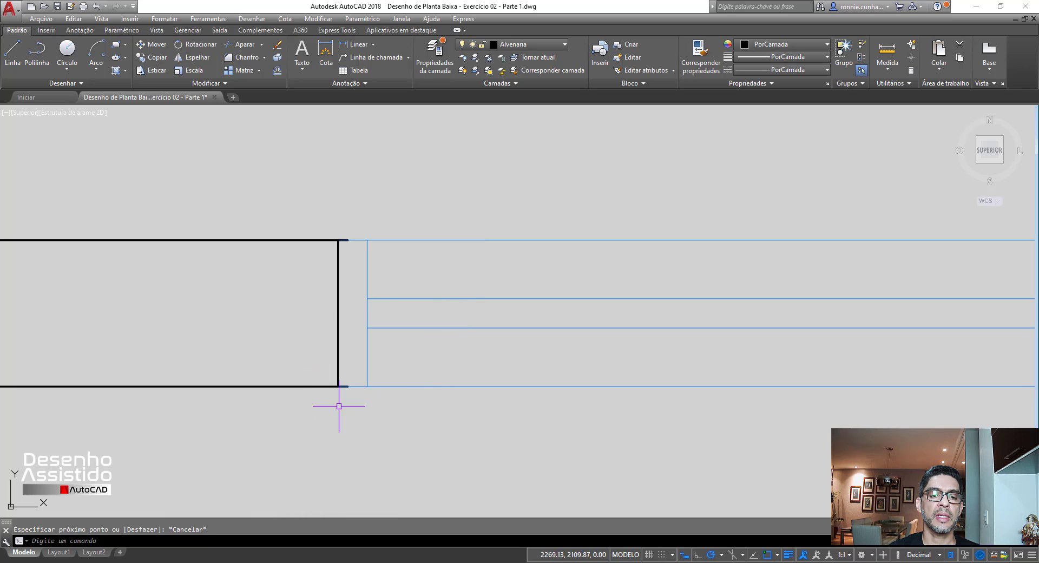
Shorten the outer and inner wall lines left of the window so both end at the new vertical line.
scroll(346, 243, up, 4)
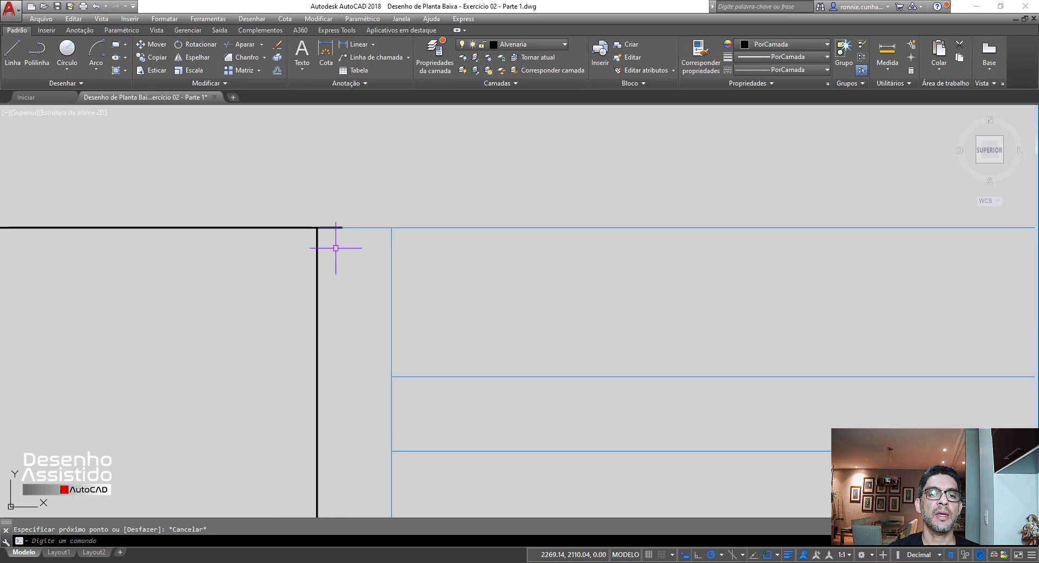
click(255, 227)
click(342, 228)
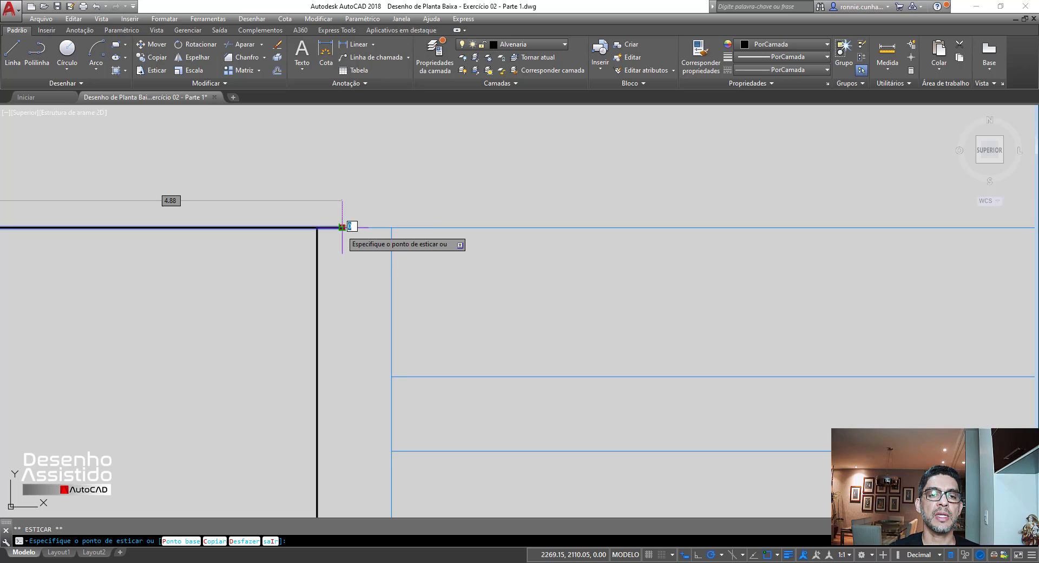
key(Escape)
scroll(339, 189, down, 2)
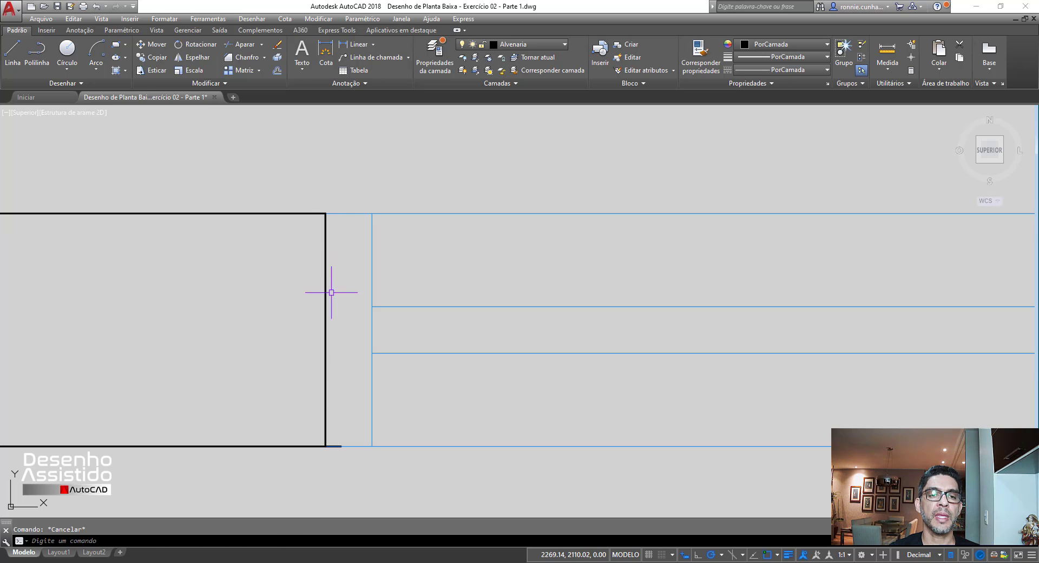
click(287, 446)
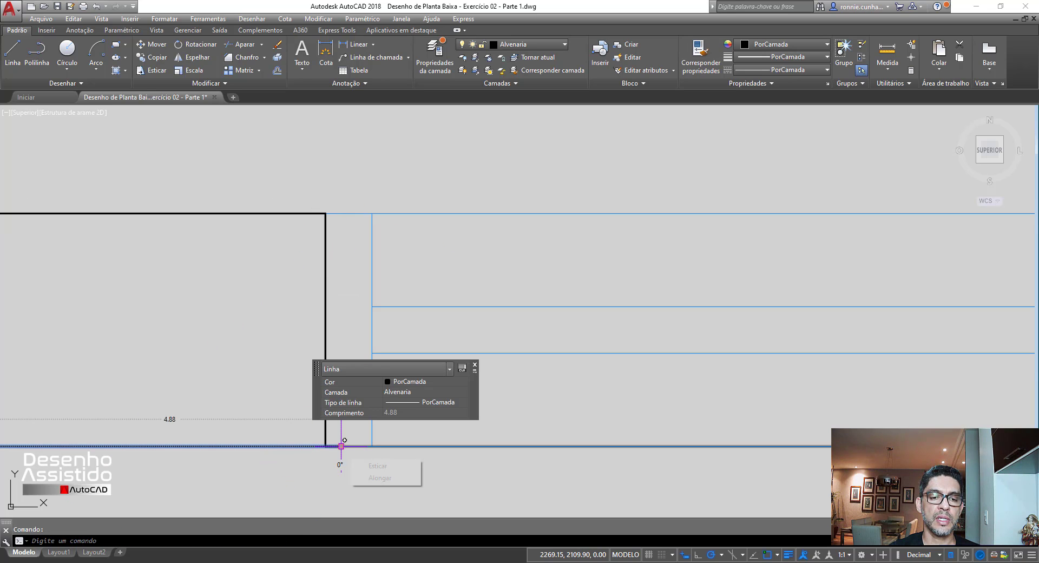
click(341, 447)
click(325, 445)
key(Escape)
scroll(396, 356, down, 2)
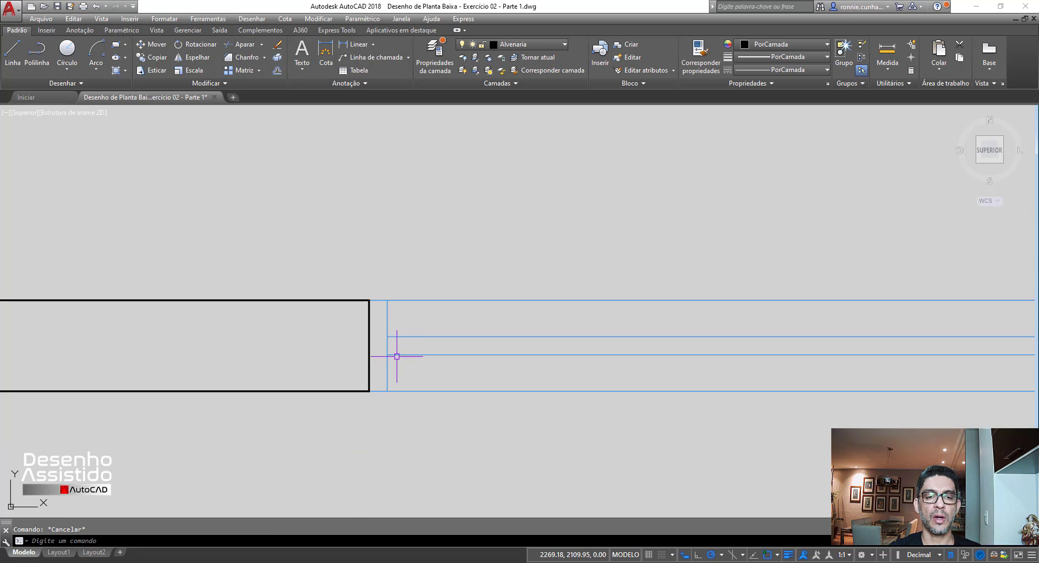
Examine the overall floor plan and the stretch of upper wall between the two vertical partitions.
scroll(377, 362, down, 3)
scroll(465, 278, down, 4)
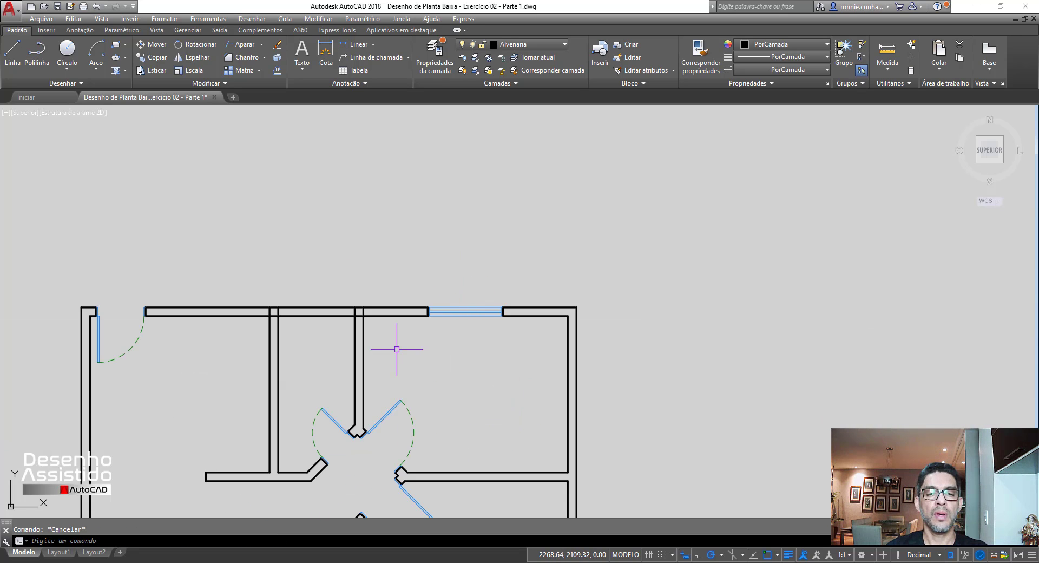
scroll(295, 371, up, 2)
scroll(255, 283, up, 2)
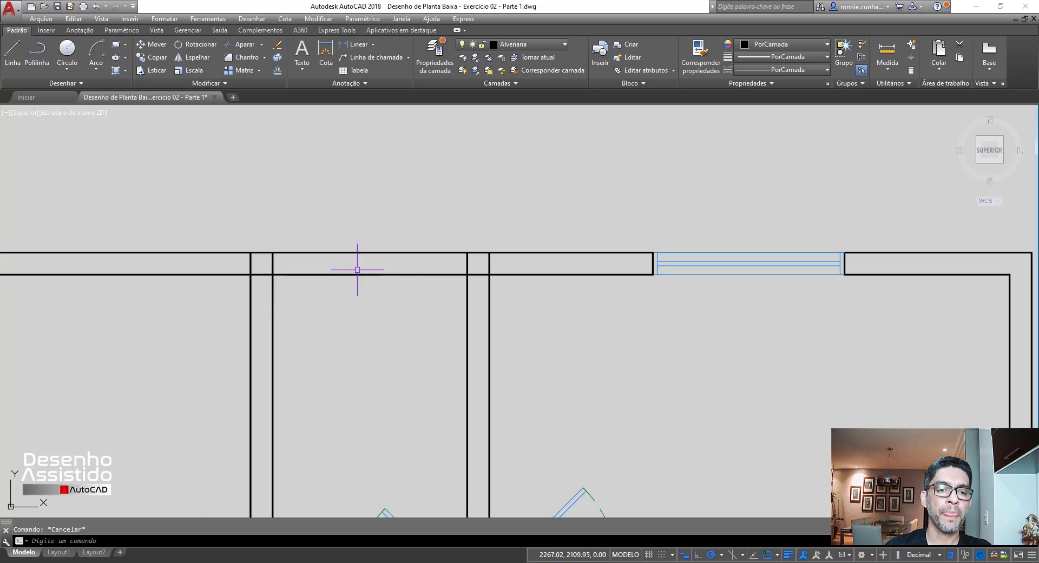
scroll(373, 236, down, 2)
scroll(372, 236, down, 3)
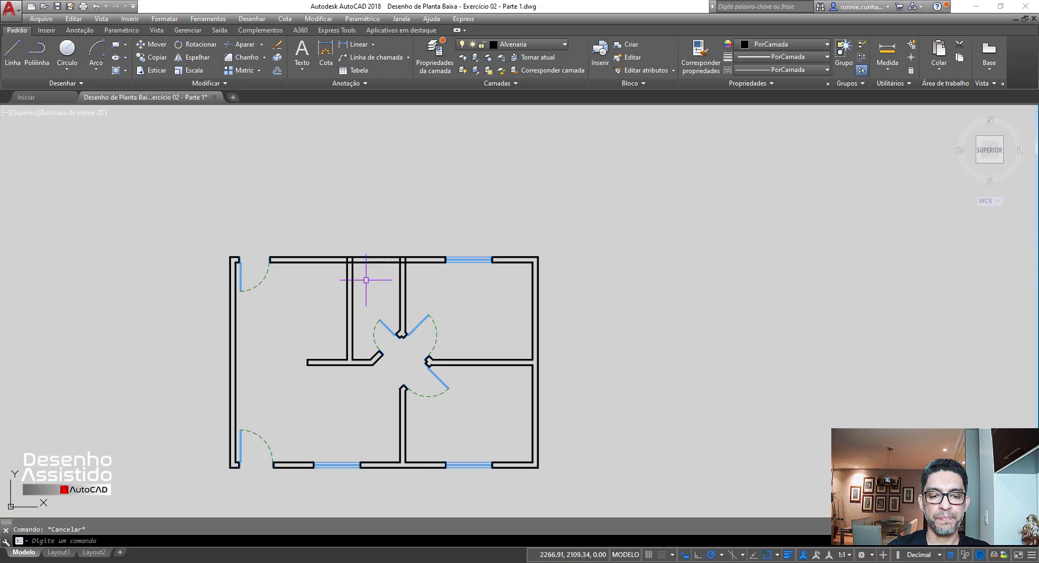
scroll(364, 255, up, 5)
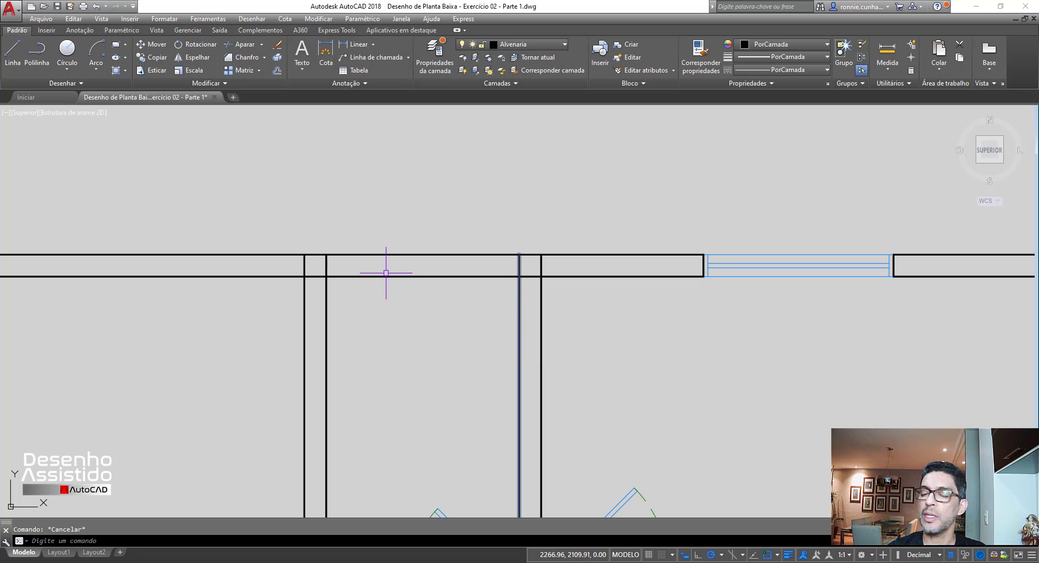
scroll(453, 281, up, 2)
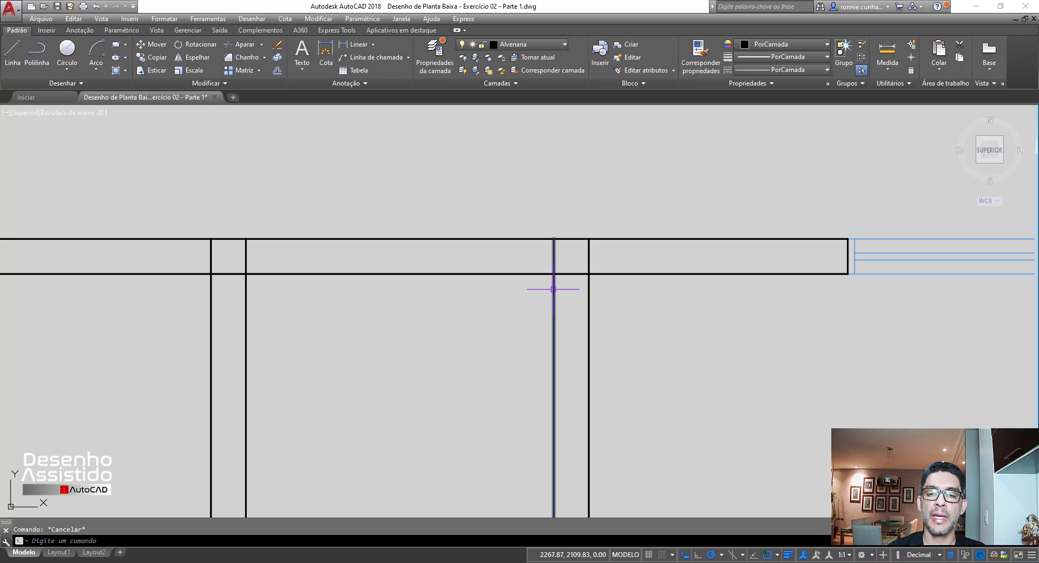
Offset the facing lines of the two vertical partitions 0.26 into the narrow room between them.
click(277, 72)
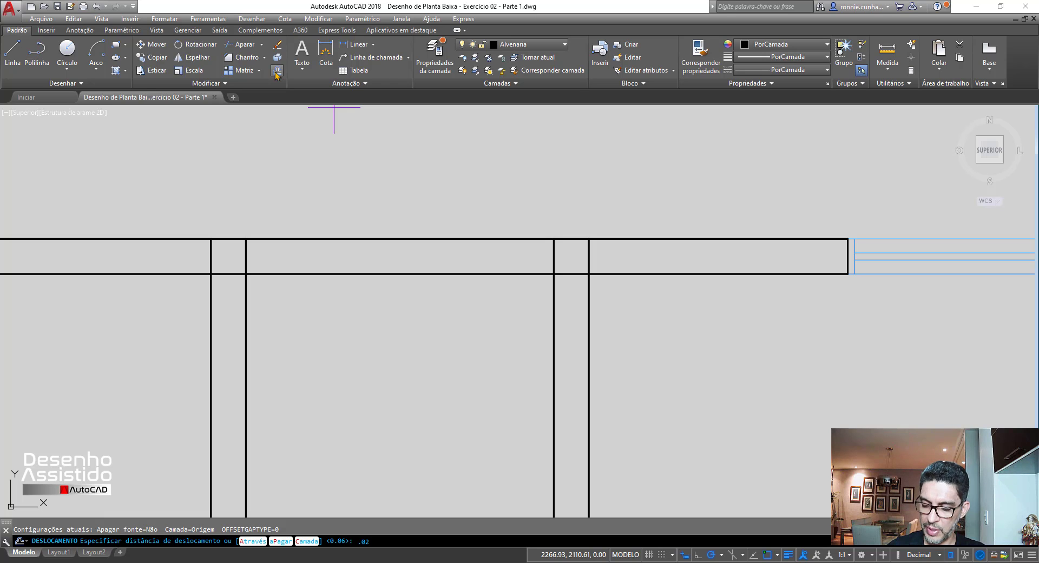
key(Return)
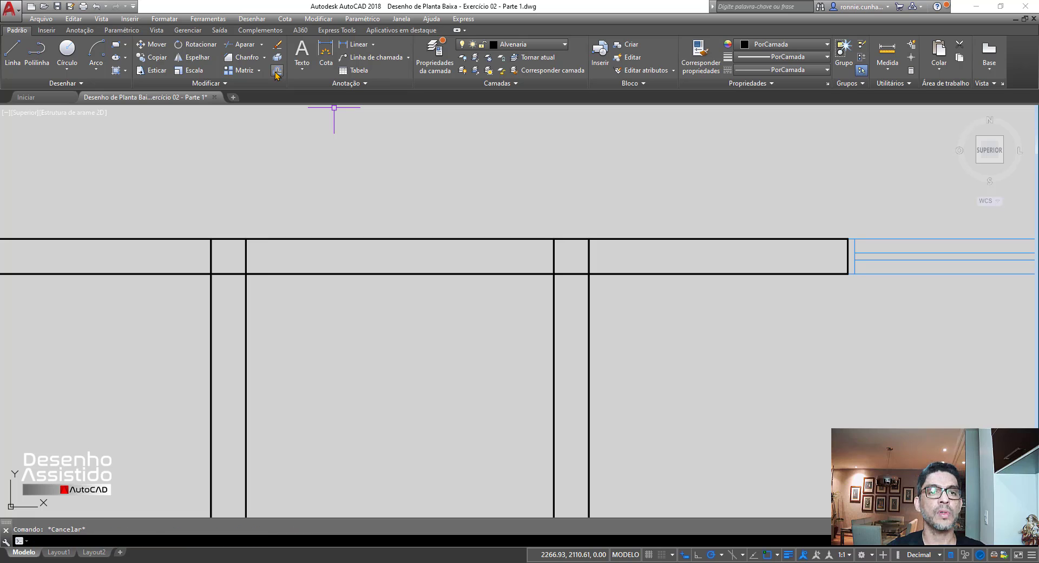
click(276, 72)
text(0.2)
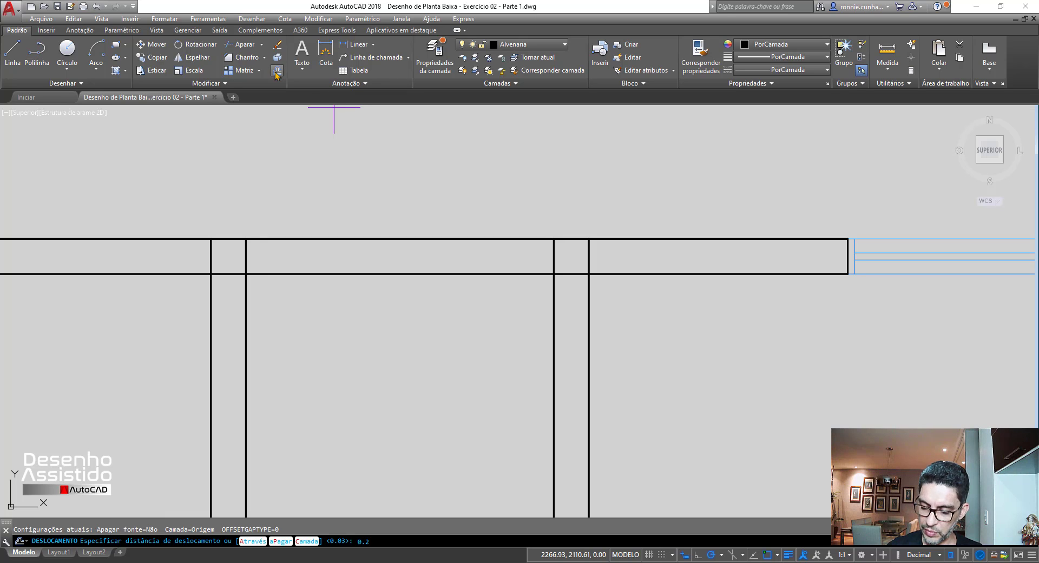
text(6)
key(Return)
click(247, 251)
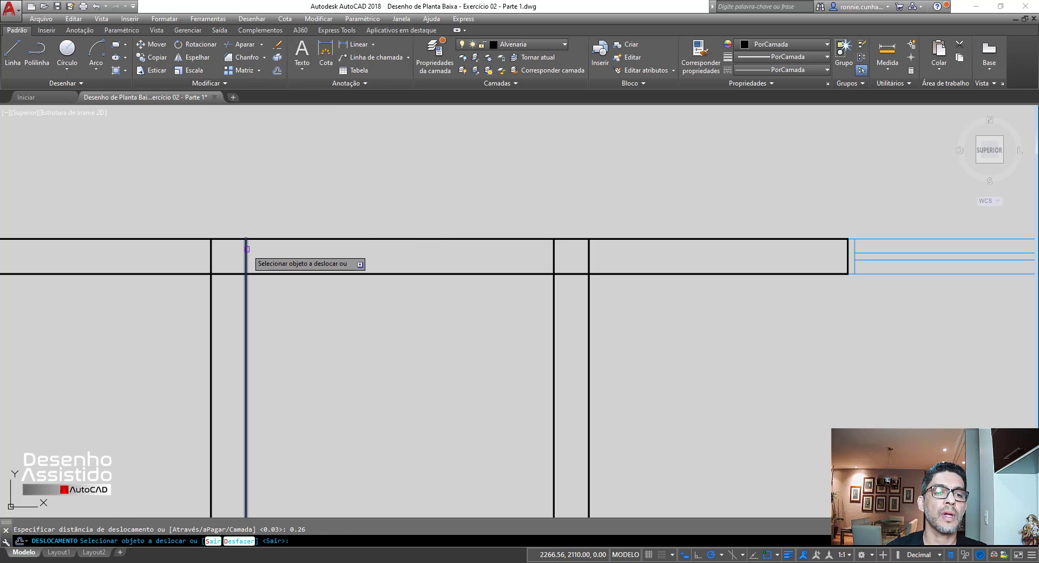
click(330, 254)
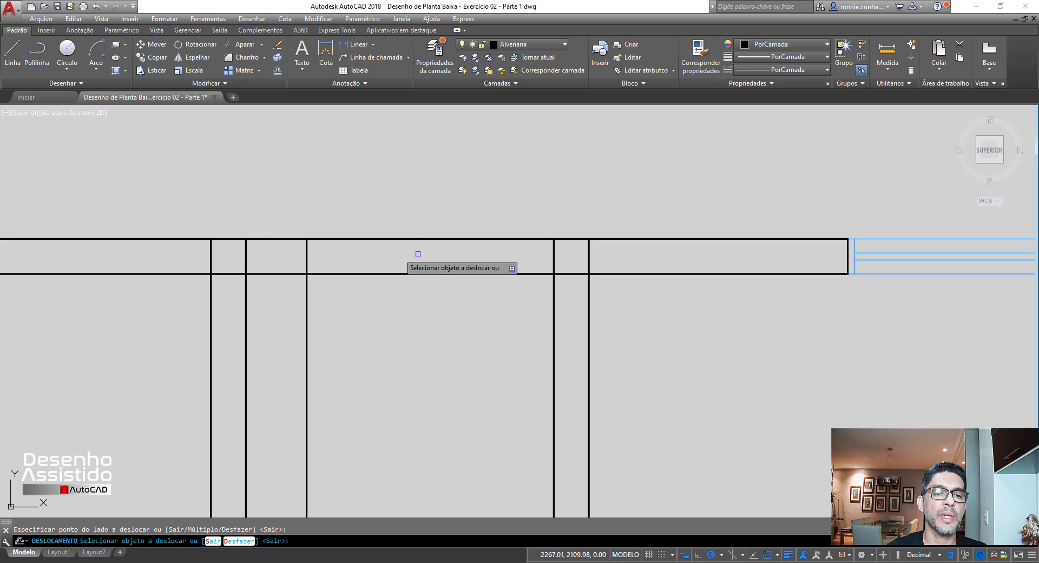
click(554, 254)
click(414, 250)
key(Escape)
Trim the two offset lines below the upper wall, leaving only their segments within the wall thickness.
scroll(343, 250, down, 4)
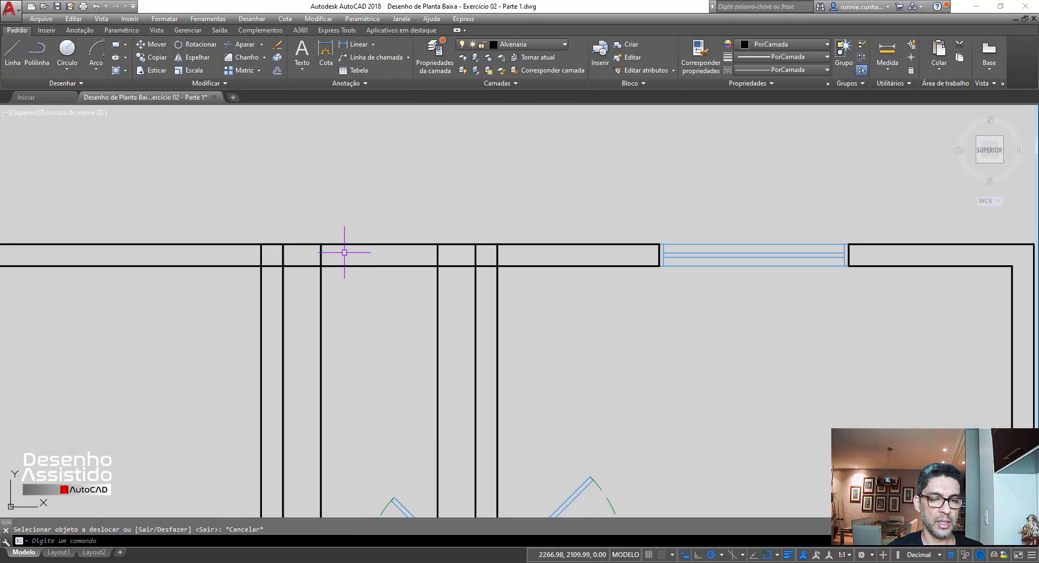
click(233, 47)
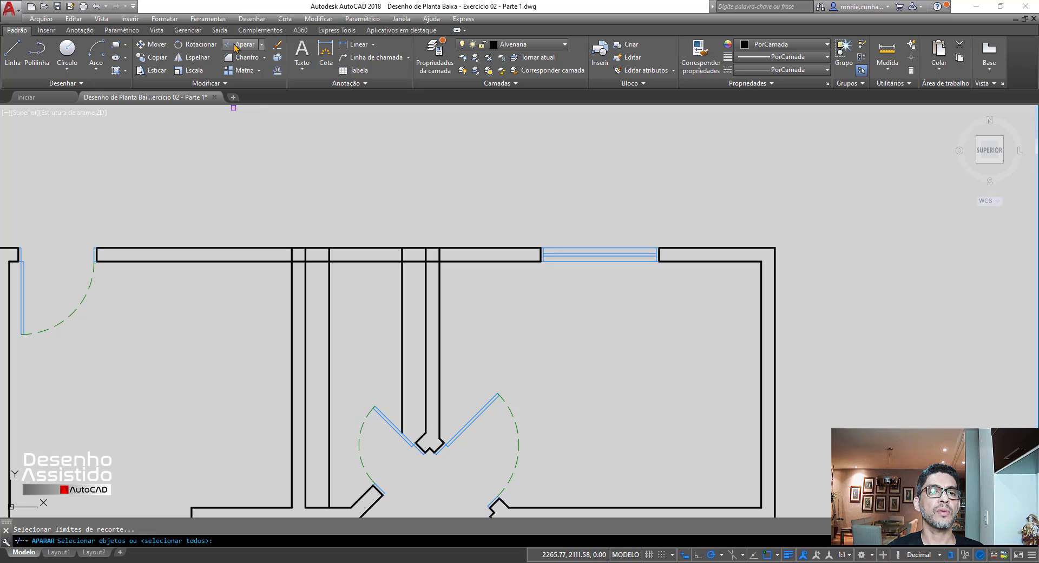
key(Return)
click(329, 304)
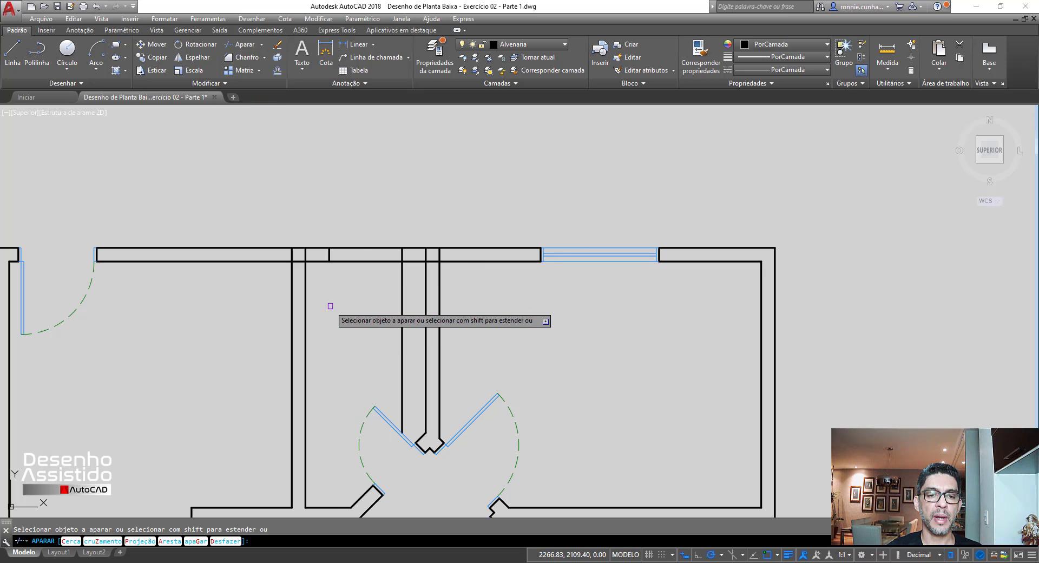
click(402, 312)
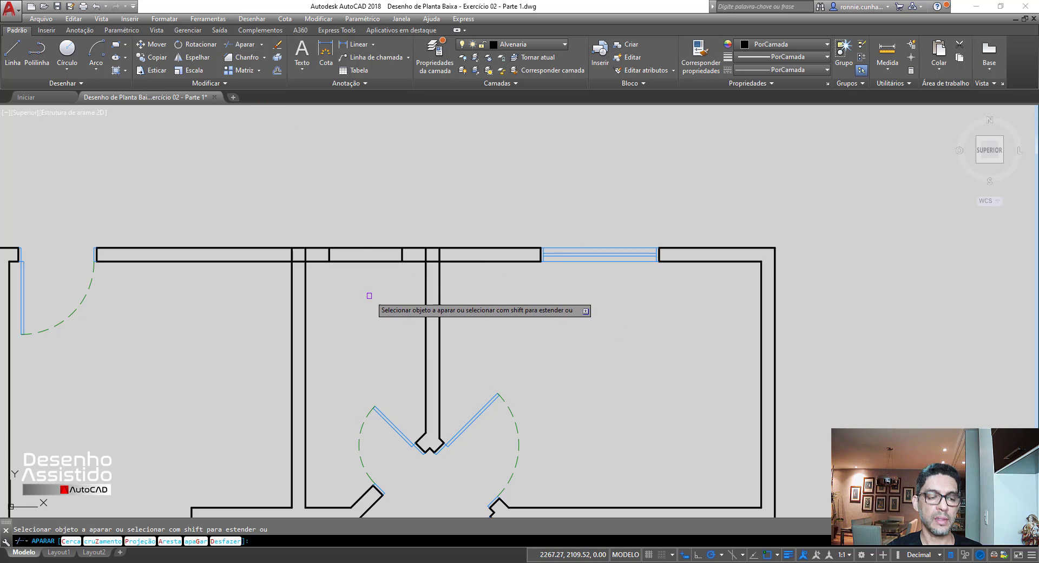
Trim the overlapping wall lines where the two vertical partitions meet the upper wall to open both junctions.
scroll(334, 262, up, 4)
click(263, 239)
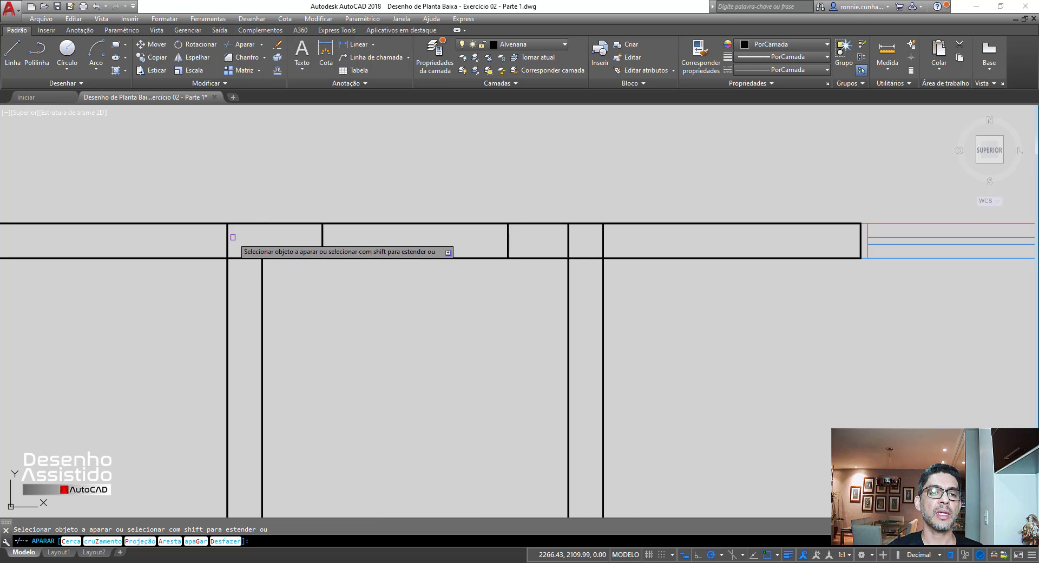
click(227, 237)
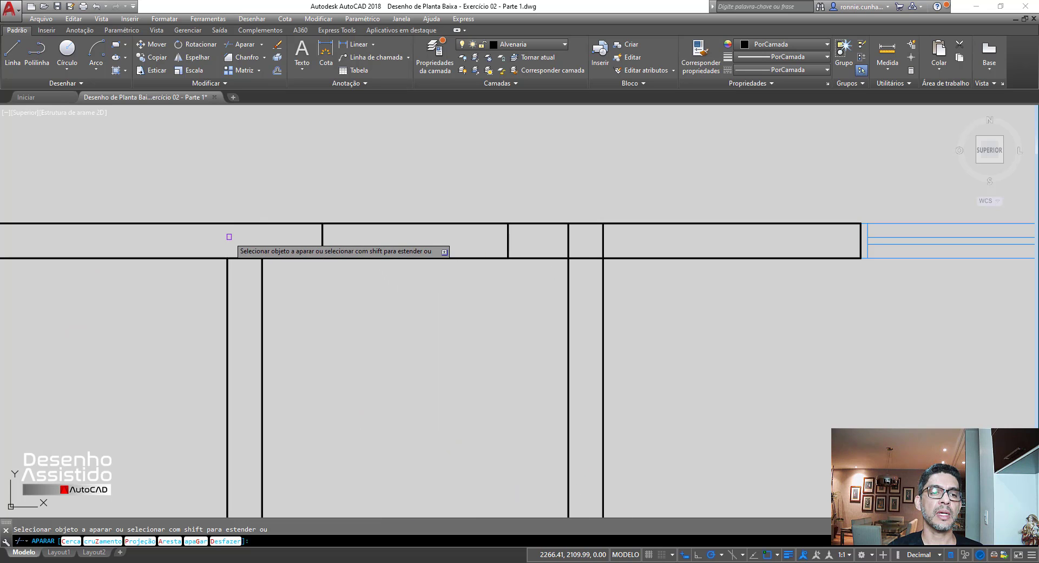
click(568, 234)
click(602, 239)
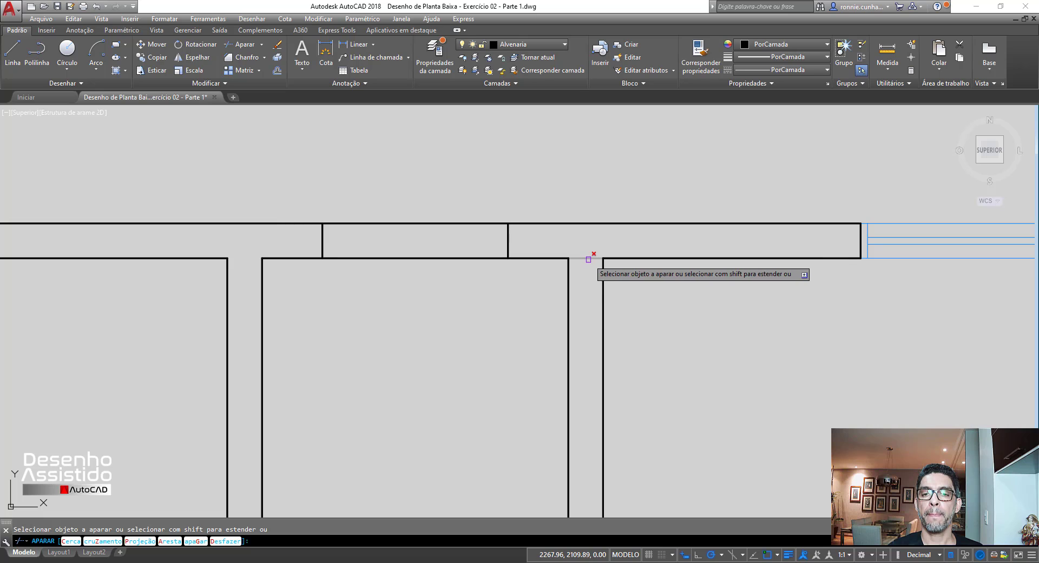
key(Escape)
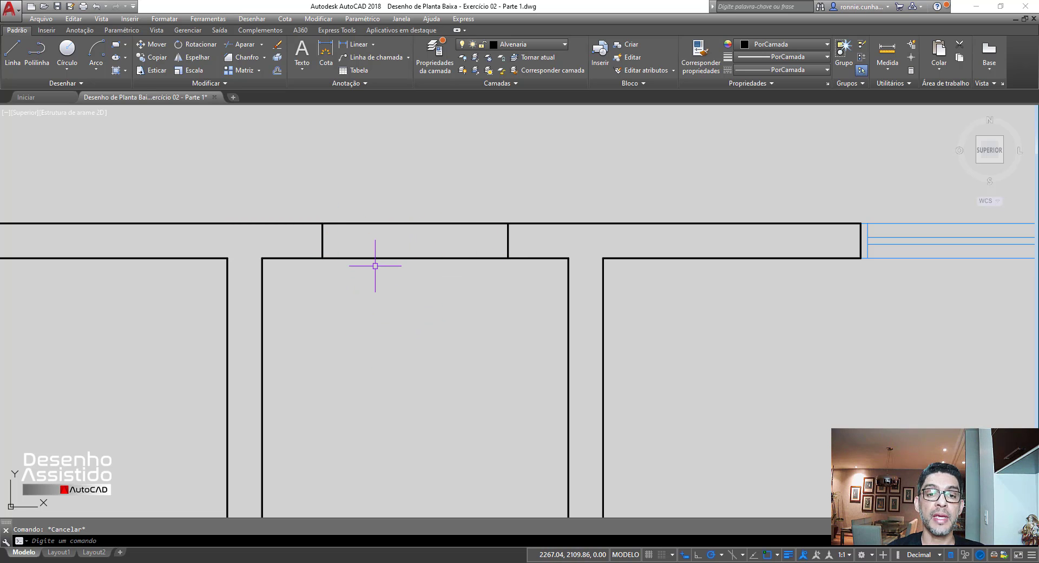
scroll(375, 266, down, 2)
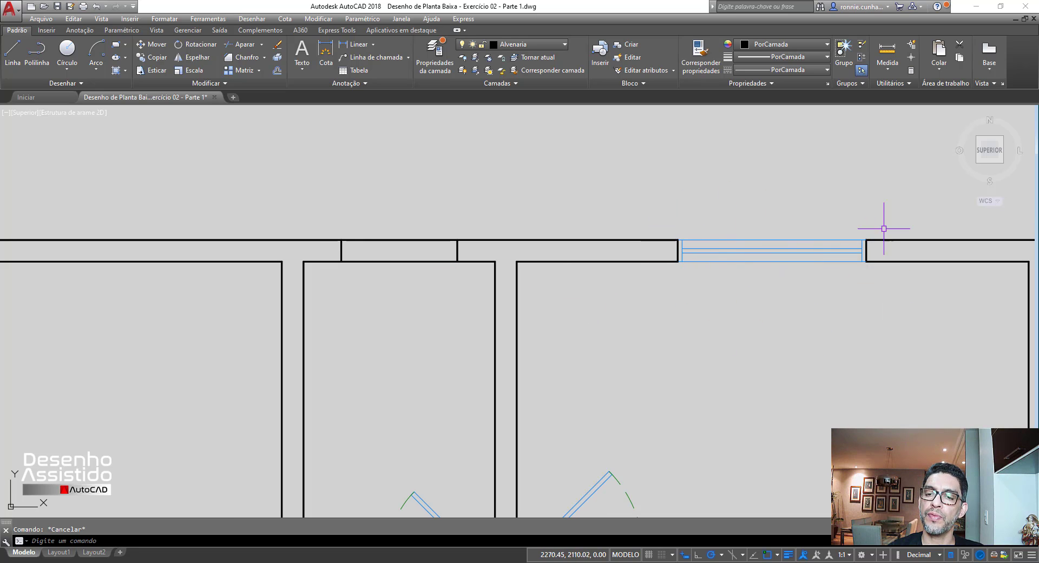
scroll(295, 241, up, 4)
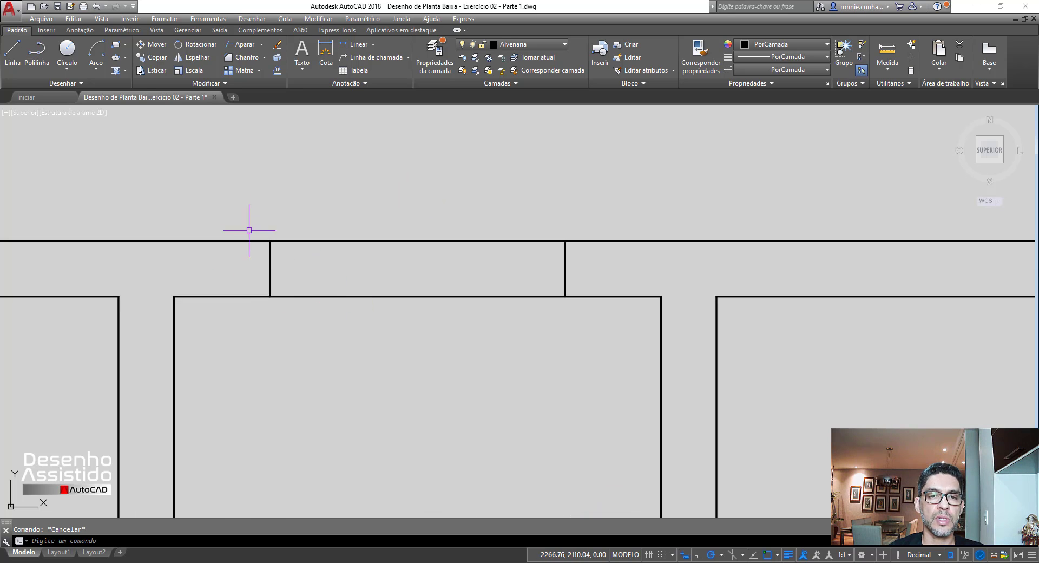
click(881, 54)
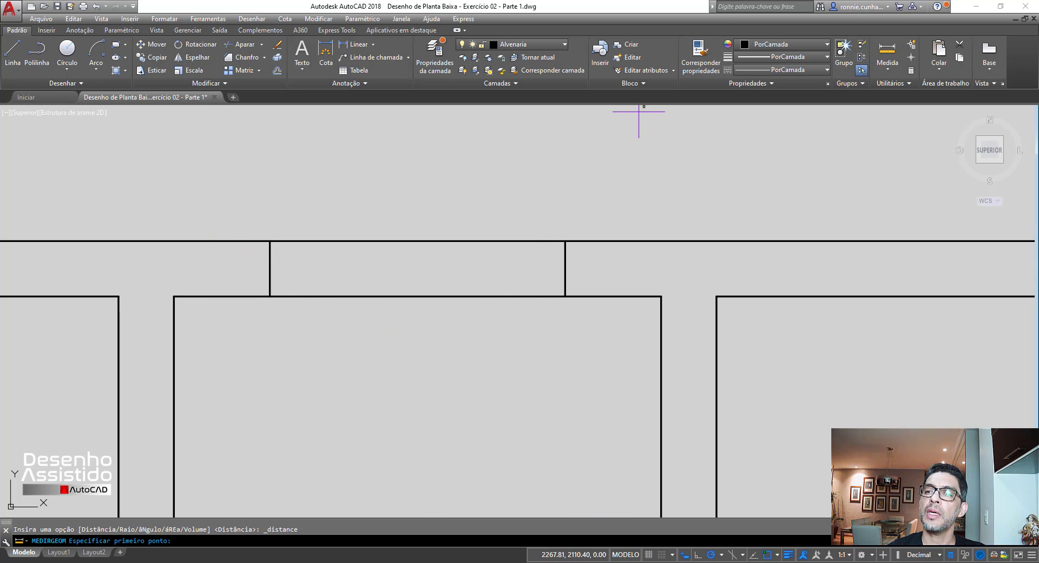
click(269, 240)
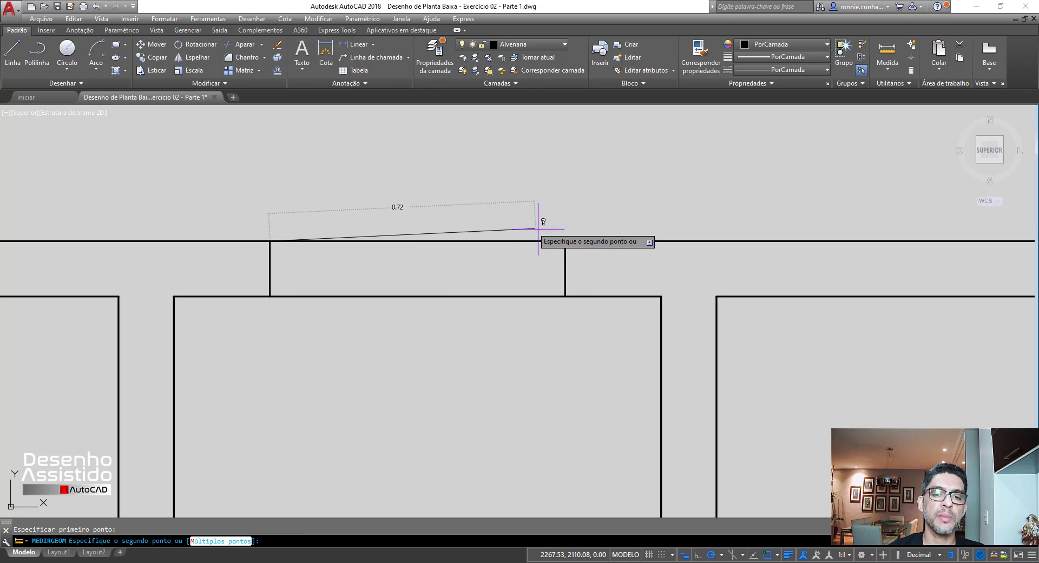
key(Escape)
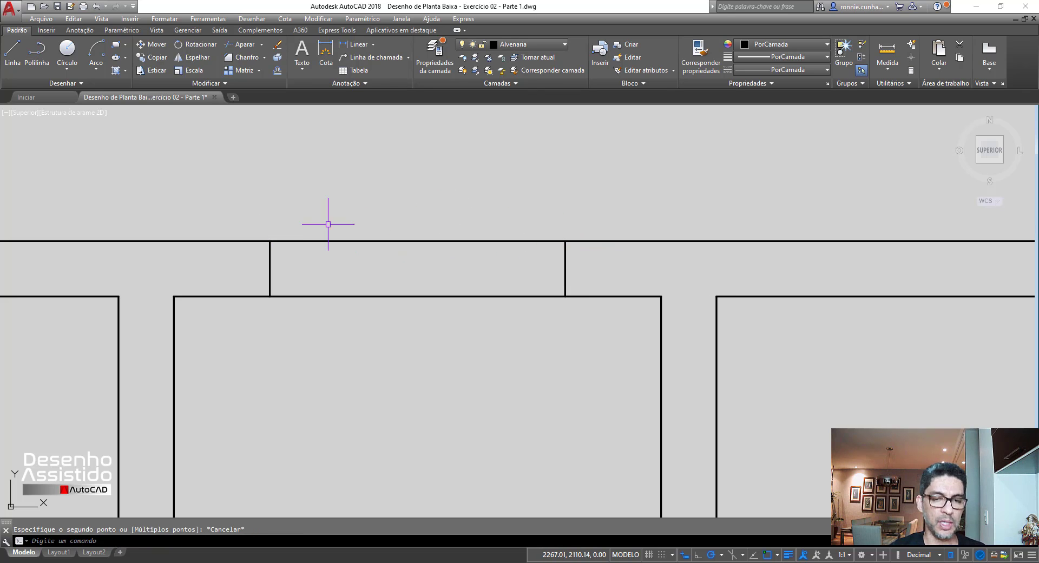
Move the two short vertical lines inside the upper wall's thickness to the Tracejado layer.
click(270, 260)
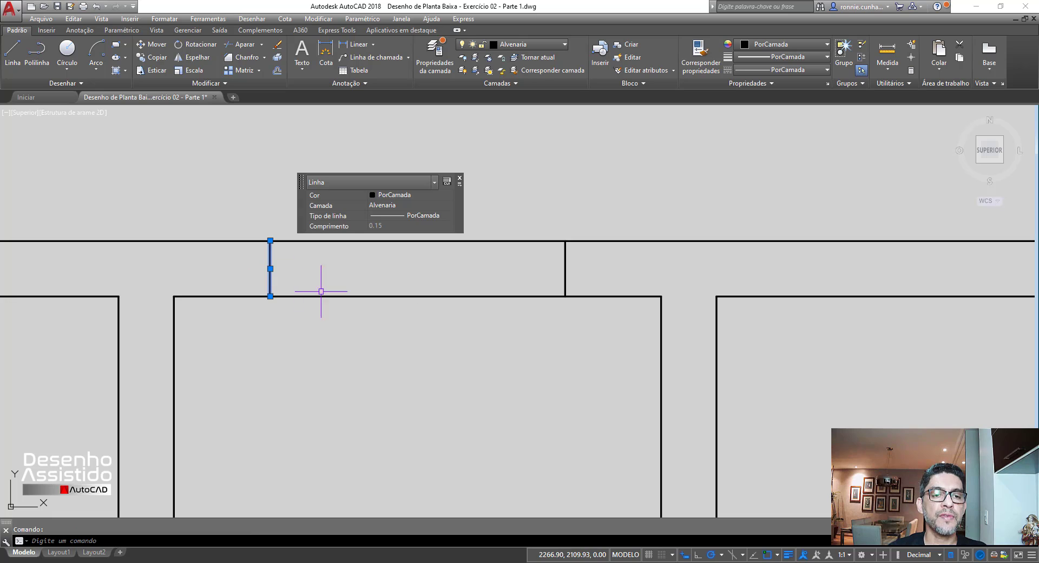
click(565, 267)
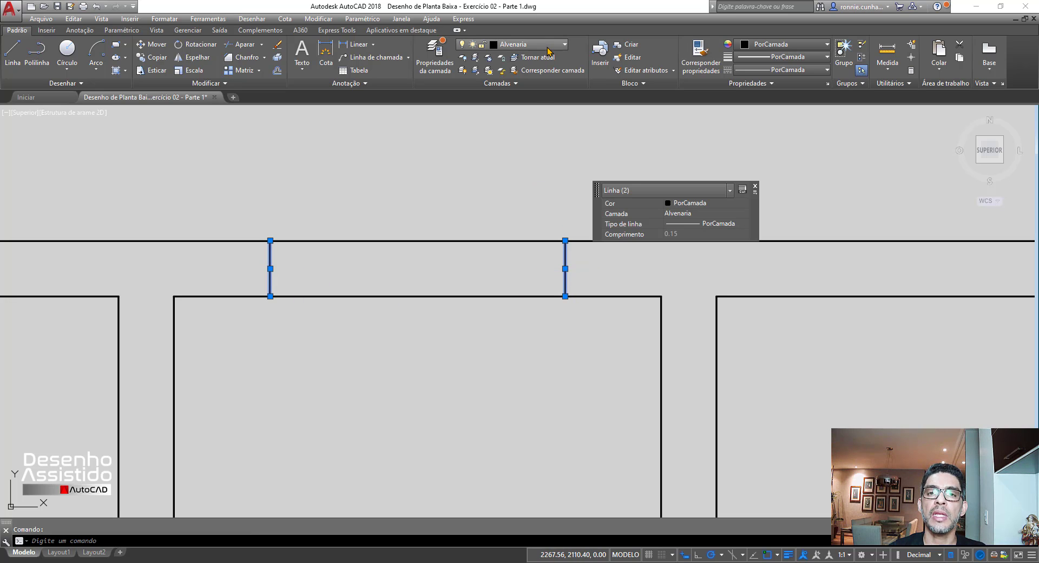
click(528, 45)
click(518, 149)
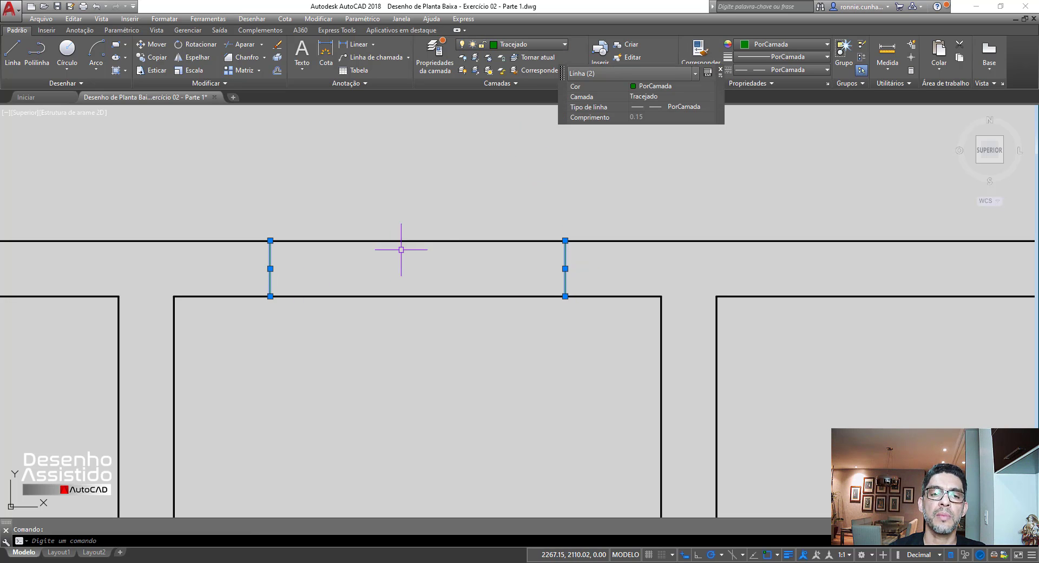
key(Escape)
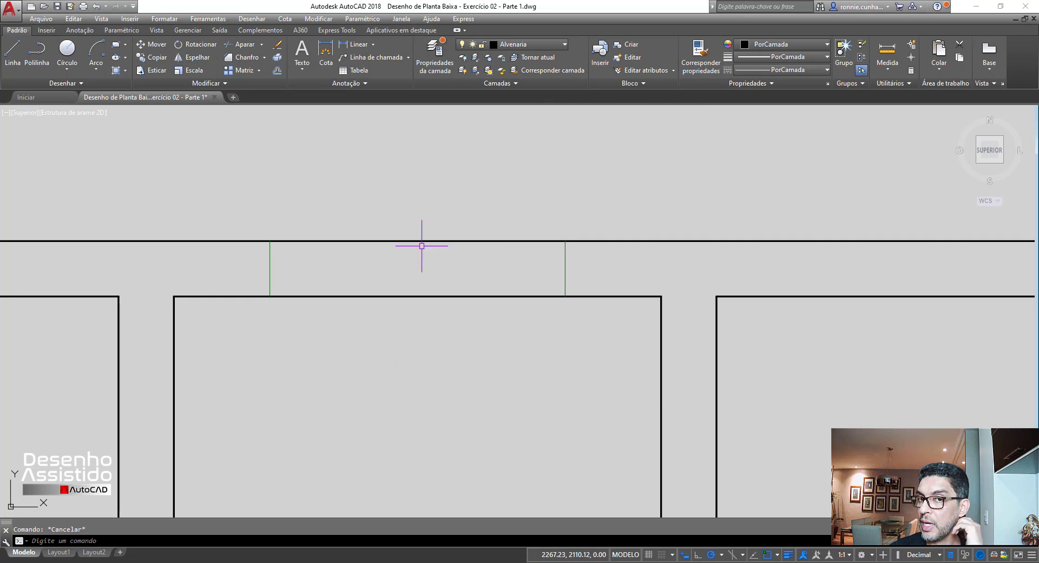
Set the global linetype scale factor to 0.005 so the short lines in the upper wall display as dashed.
scroll(270, 285, up, 2)
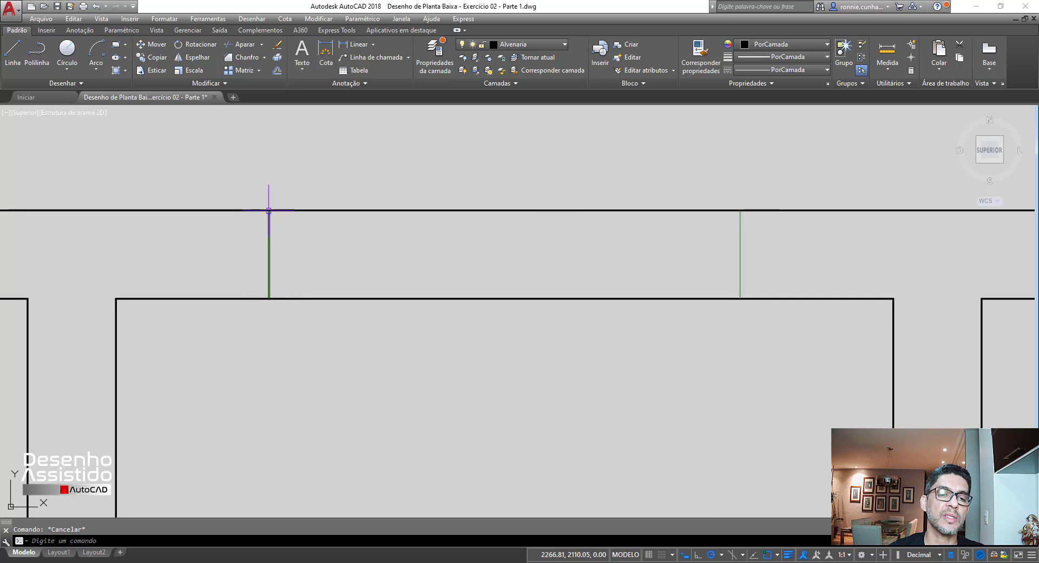
click(826, 70)
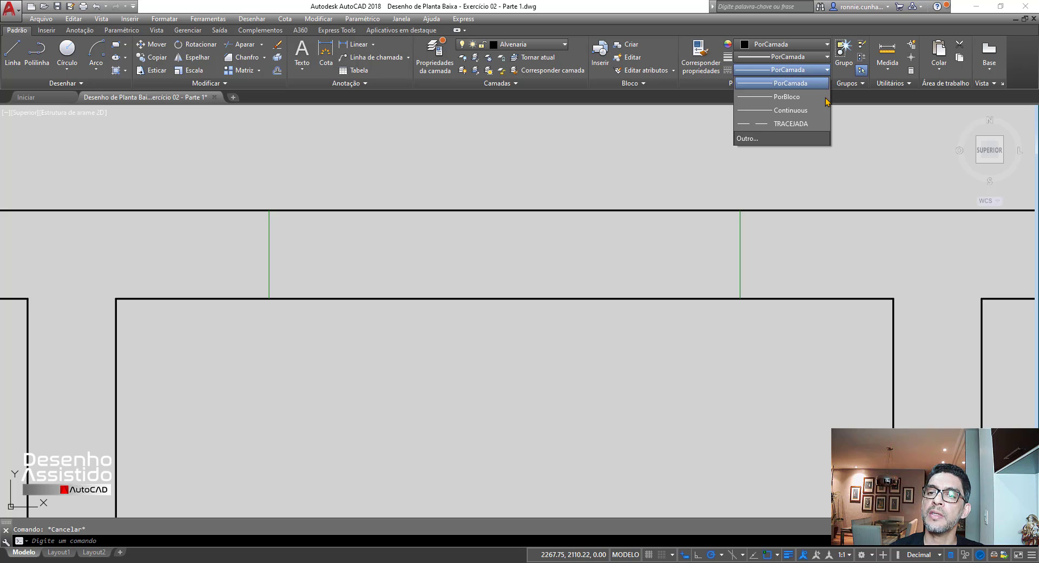
click(815, 139)
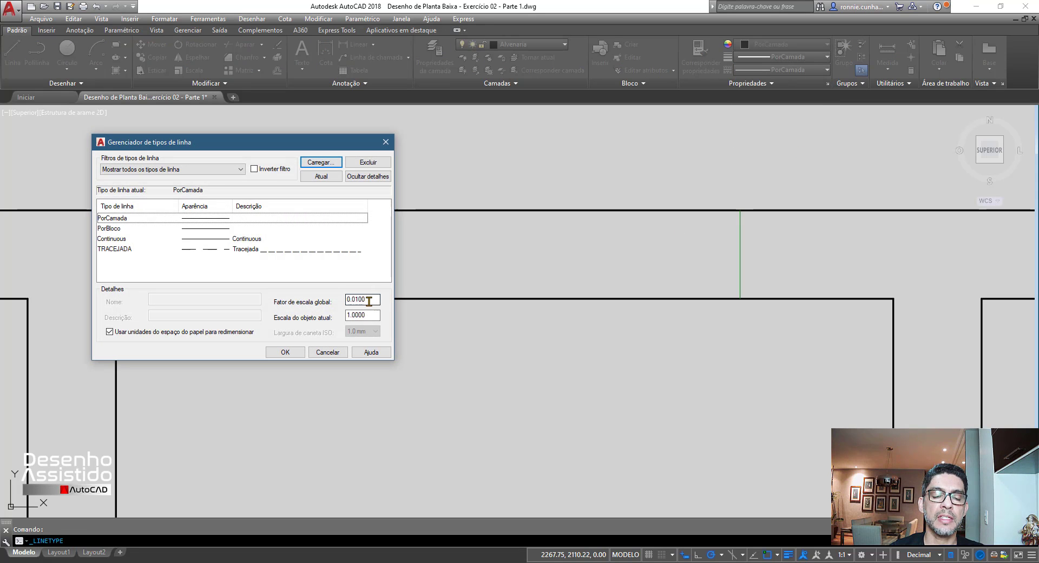
drag(369, 301, 357, 300)
text(0)
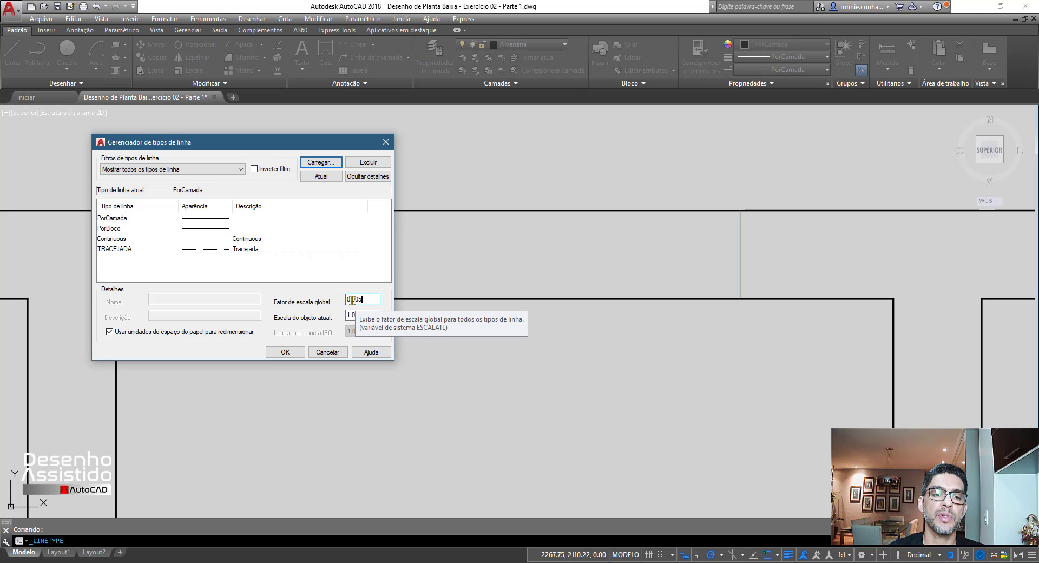
click(285, 353)
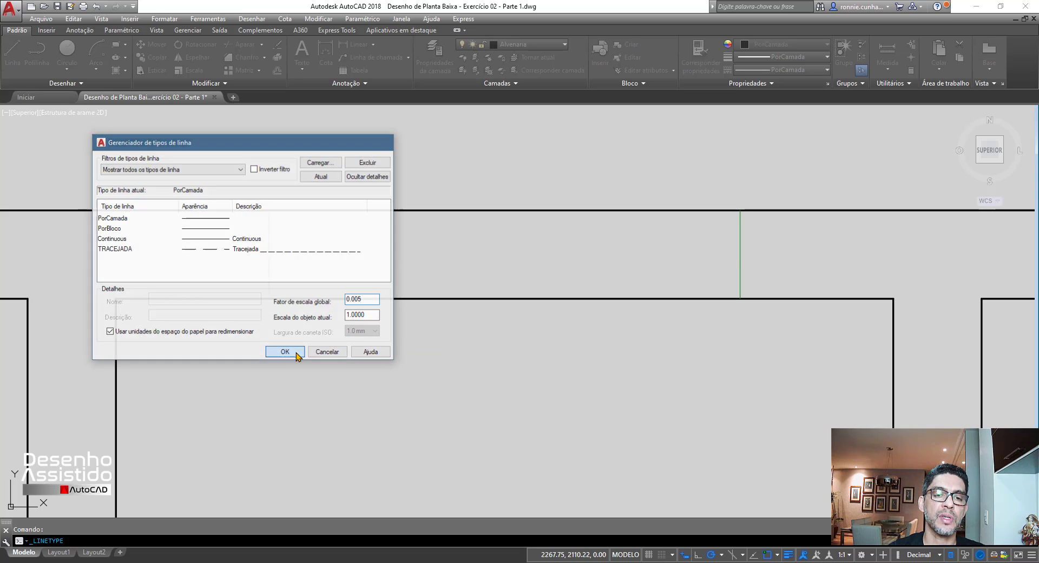
scroll(379, 257, down, 5)
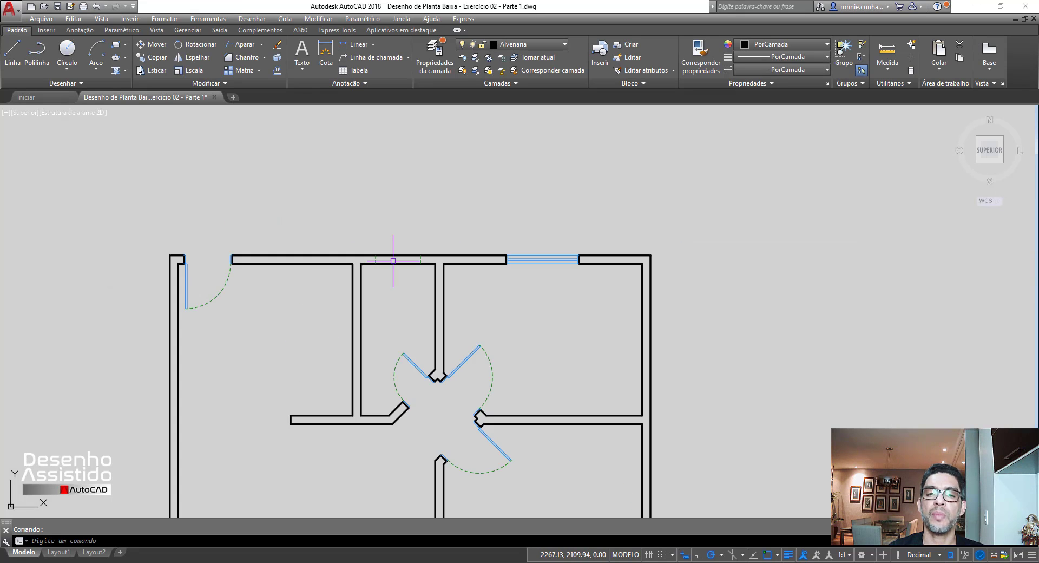
scroll(193, 278, up, 4)
scroll(222, 278, down, 4)
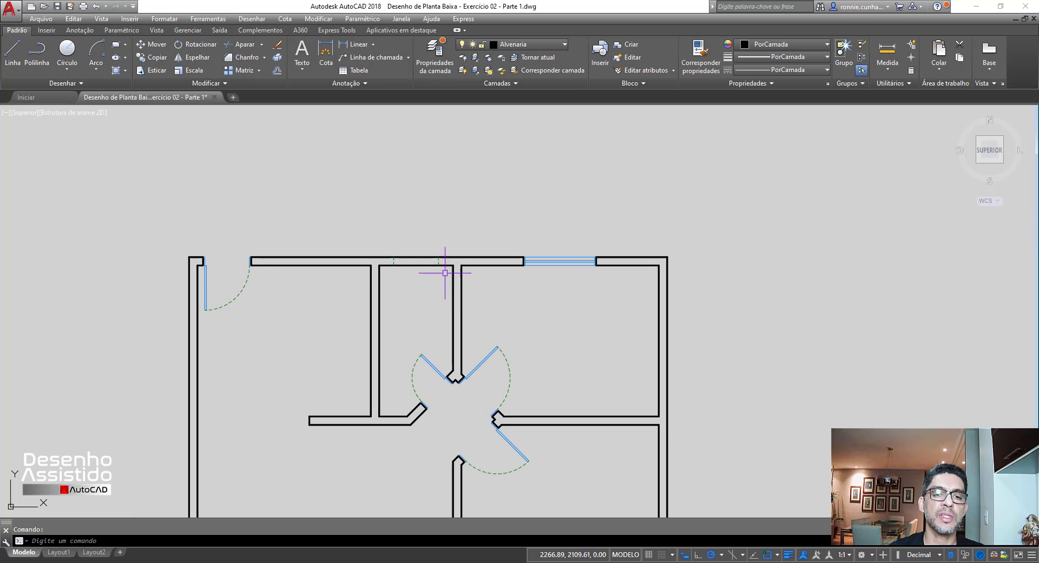
scroll(445, 273, up, 6)
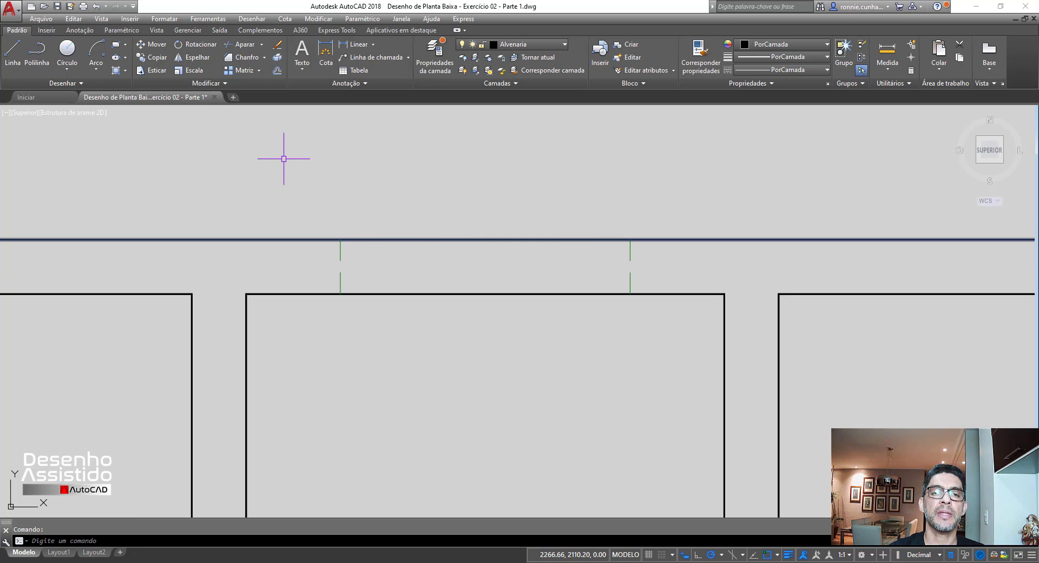
Offset both dashed vertical lines in the upper wall 0.03 toward the middle of the opening.
click(277, 71)
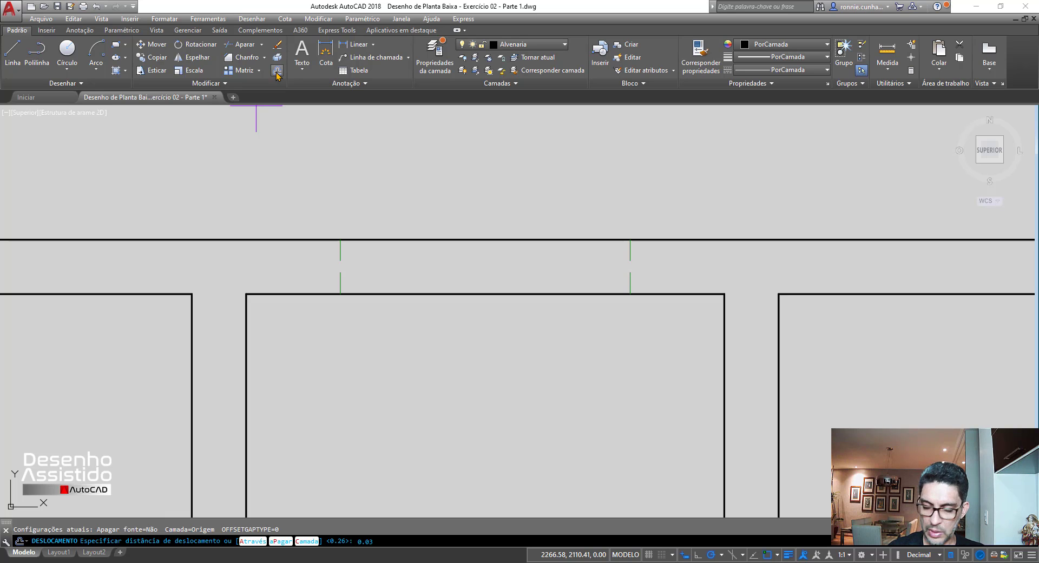
text(0.03)
key(Return)
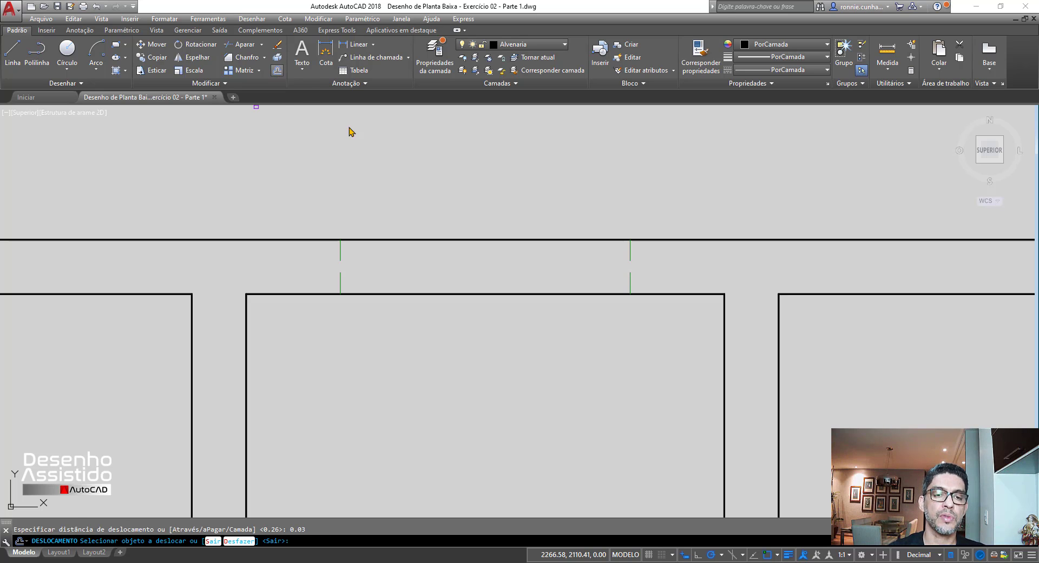
click(340, 250)
click(390, 251)
click(630, 251)
click(541, 251)
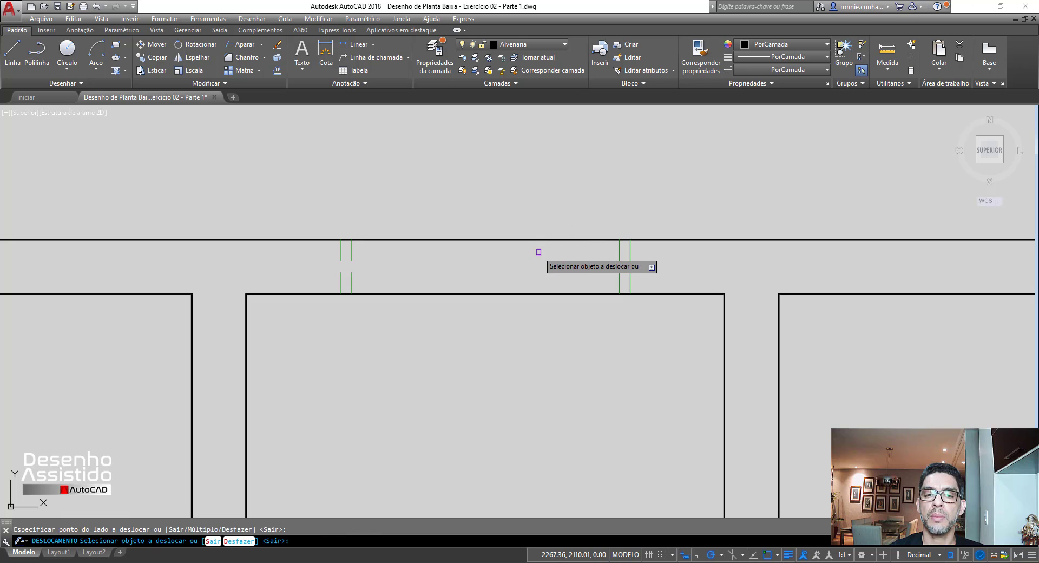
key(Return)
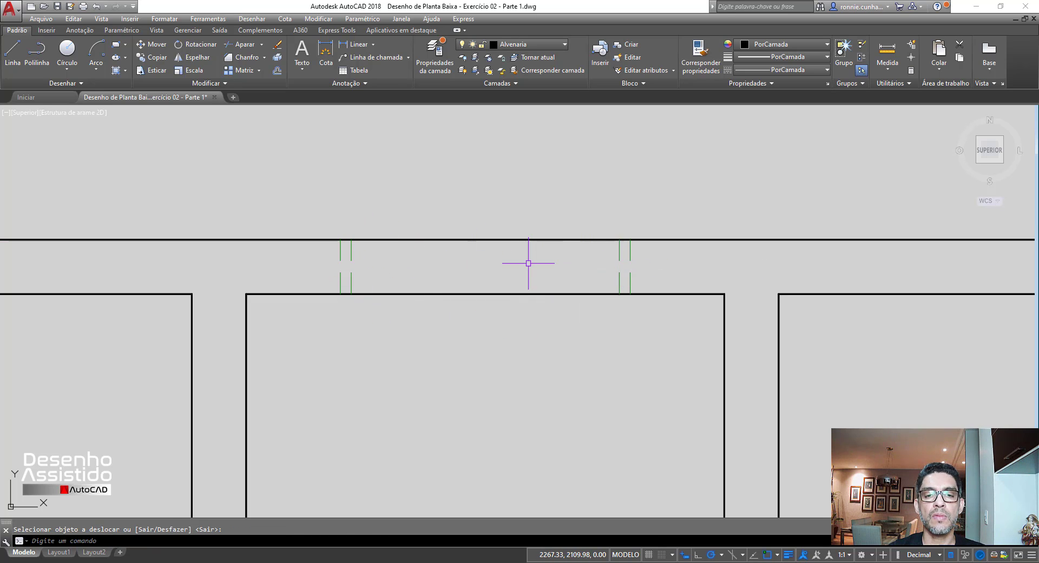
scroll(559, 265, up, 1)
scroll(347, 252, down, 1)
scroll(301, 262, up, 1)
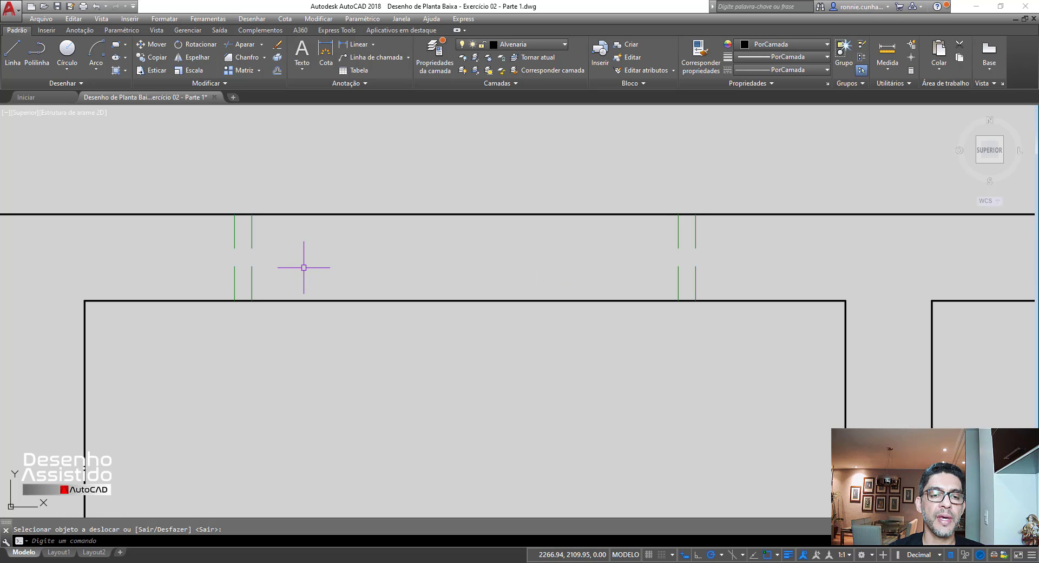
scroll(322, 224, down, 1)
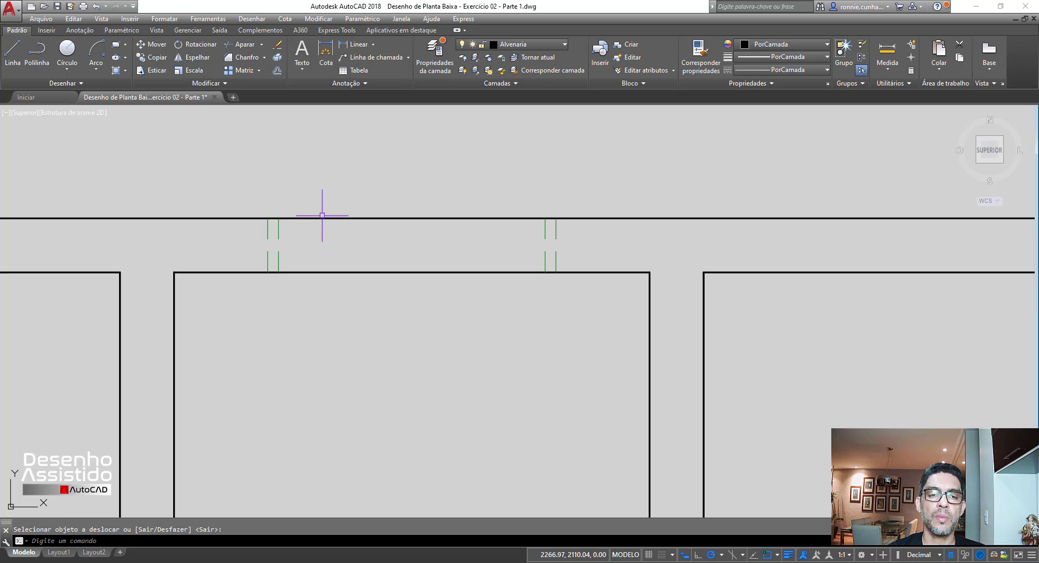
click(277, 71)
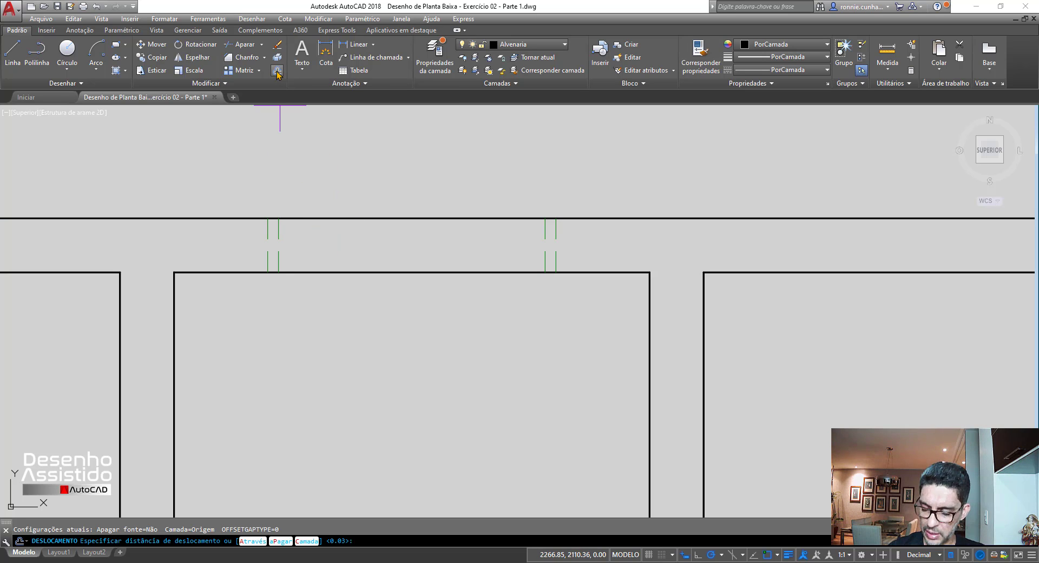
key(Return)
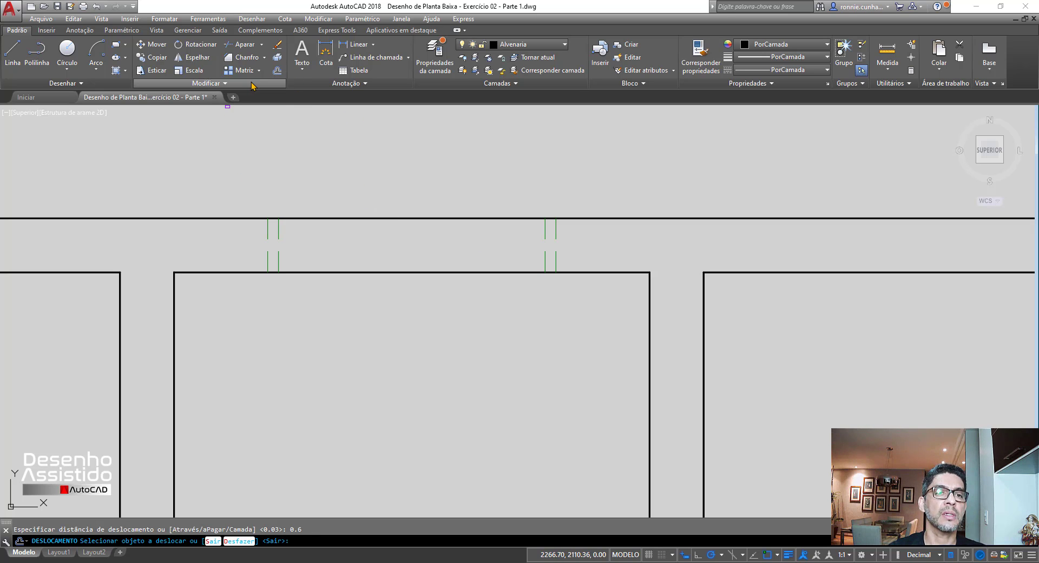
key(Return)
Offset the outer and inner lines of the upper wall 0.06 into the wall thickness between the partitions.
click(277, 72)
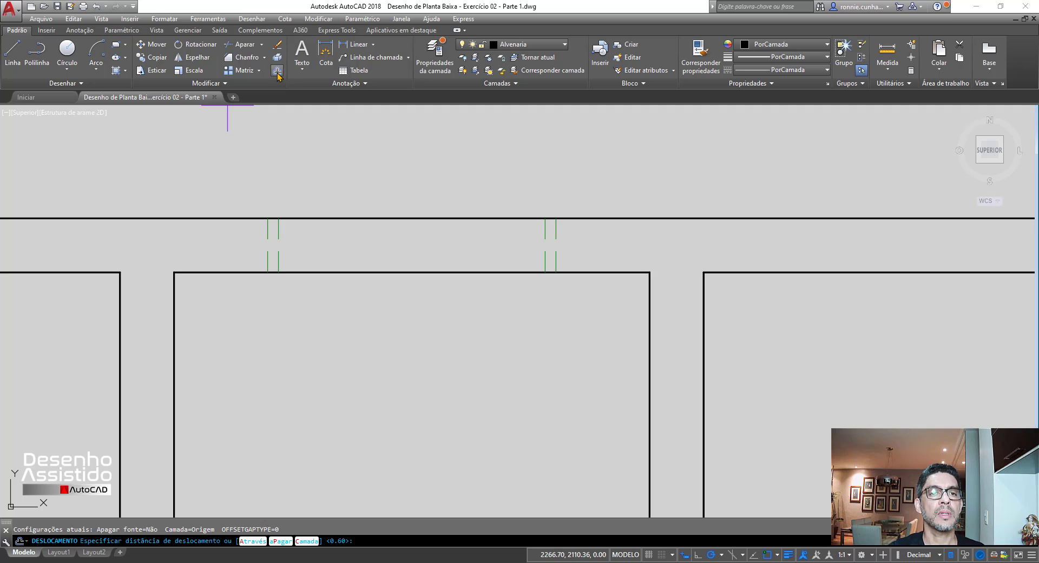
text(0.06)
key(Return)
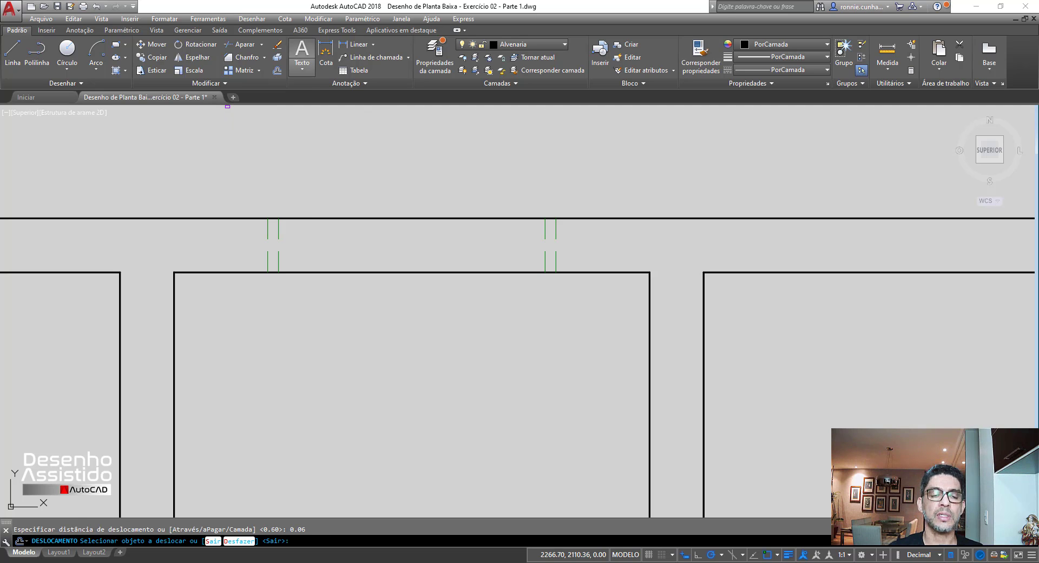
click(414, 219)
click(410, 244)
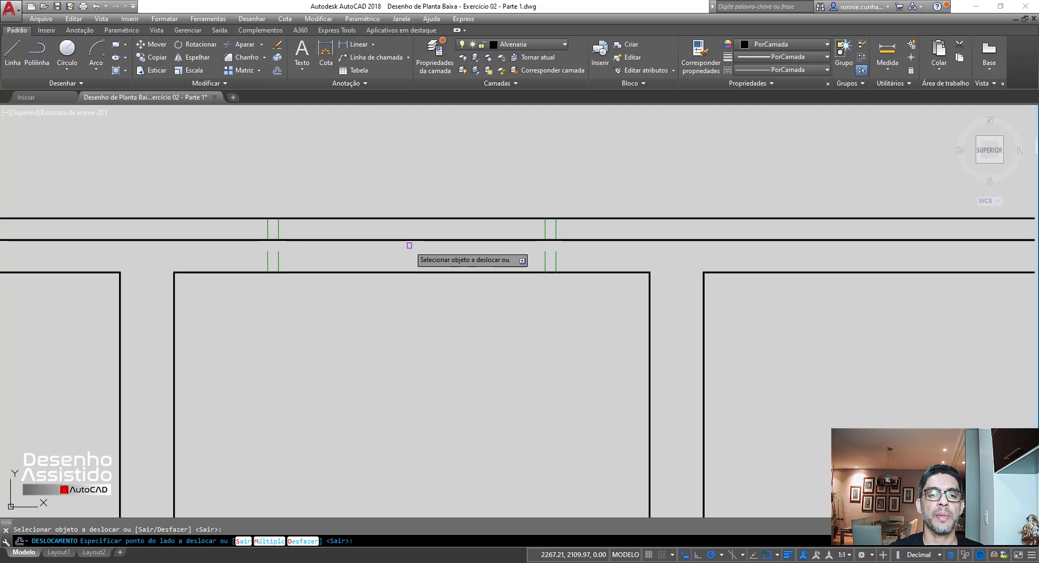
click(407, 272)
click(390, 262)
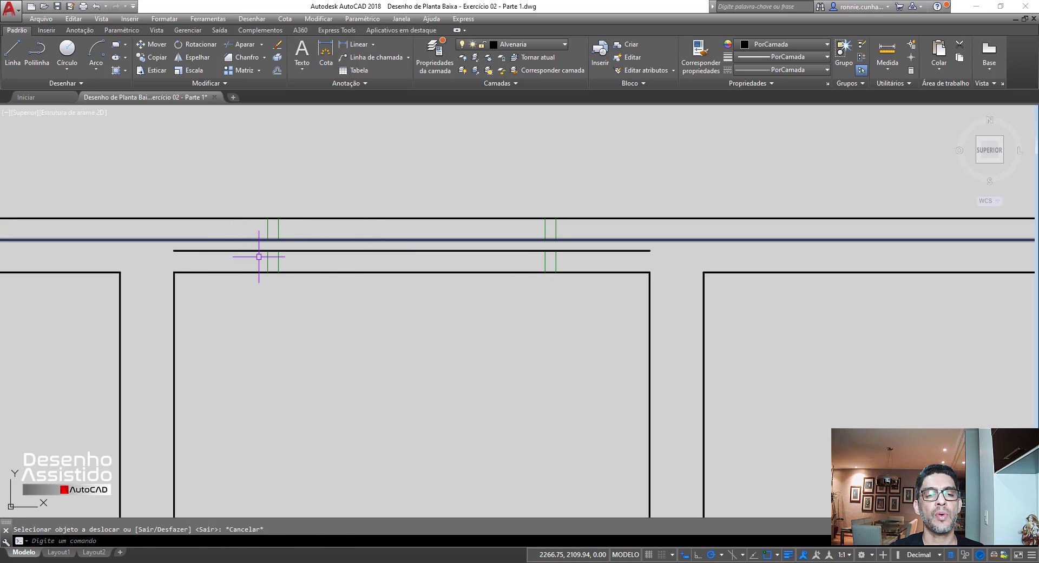
key(Escape)
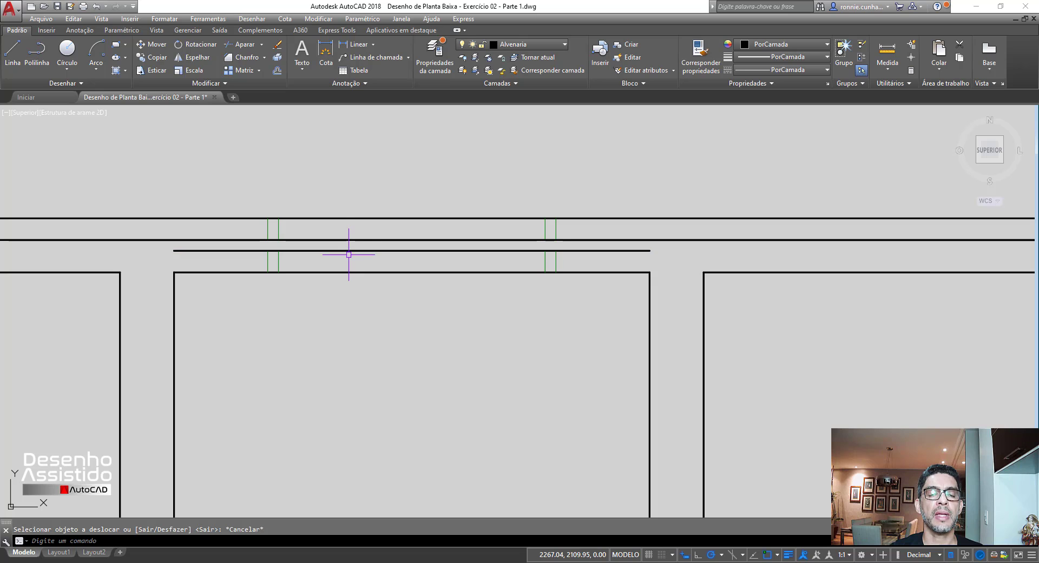
Delete the two horizontal offset lines inside the upper wall's thickness.
click(544, 44)
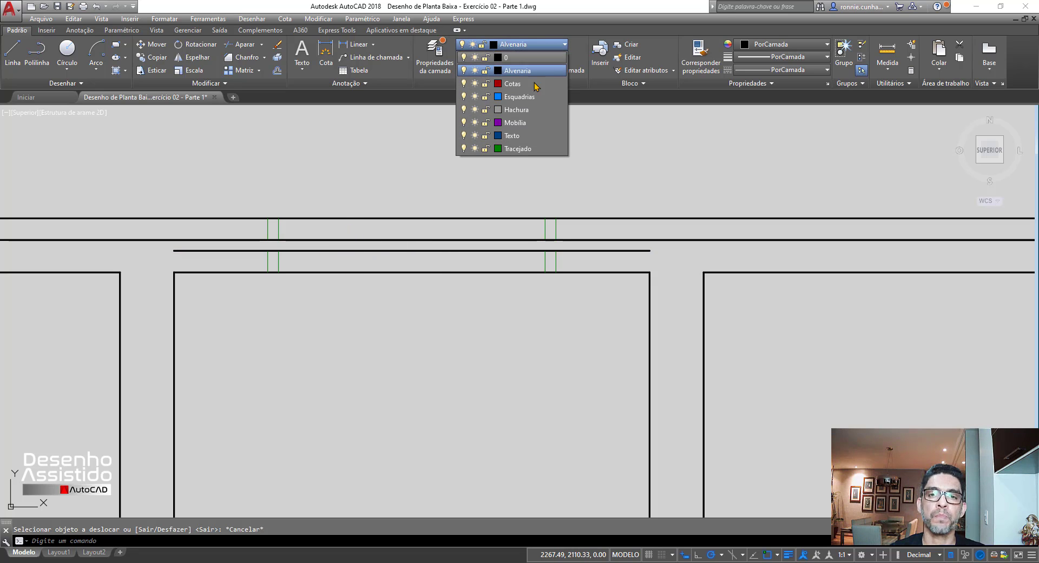
click(455, 250)
click(431, 233)
key(Escape)
key(Delete)
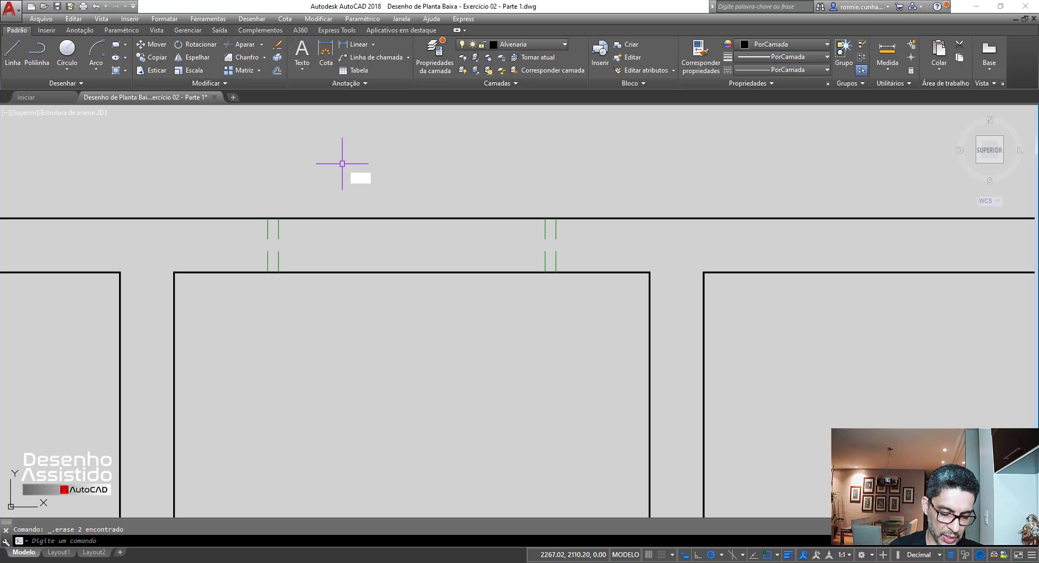
Draw a horizontal multiline with the current settings in the empty space above the upper wall.
text(l)
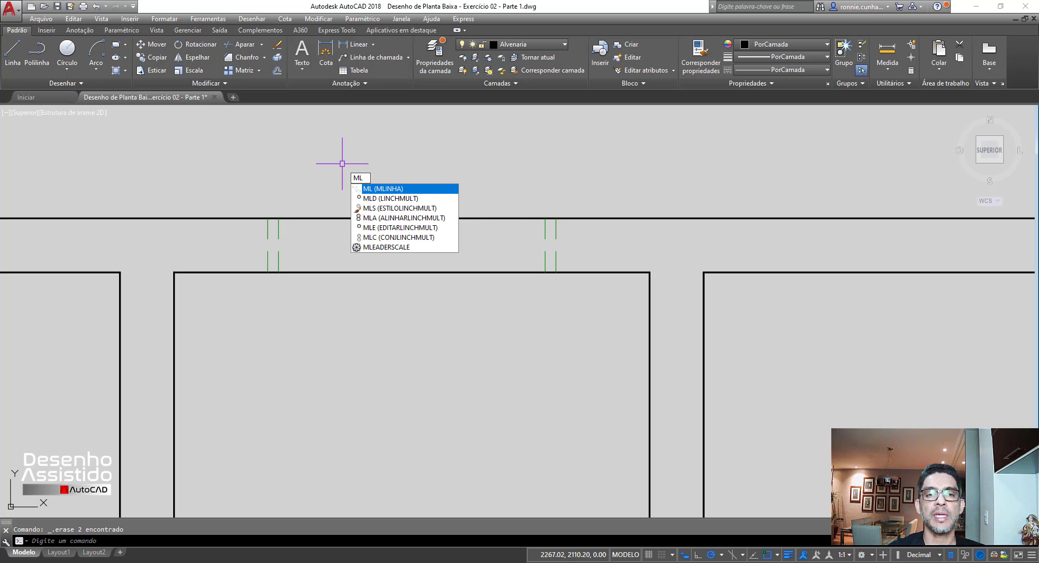
click(402, 191)
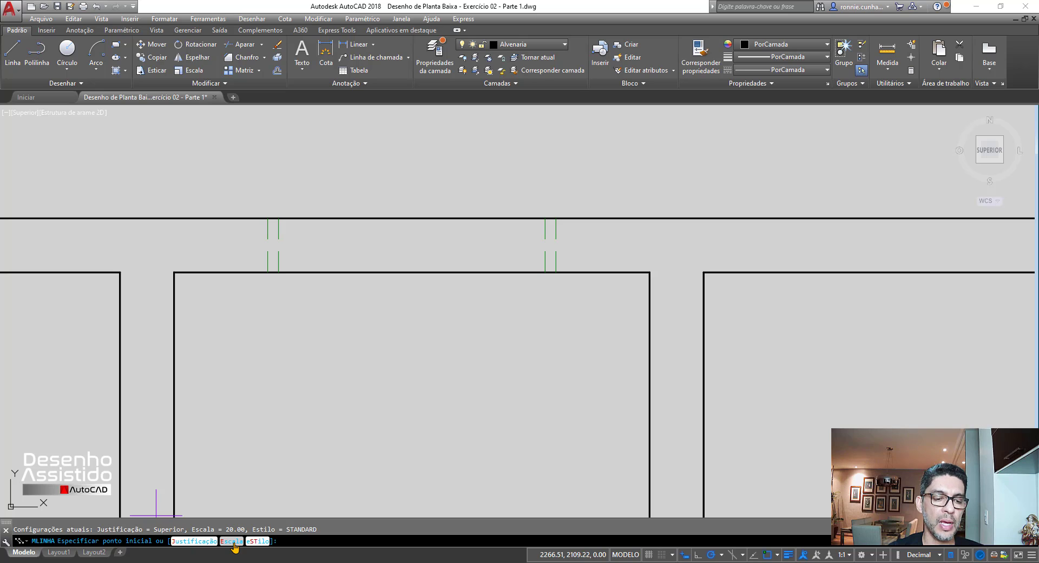
scroll(249, 476, down, 2)
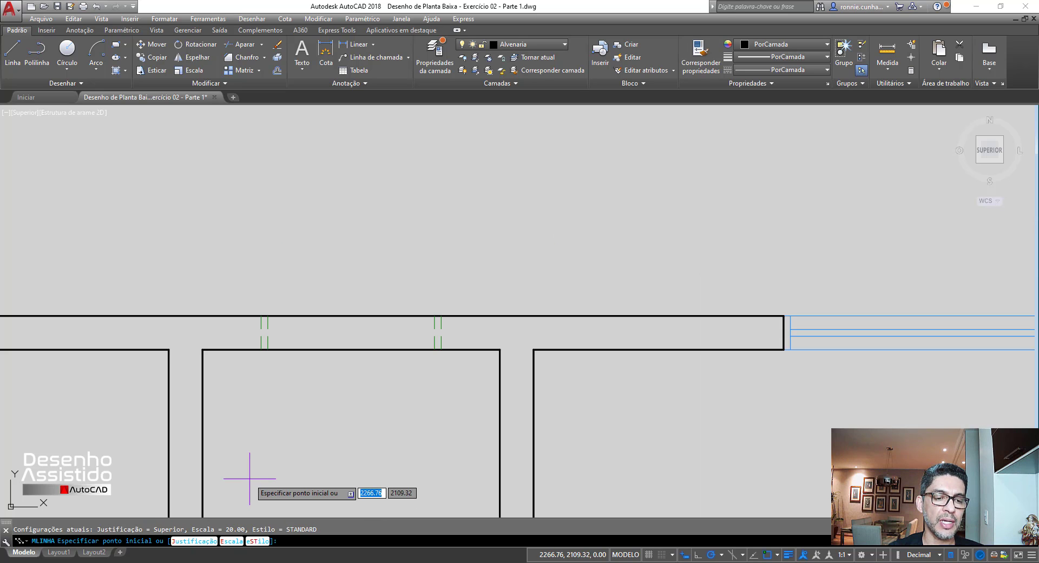
click(163, 223)
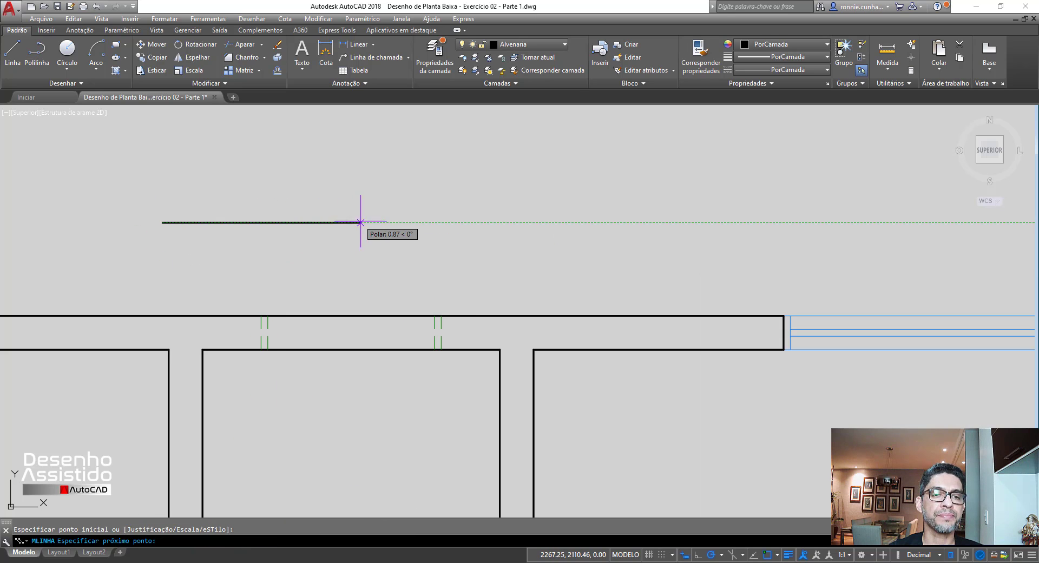
click(413, 222)
key(Escape)
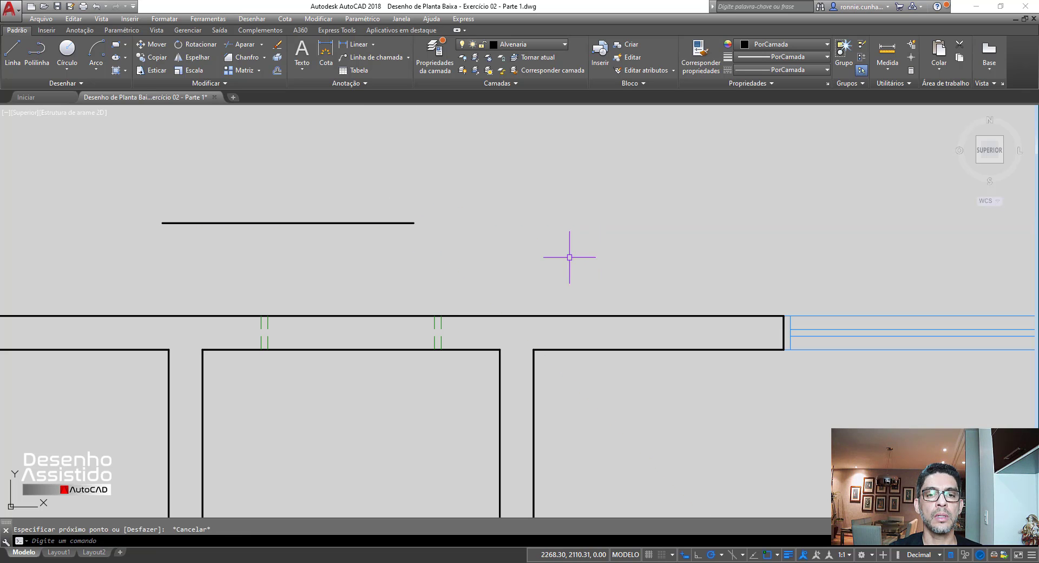
Delete the horizontal multiline drawn in the empty space above the upper wall, including its second line far below the plan.
scroll(410, 220, up, 6)
scroll(426, 229, down, 10)
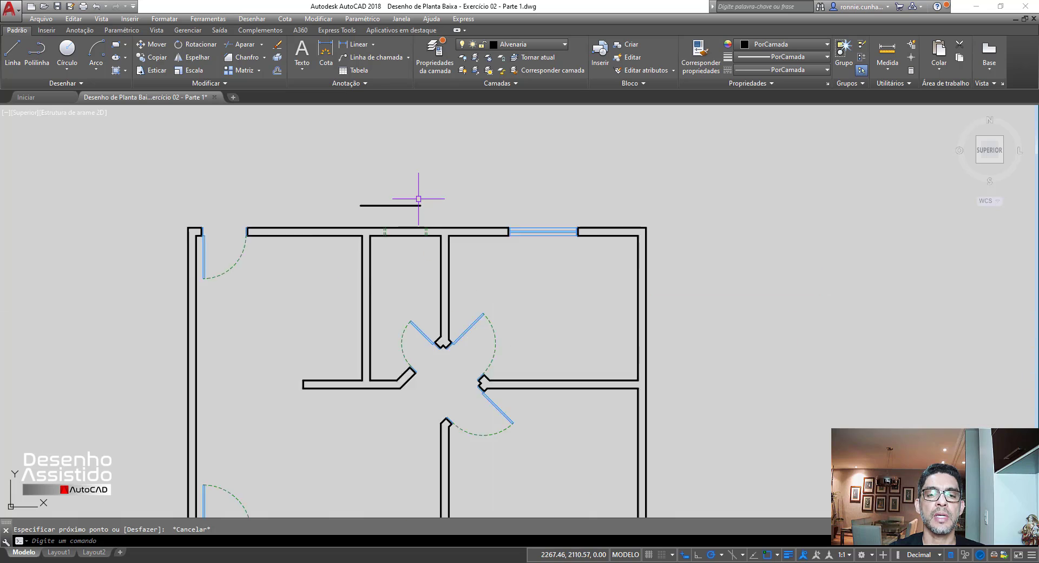
scroll(401, 230, down, 8)
scroll(398, 217, up, 6)
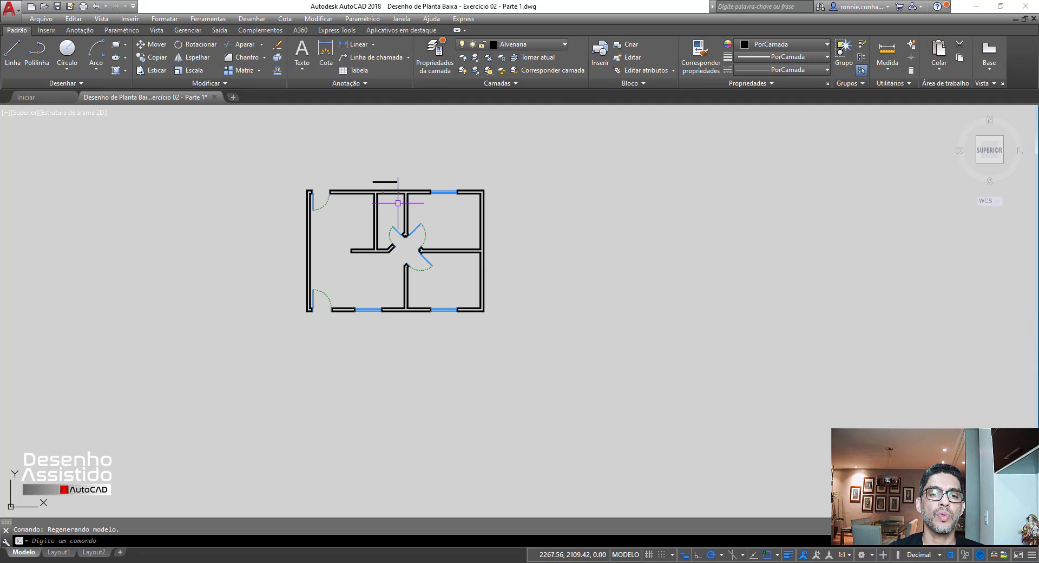
scroll(381, 380, down, 4)
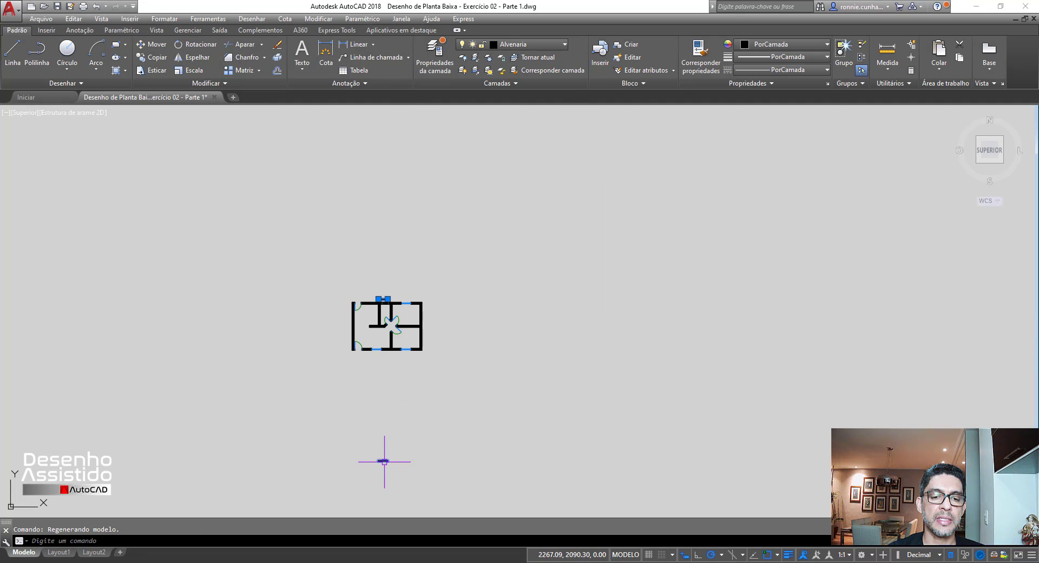
click(384, 461)
scroll(400, 303, up, 1)
scroll(371, 282, down, 1)
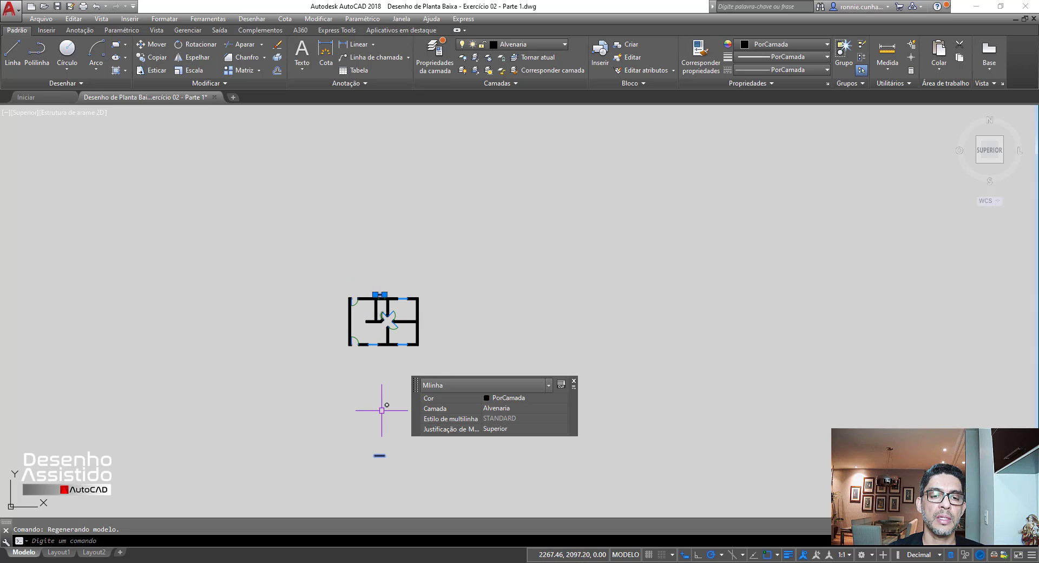
scroll(383, 386, up, 2)
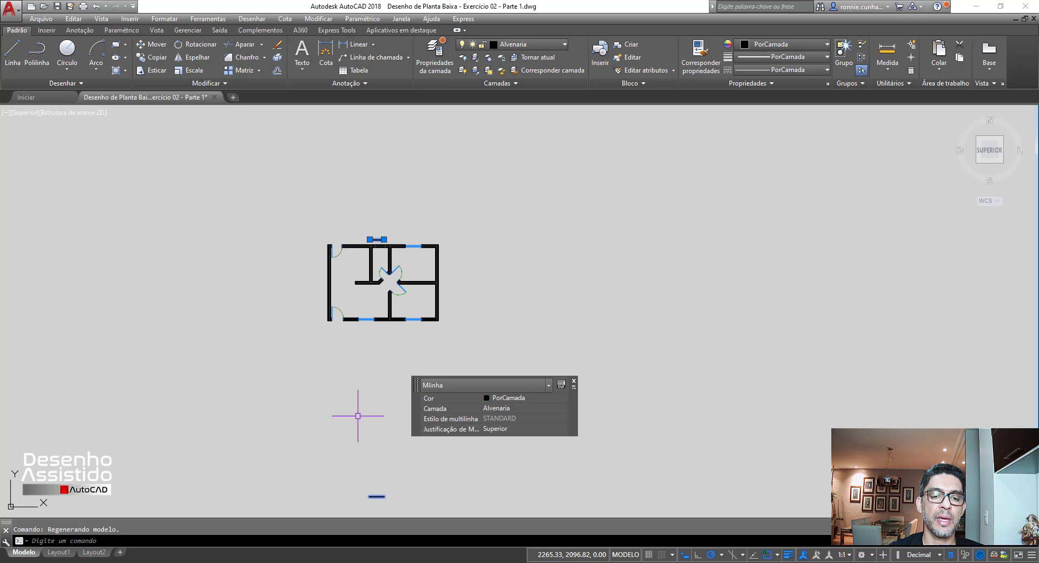
key(Delete)
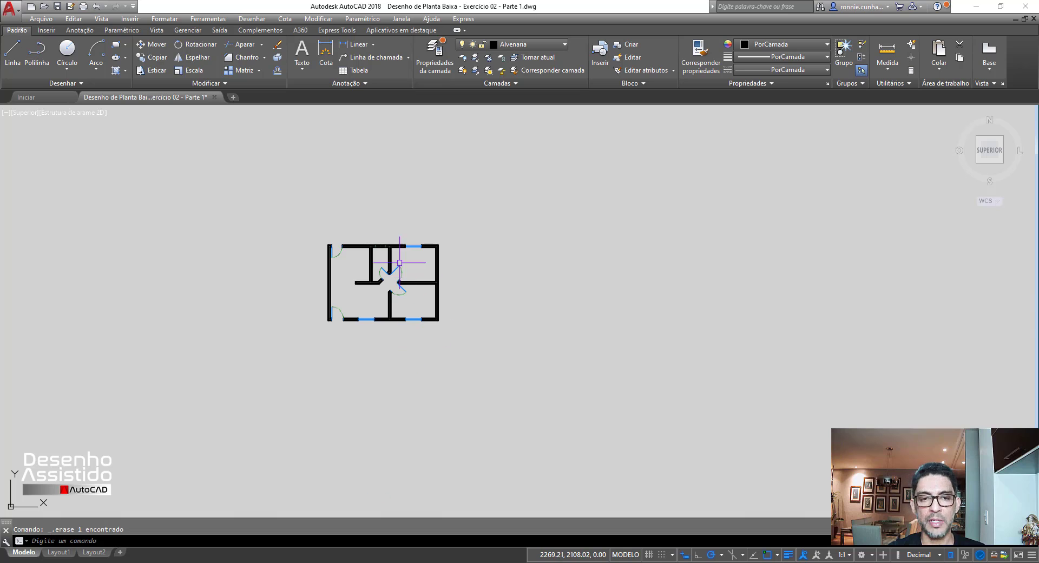
Start a multiline with its scale set to 0.03 and its justification set to Zero (Zero).
scroll(379, 254, up, 8)
scroll(366, 274, up, 6)
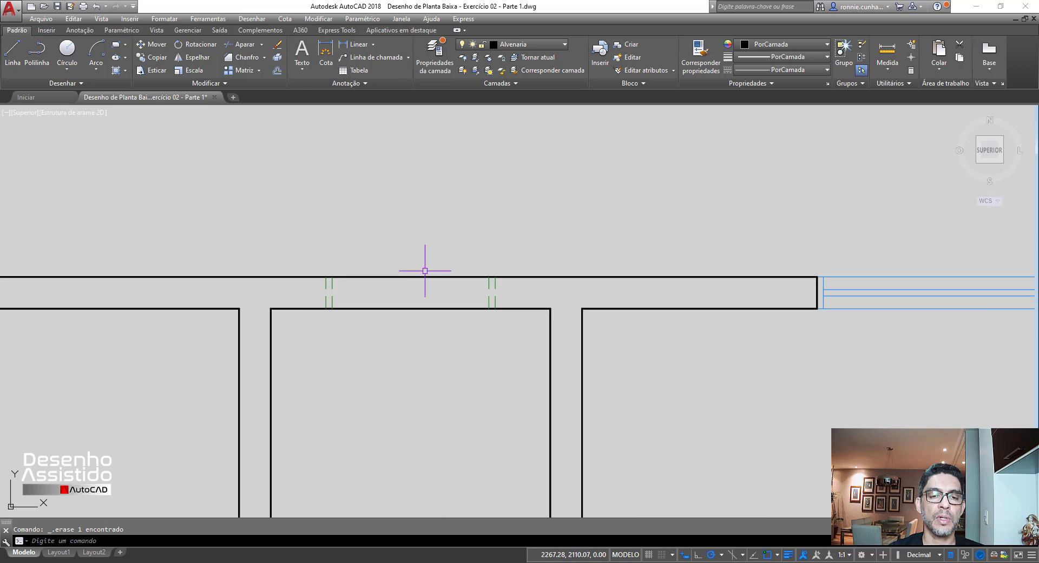
text(ml)
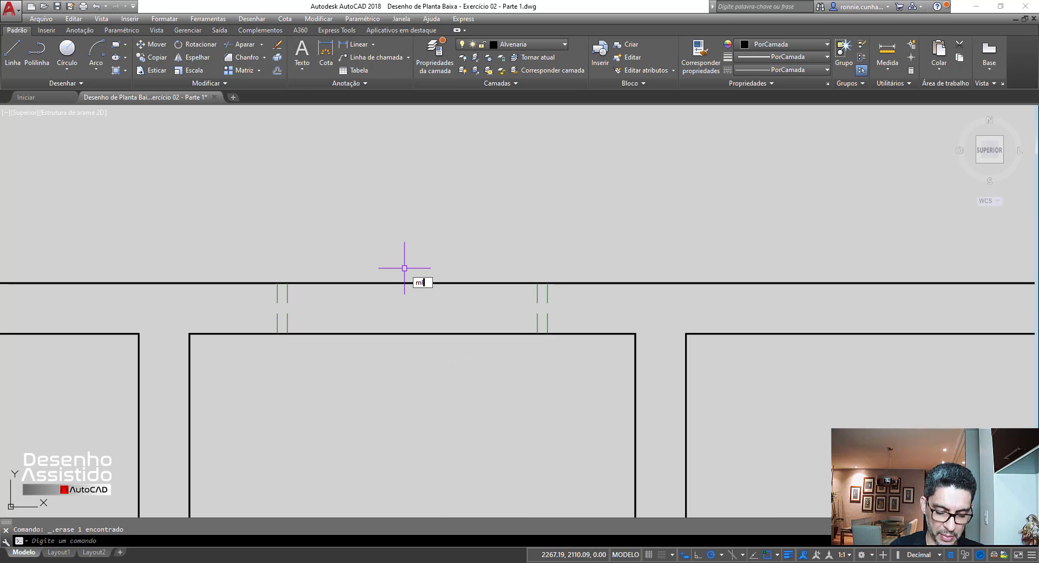
key(Return)
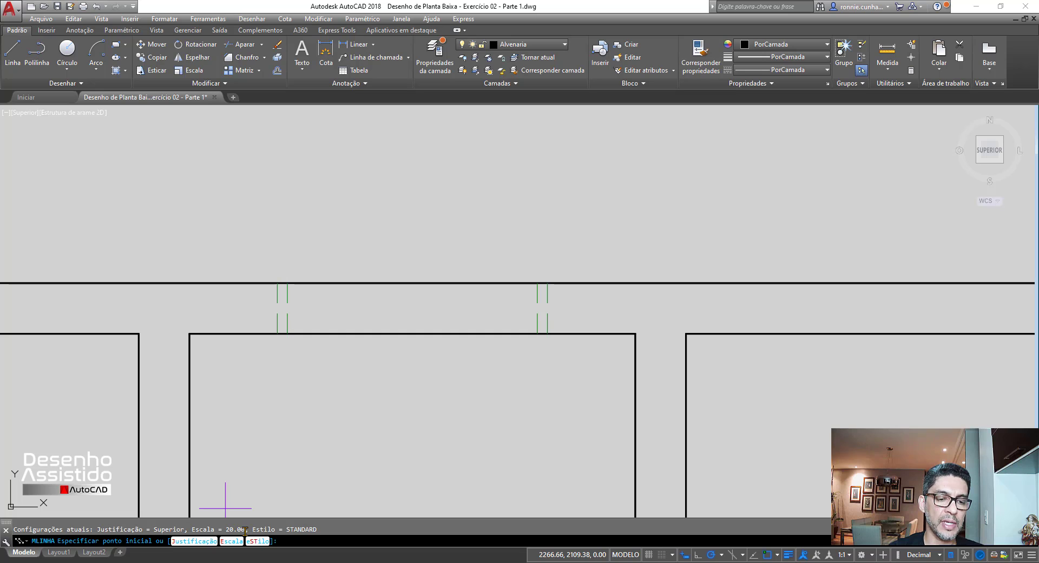
drag(245, 530, 227, 529)
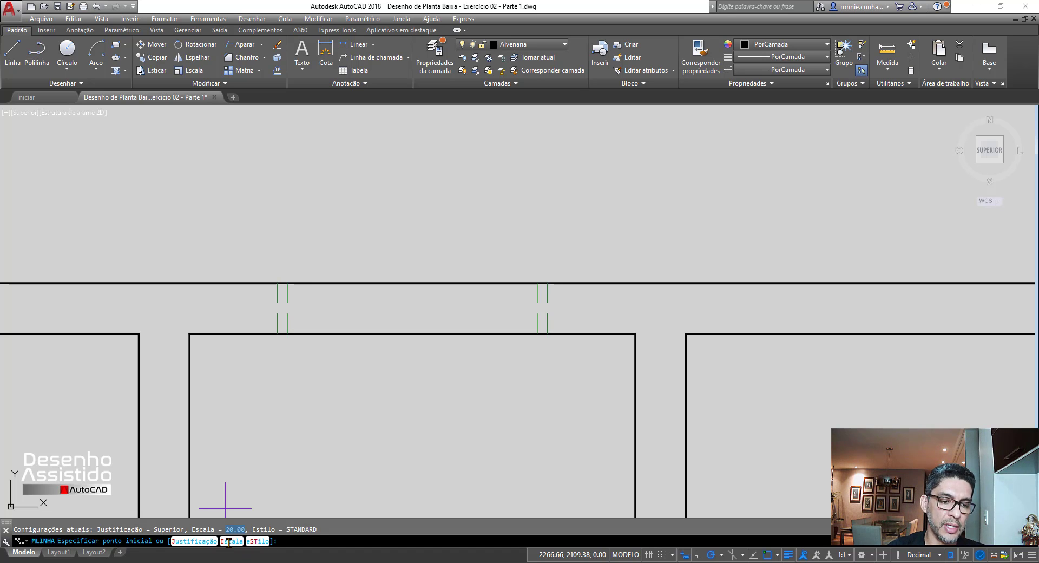
click(231, 541)
text(0.03)
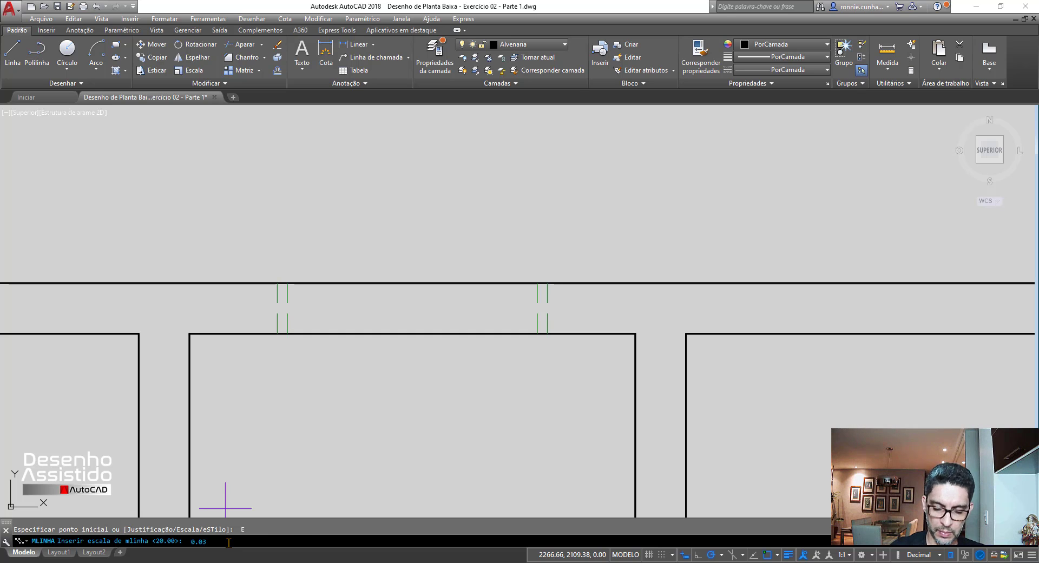
key(Return)
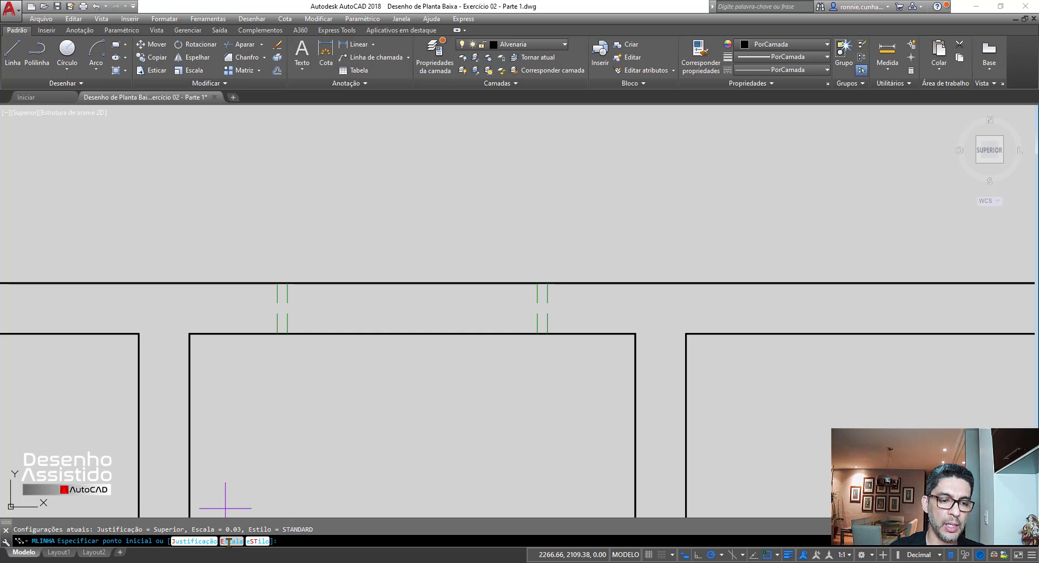
click(191, 542)
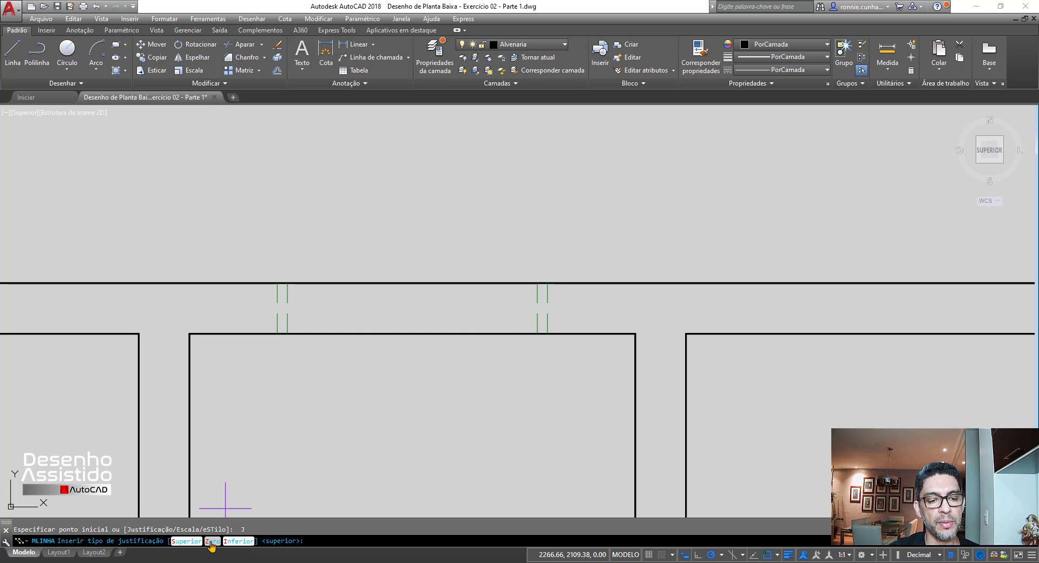
click(213, 541)
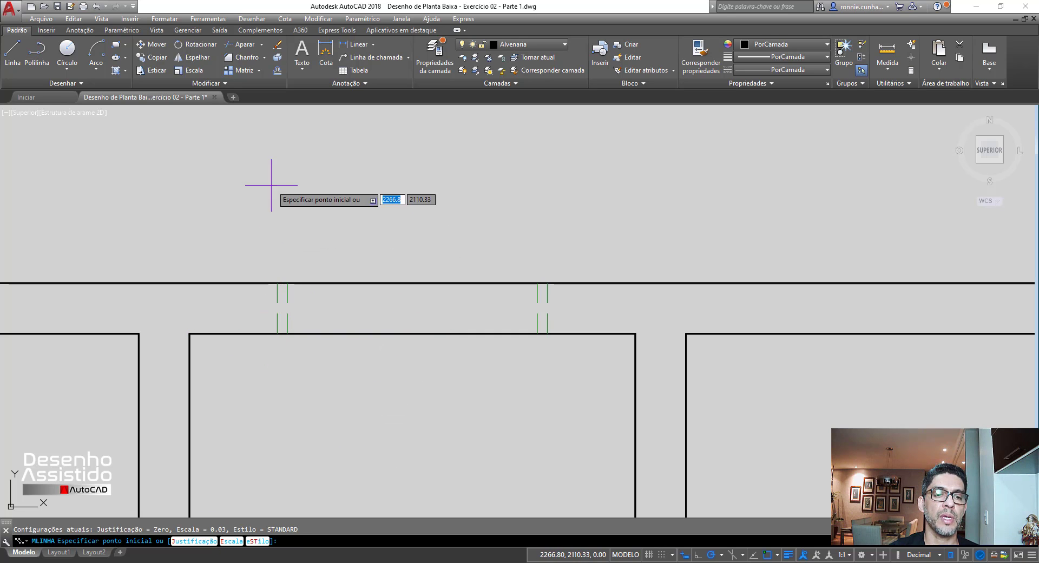
Draw a horizontal test multiline with these settings in the empty space above the dashed window.
click(238, 193)
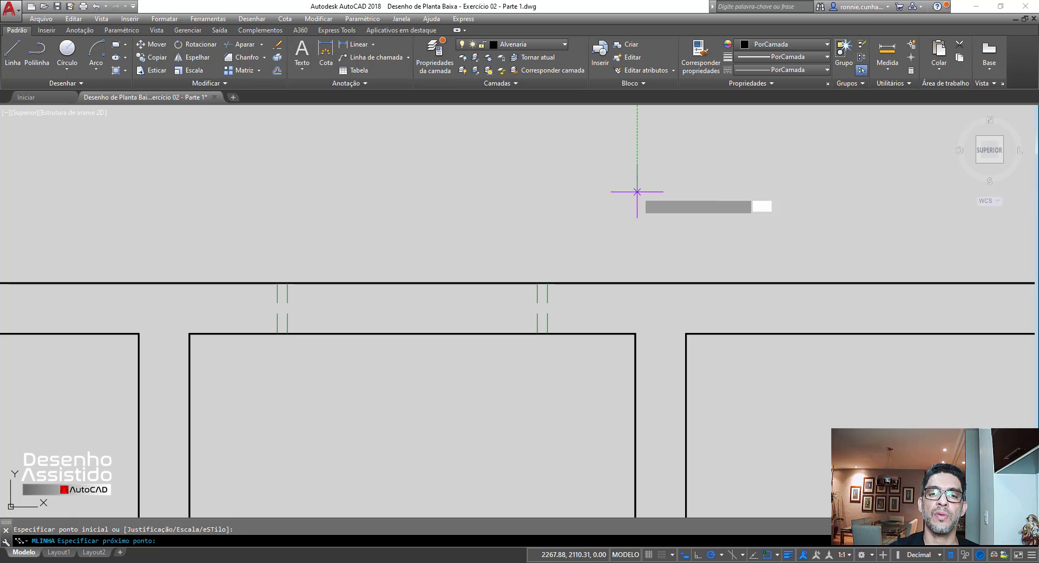
click(638, 195)
key(Escape)
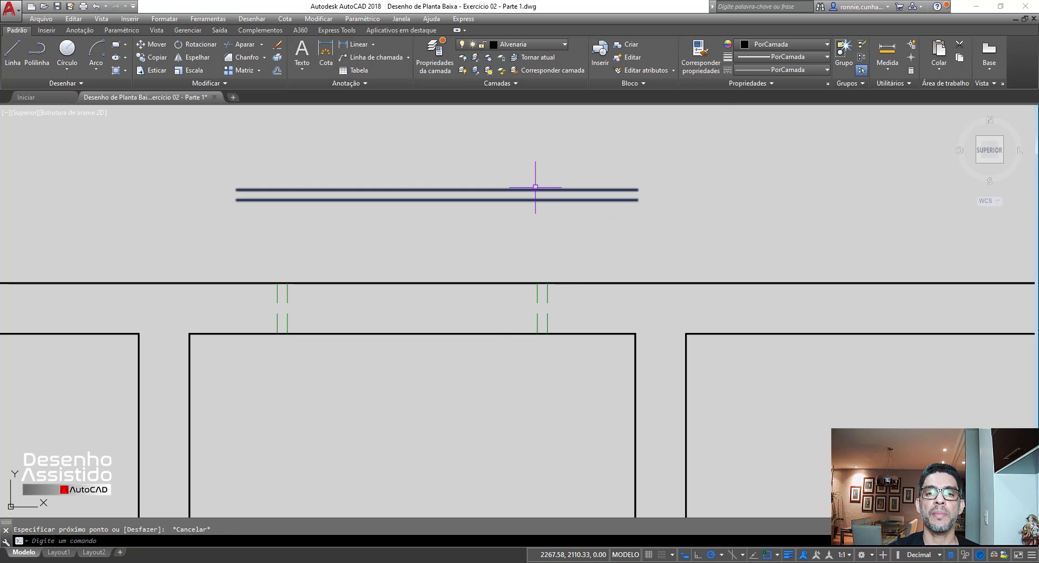
click(520, 194)
key(Escape)
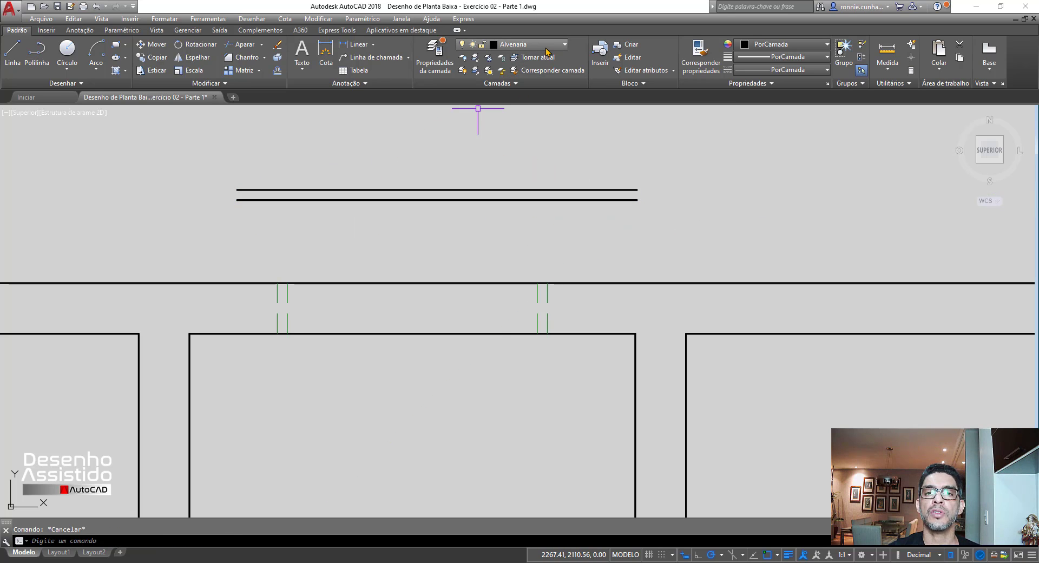
On the Tracejado layer, draw a multiline between the midpoints of the two inner dashed vertical lines in the upper wall.
click(528, 44)
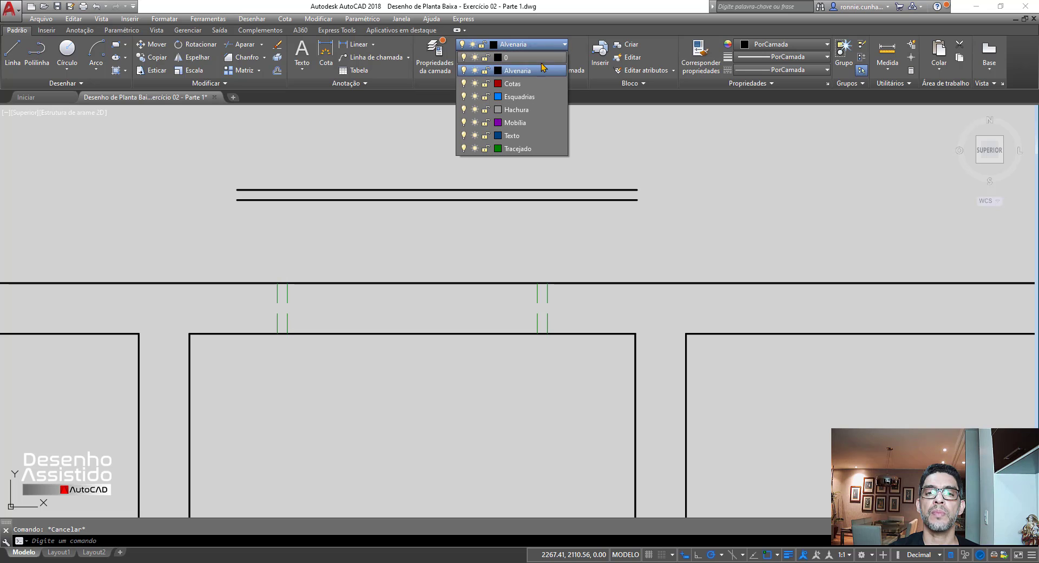
click(518, 149)
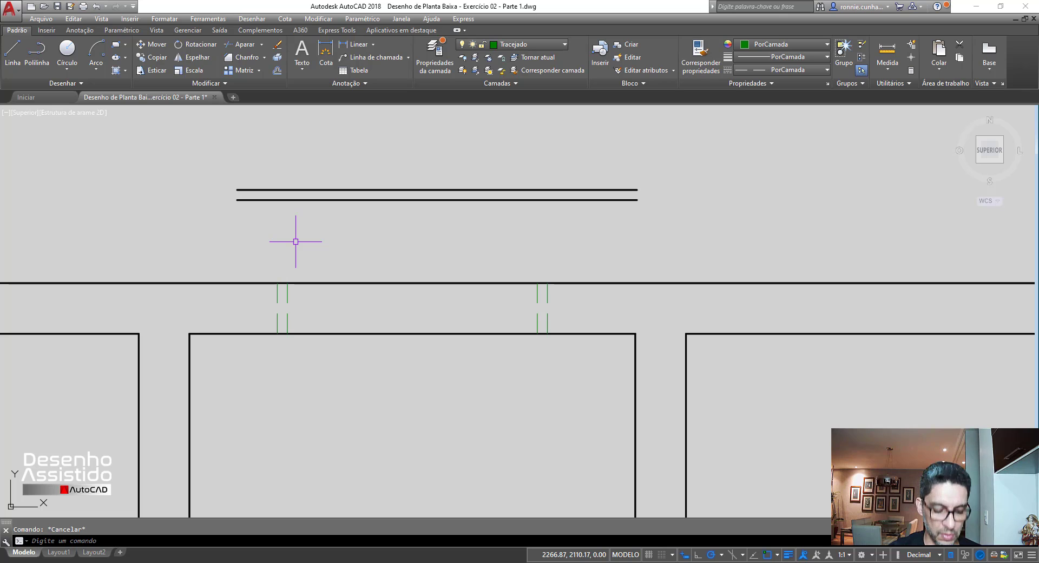
text(ml)
key(Return)
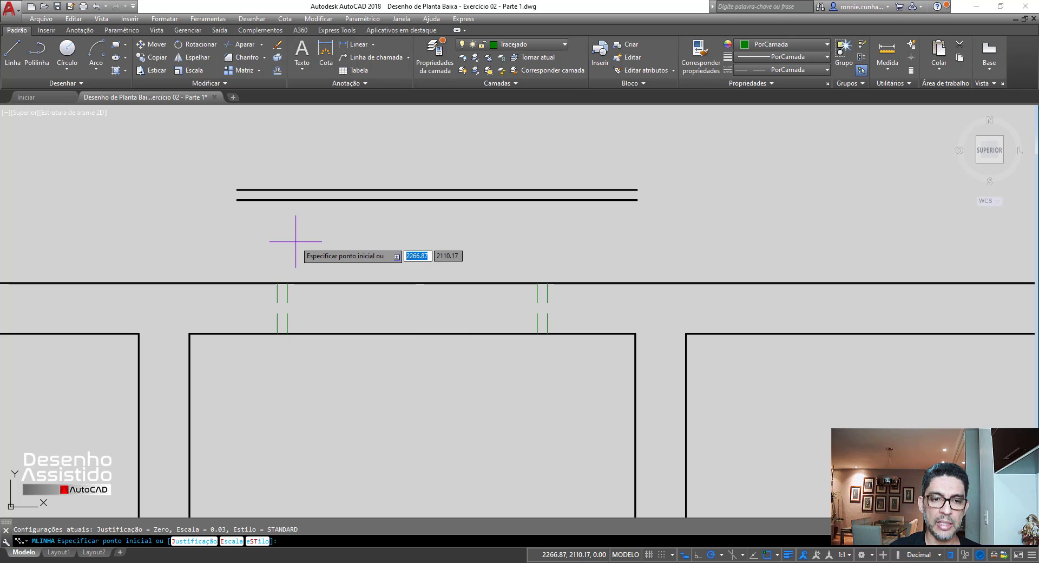
click(286, 307)
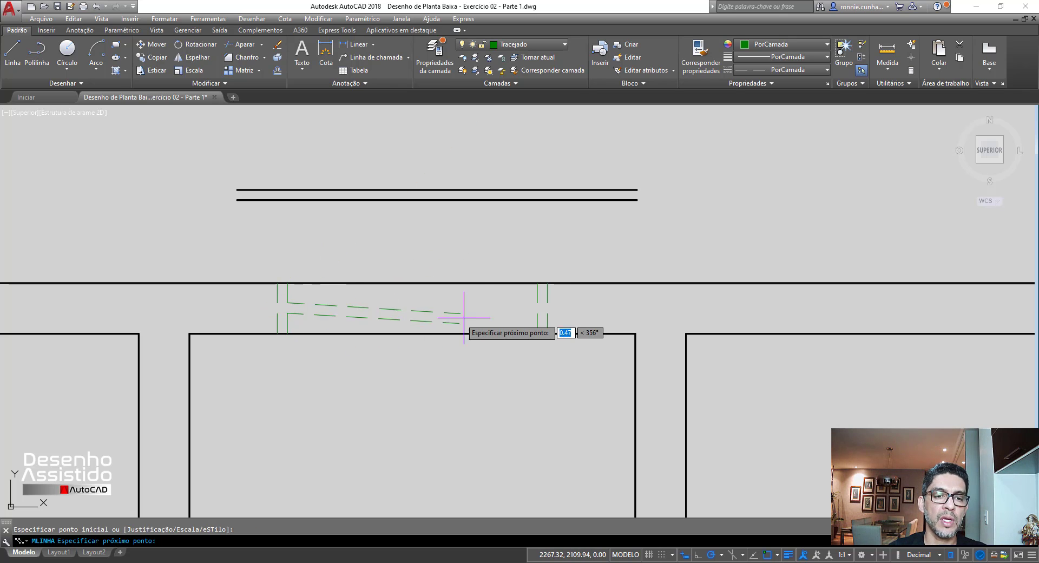
click(534, 306)
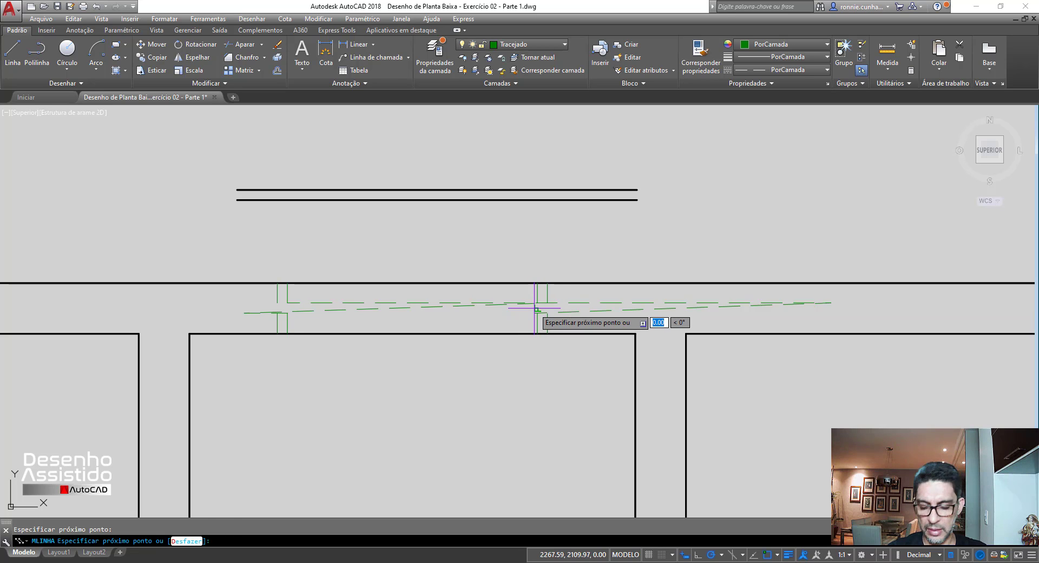
key(Return)
Delete the two middle horizontal glass lines of the blue window in the upper wall.
scroll(319, 209, down, 4)
scroll(813, 258, up, 2)
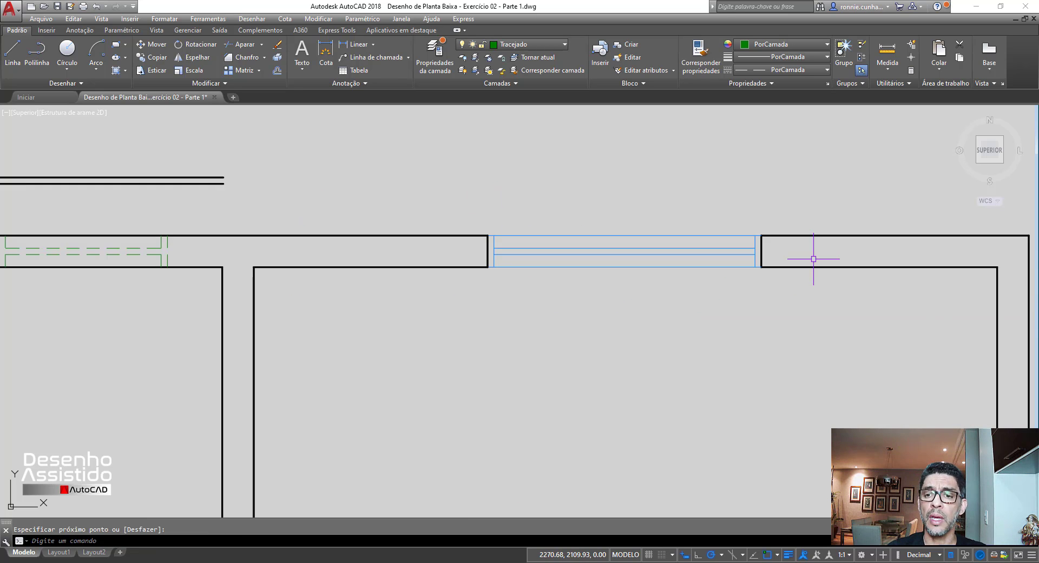
scroll(756, 247, up, 2)
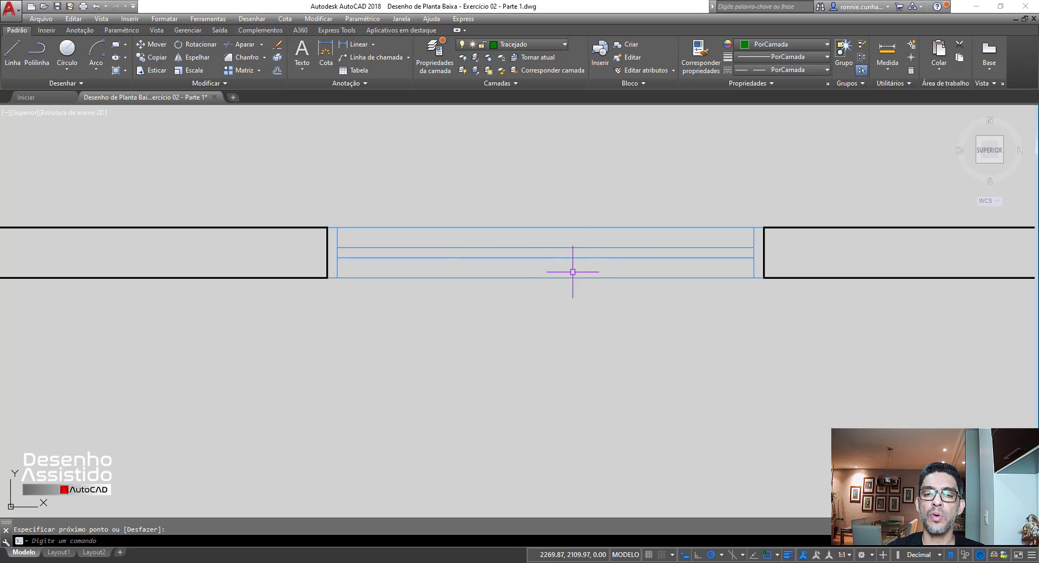
click(541, 258)
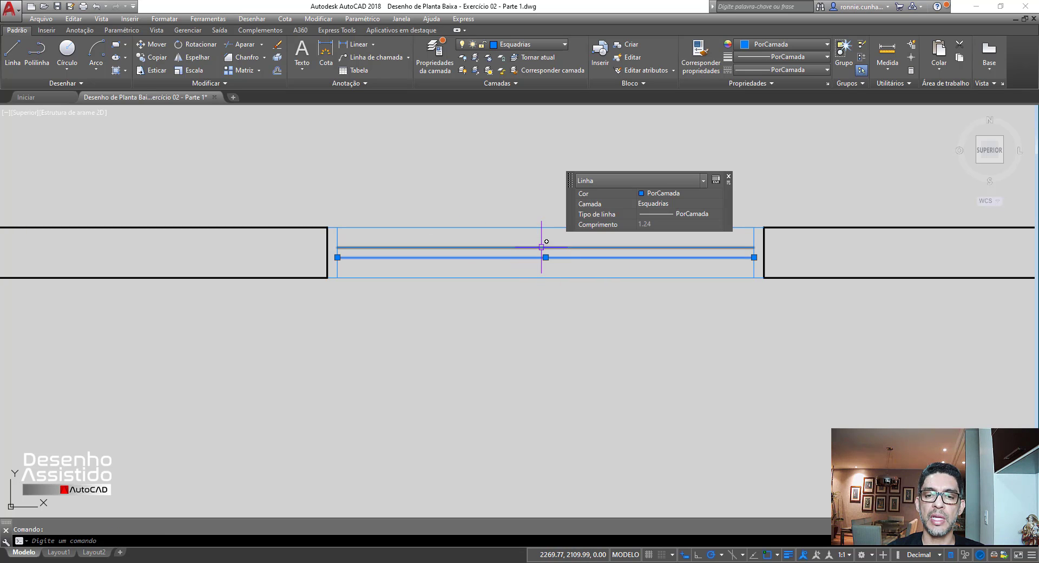
click(541, 248)
key(Delete)
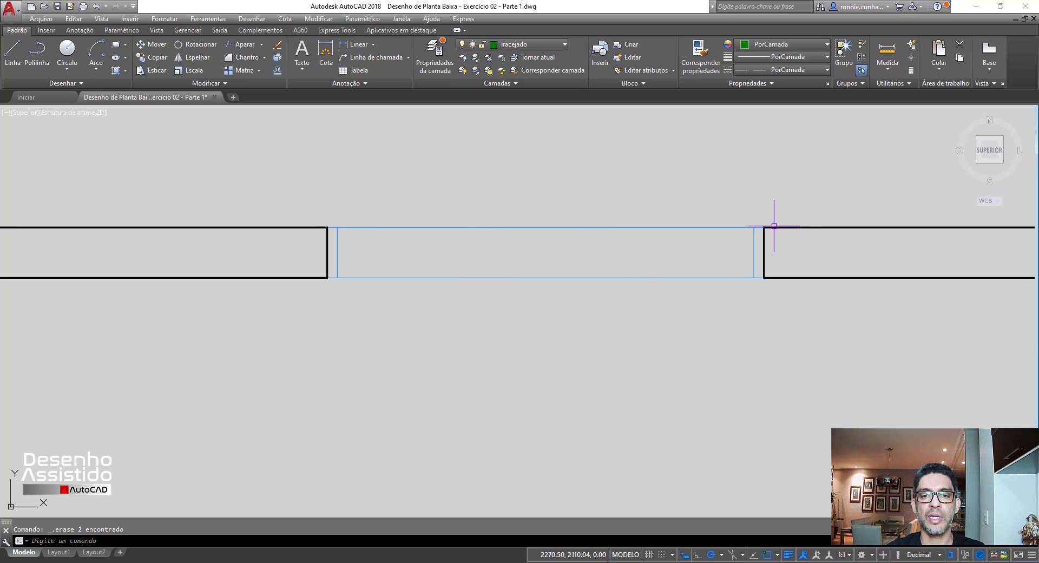
On the Esquadrias layer, draw a multiline joining the midpoints of the blue window's two inner vertical frame lines.
scroll(774, 225, up, 4)
scroll(596, 243, down, 4)
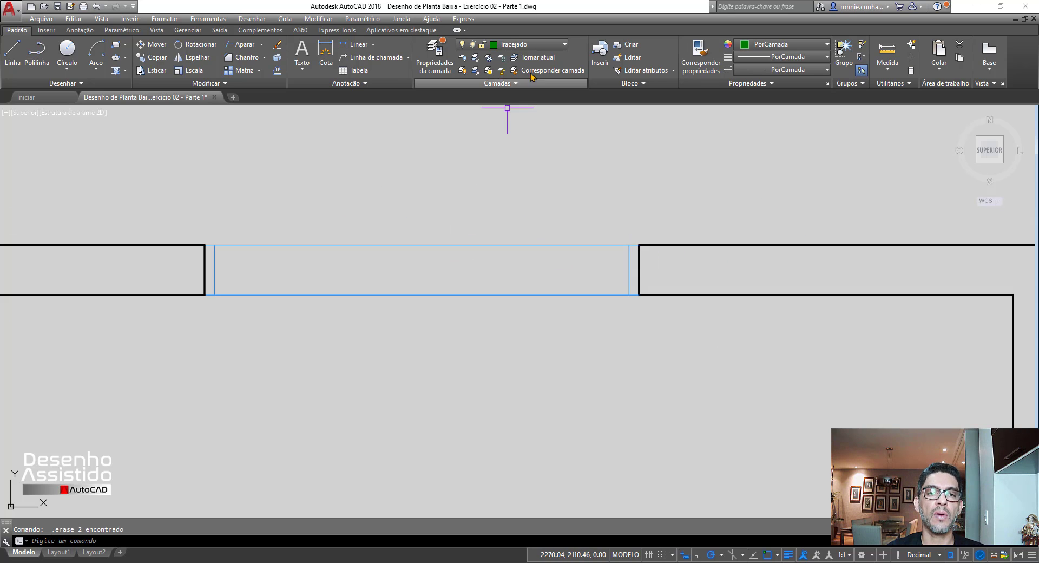
click(528, 44)
click(530, 95)
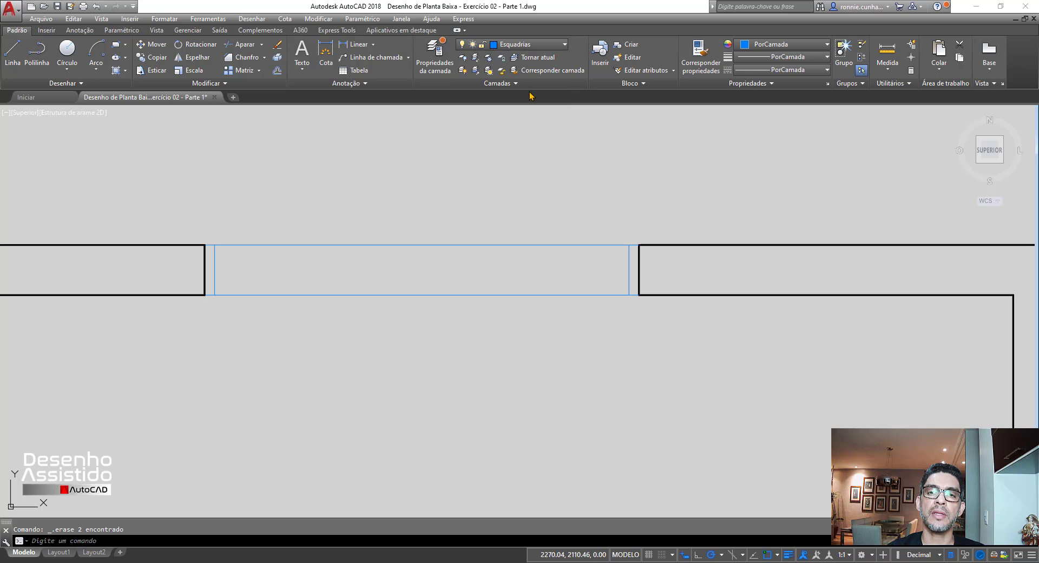
text(m)
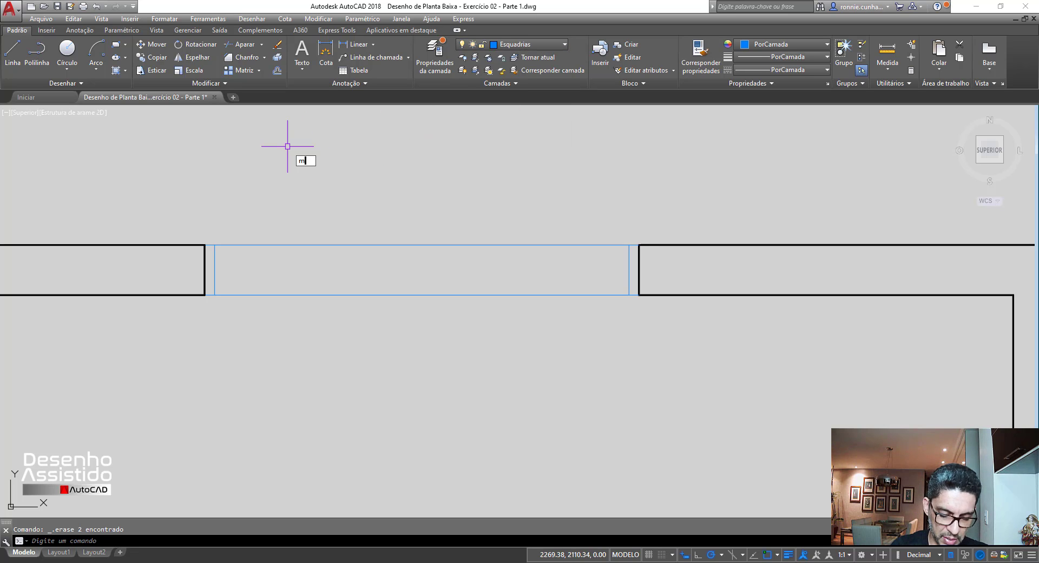
text(l)
key(Return)
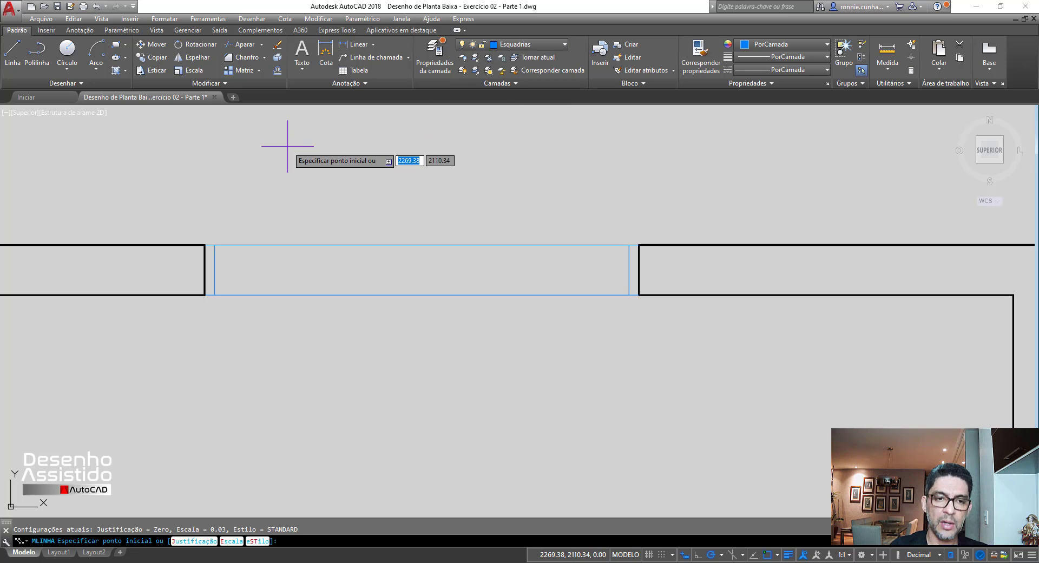
click(215, 270)
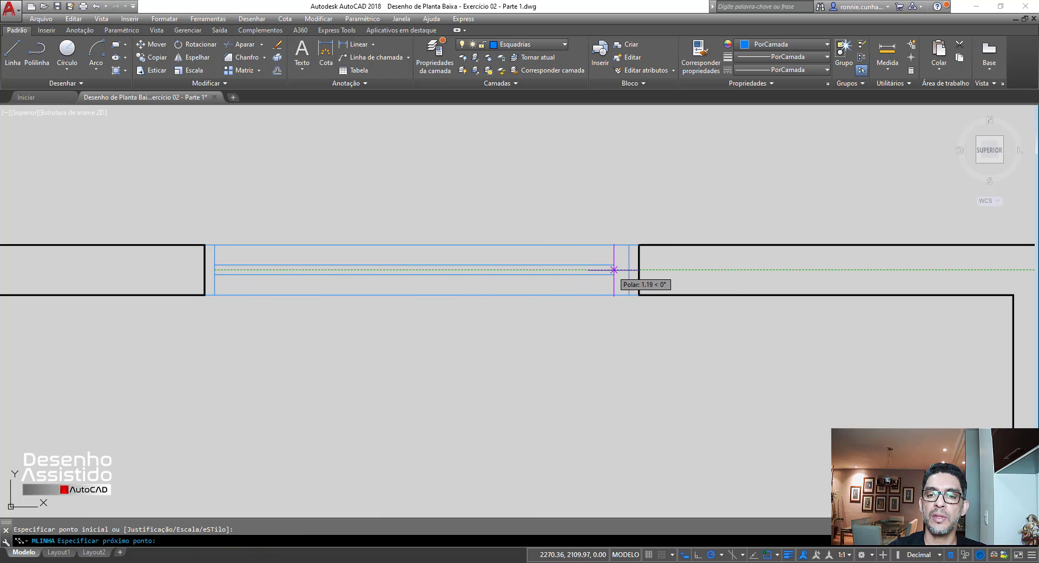
click(629, 270)
key(Return)
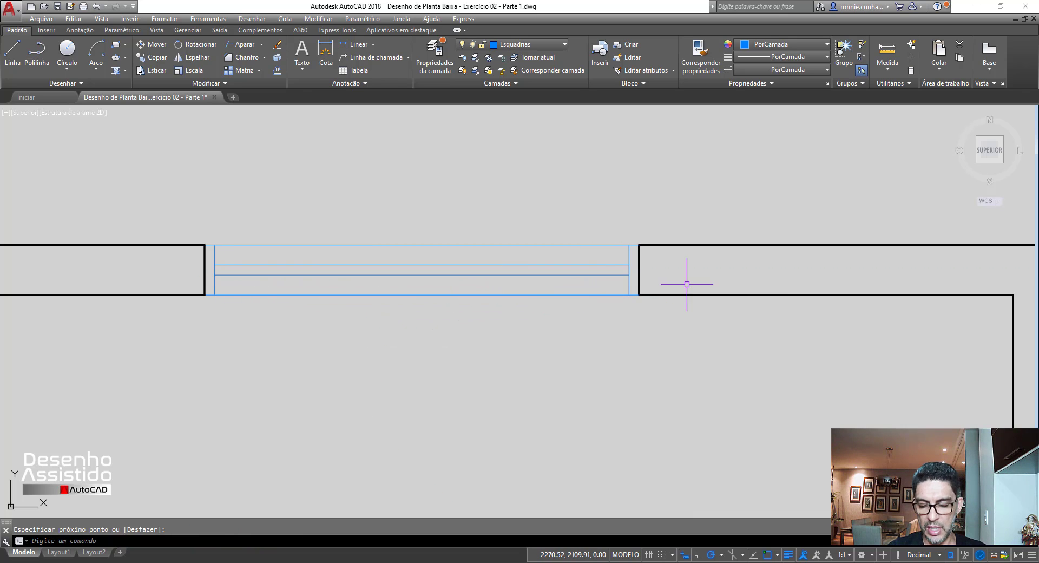
Delete the black test multiline above the dashed window.
scroll(526, 257, down, 4)
scroll(463, 263, down, 3)
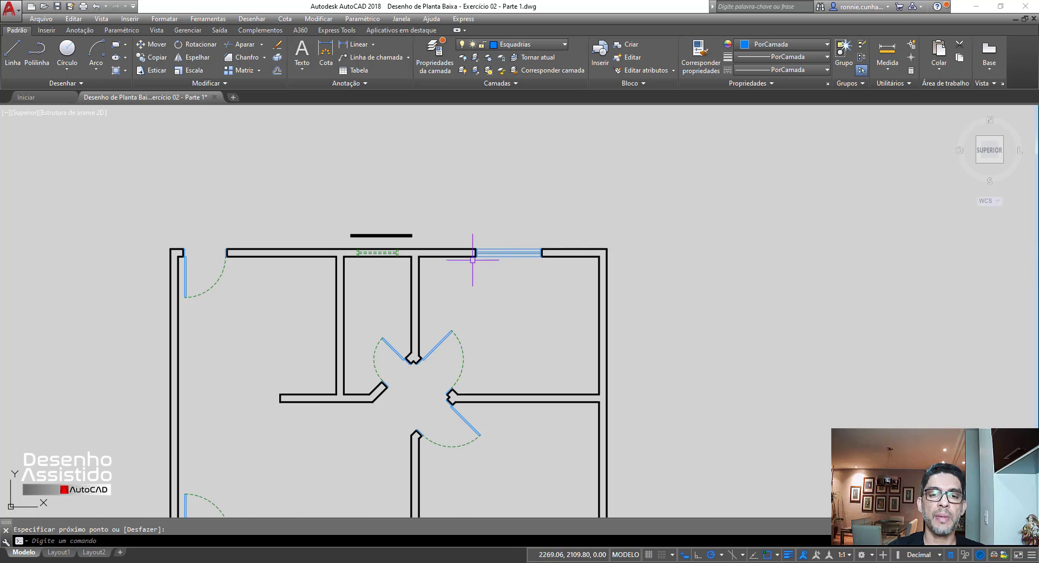
scroll(476, 250, up, 2)
click(239, 193)
click(391, 231)
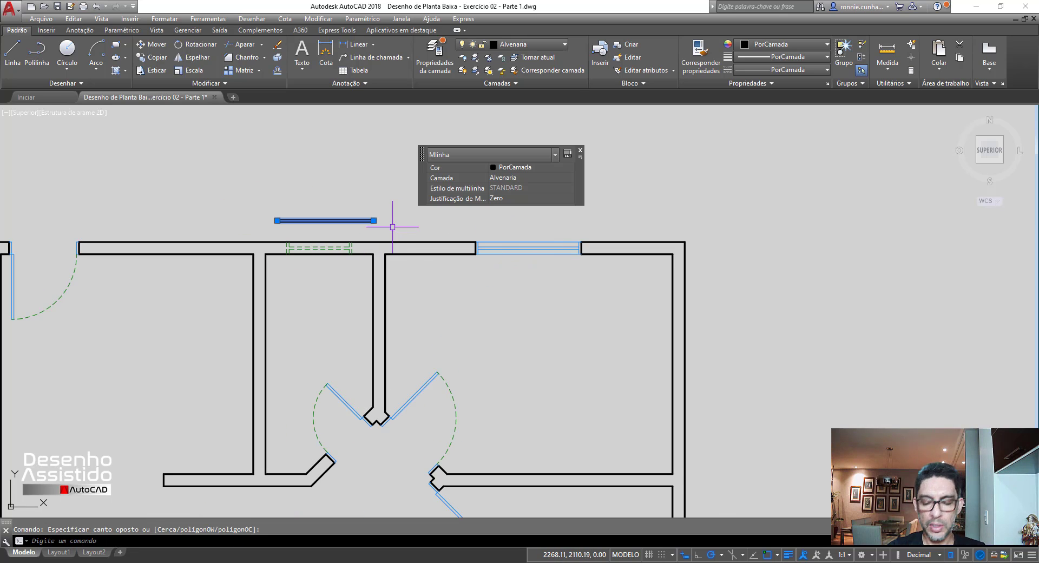
key(Delete)
scroll(530, 254, up, 2)
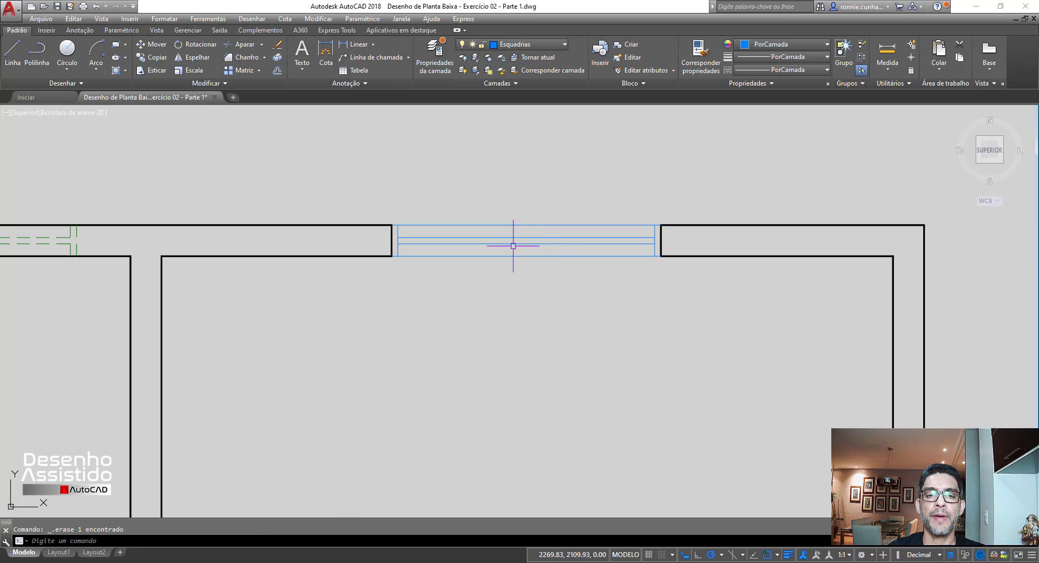
Make Mobília the current layer.
scroll(595, 243, down, 2)
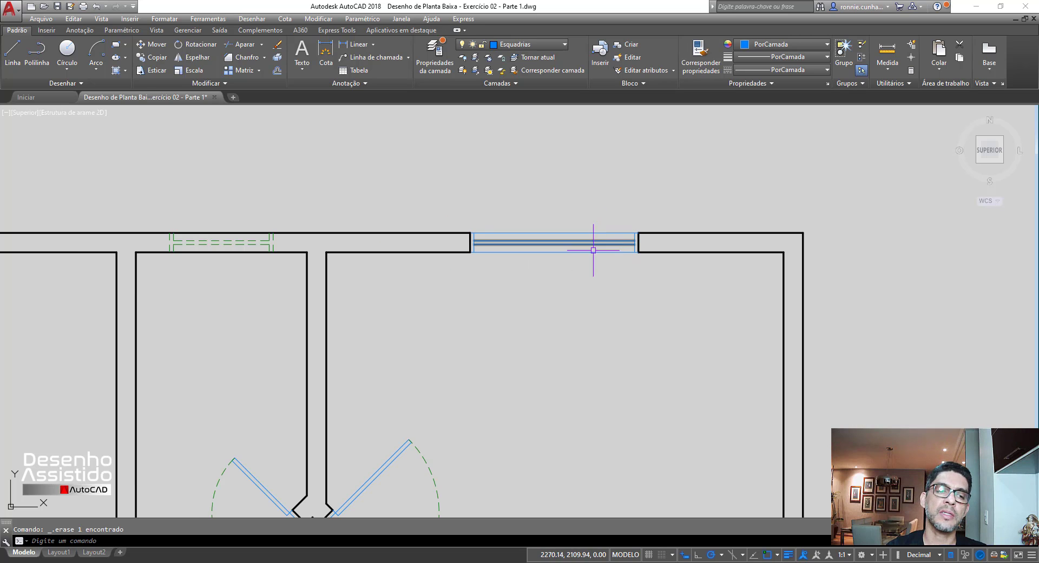
scroll(494, 251, down, 2)
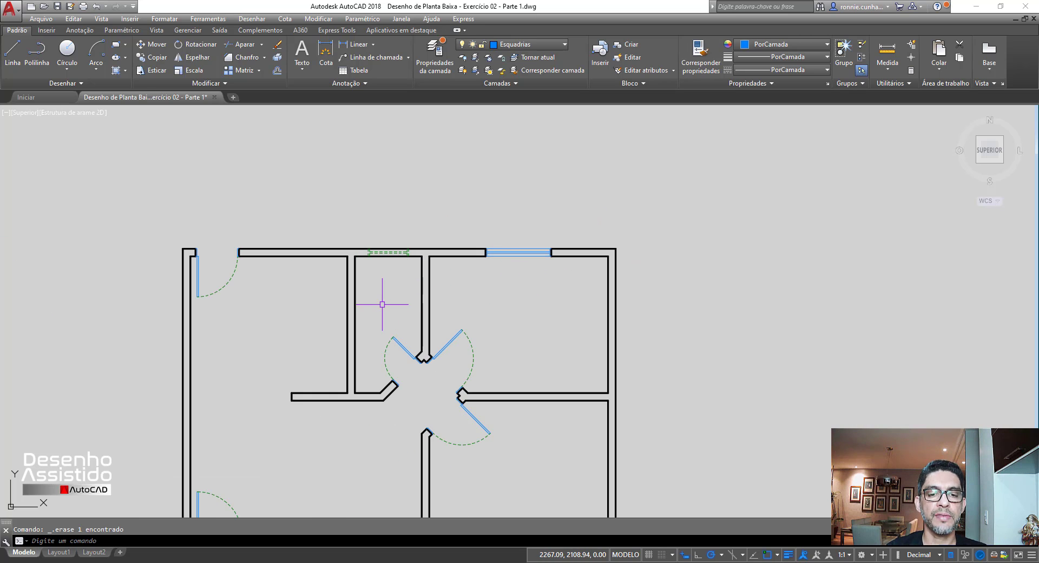
scroll(281, 270, down, 2)
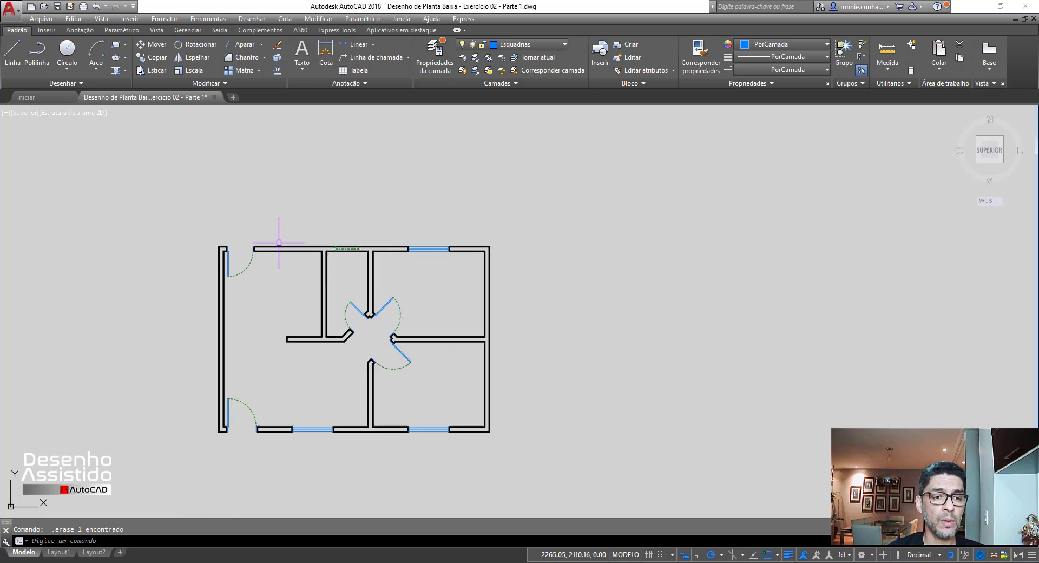
scroll(274, 294, up, 2)
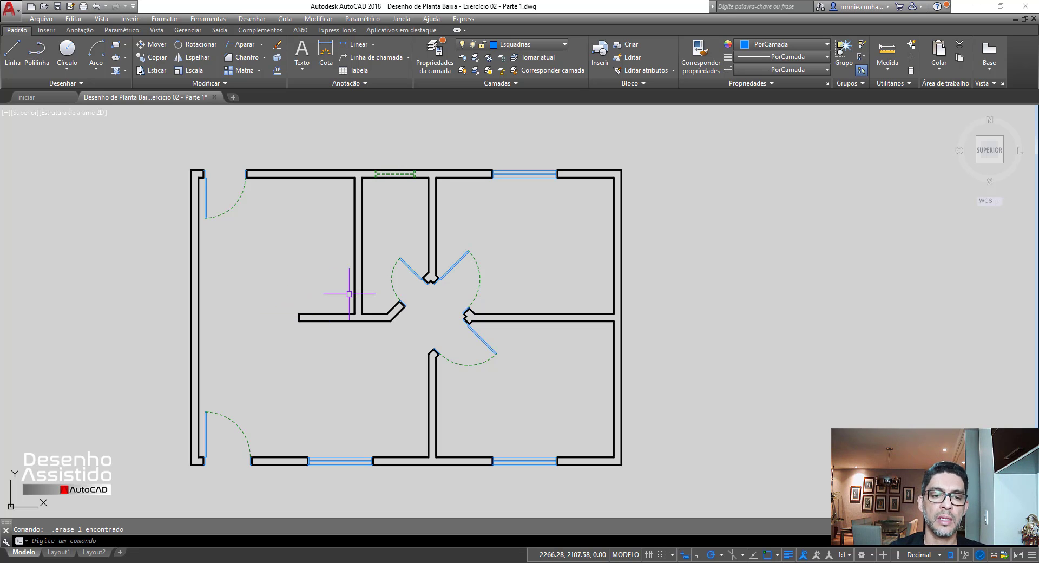
middle_drag(394, 305, 448, 308)
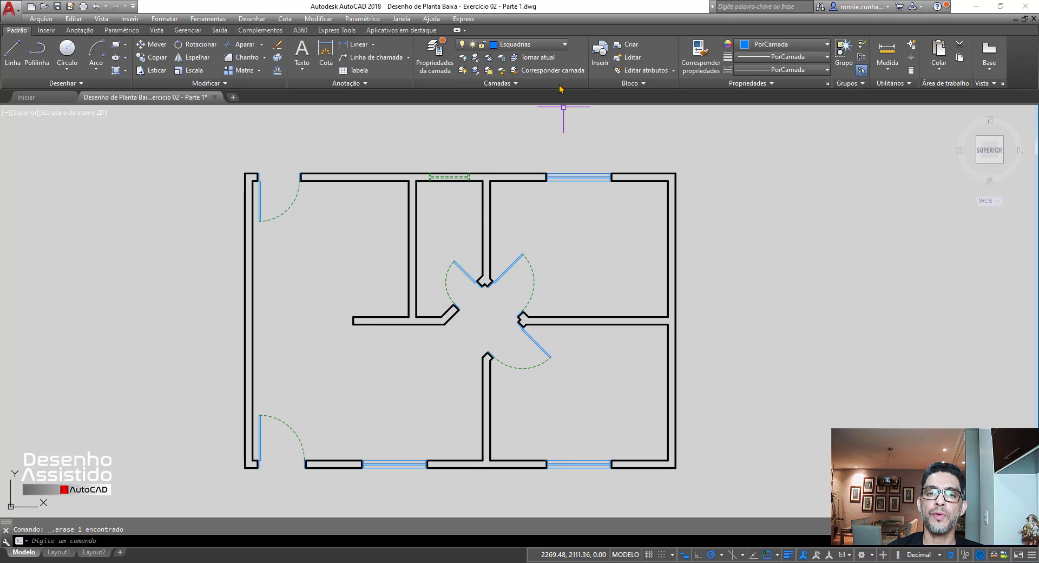
click(528, 45)
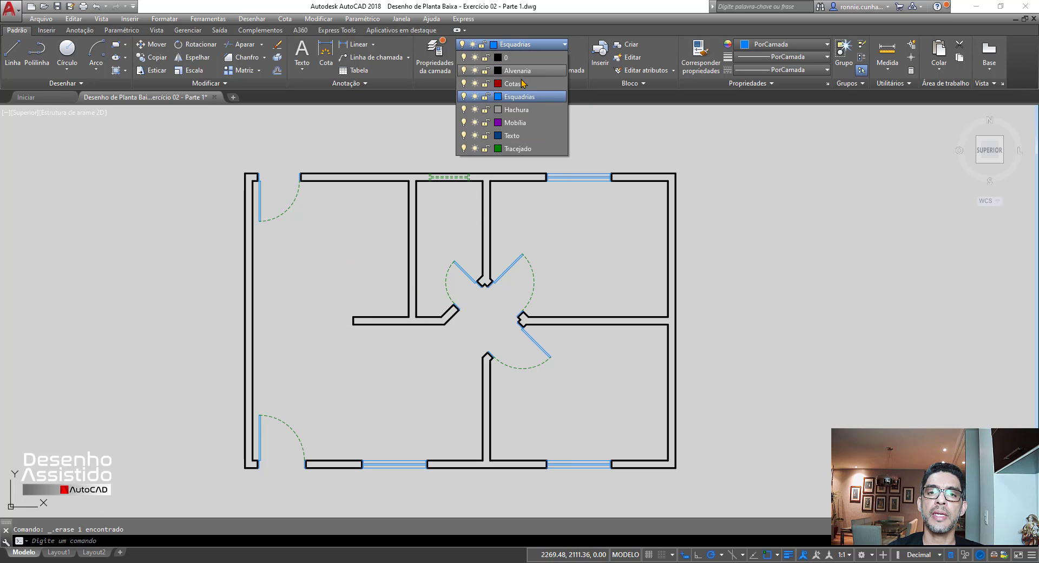
click(517, 123)
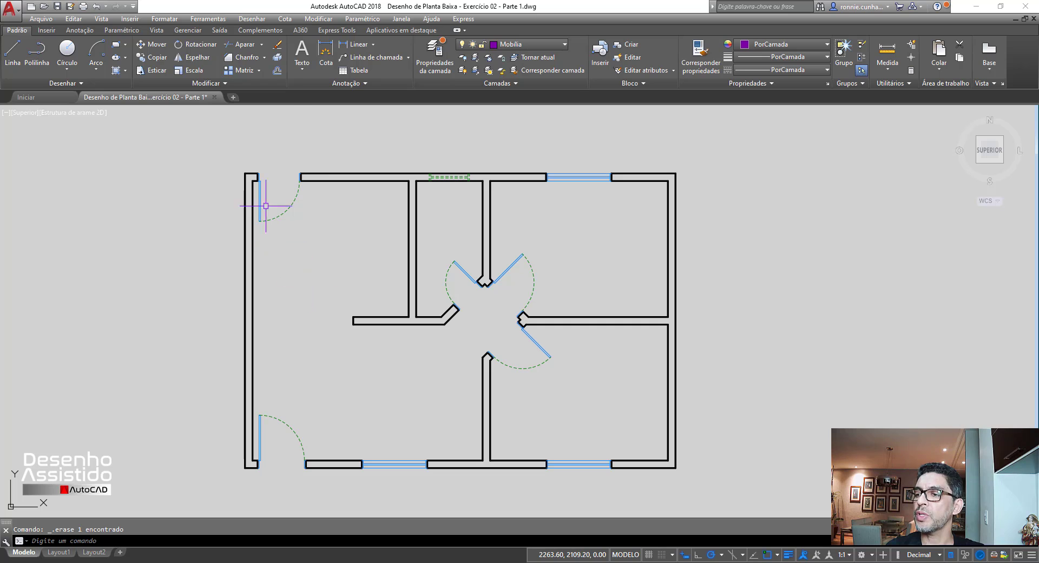
With ortho on, draw connected lines from the lower corner of the short wall's free end: 1 left, 1.5 up and 0.45 right.
click(12, 51)
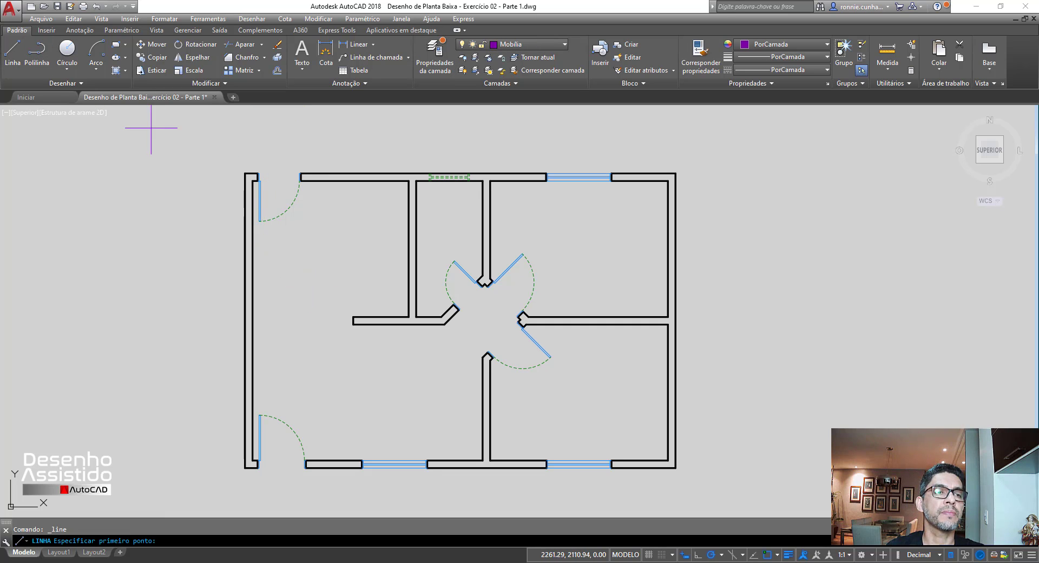
click(353, 324)
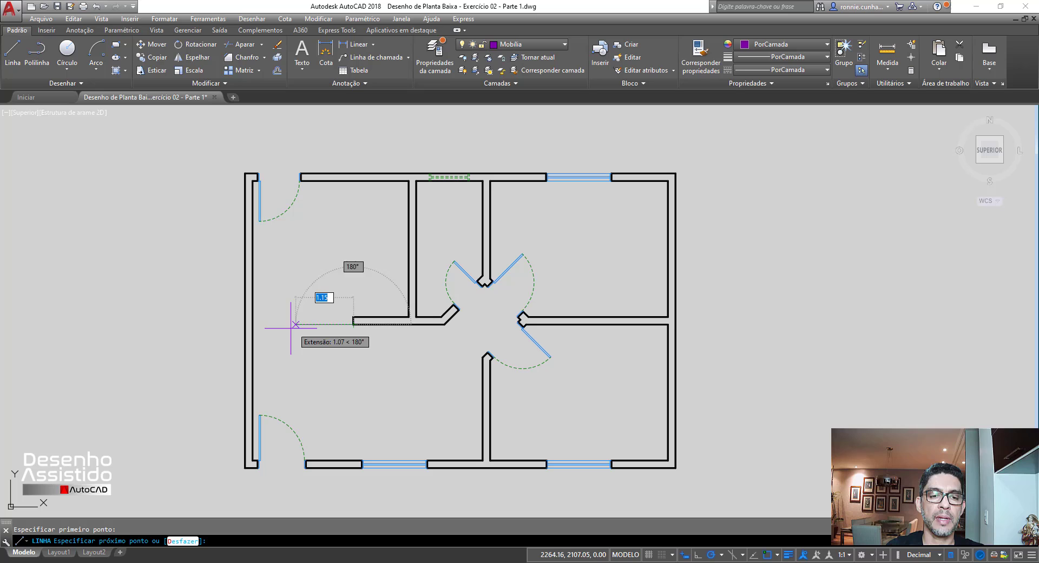
click(697, 554)
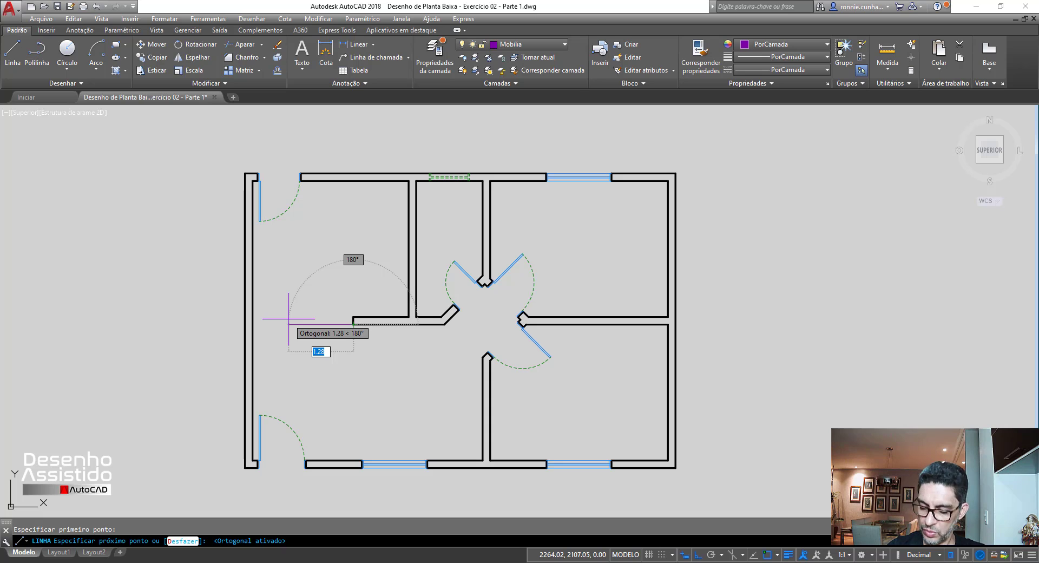
text(1)
key(Return)
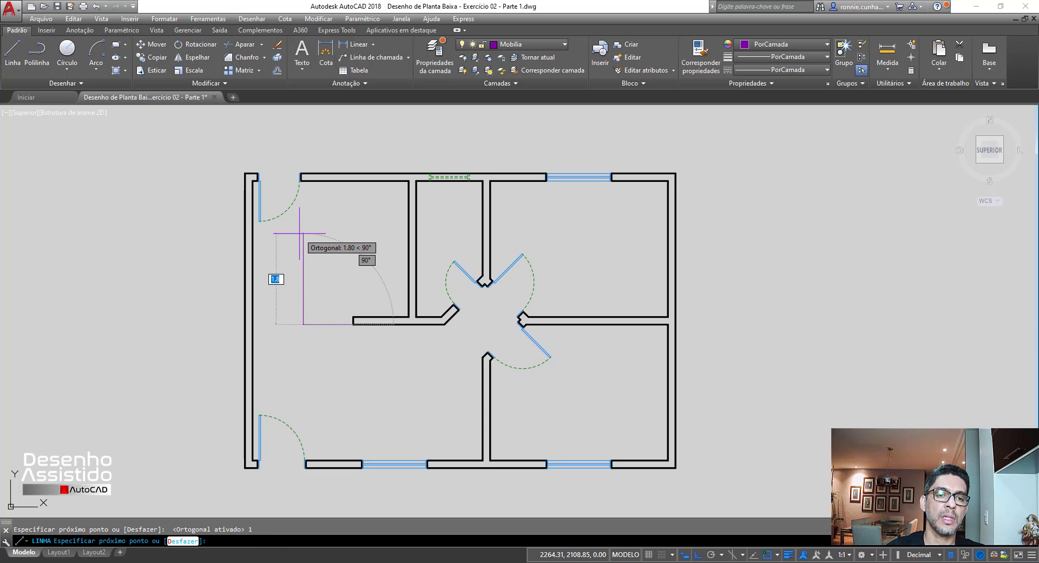
text(1.5)
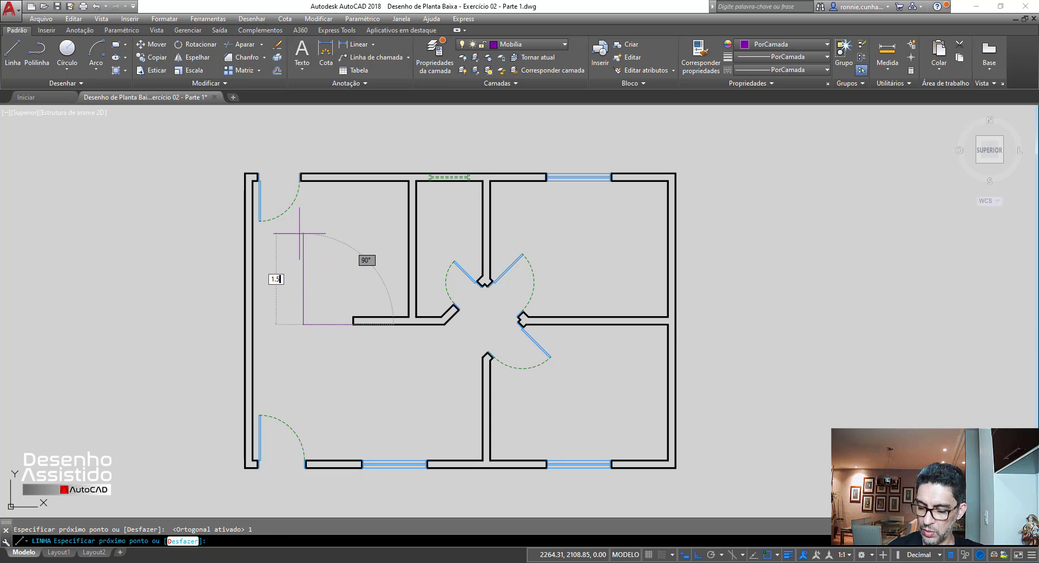
key(Return)
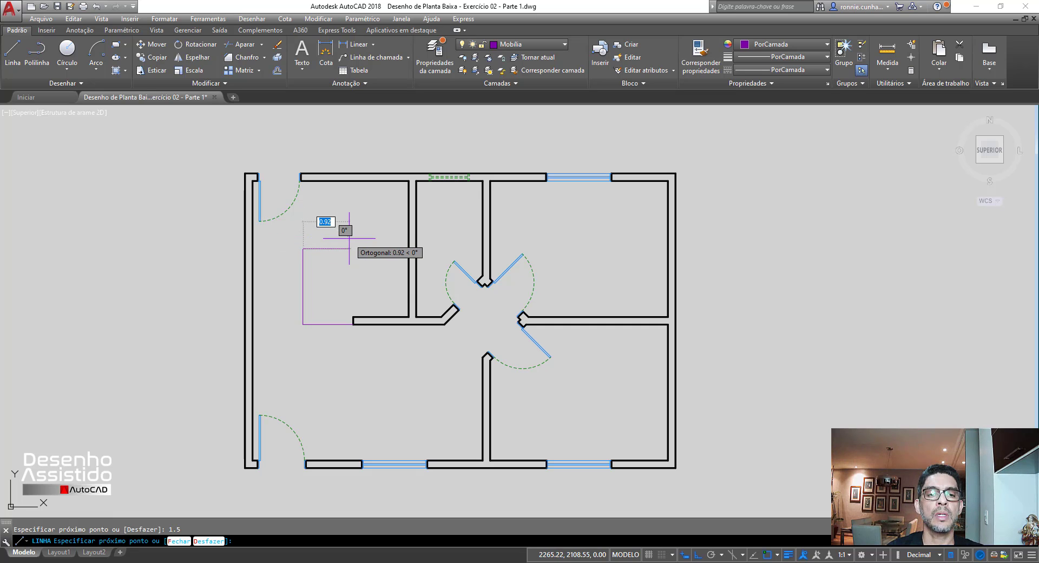
text(.45)
key(Return)
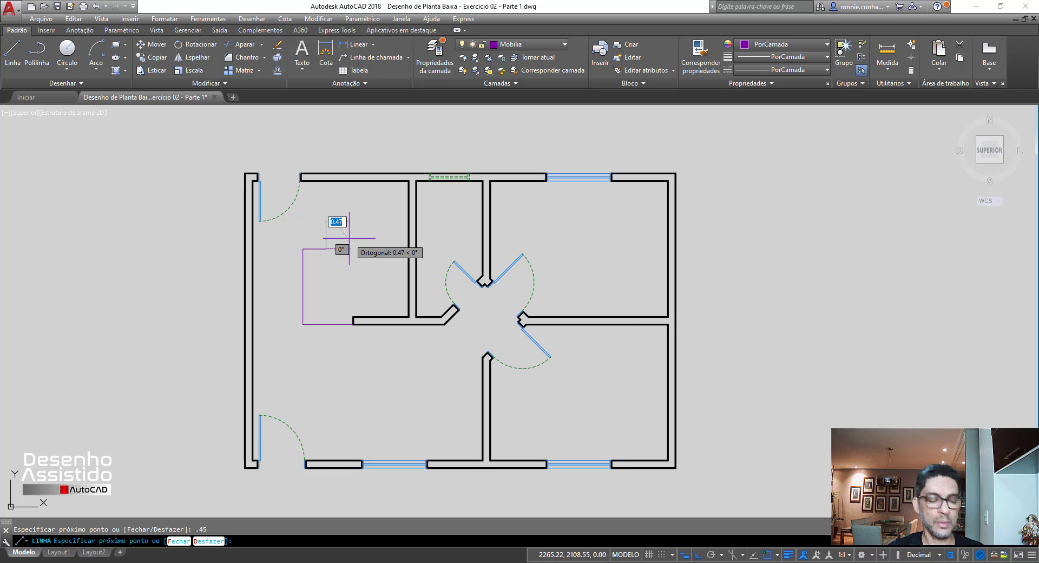
key(Escape)
From the same wall corner, draw a line 0.35 upward and continue it about 0.8 to the left.
click(17, 51)
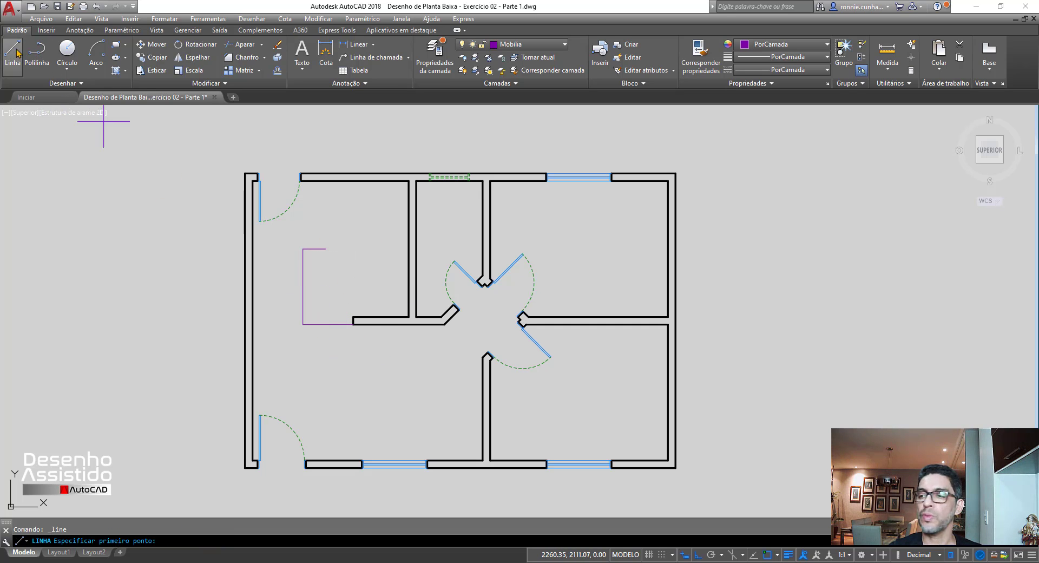
click(354, 324)
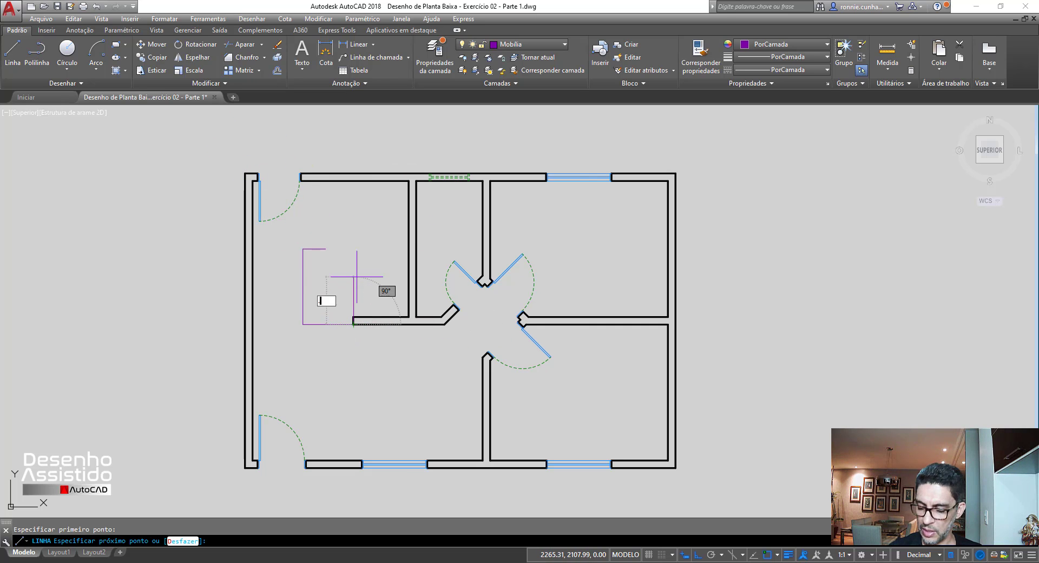
key(Return)
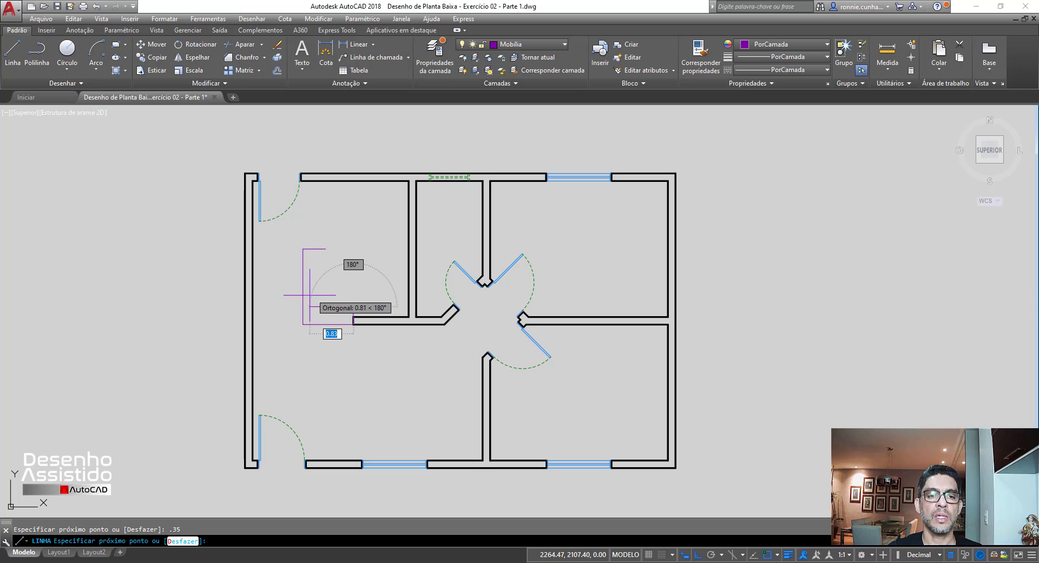
click(313, 296)
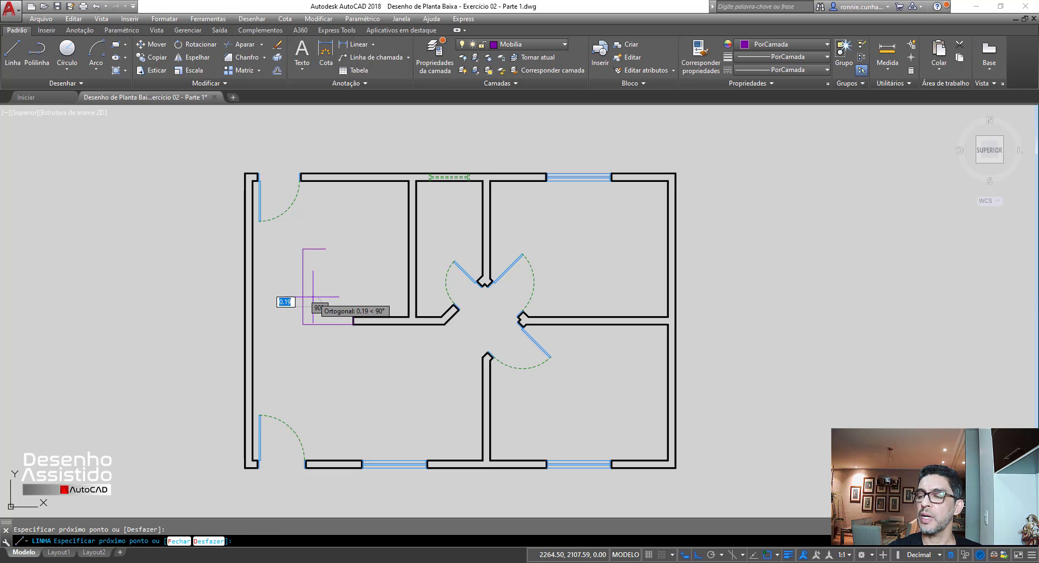
key(Escape)
Draw a vertical line down from the end of the 0.45 segment, crossing the counter's lower horizontal line.
click(13, 53)
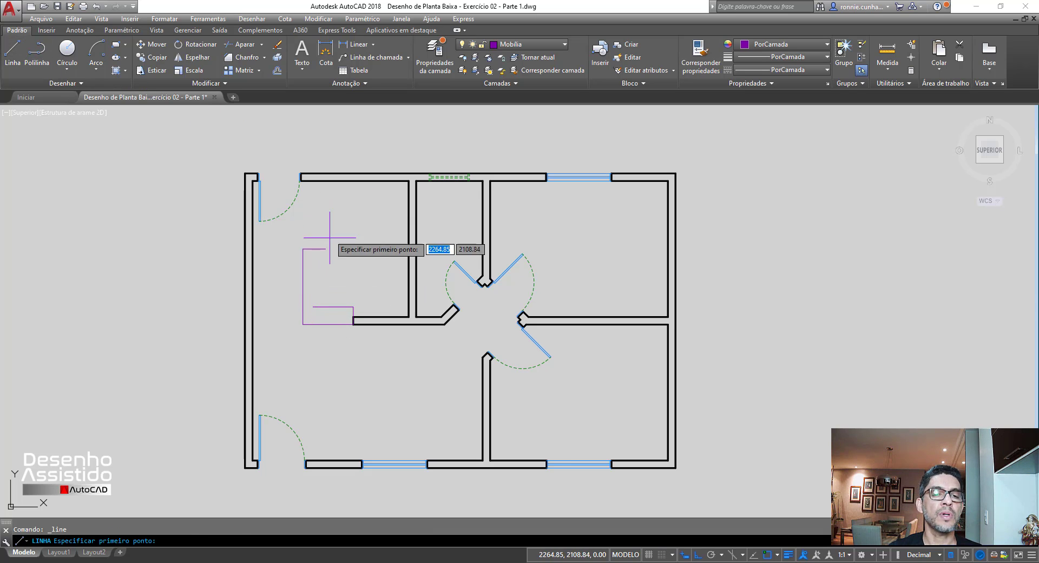
click(325, 249)
click(325, 315)
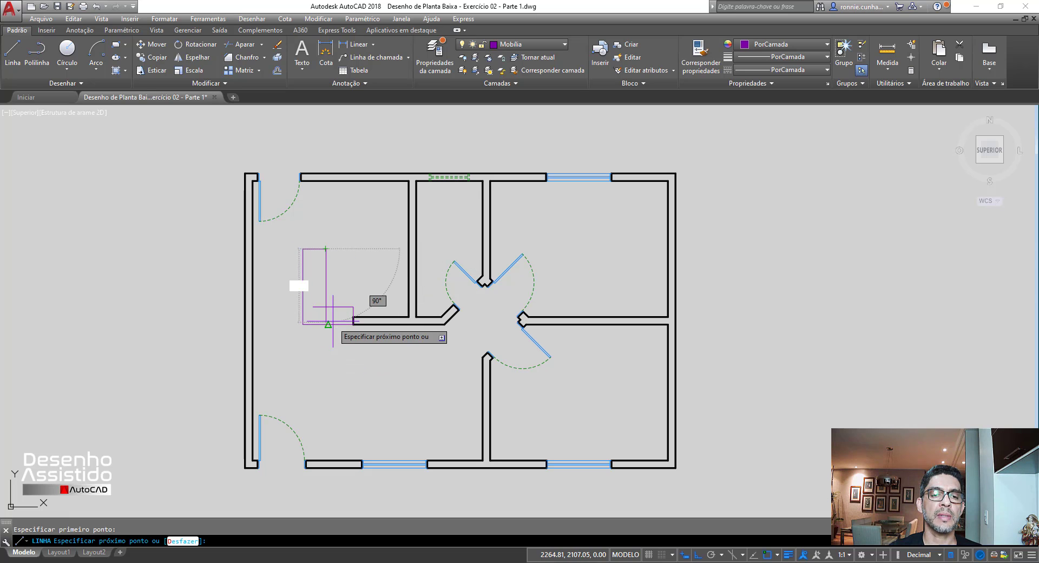
key(Escape)
Trim the two overshooting line ends at the inner corner of the L-shaped counter.
scroll(328, 314, up, 4)
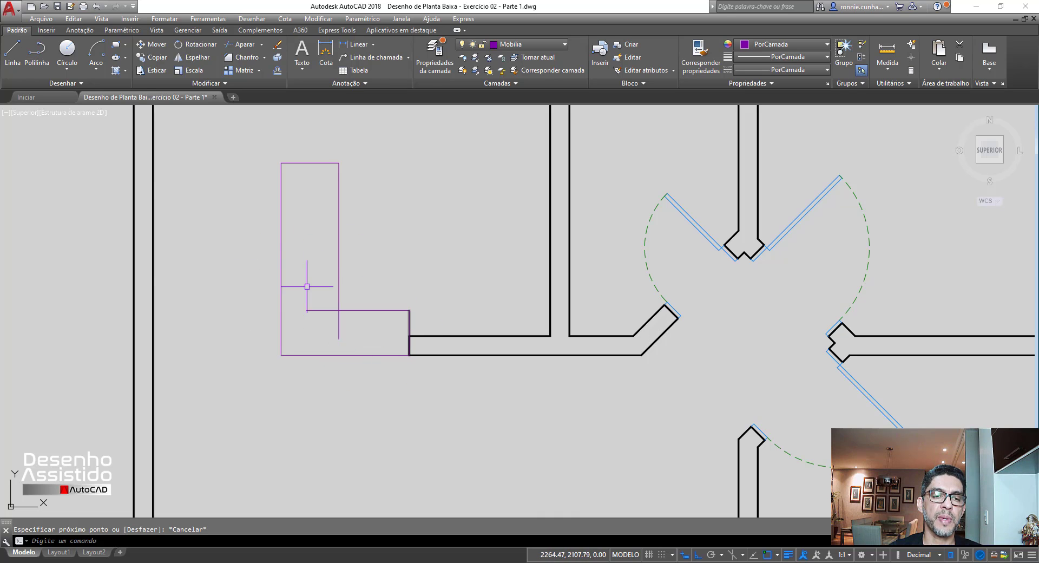
click(241, 46)
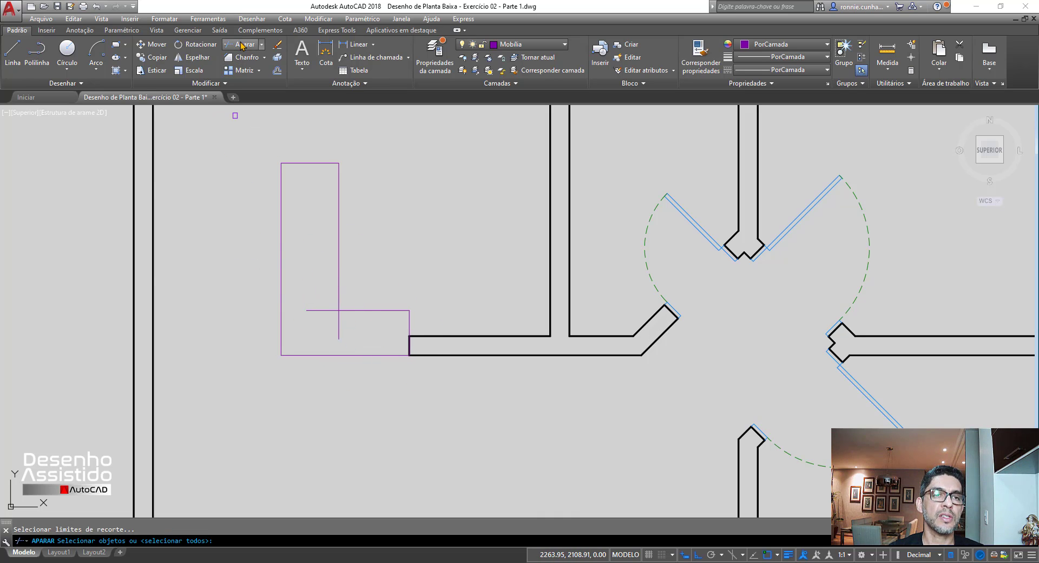
key(Return)
click(333, 306)
click(327, 311)
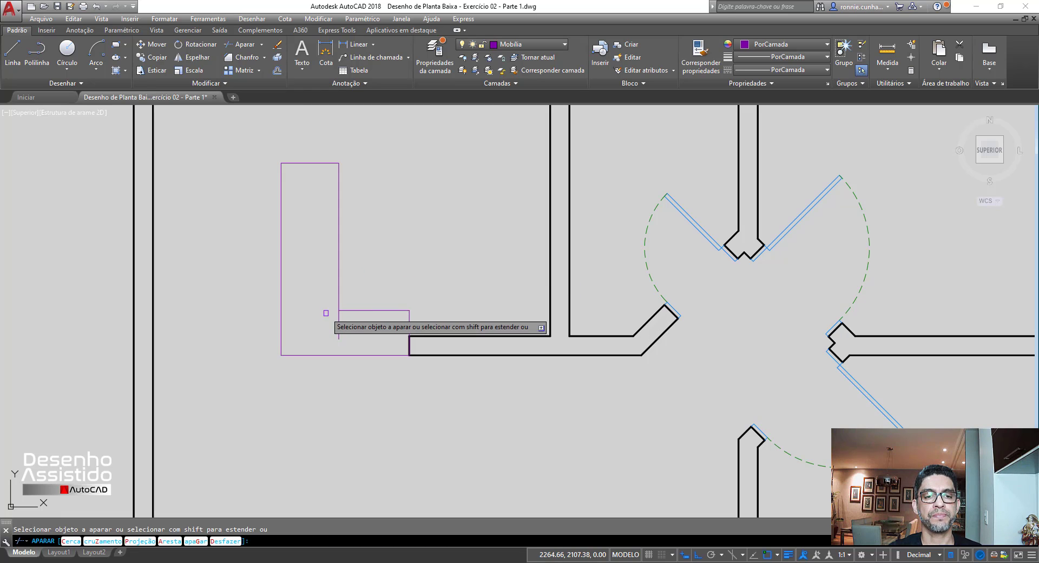
click(338, 326)
key(Return)
Shorten the counter's 0.35 vertical line by moving its lower endpoint to the upper corner of the wall end.
scroll(394, 365, up, 8)
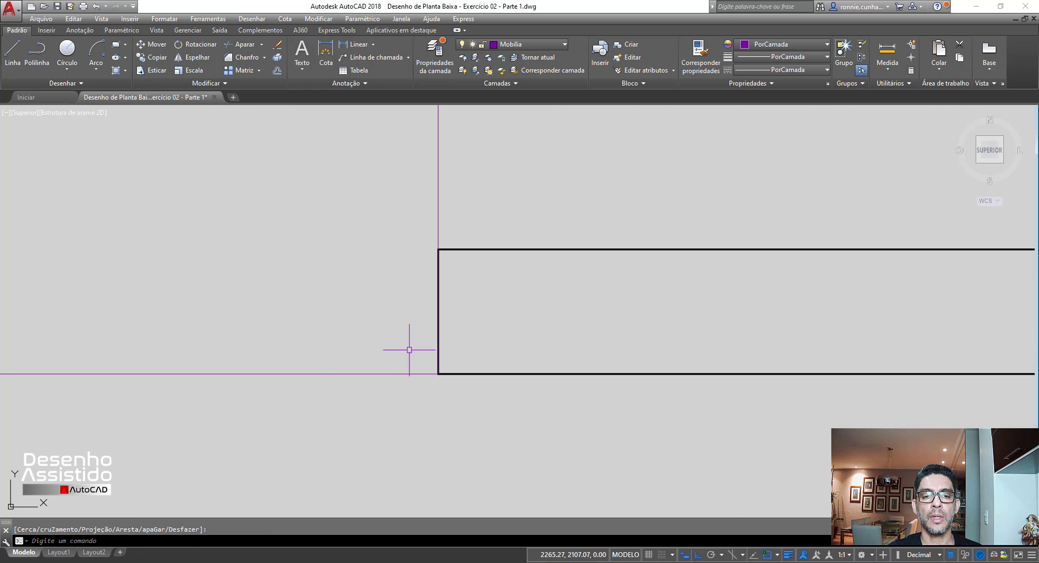
scroll(409, 350, down, 4)
click(403, 280)
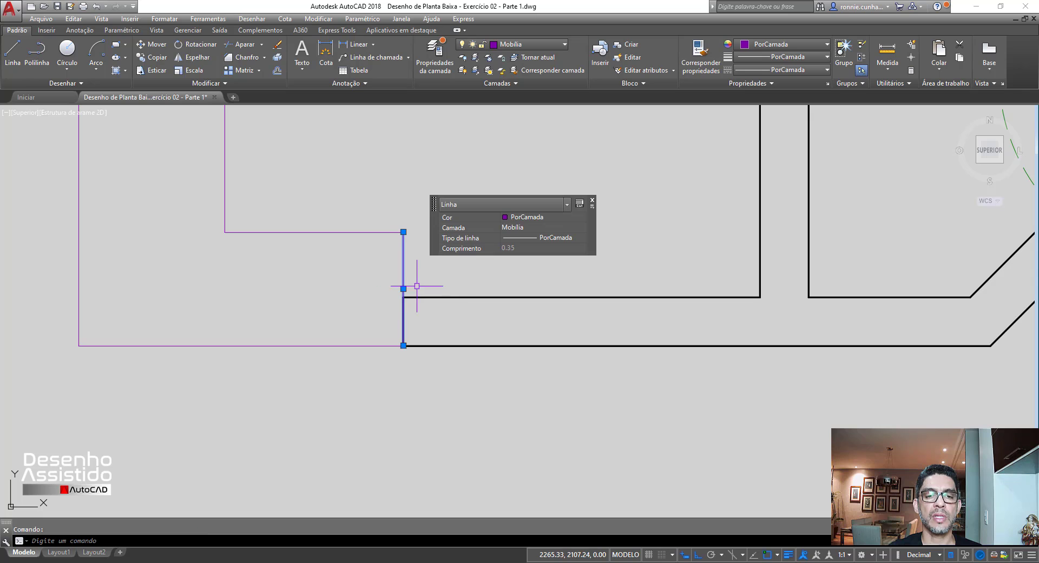
scroll(423, 293, up, 2)
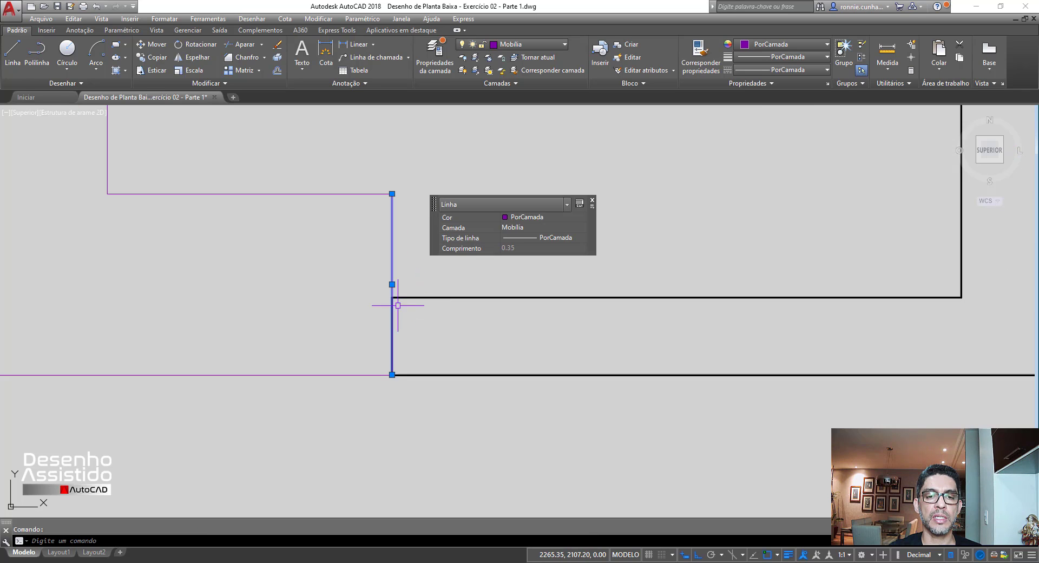
click(392, 373)
click(392, 297)
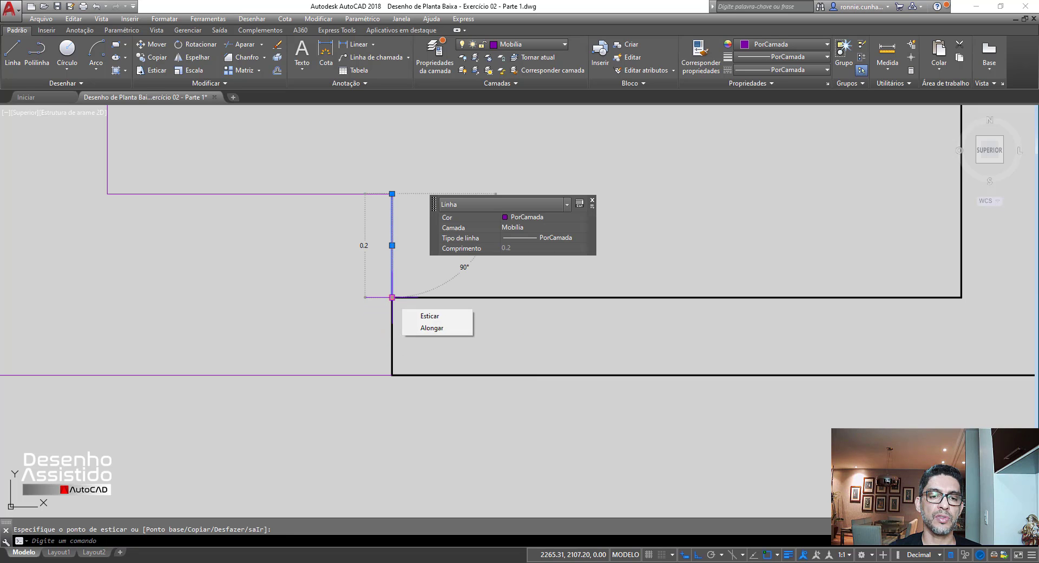
key(Escape)
click(392, 214)
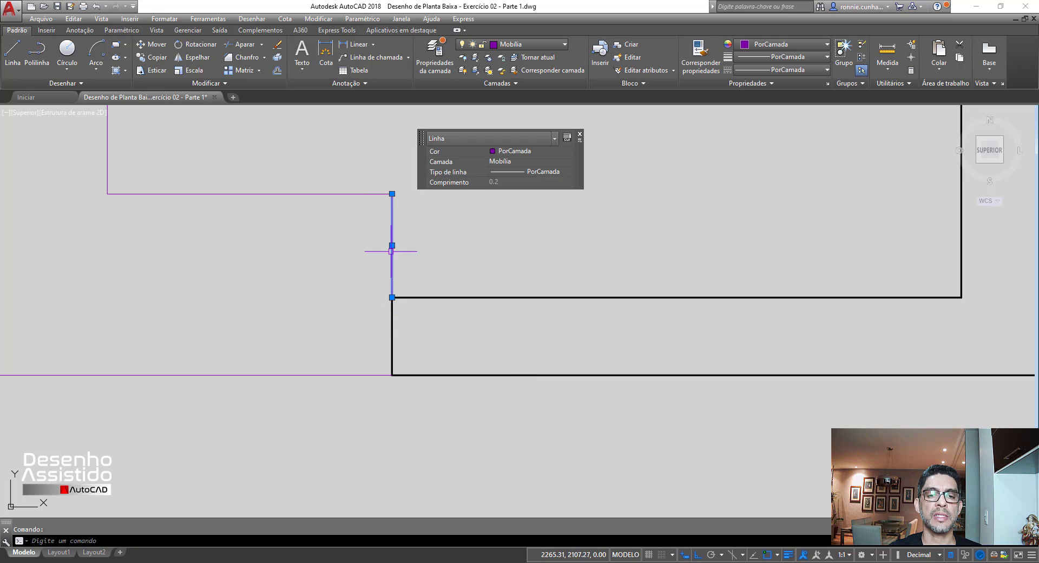
key(Escape)
Start a polyline in the open room area beside the L-shaped counter with a horizontal segment 0.63 to the left.
scroll(389, 271, down, 5)
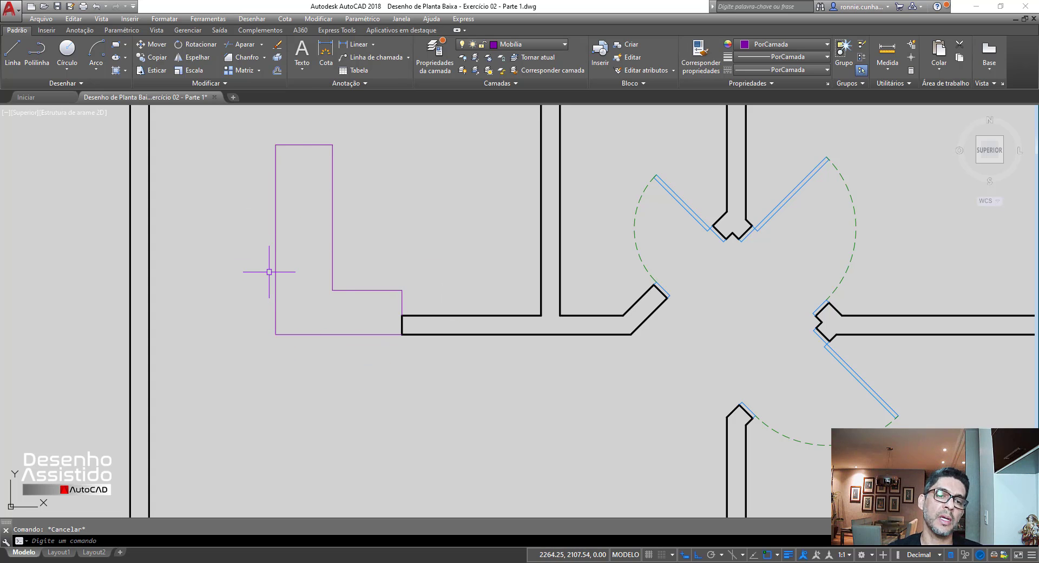
scroll(287, 265, down, 4)
scroll(275, 263, up, 2)
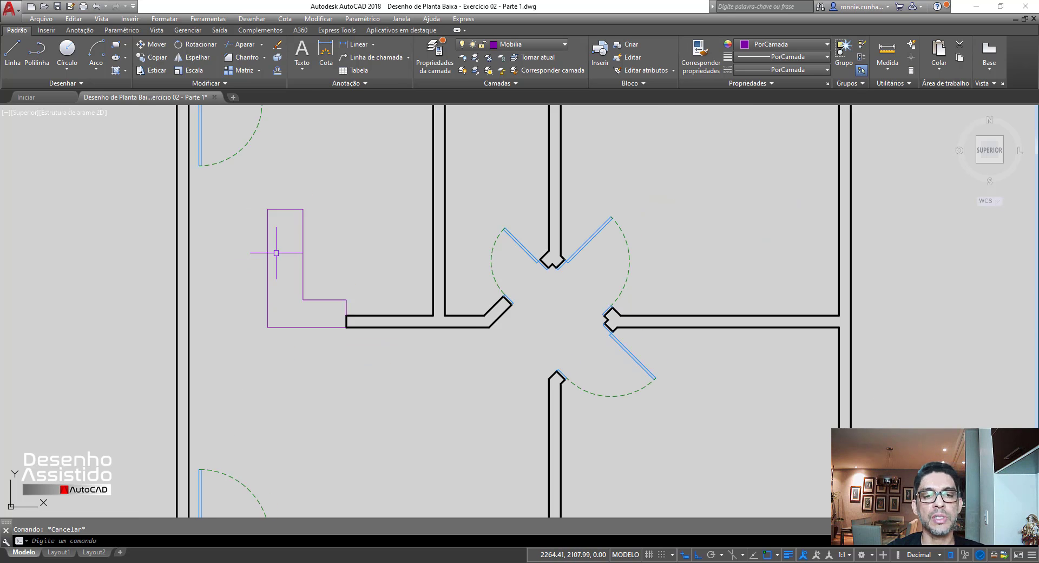
scroll(276, 241, down, 2)
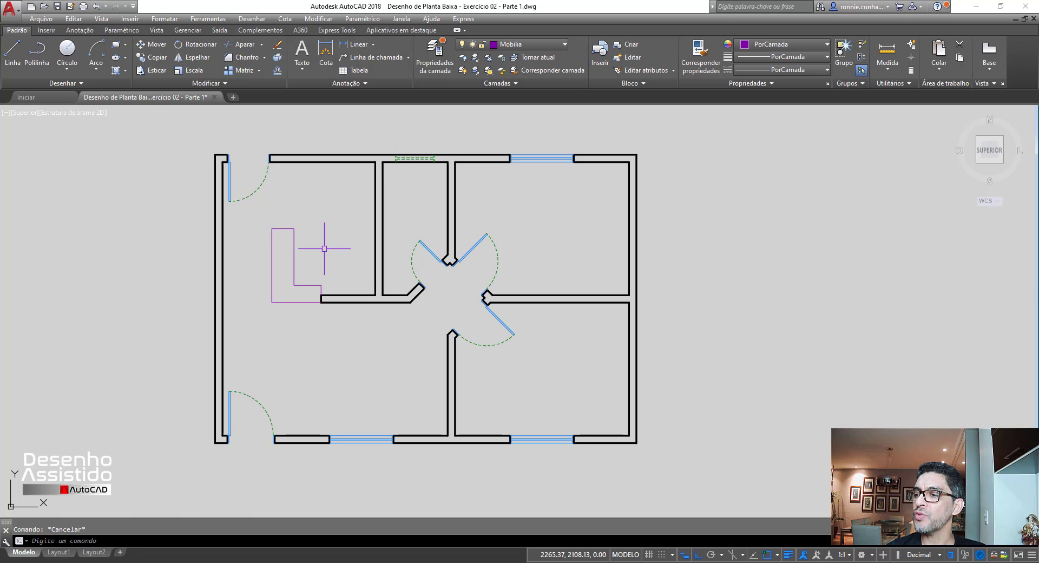
scroll(348, 278, up, 2)
scroll(345, 274, up, 2)
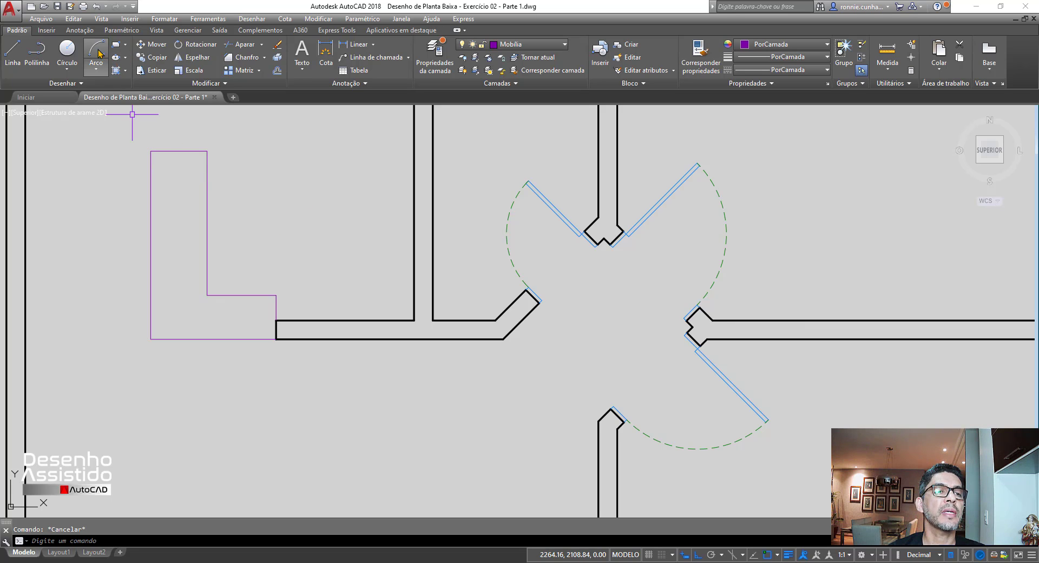
click(16, 54)
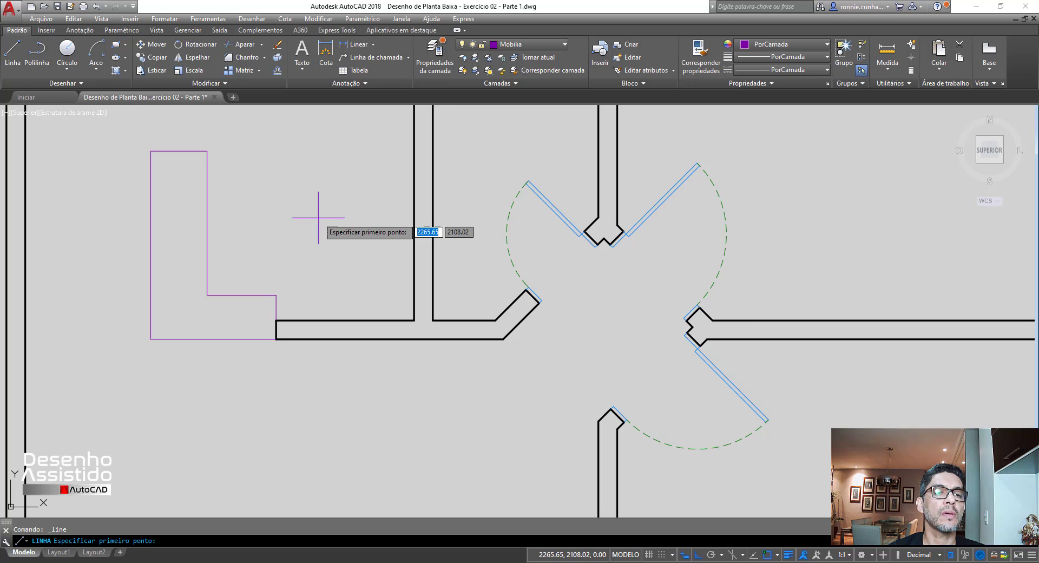
click(38, 54)
click(370, 212)
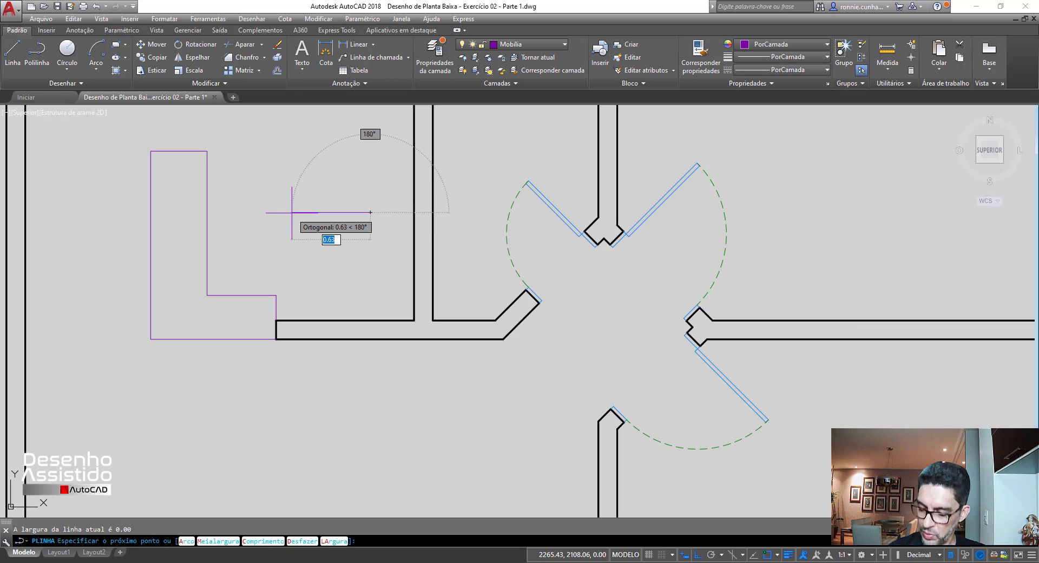
text(.63)
key(Return)
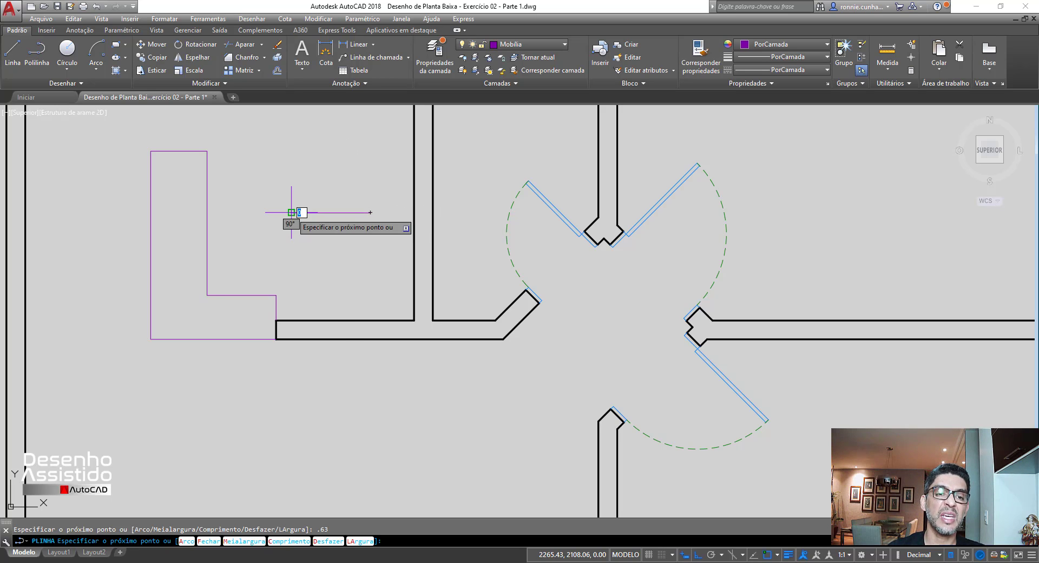
Continue the polyline 0.7 down and 0.63 to the right, finishing the rectangle at its starting point.
text(.)
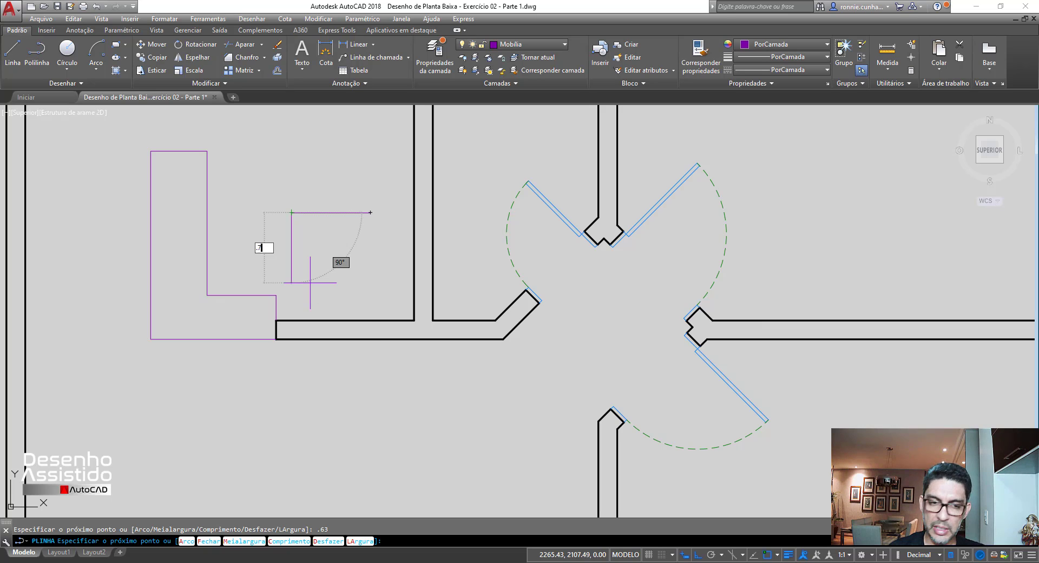
text(7)
key(Return)
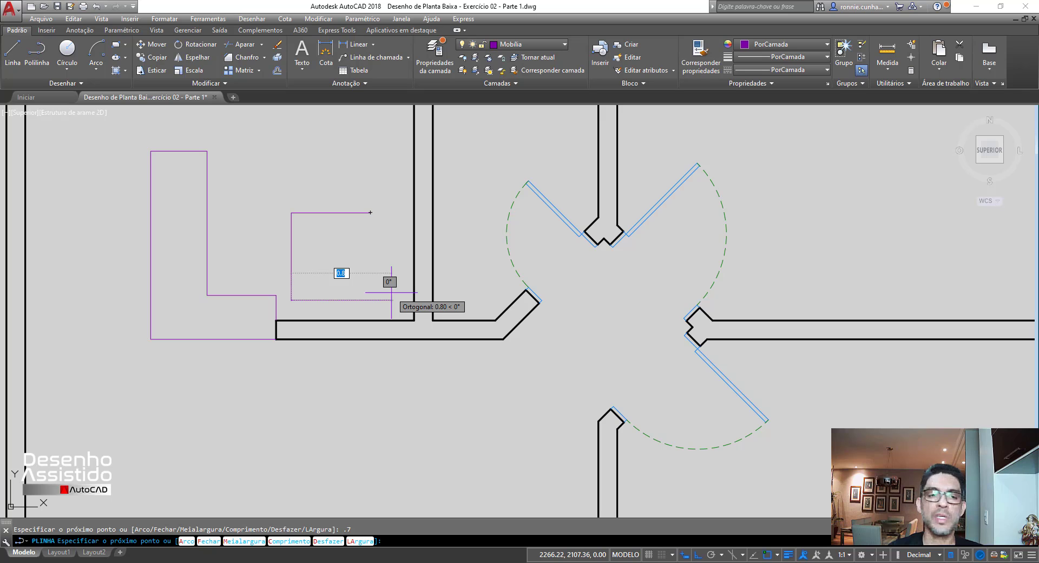
text(.63)
key(Return)
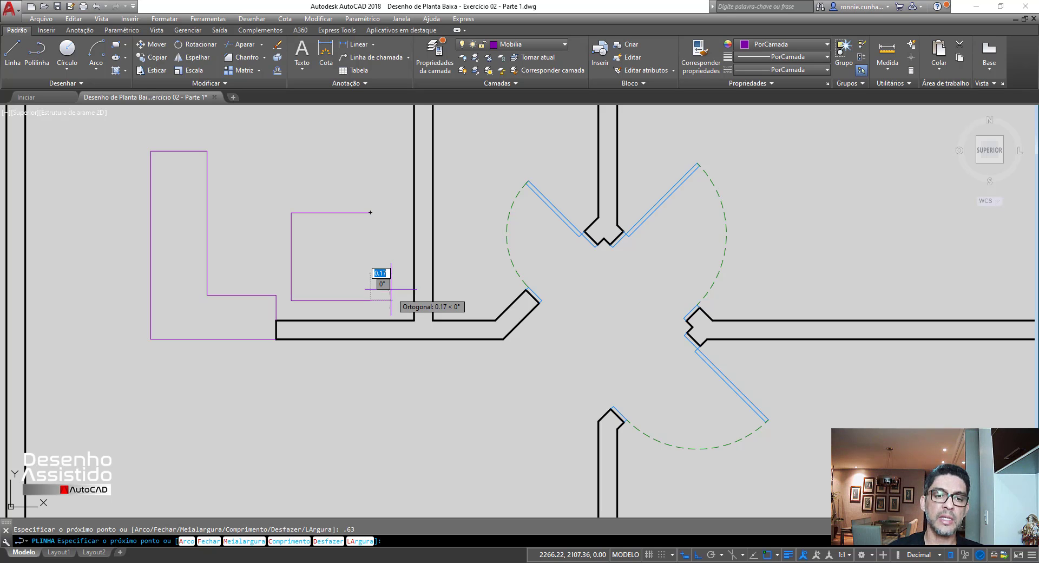
click(370, 213)
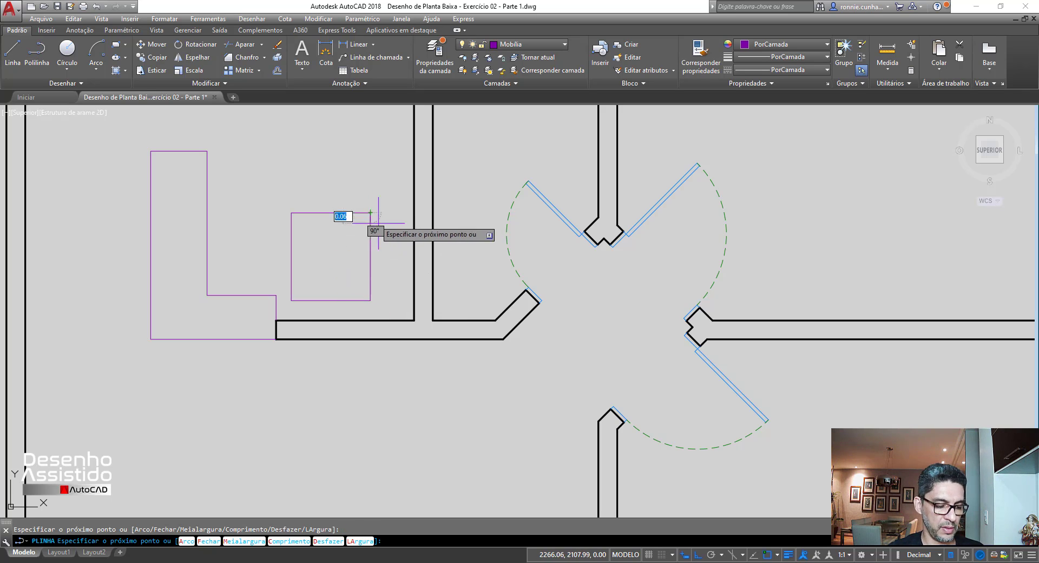
key(Escape)
scroll(288, 271, up, 4)
scroll(293, 268, down, 2)
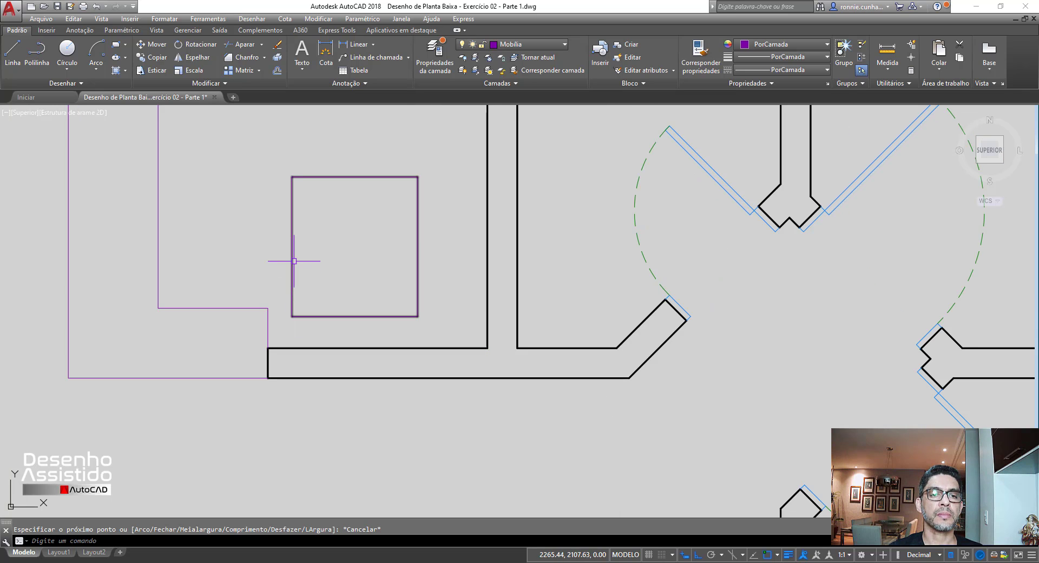
Draw a vertical line about 0.17 long upward from the rectangle's upper-left corner.
click(12, 51)
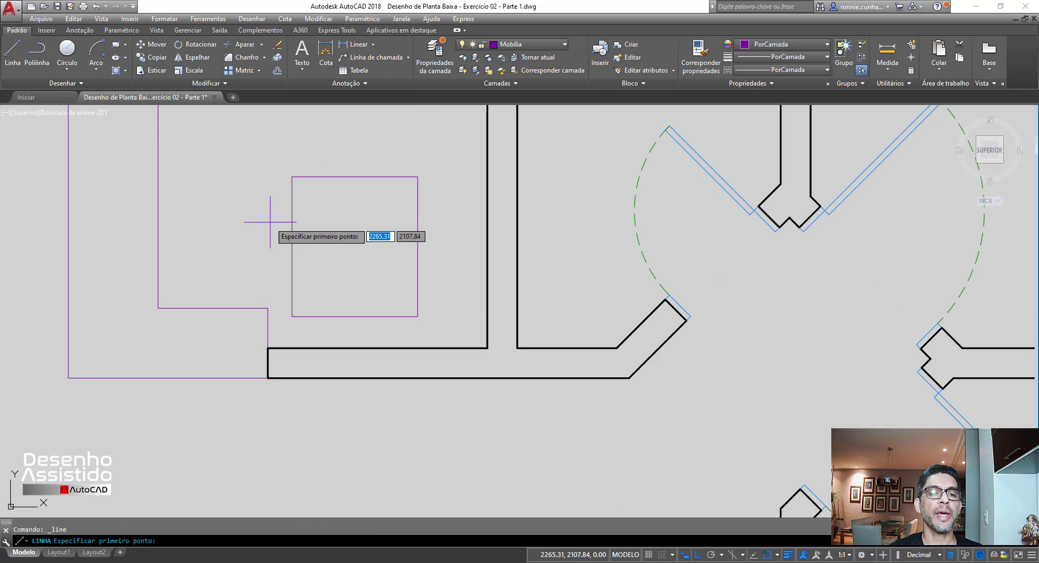
click(292, 174)
click(294, 141)
key(Escape)
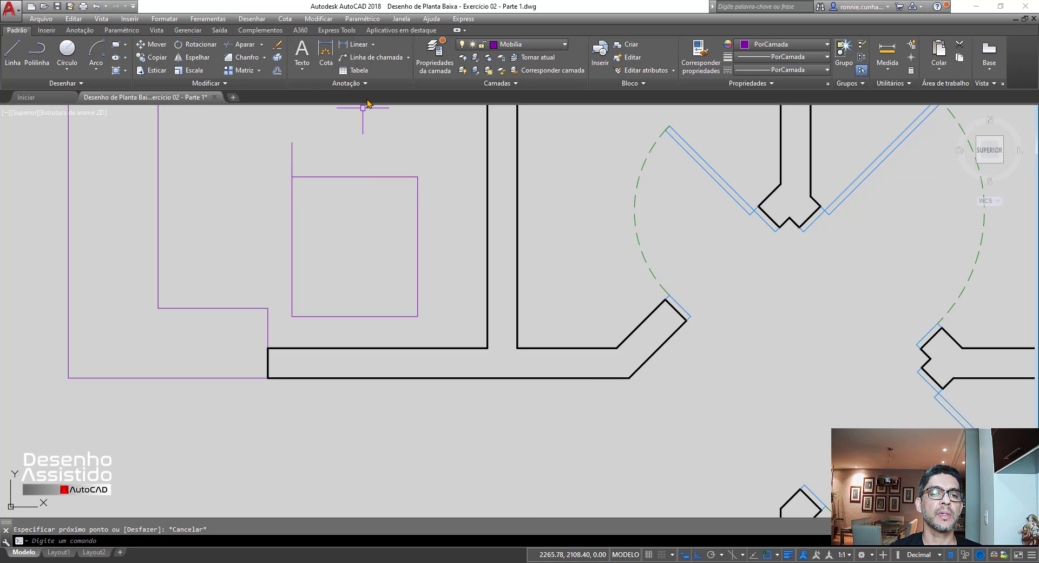
Offset the short vertical line 0.05 to the right, toward the inside of the rectangle.
click(278, 71)
key(Return)
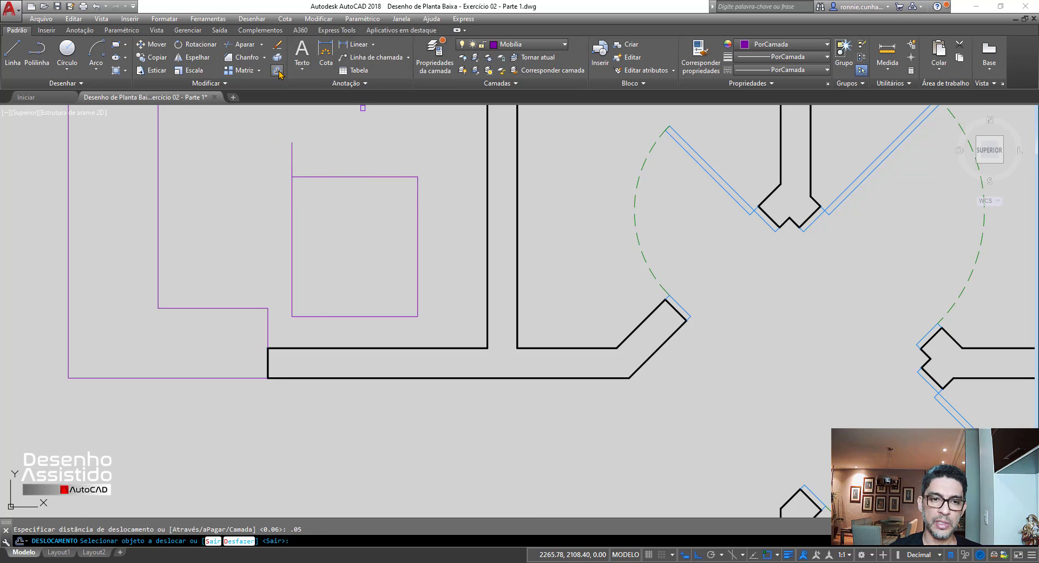
click(292, 158)
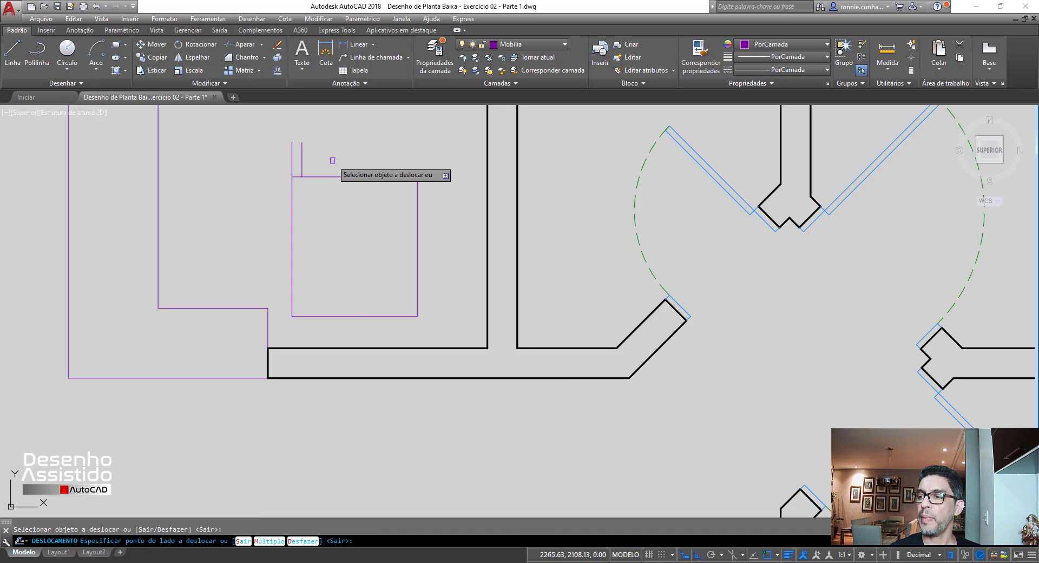
click(298, 163)
key(Escape)
Stretch the lower end of the offset line down to the rectangle's bottom edge.
click(302, 167)
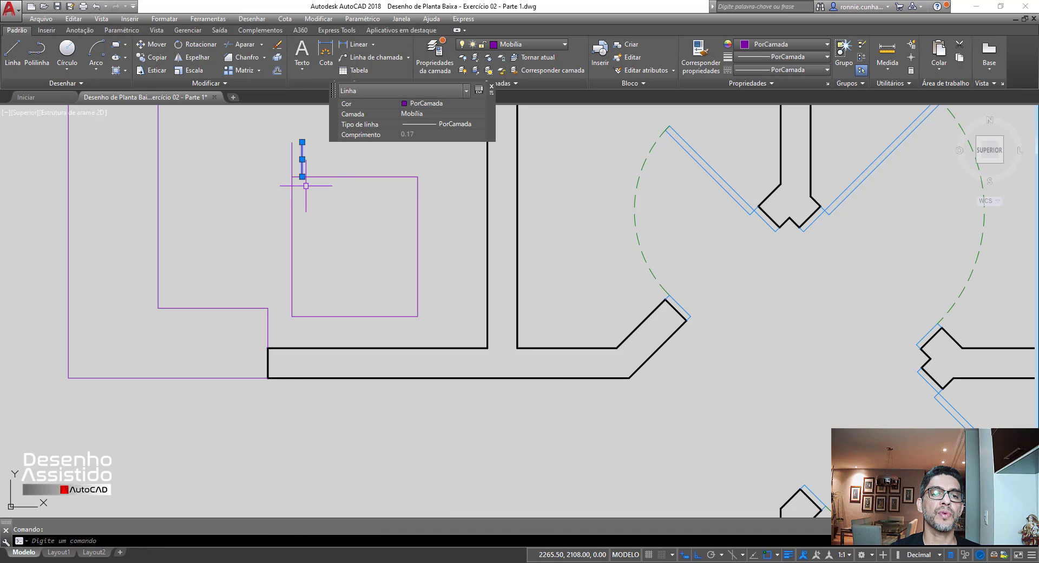
click(302, 177)
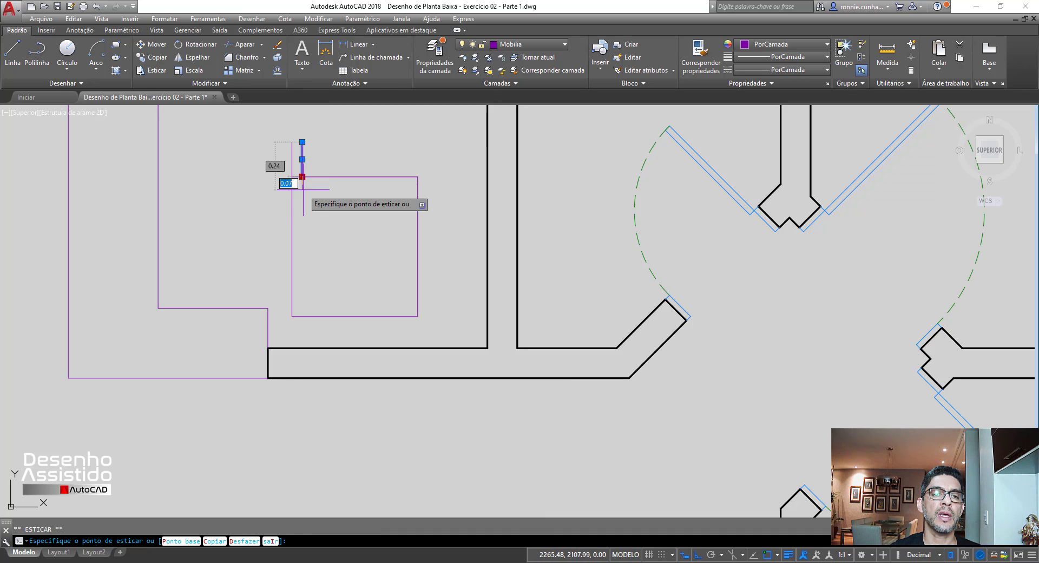
click(302, 316)
key(Escape)
Delete the original short vertical line and trim the part of the offset line extending above the rectangle.
click(292, 159)
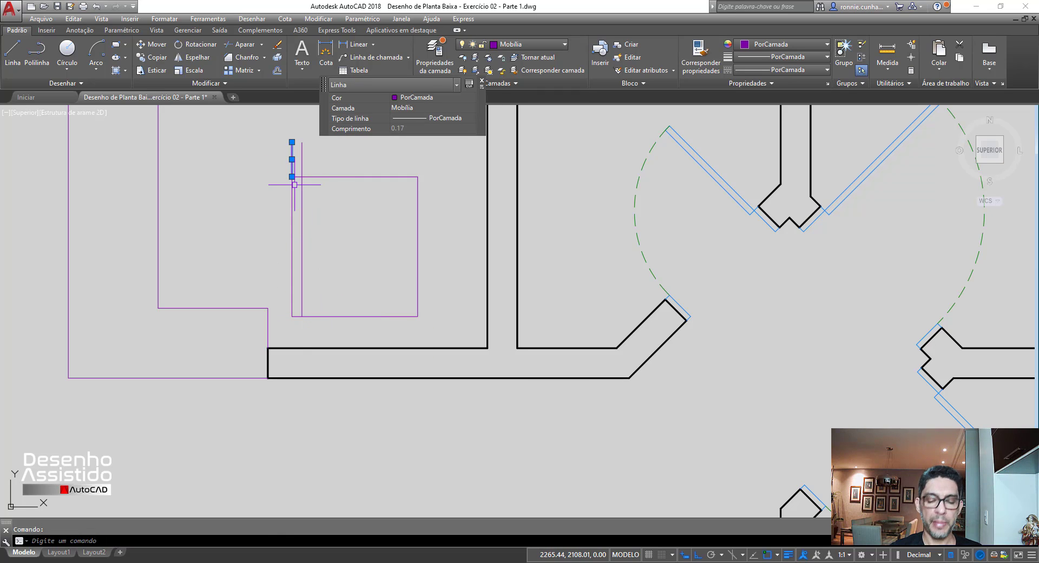
key(Delete)
click(238, 45)
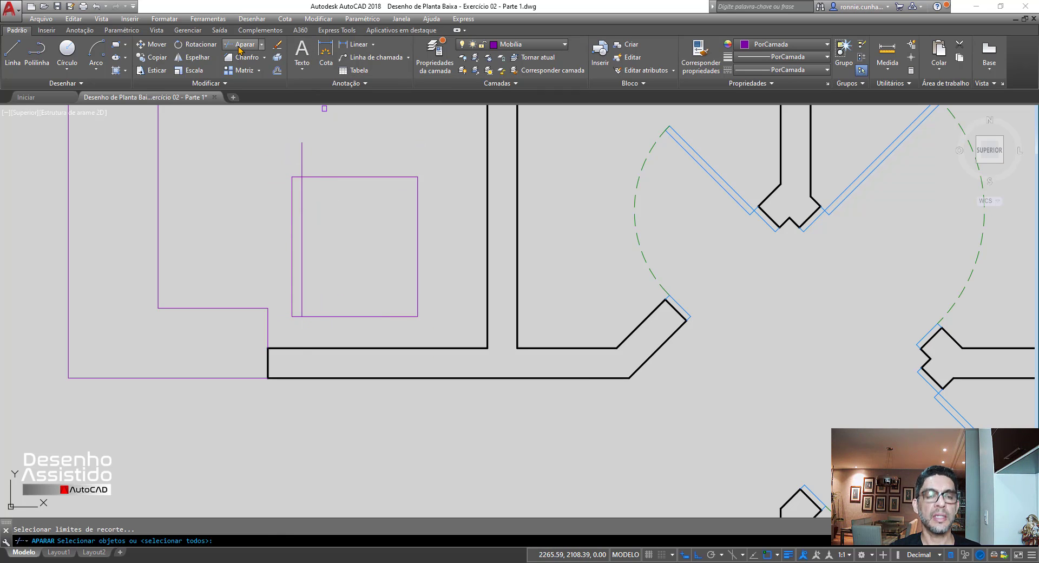
key(Return)
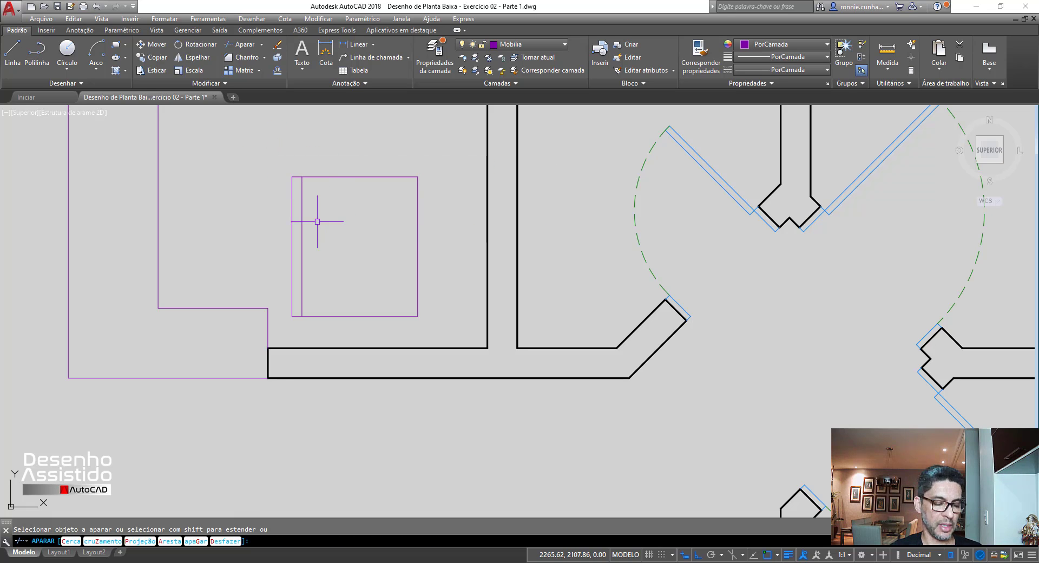
key(Escape)
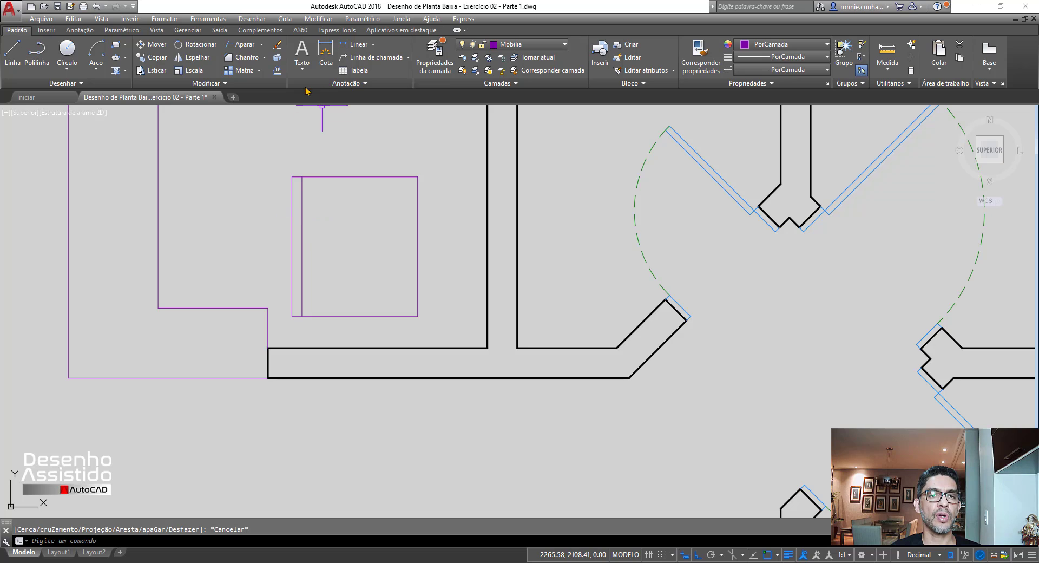
Try offsetting the rectangle 0.05 inward, and erase the resulting inner rectangle.
click(278, 71)
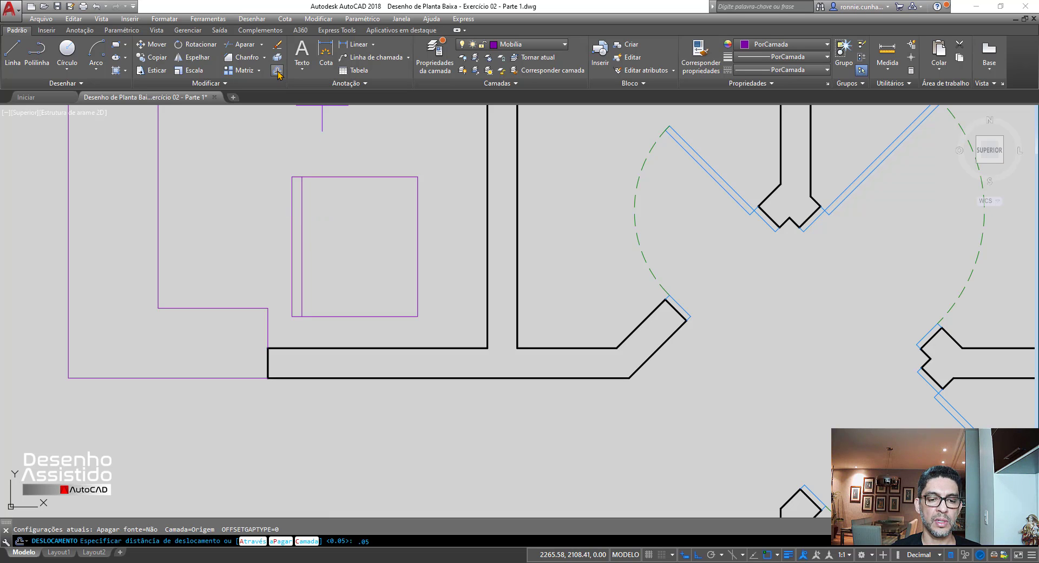
key(Return)
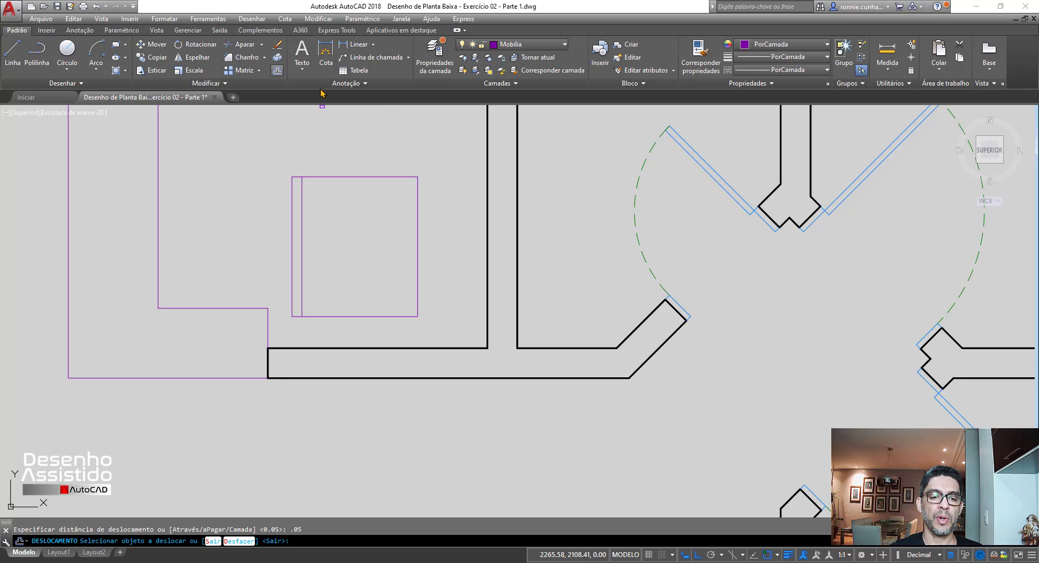
click(380, 177)
key(Escape)
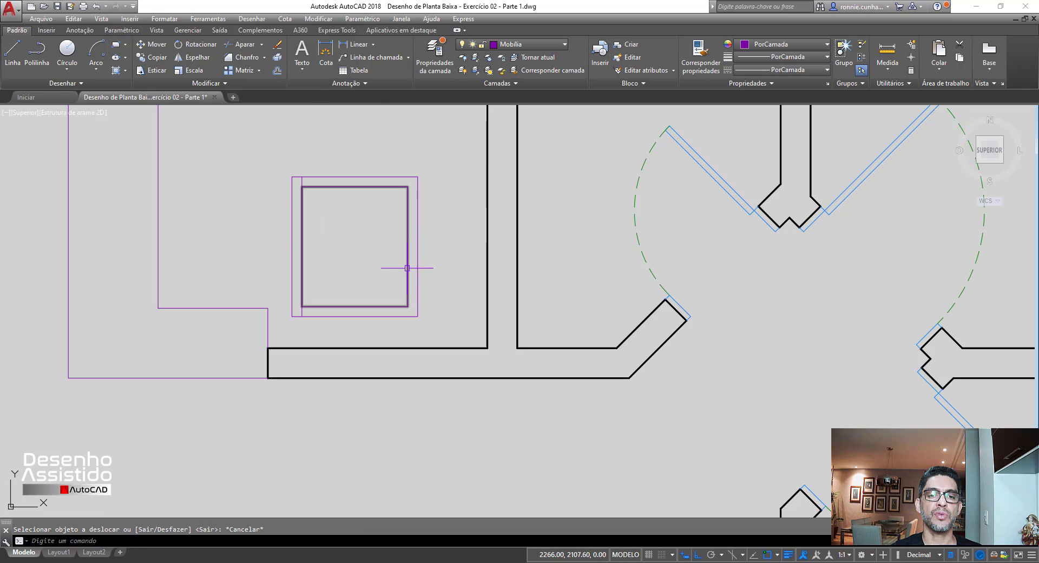
click(408, 269)
key(Delete)
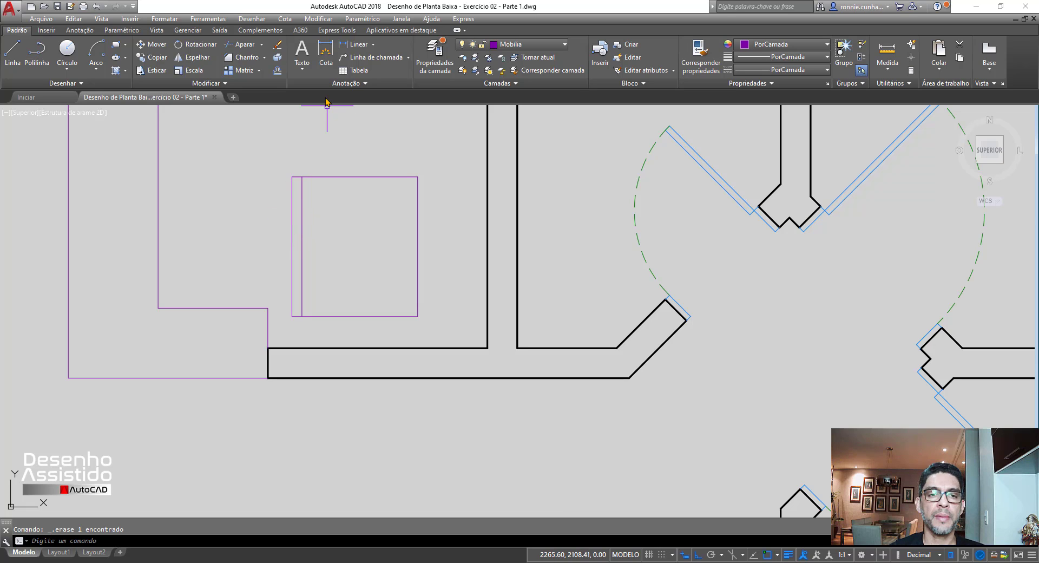
Offset the rectangle's inner vertical line 0.15 to the right.
click(278, 74)
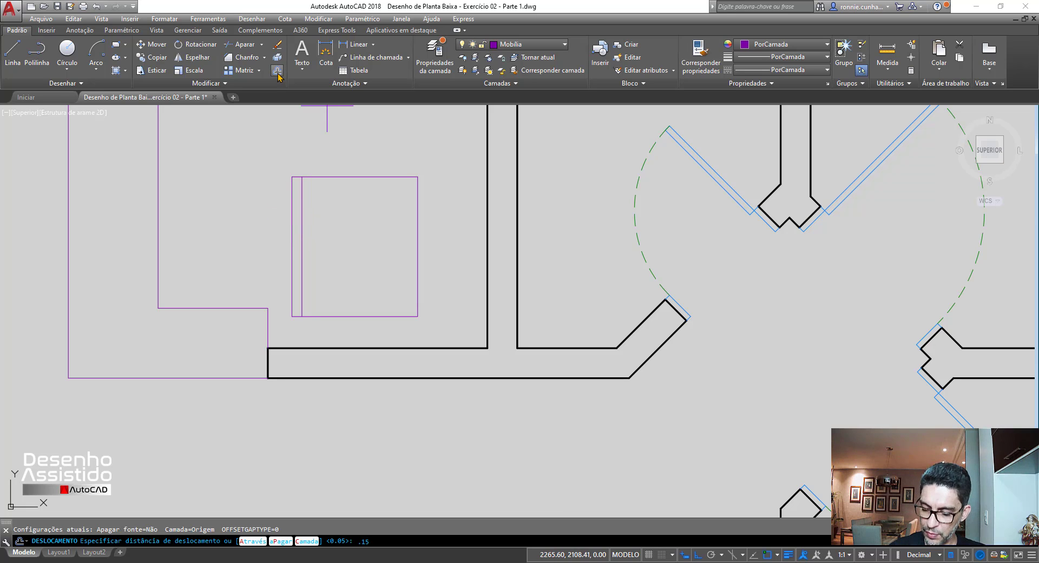
text(.15)
key(Return)
click(302, 230)
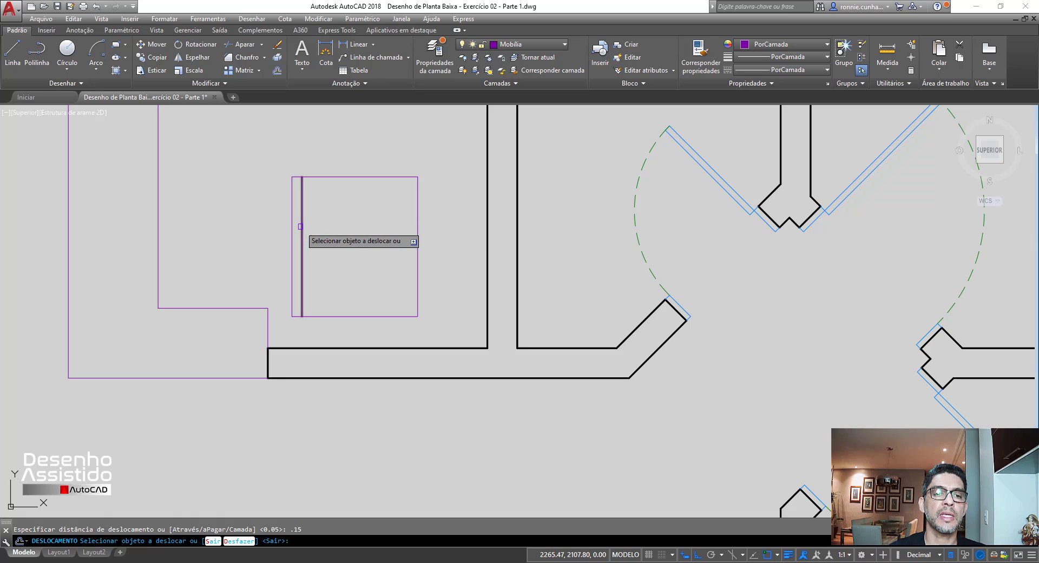
click(379, 228)
Try offsetting the rectangle's outline 0.15 inward, and undo that offset.
click(417, 231)
click(372, 229)
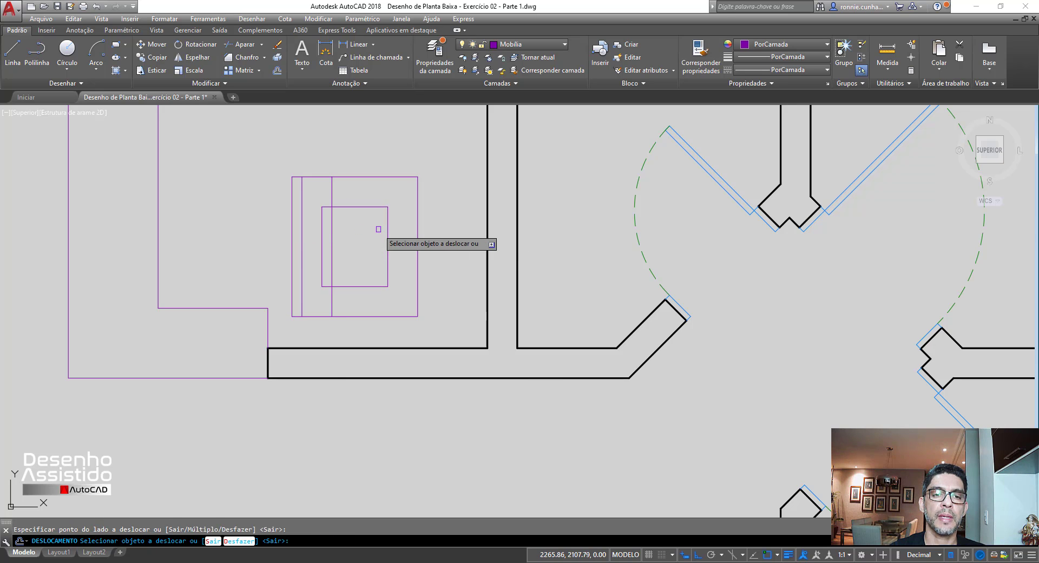
text(d)
key(Return)
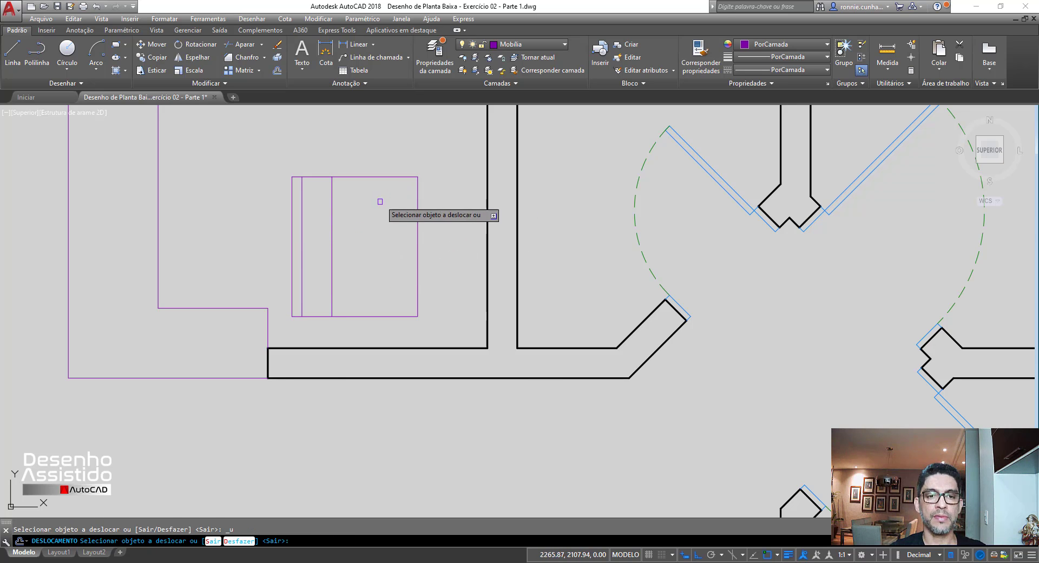
key(Escape)
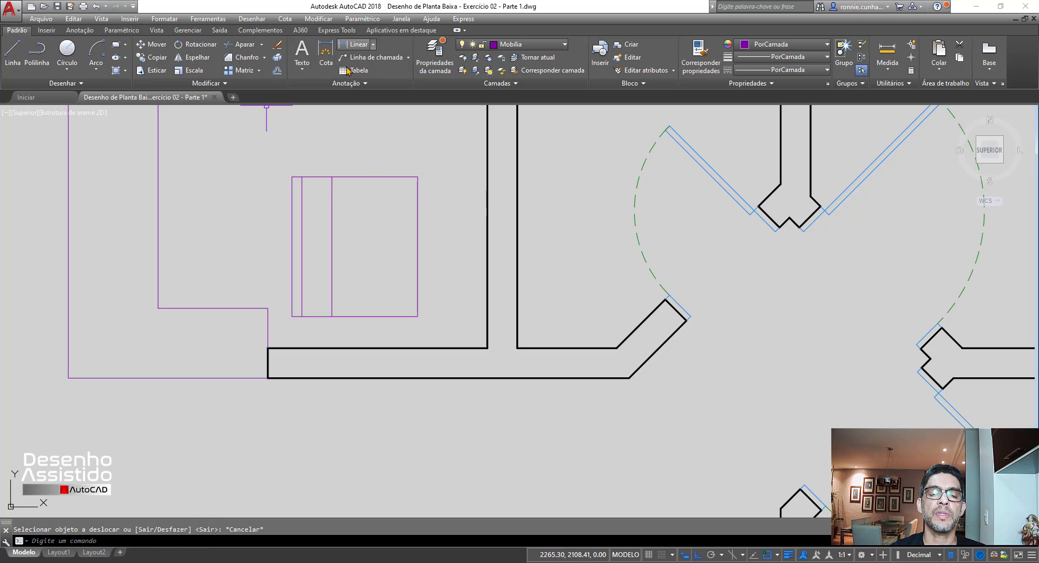
Try offsetting the second inner vertical line 0.2 to the right, and undo that offset.
click(277, 71)
text(.2)
key(Return)
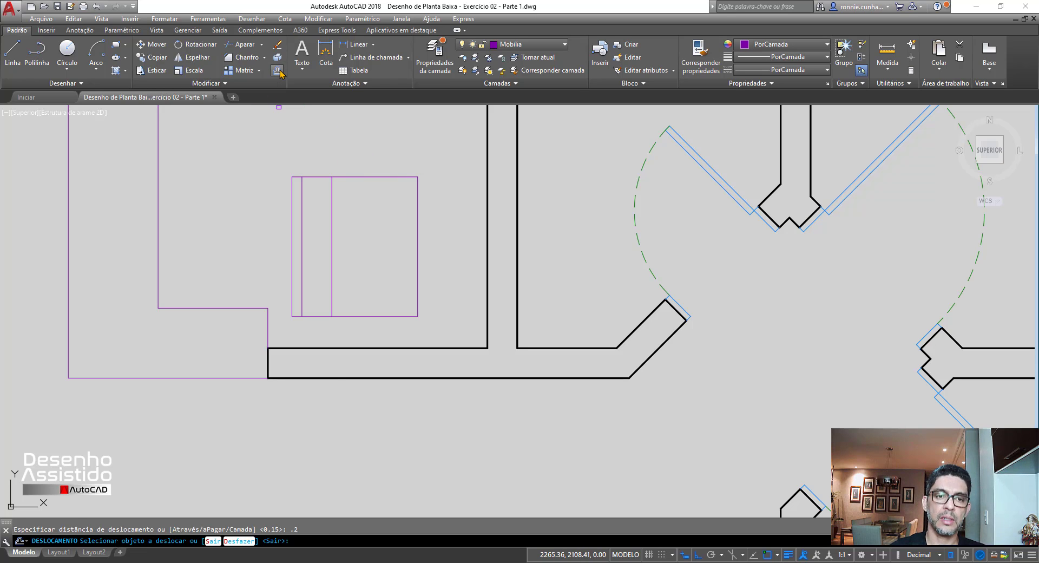
click(331, 195)
click(384, 204)
key(ctrl+z)
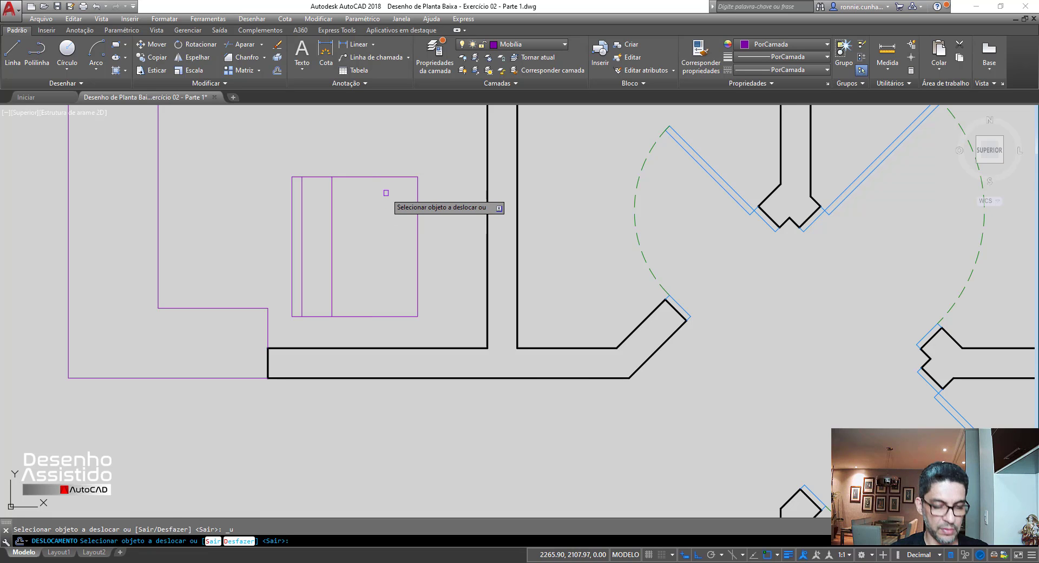
Offset the rectangle's second inner vertical line 0.25 to the right.
click(277, 71)
text(.25)
key(Return)
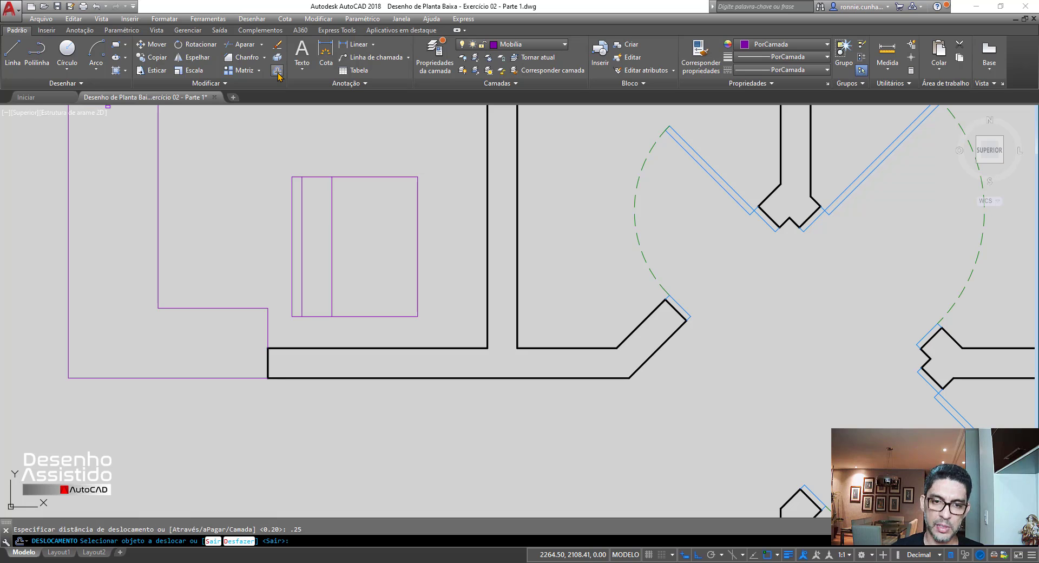
click(332, 230)
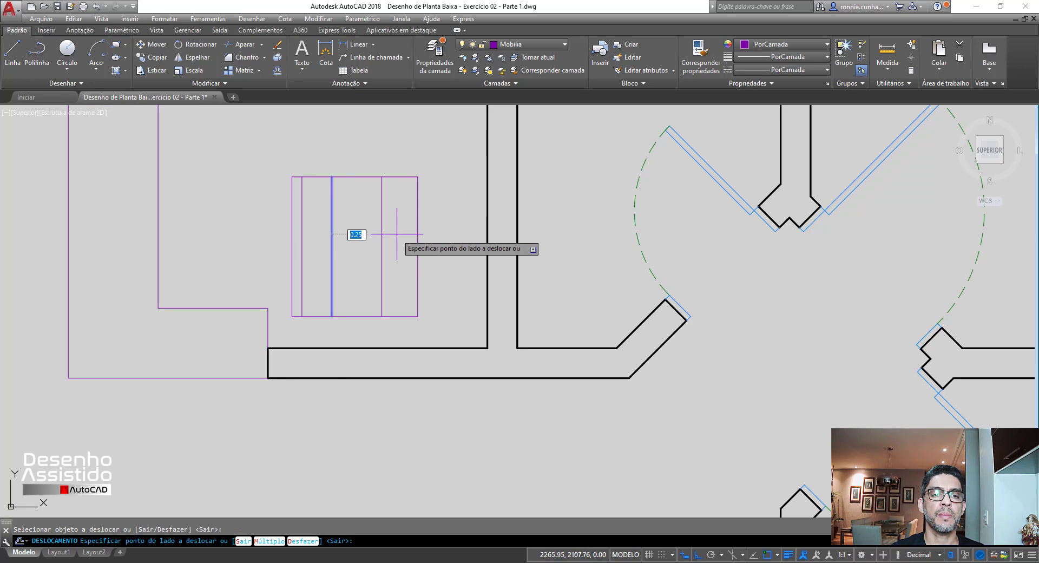
click(373, 246)
key(Escape)
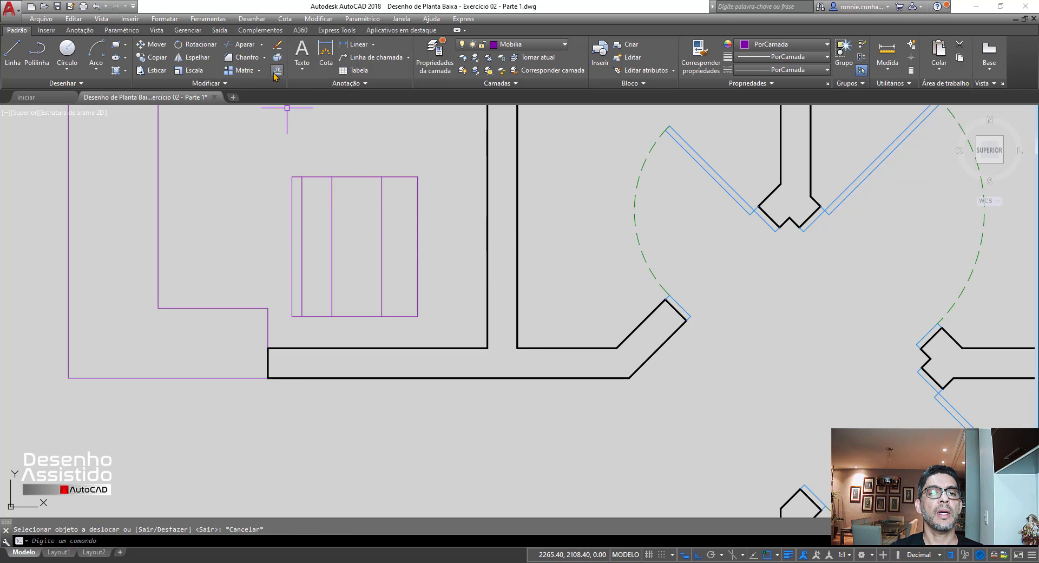
Explode the rectangle's outline into separate lines and select its top, bottom and right edges individually to check.
click(346, 176)
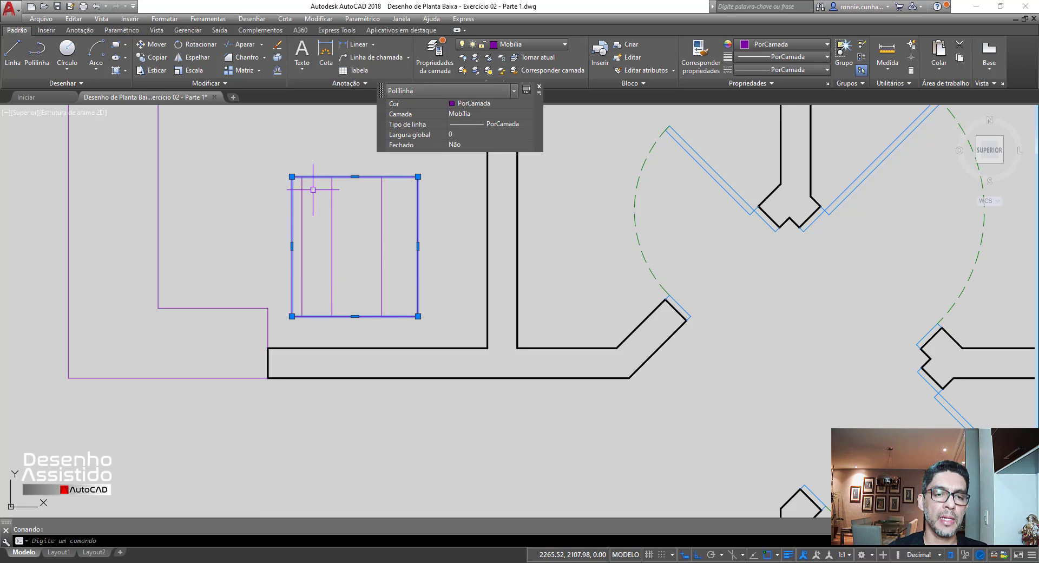
click(278, 58)
click(362, 176)
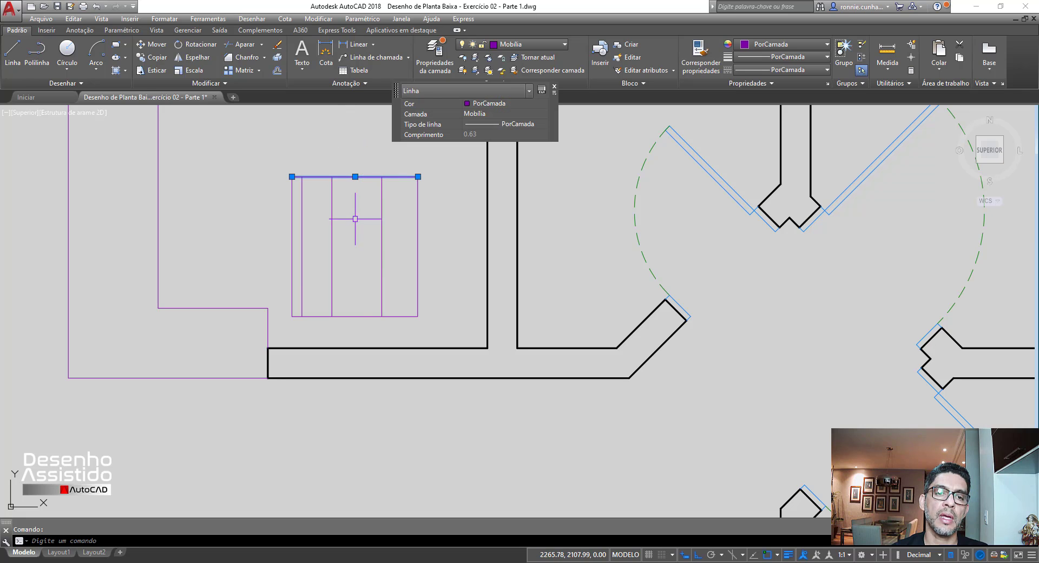
click(366, 315)
click(418, 203)
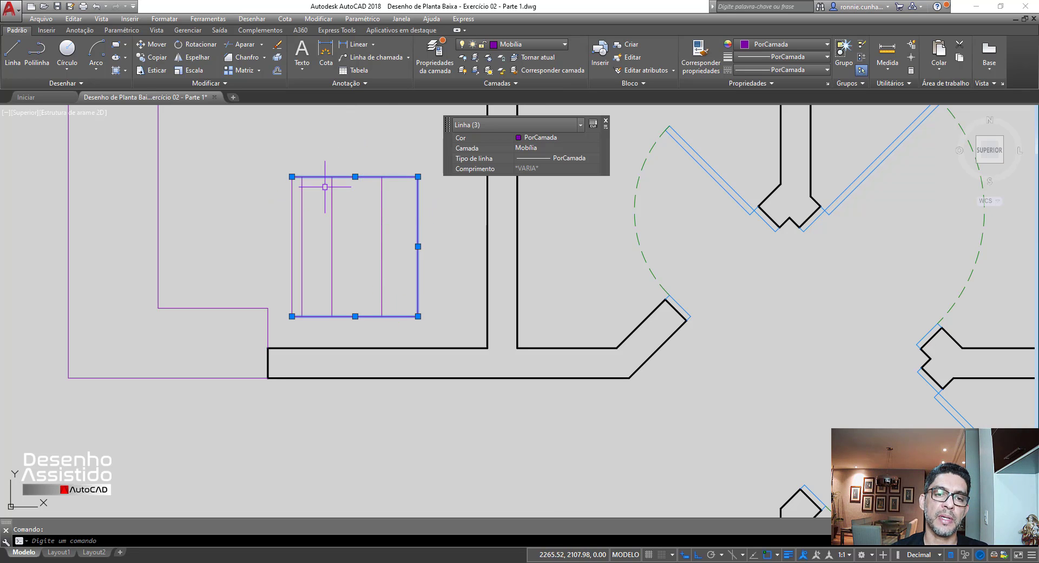
key(Escape)
Offset the rectangle's top and bottom edges 0.15 inward.
click(278, 70)
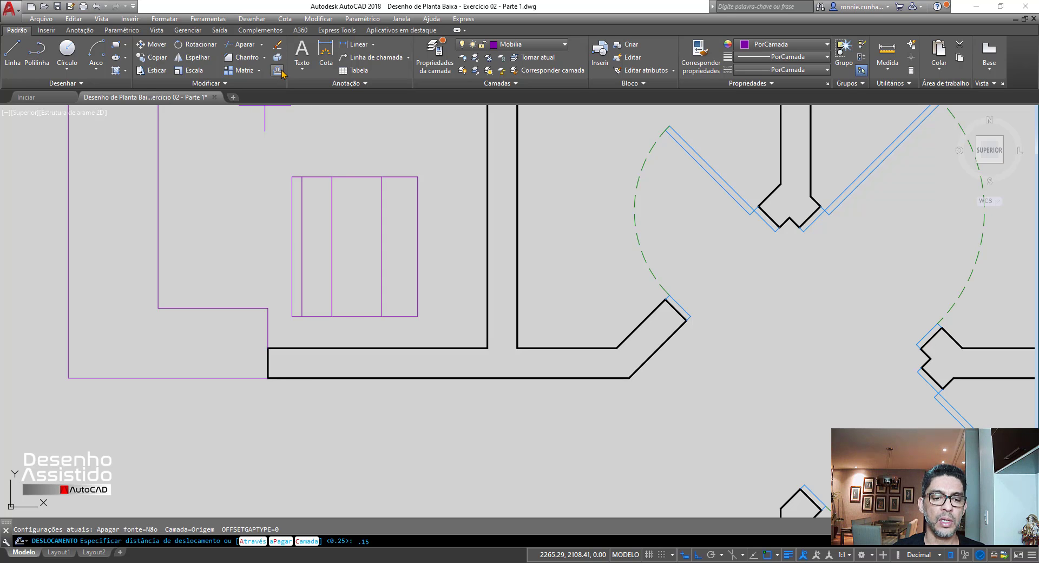
text(.15)
key(Return)
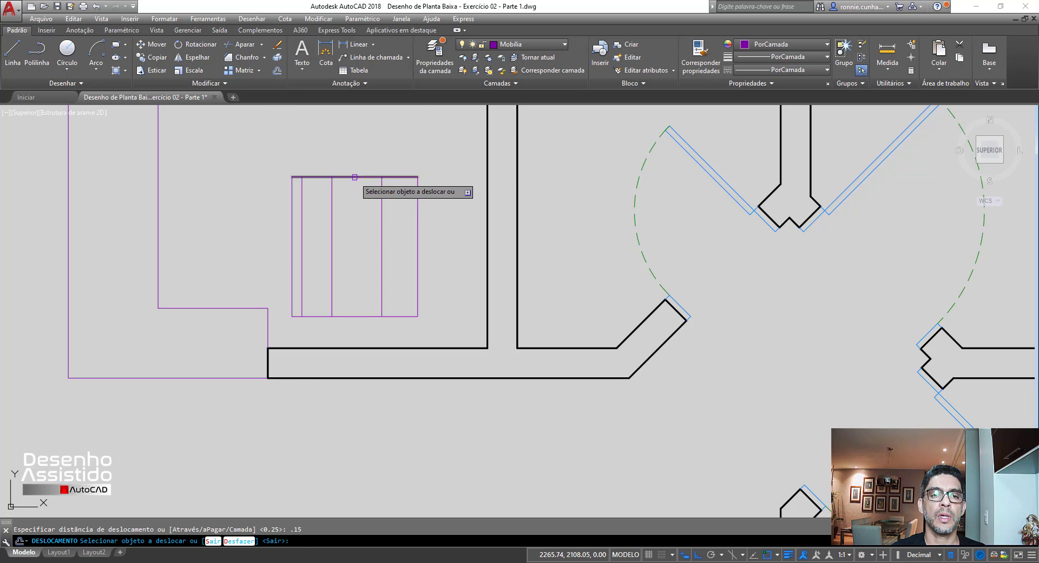
click(354, 177)
click(343, 192)
click(364, 316)
click(374, 281)
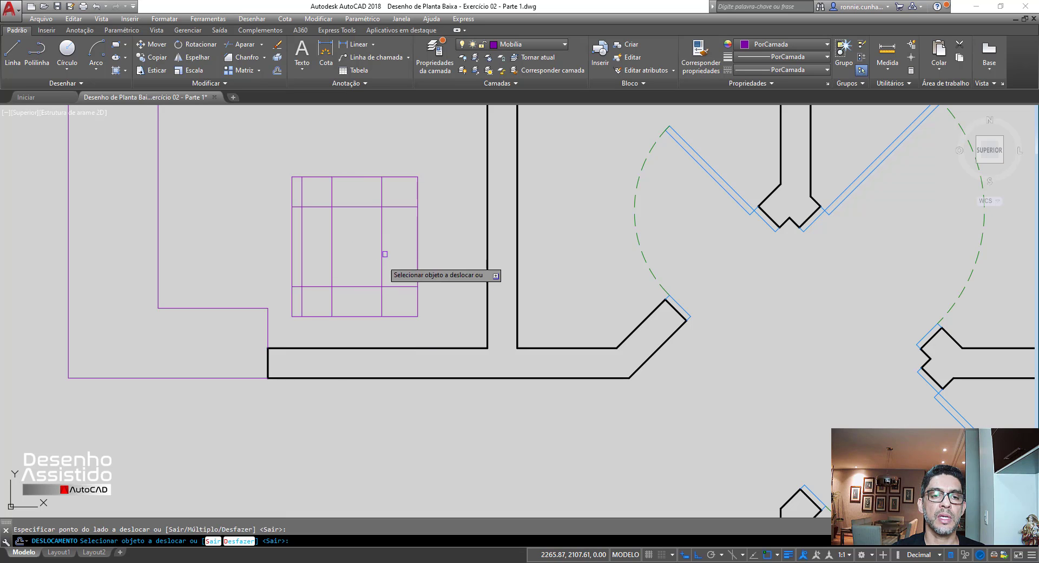
Draw a horizontal line from the midpoint of the rectangle's right edge to the first inner vertical line.
click(12, 51)
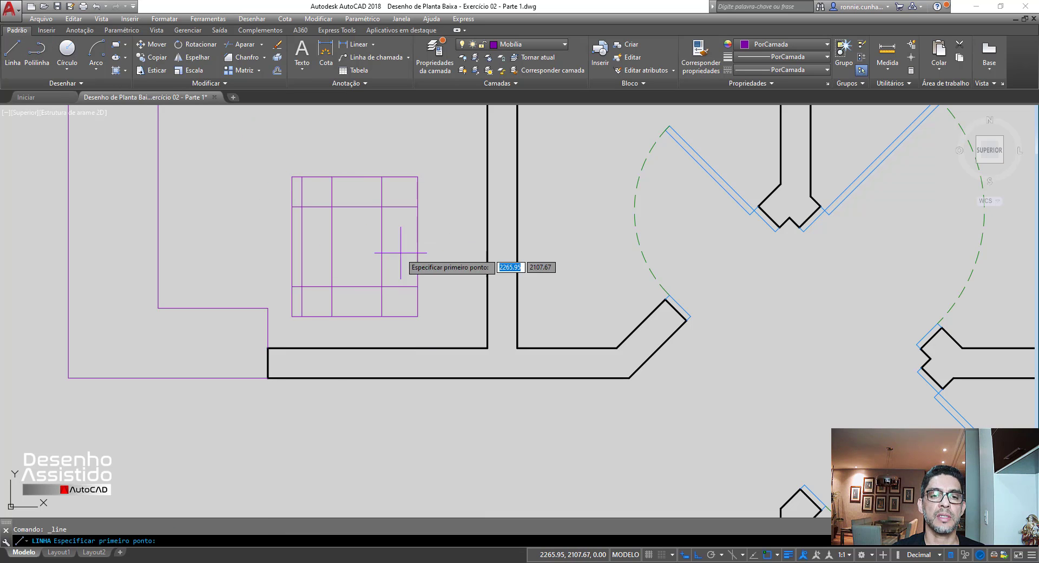
click(417, 246)
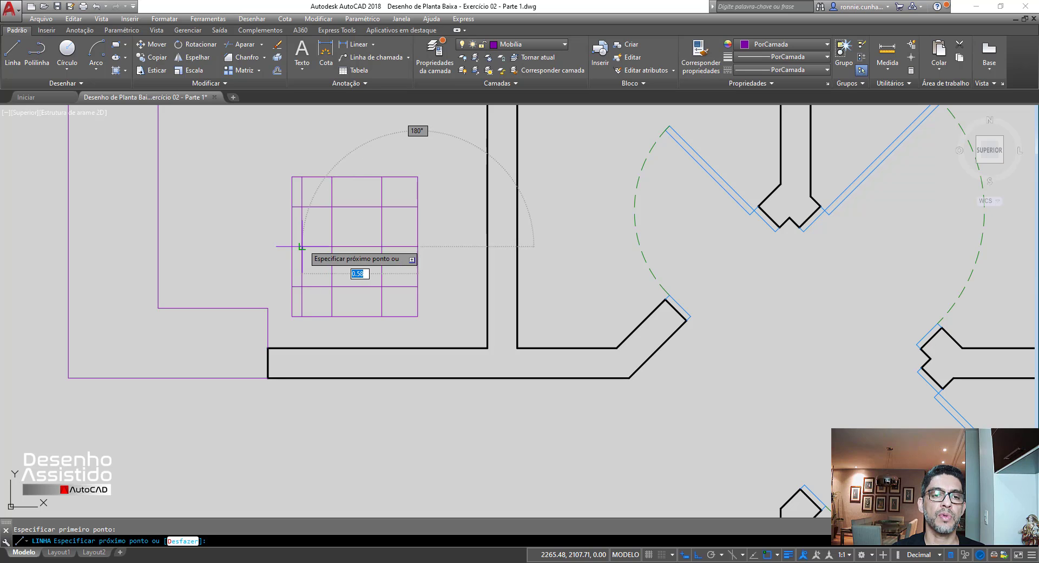
key(Escape)
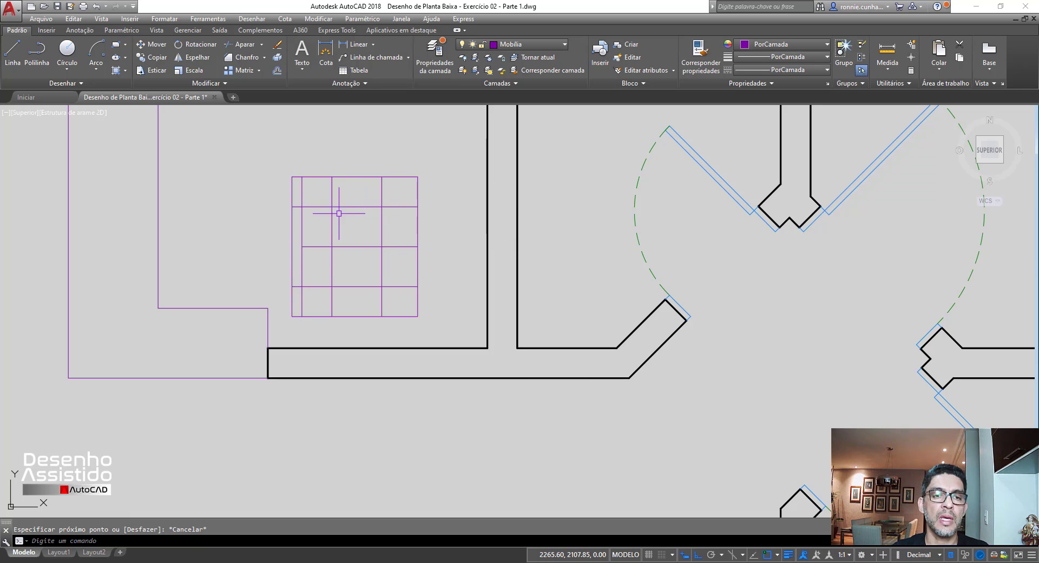
Shorten the left ends of the upper and lower inner horizontal lines to meet the first inner vertical line.
click(297, 206)
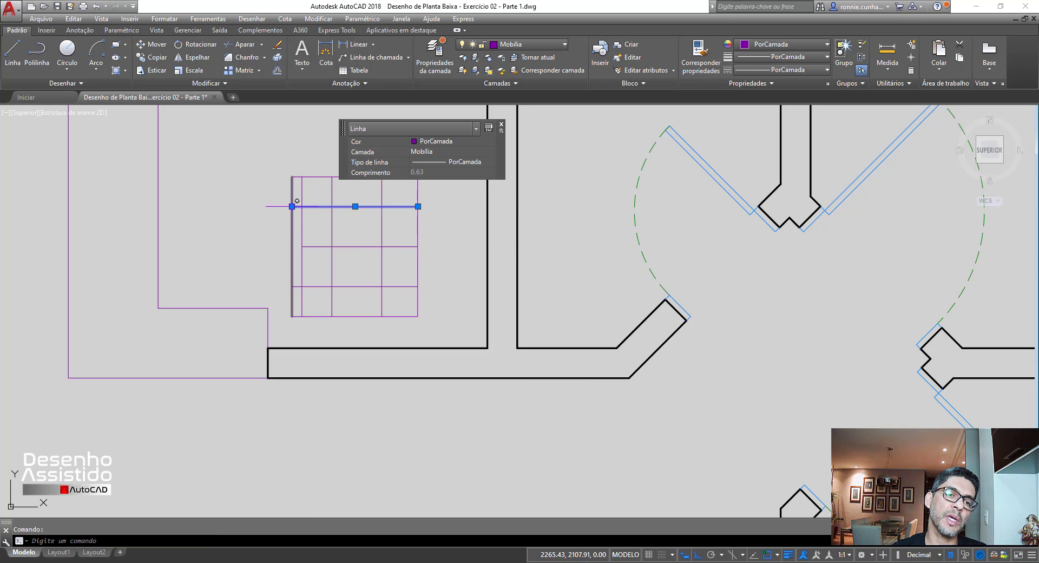
click(292, 206)
click(302, 206)
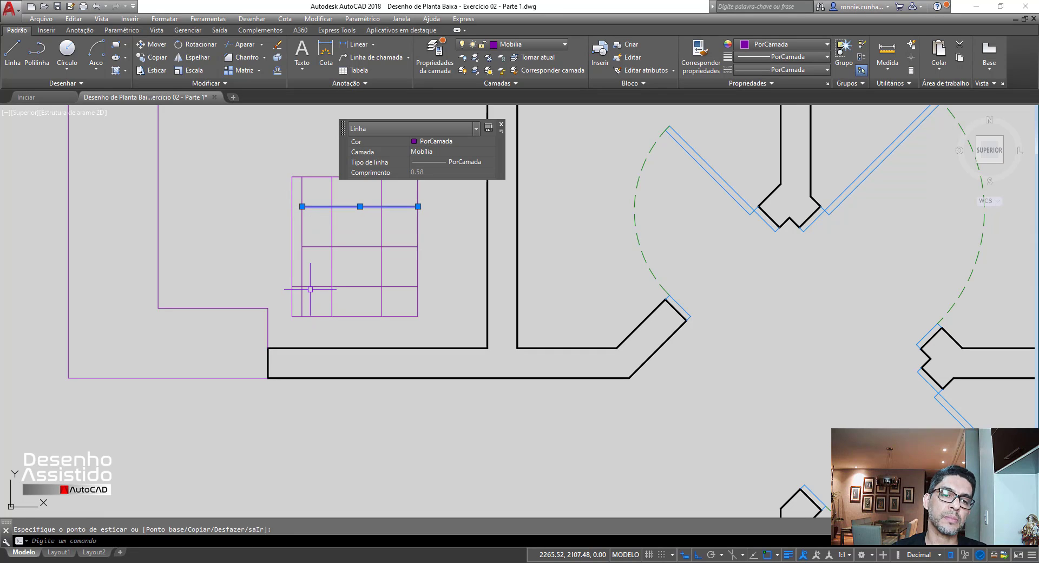
click(297, 287)
click(291, 287)
click(302, 286)
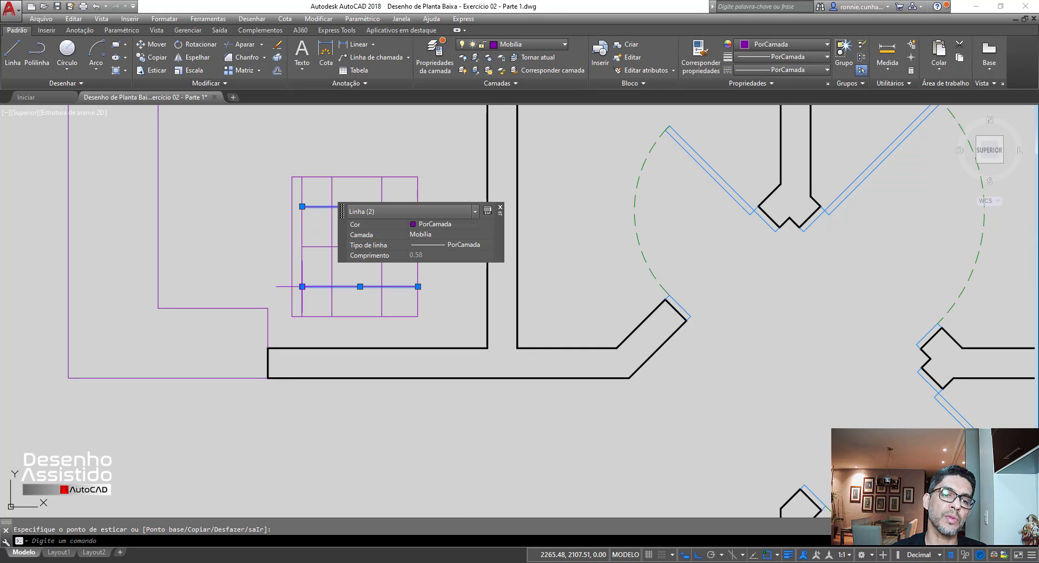
key(Escape)
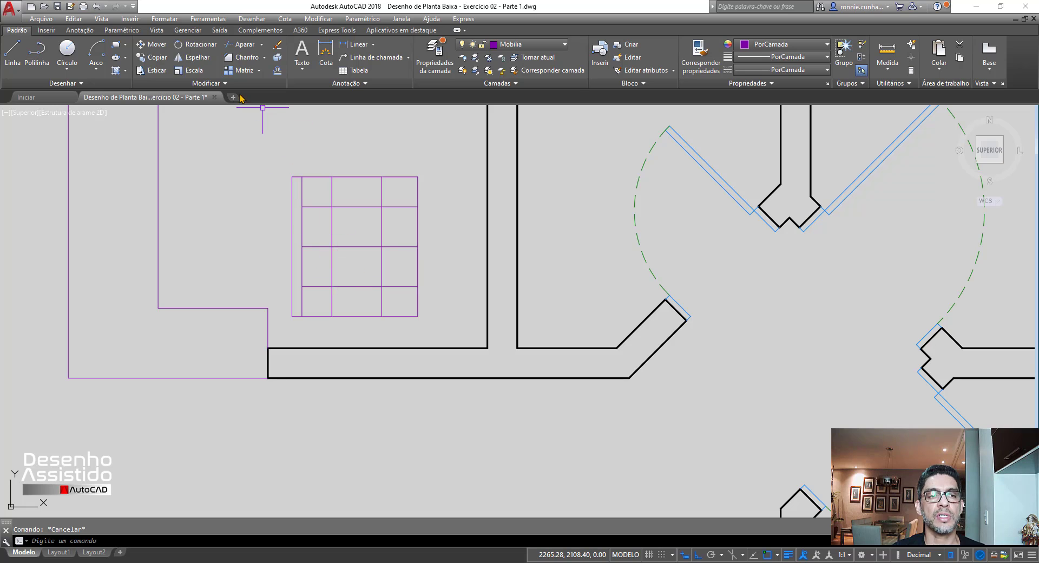
Draw two circles of radius 0.05 where the upper horizontal line crosses the second and third inner vertical lines.
click(67, 56)
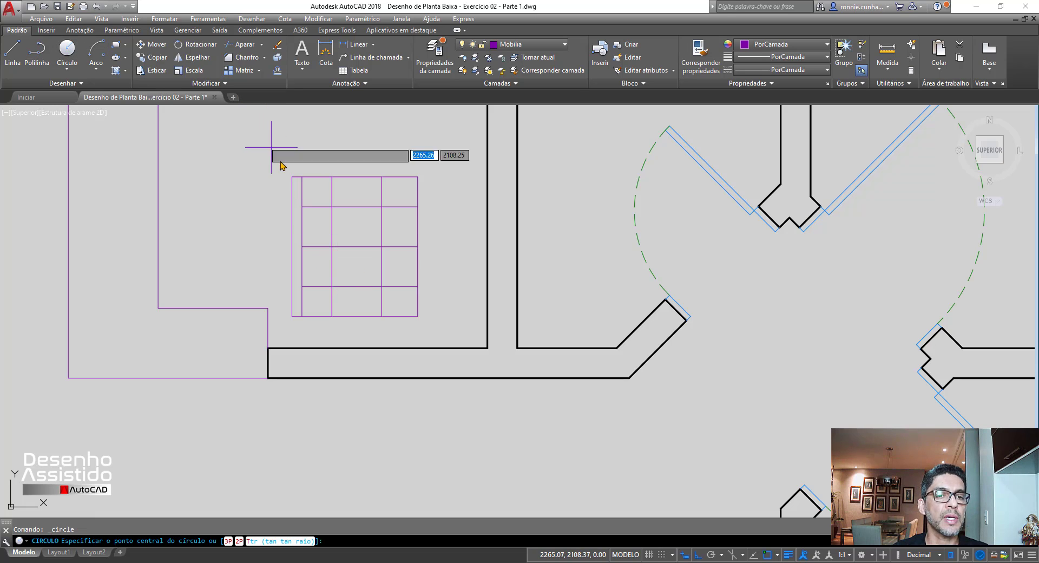
click(332, 207)
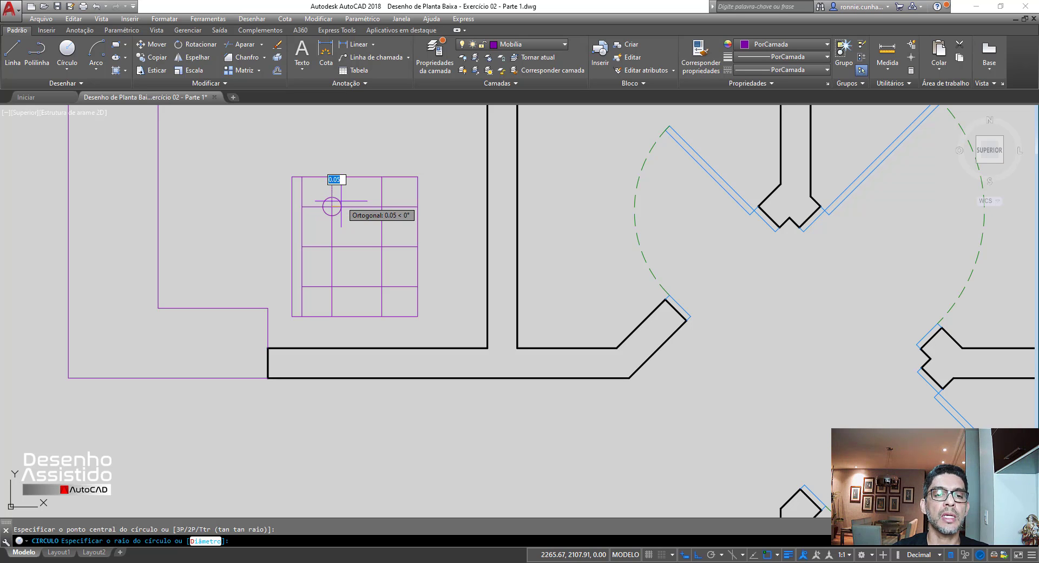
text(.05)
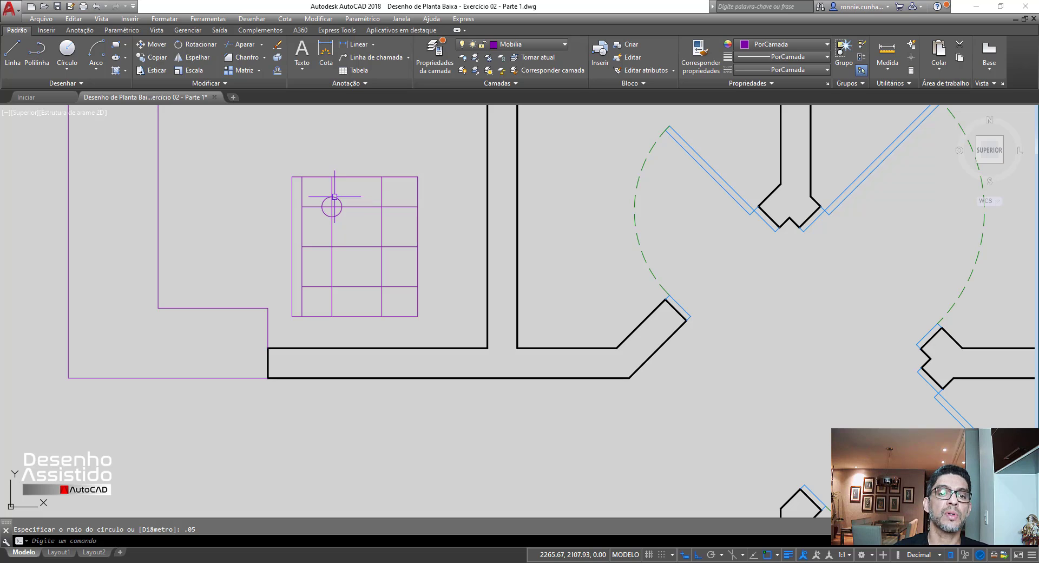
key(Return)
click(67, 49)
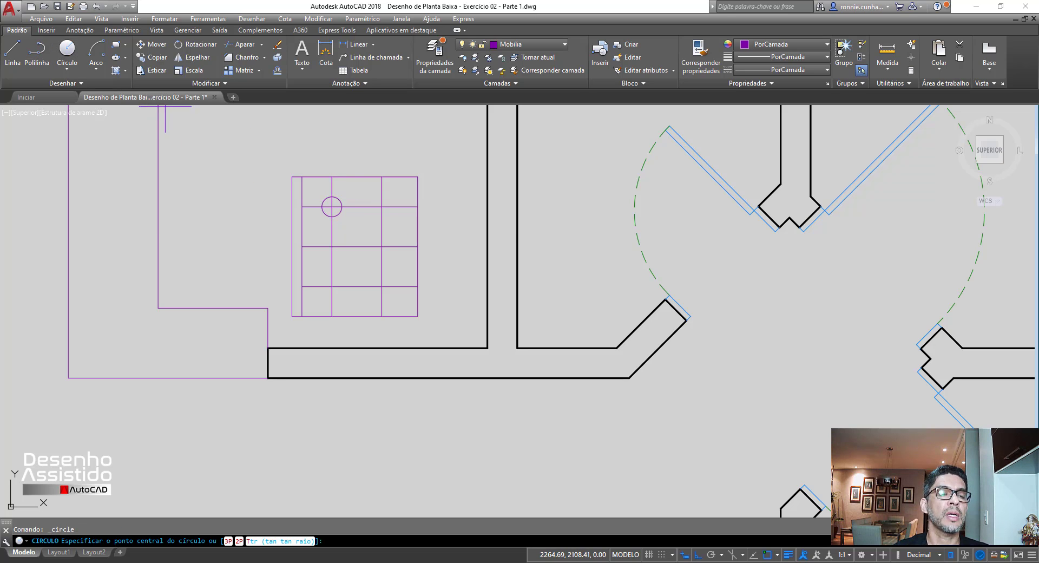
click(381, 207)
key(Return)
Draw two circles of radius 0.05 where the middle horizontal line crosses the second and third inner vertical lines.
key(Return)
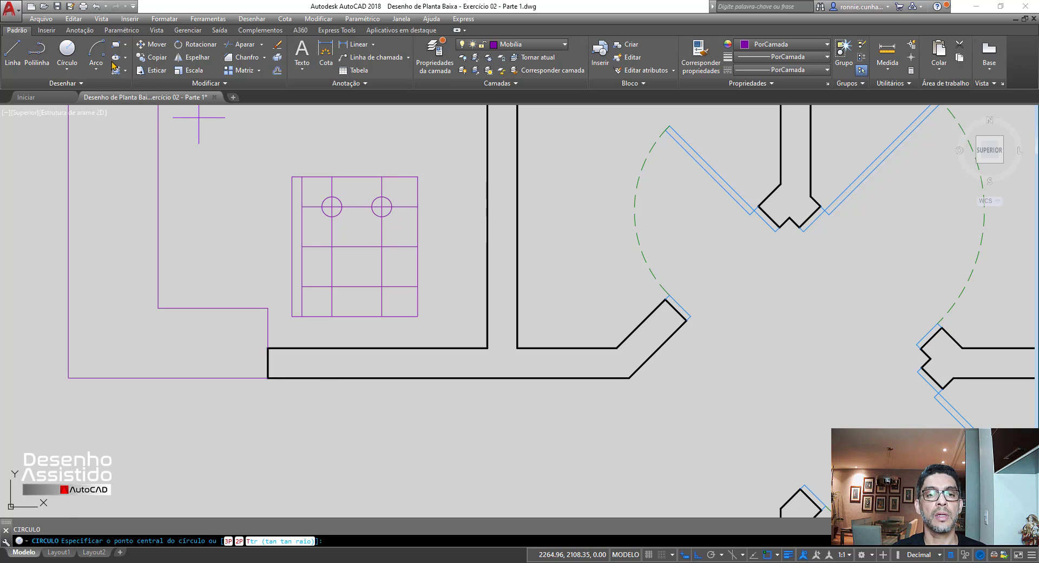
click(331, 247)
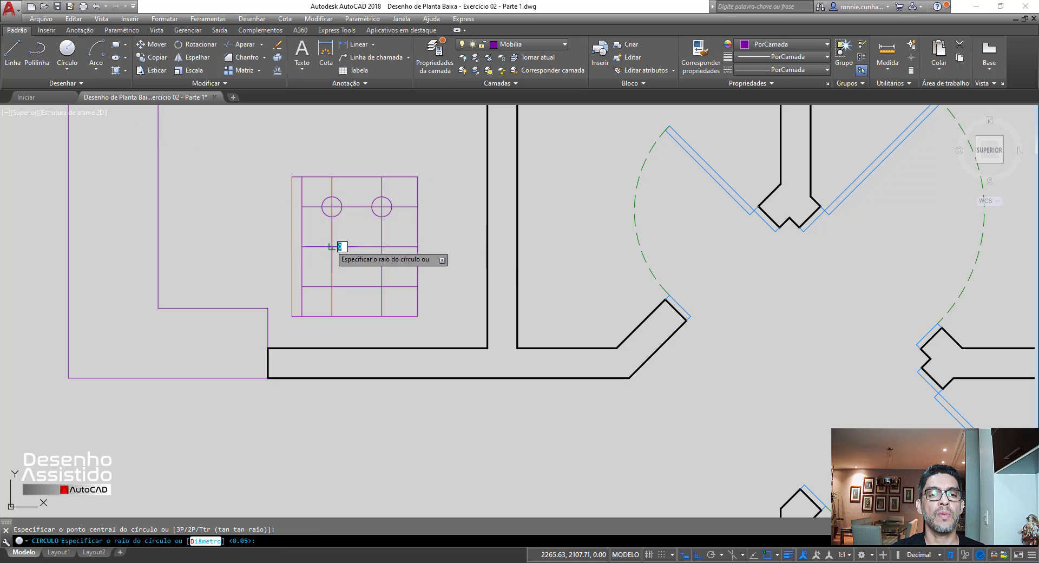
key(Return)
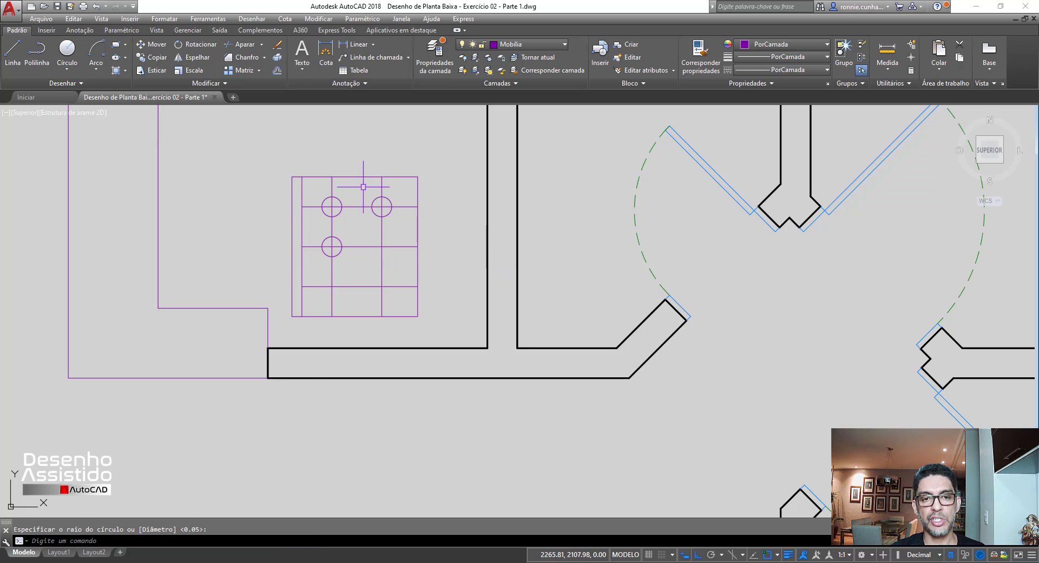
click(67, 54)
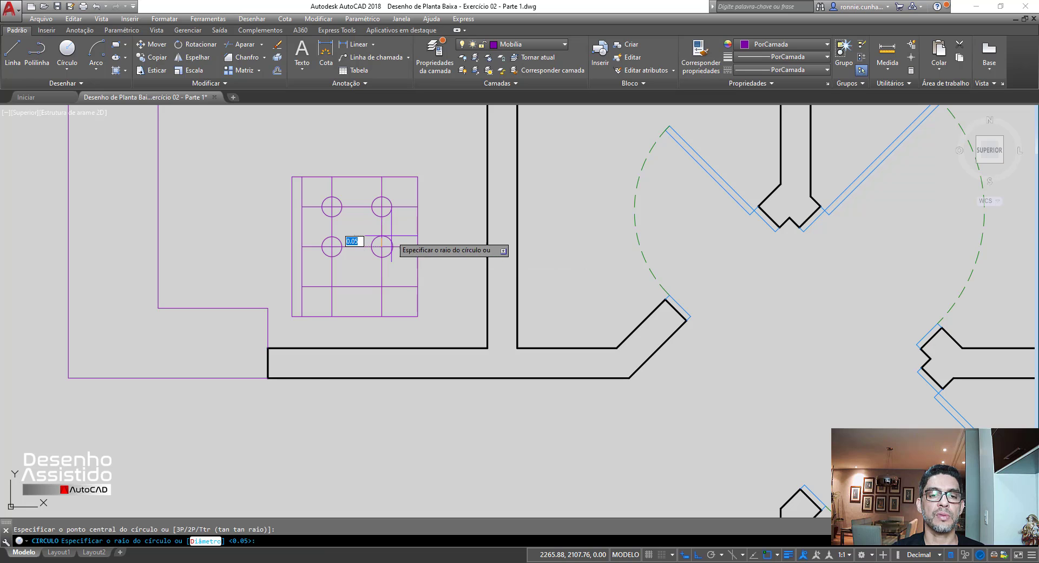
click(381, 246)
key(Return)
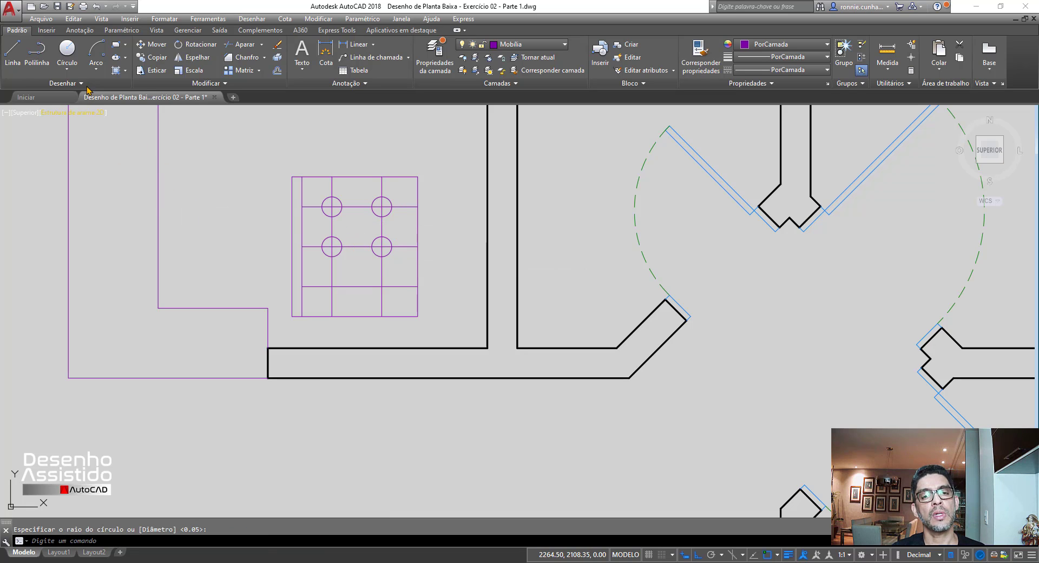
Draw two circles of radius 0.05 where the lower horizontal line crosses the second and third inner vertical lines.
click(67, 54)
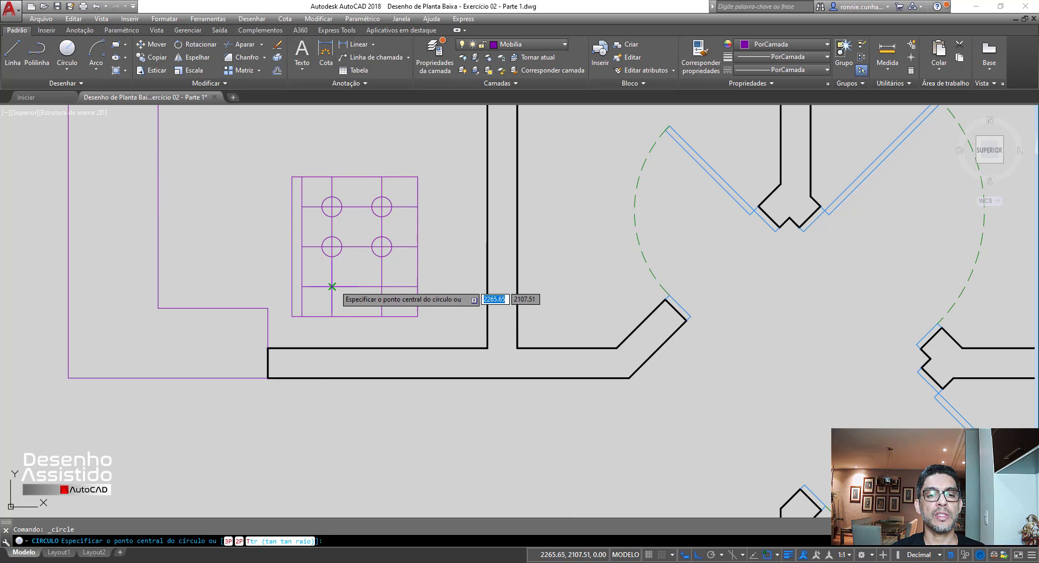
click(332, 286)
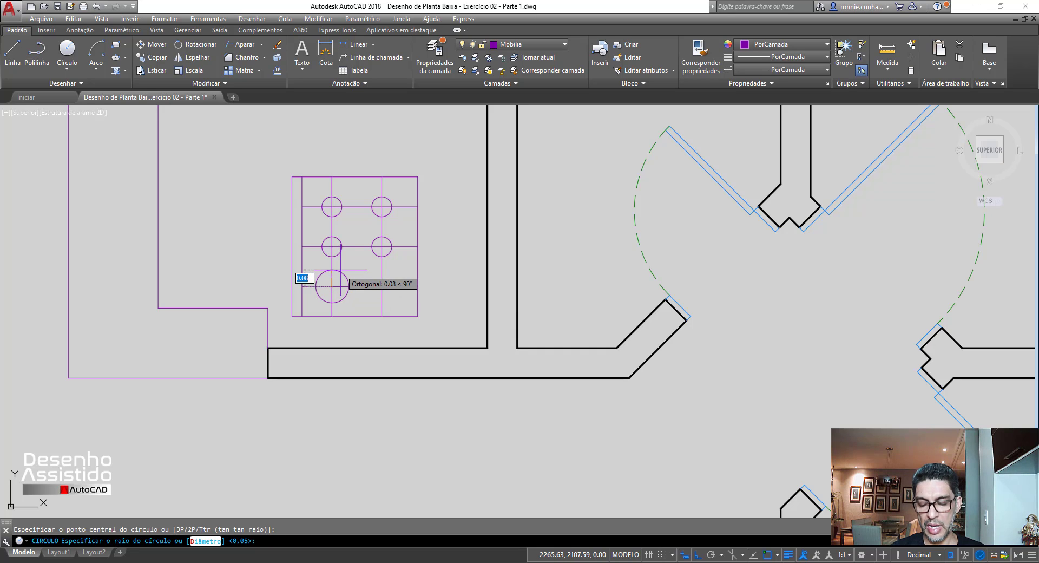
key(Return)
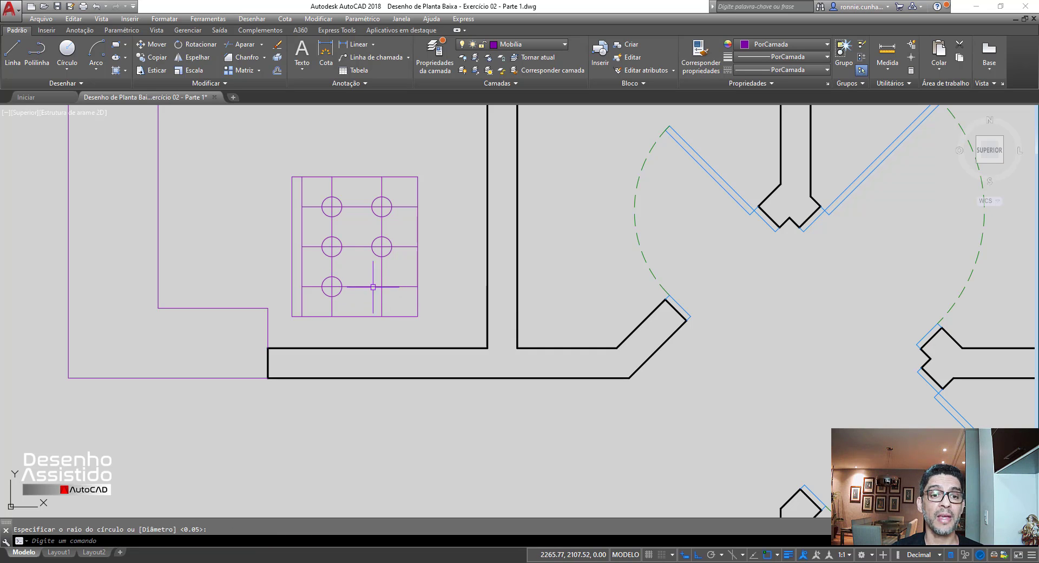
click(68, 52)
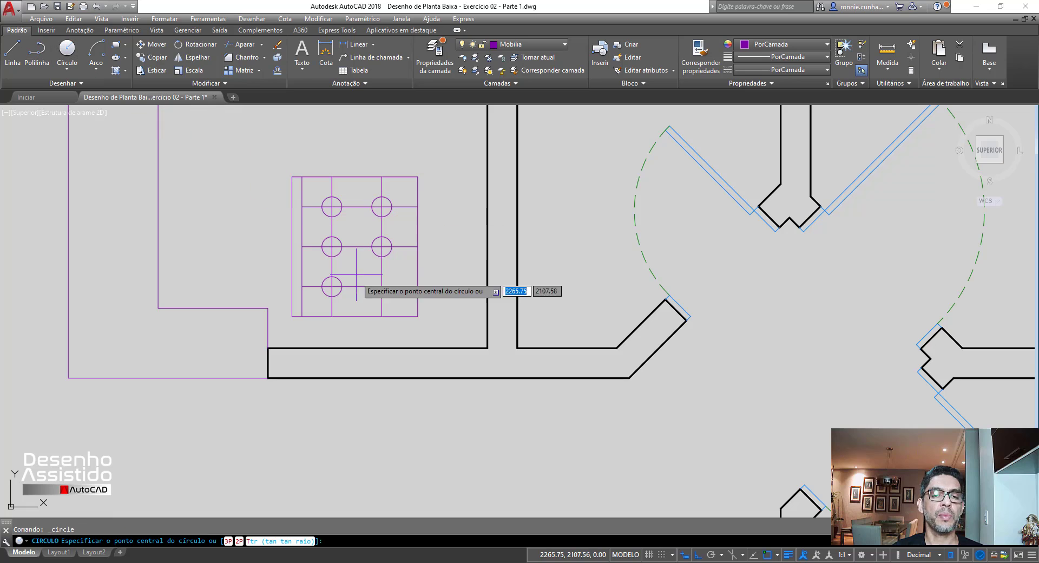
click(382, 286)
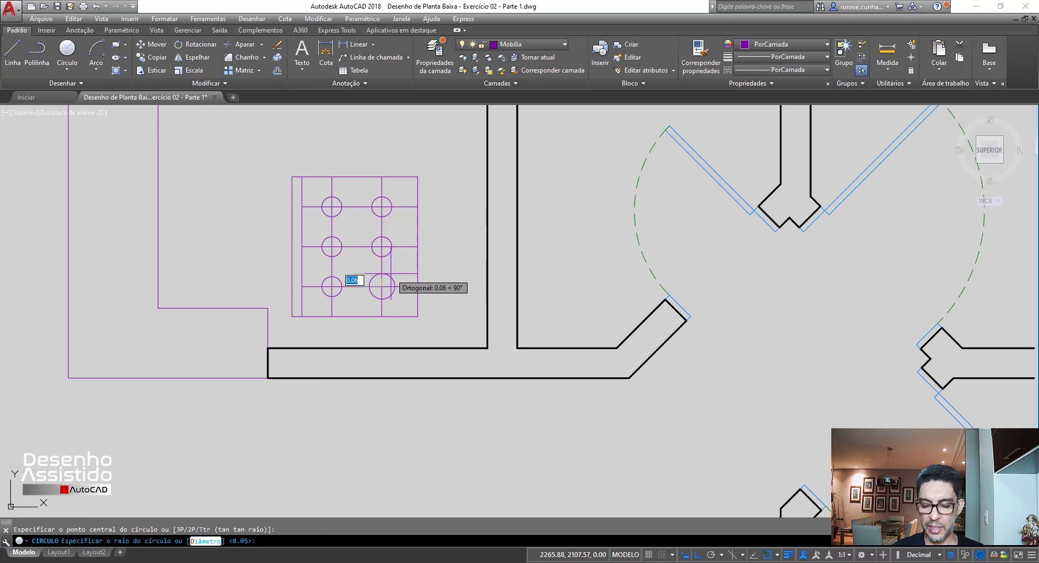
key(Return)
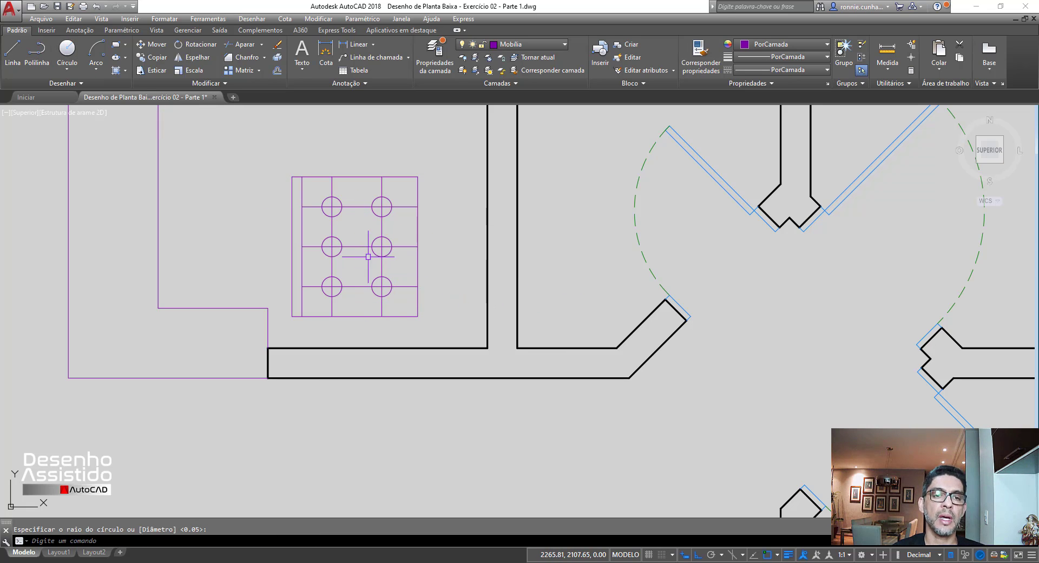
click(68, 51)
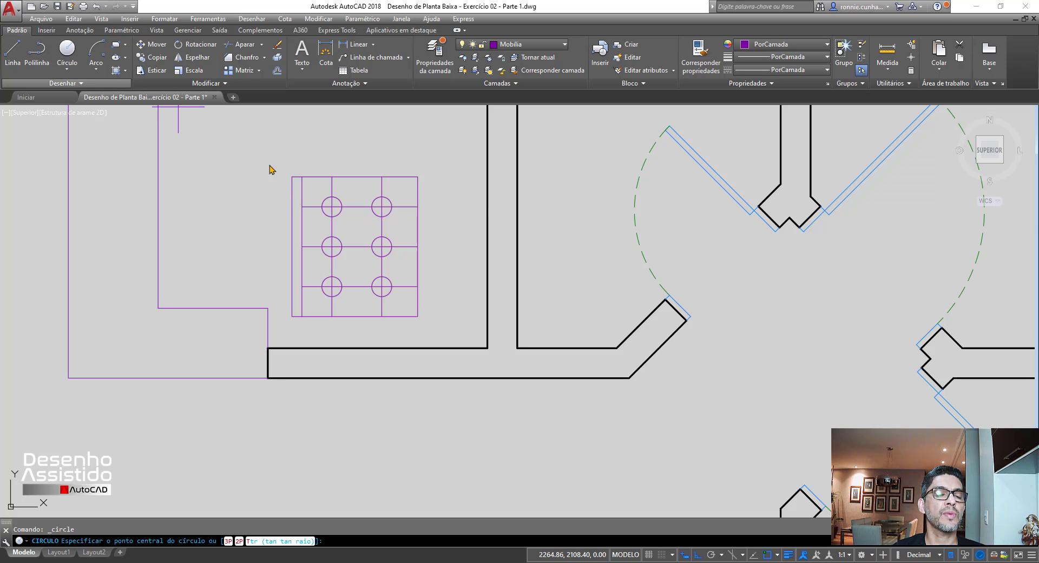
scroll(325, 202, up, 2)
click(332, 207)
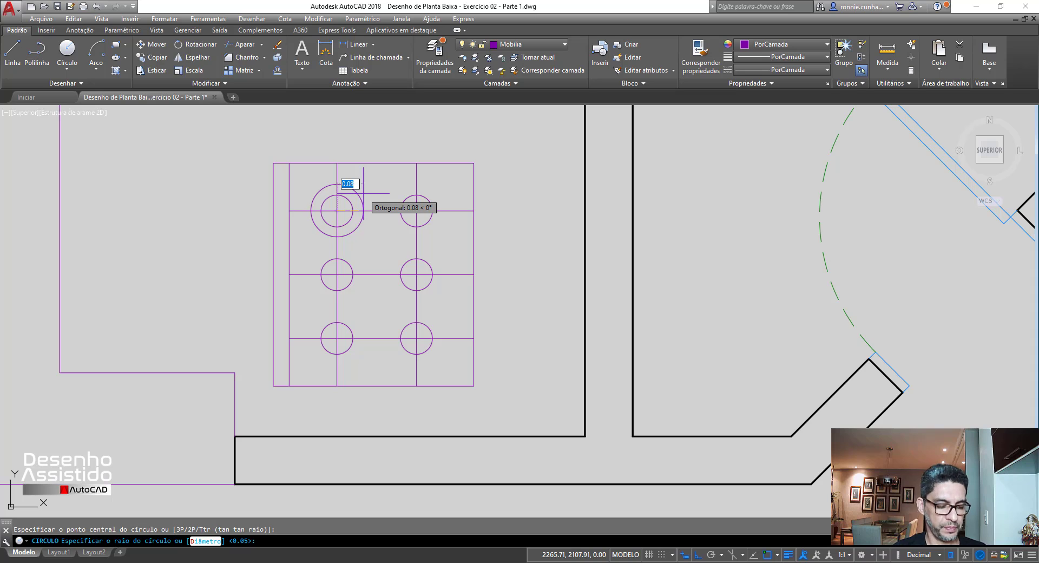
key(Escape)
Draw a circle of radius 0.06 concentric with the upper-left burner circle.
click(67, 54)
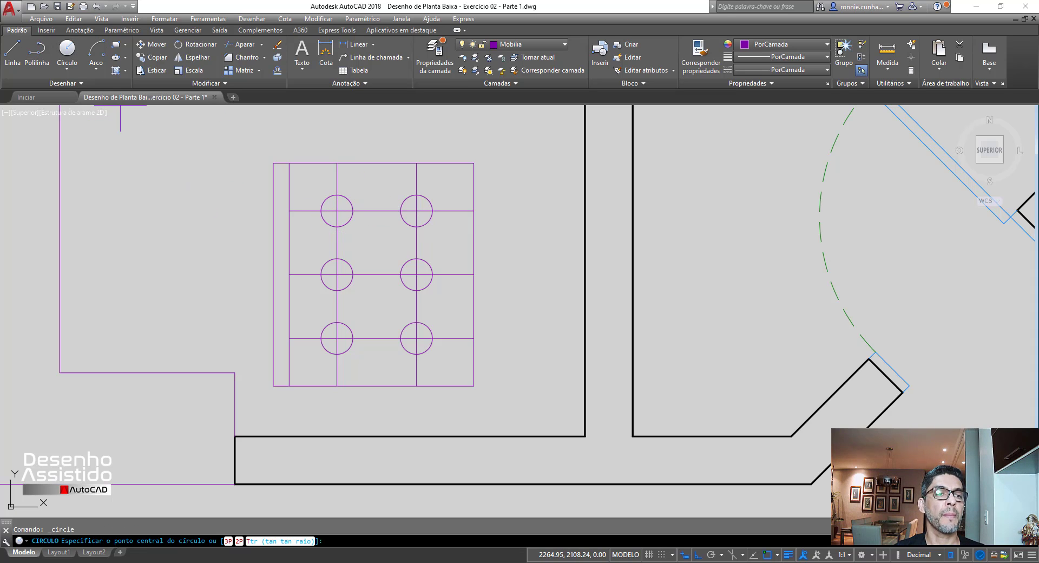
click(337, 210)
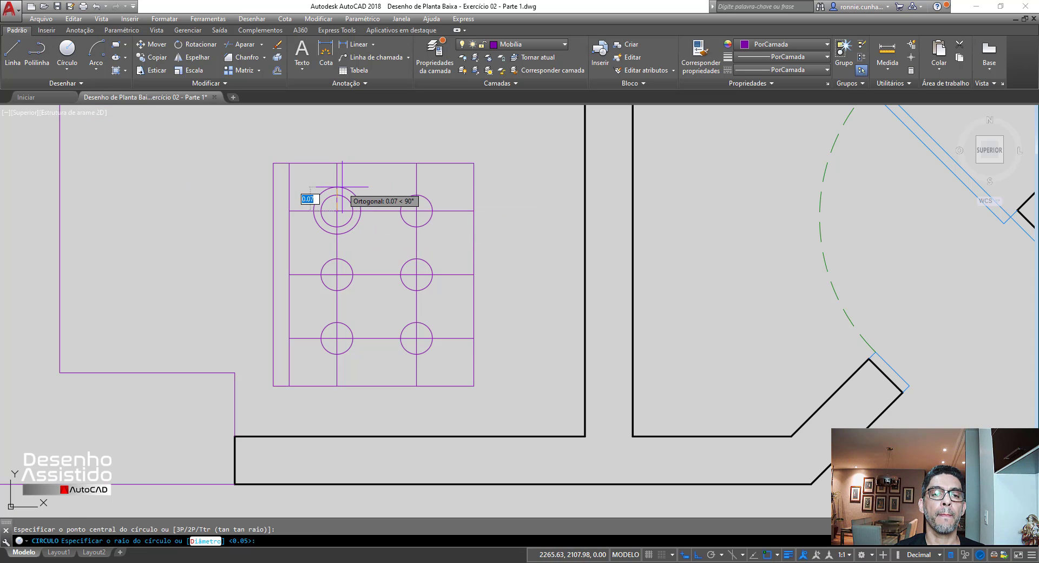
key(BackSpace)
key(Return)
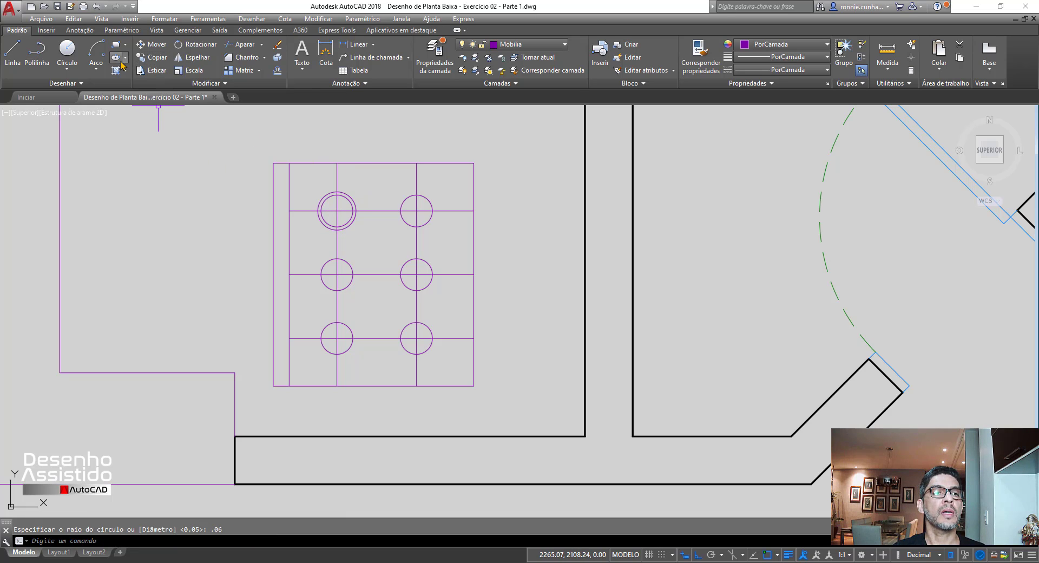
Copy the outer 0.06 radius circle from the upper-left burner to the centres of the other five burners.
click(154, 57)
click(349, 196)
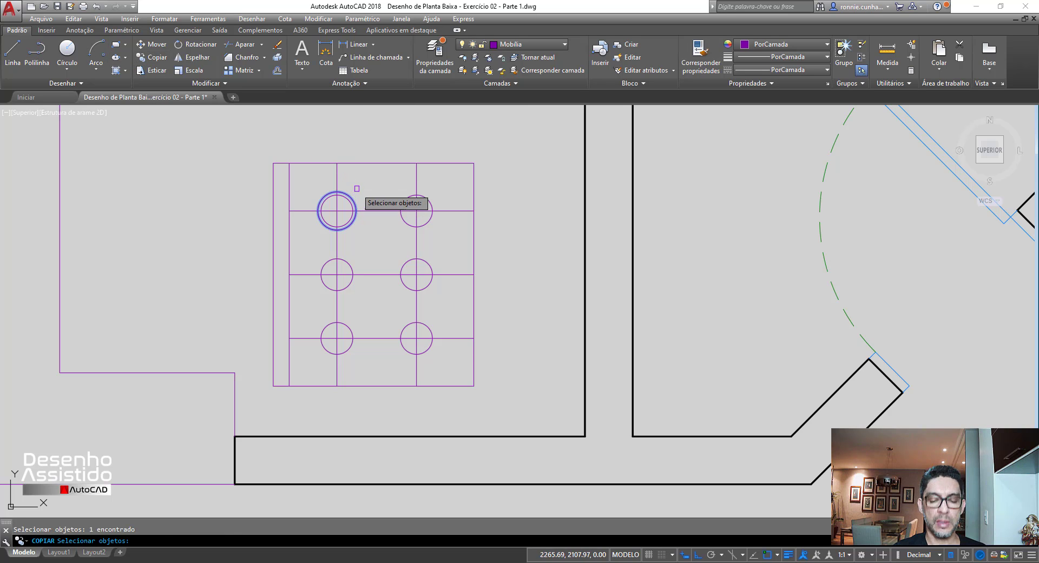
key(Return)
click(337, 210)
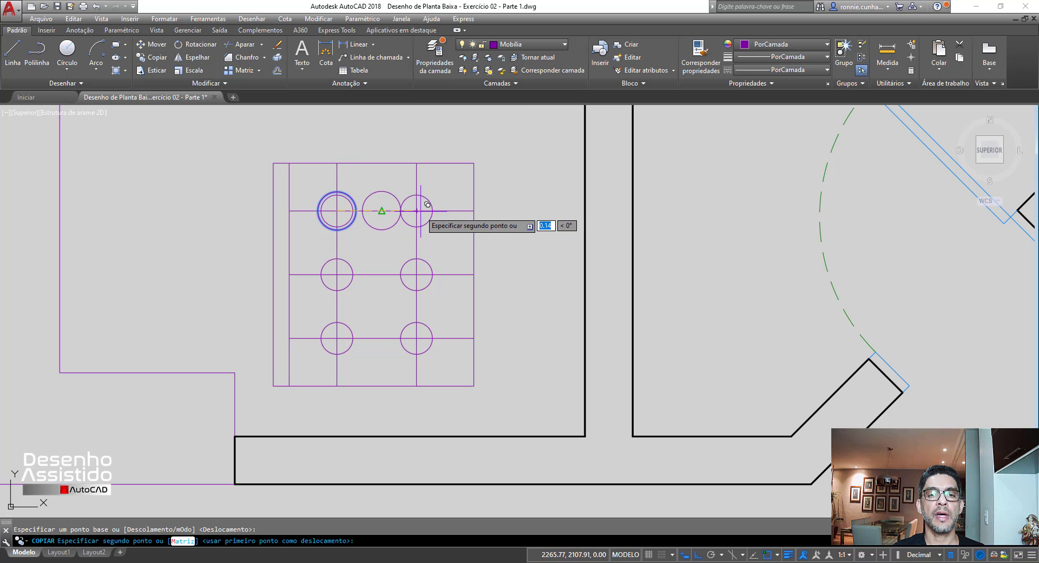
click(416, 211)
click(417, 274)
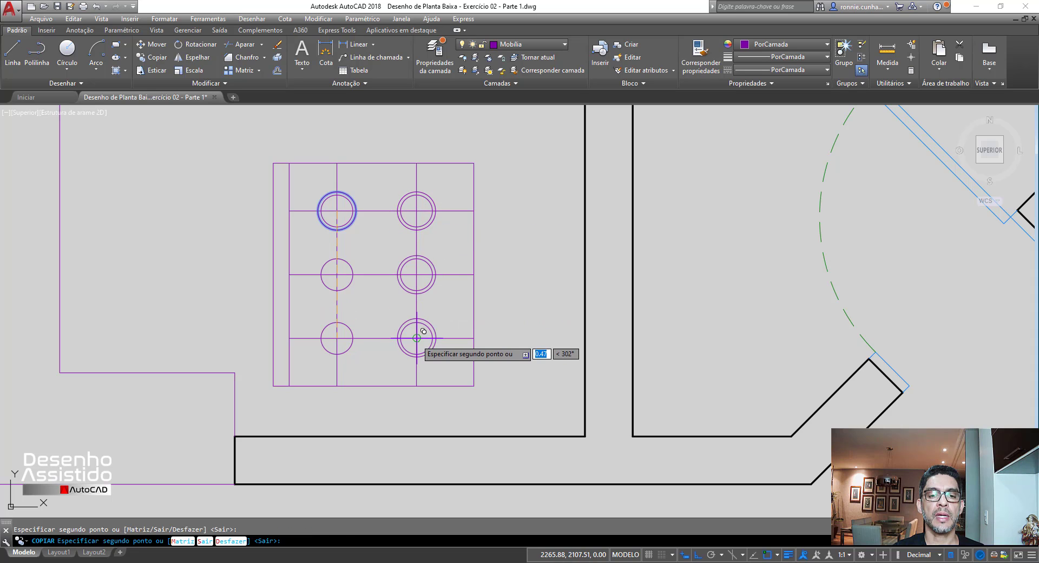
click(336, 274)
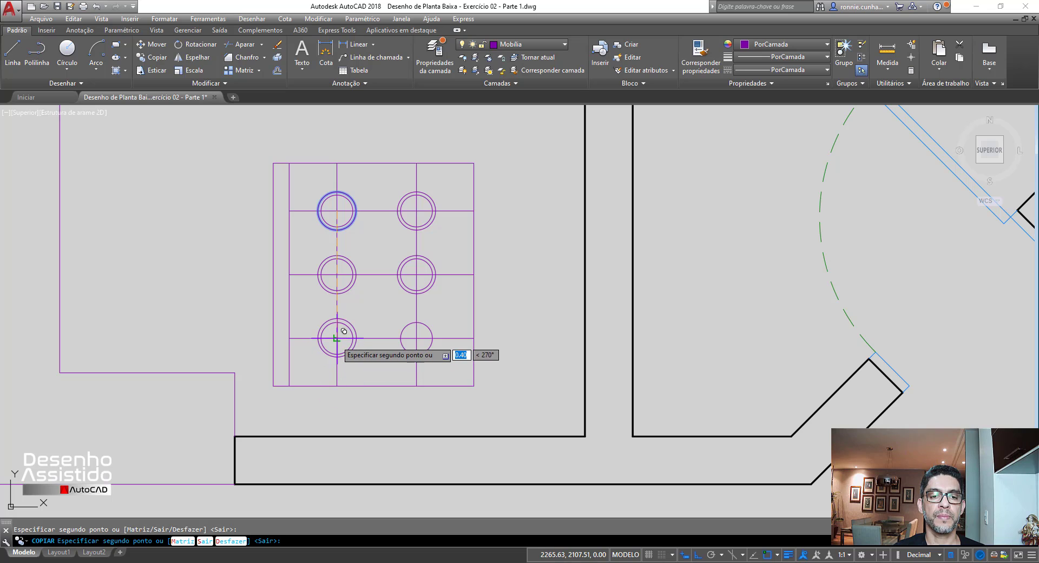
click(336, 338)
click(416, 338)
key(Escape)
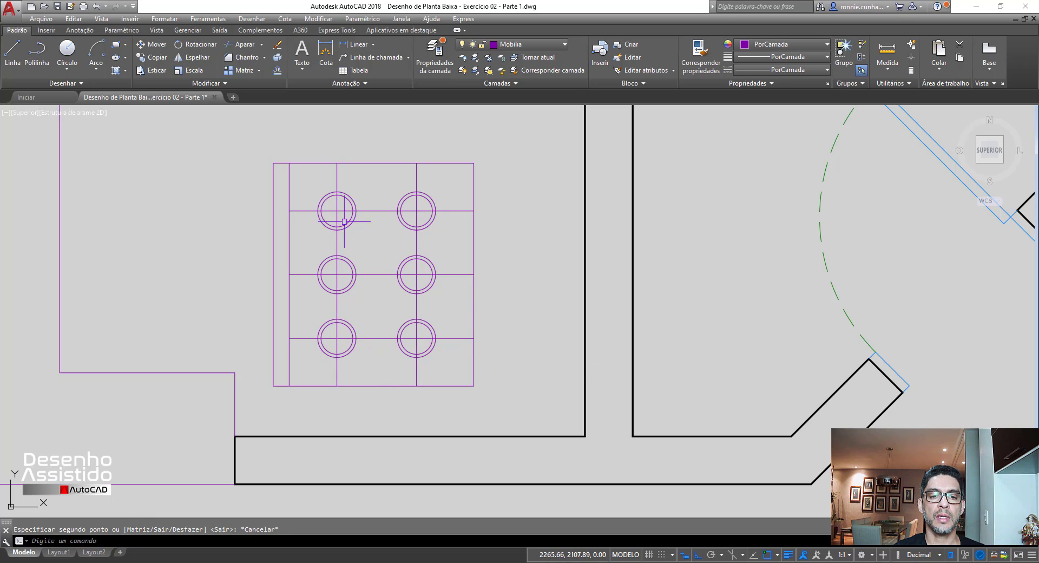
Delete the two vertical and three horizontal guide lines running through the burner circles.
click(434, 186)
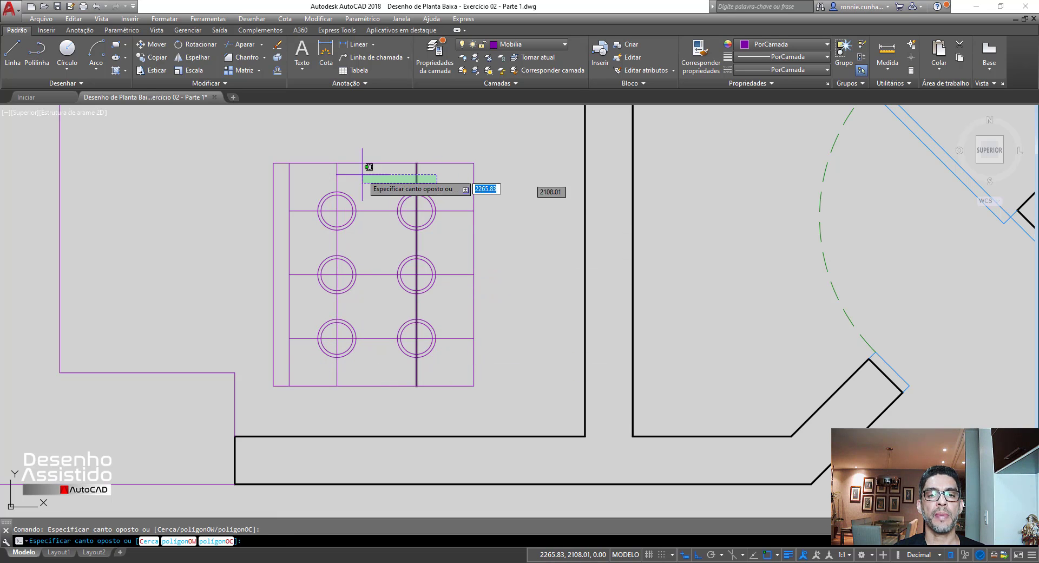
click(315, 178)
key(Delete)
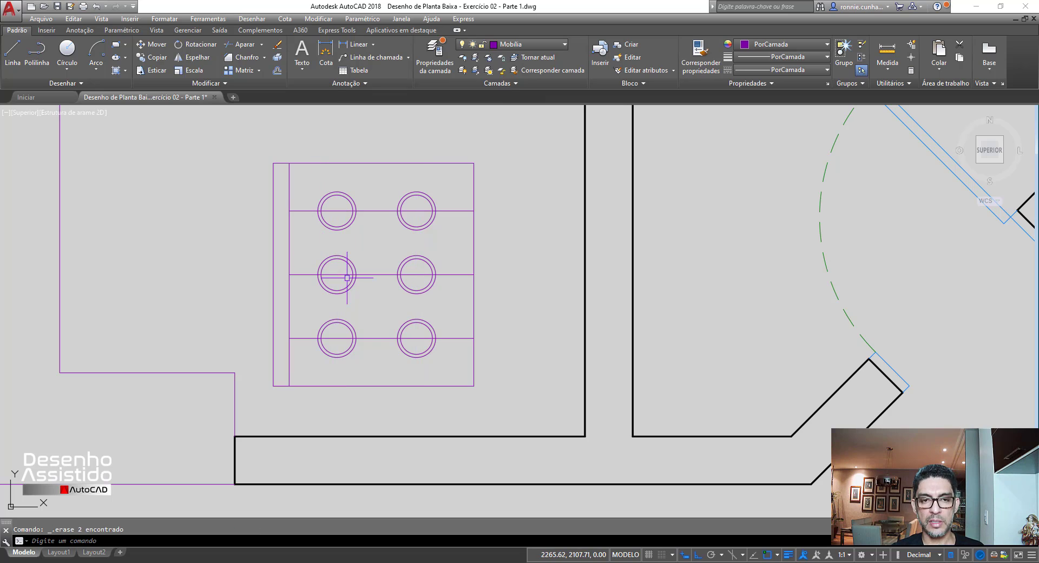
click(387, 354)
click(365, 183)
key(Delete)
scroll(396, 252, down, 4)
scroll(426, 271, up, 2)
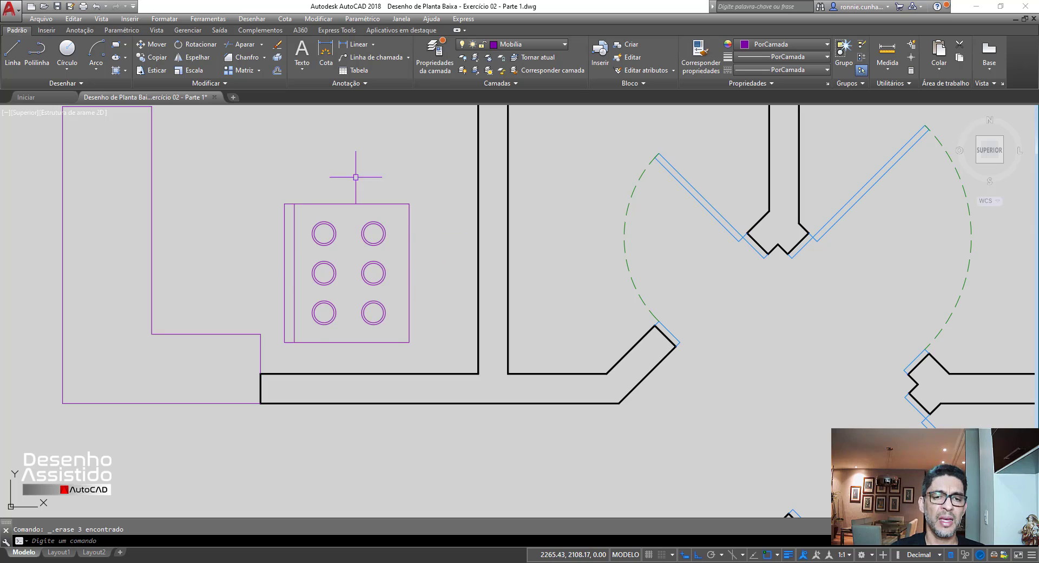
scroll(291, 274, up, 2)
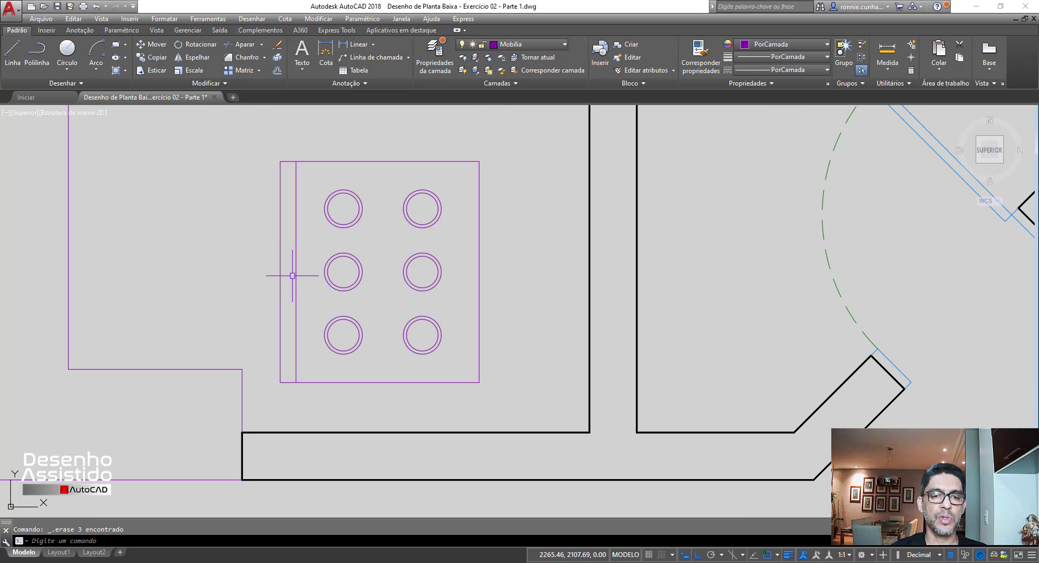
Fillet the upper-right and lower-right corners of the stove outline with a radius of 0.05.
click(265, 58)
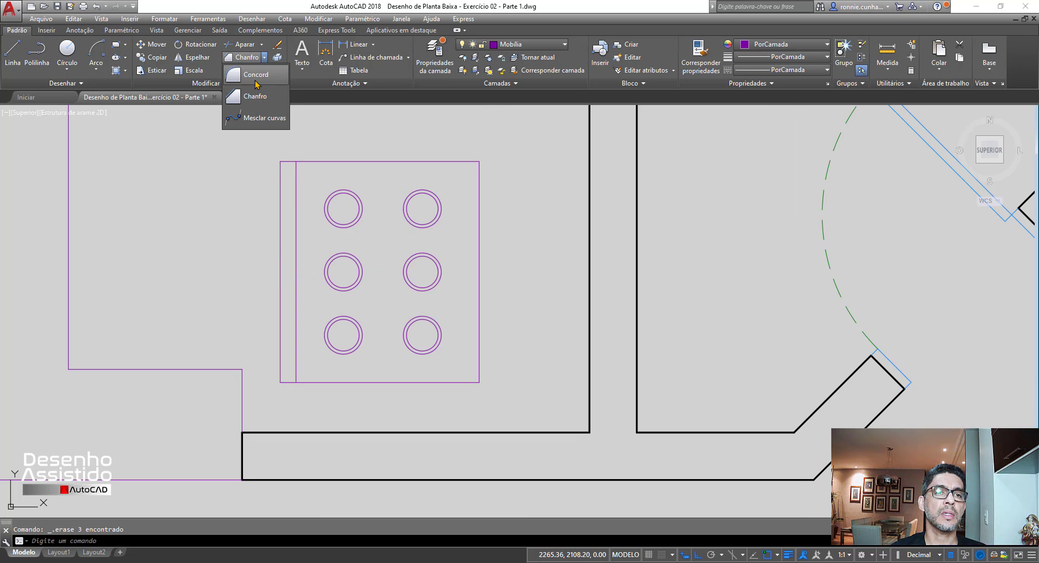
click(250, 75)
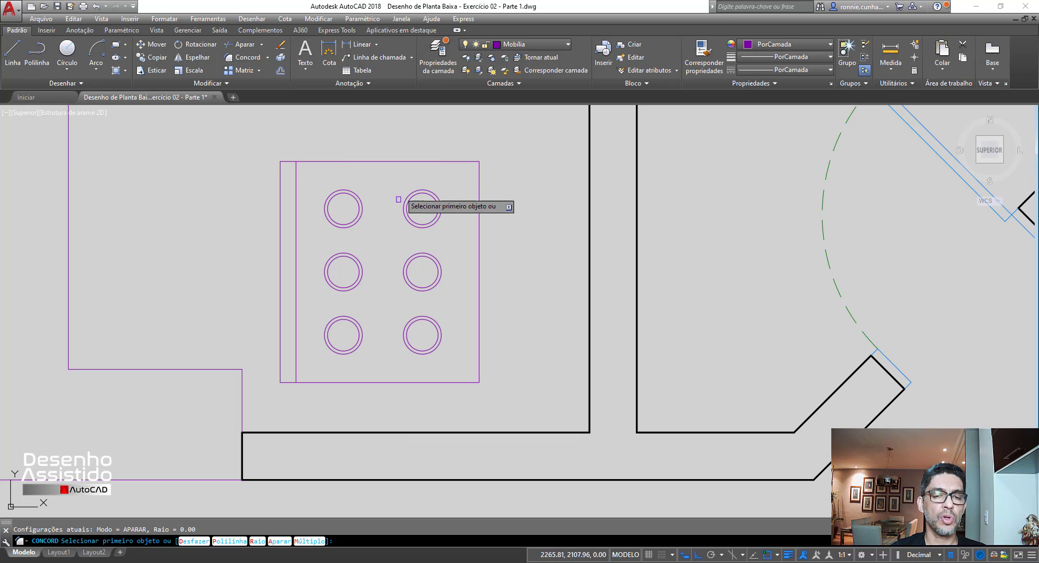
click(258, 541)
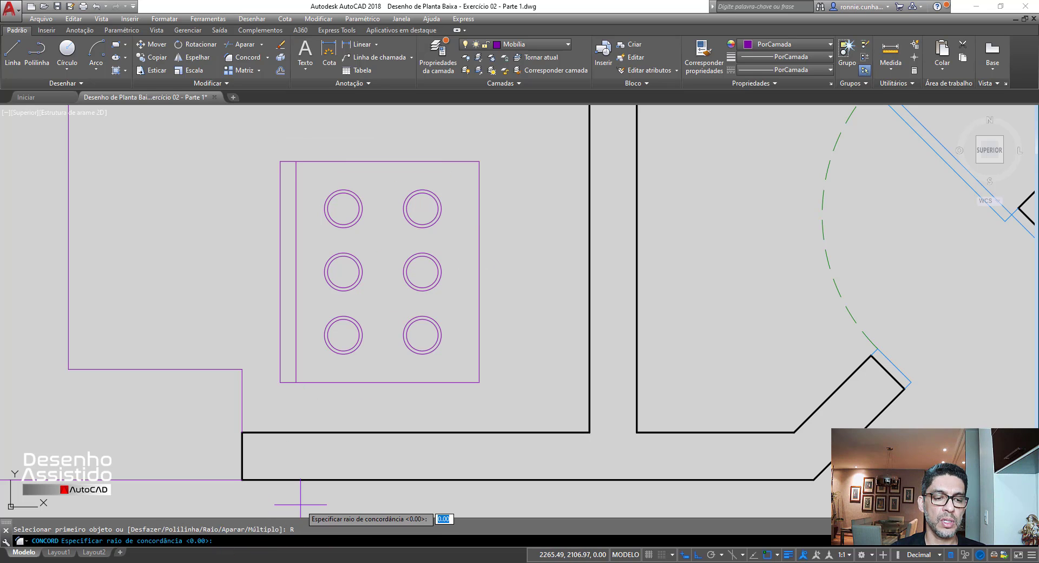
key(Return)
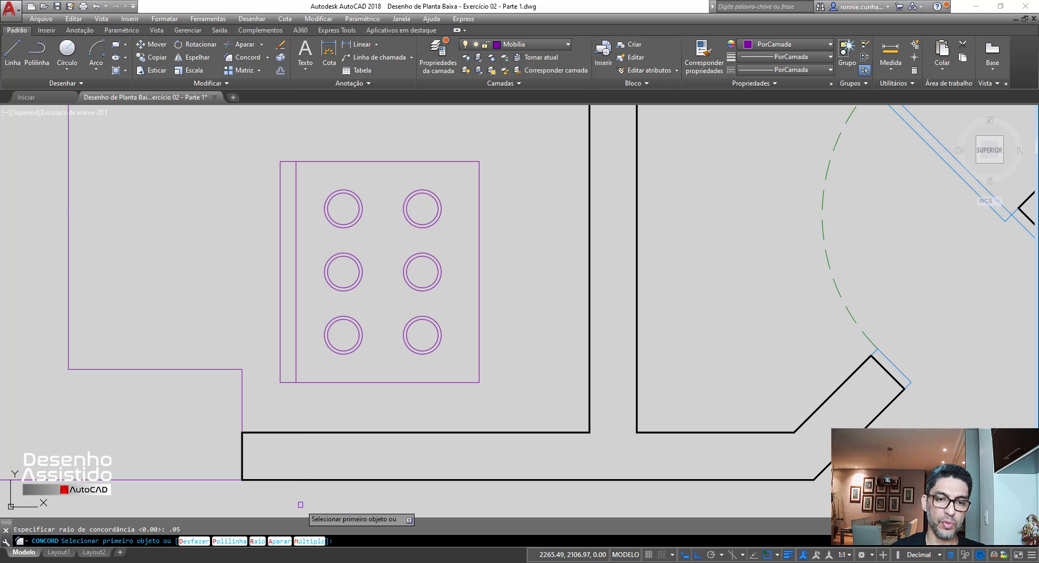
click(461, 161)
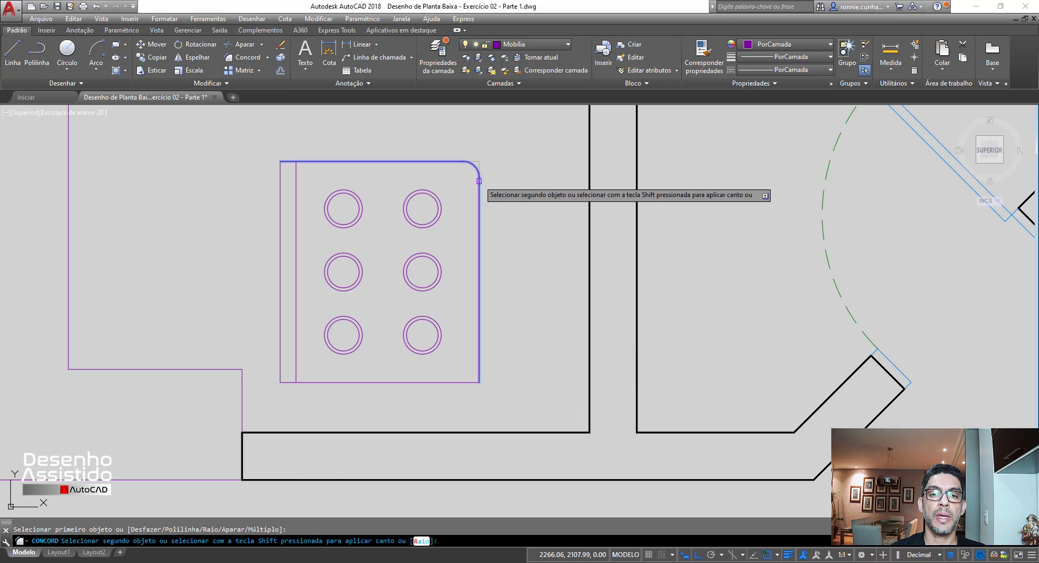
click(480, 220)
click(239, 57)
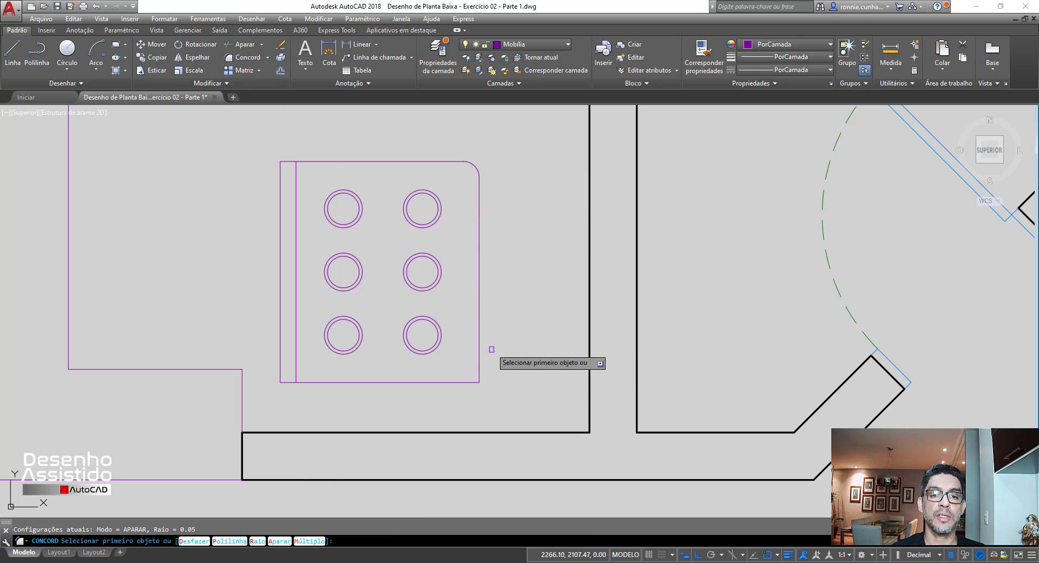
click(479, 371)
click(462, 380)
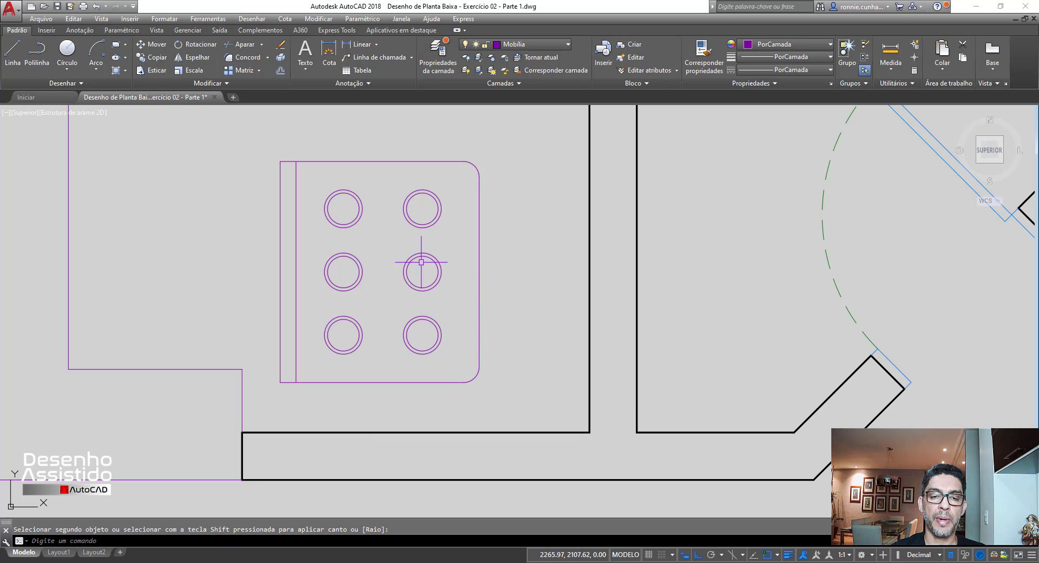
Fillet the upper-left and lower-left corners of the stove outline with the same 0.05 radius.
click(239, 56)
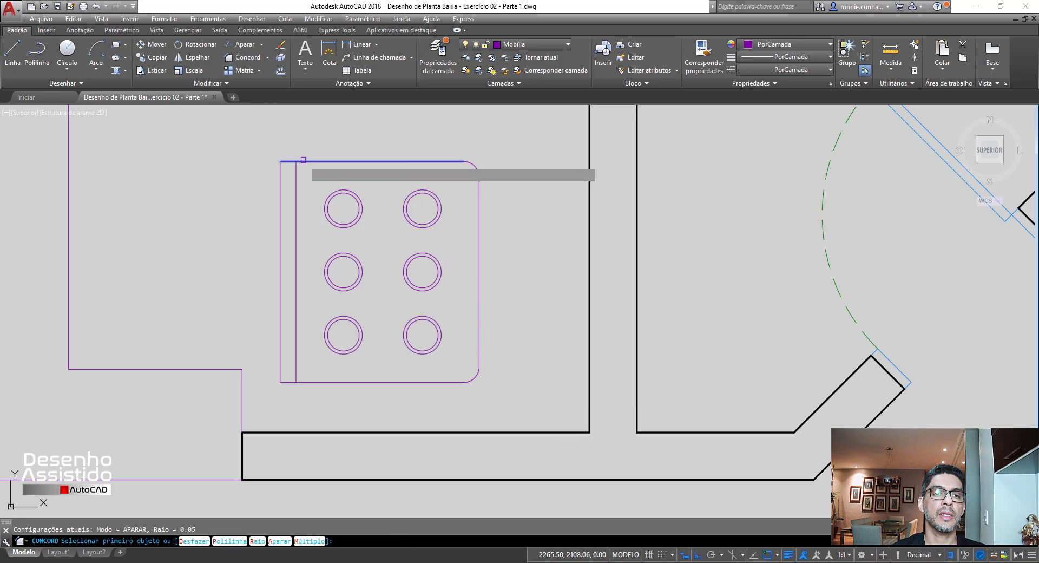
click(303, 161)
click(281, 176)
click(238, 57)
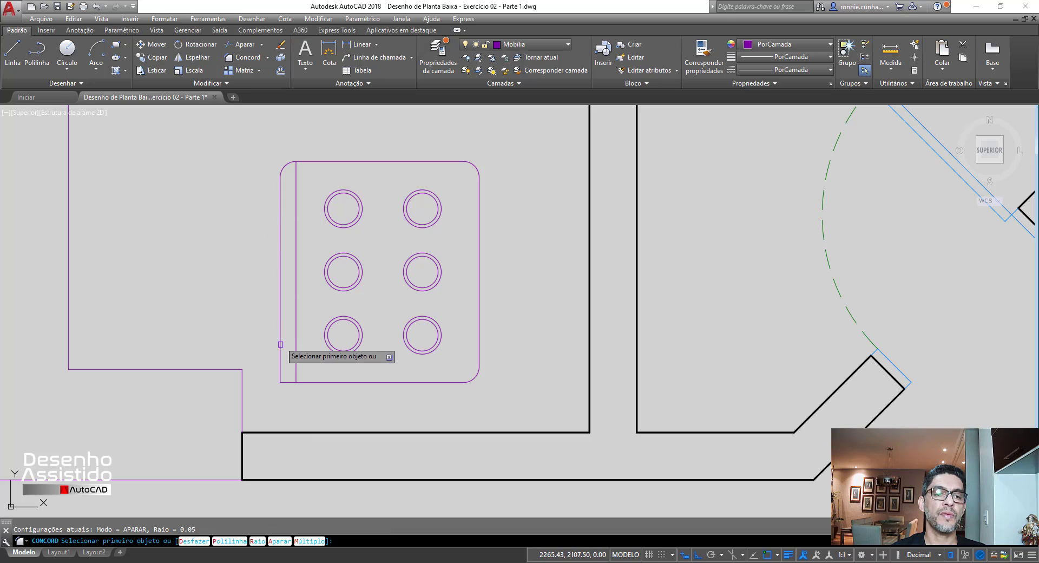
click(281, 345)
click(304, 382)
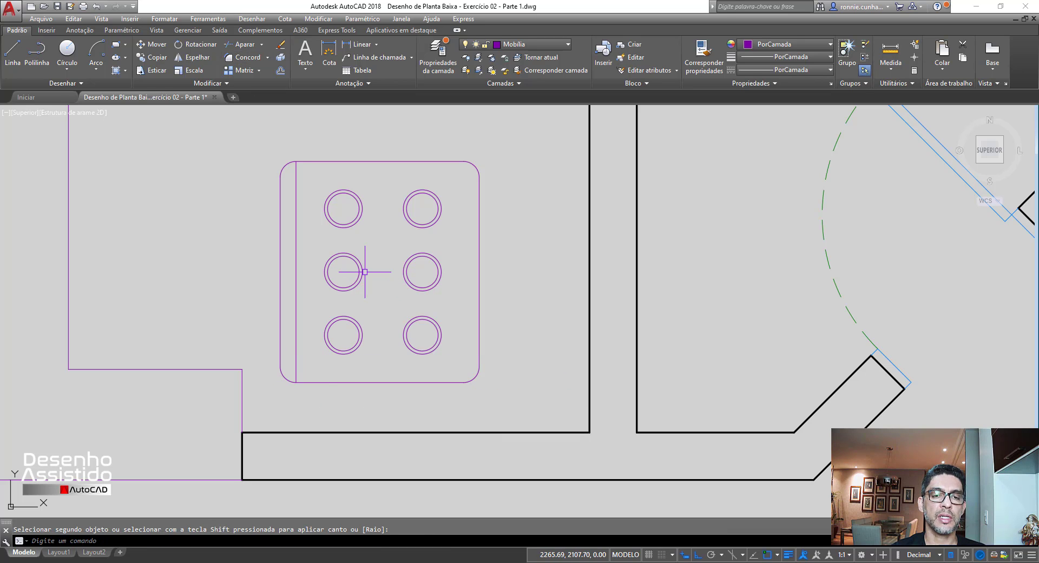
key(Escape)
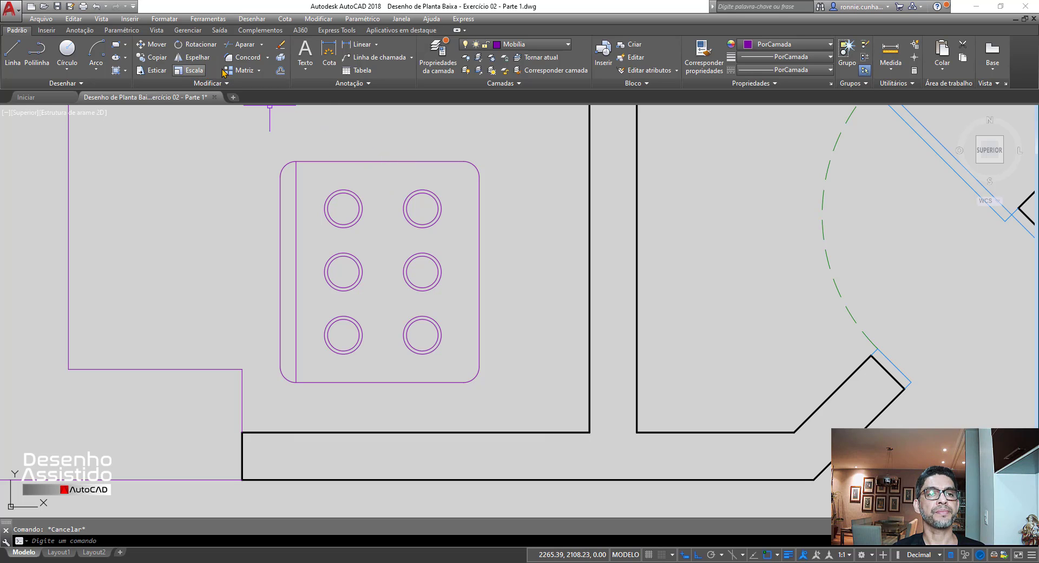
Try offsetting the stove's upper edge inward by 0.15, and undo the offset.
click(280, 71)
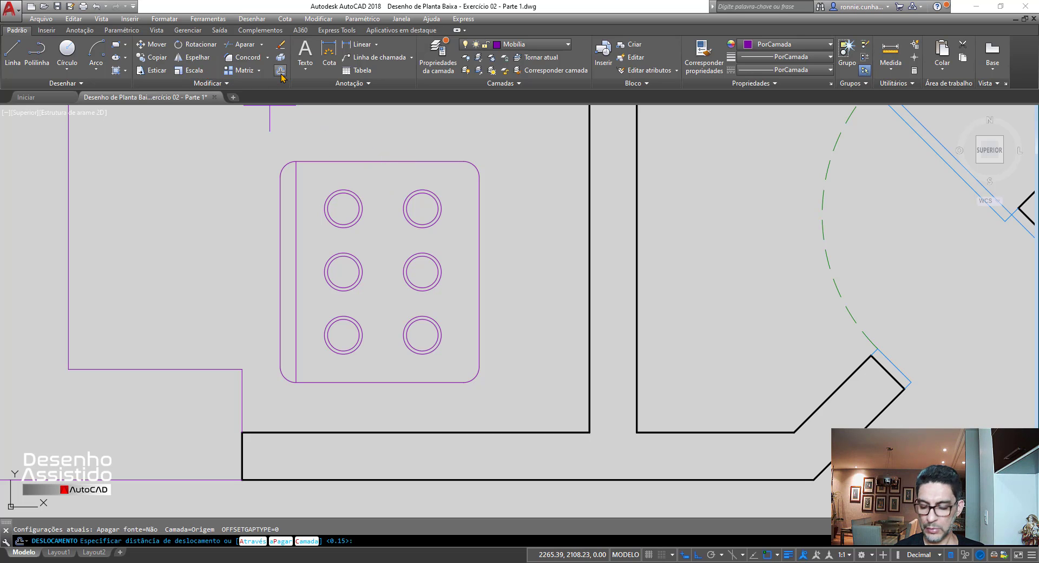
key(Return)
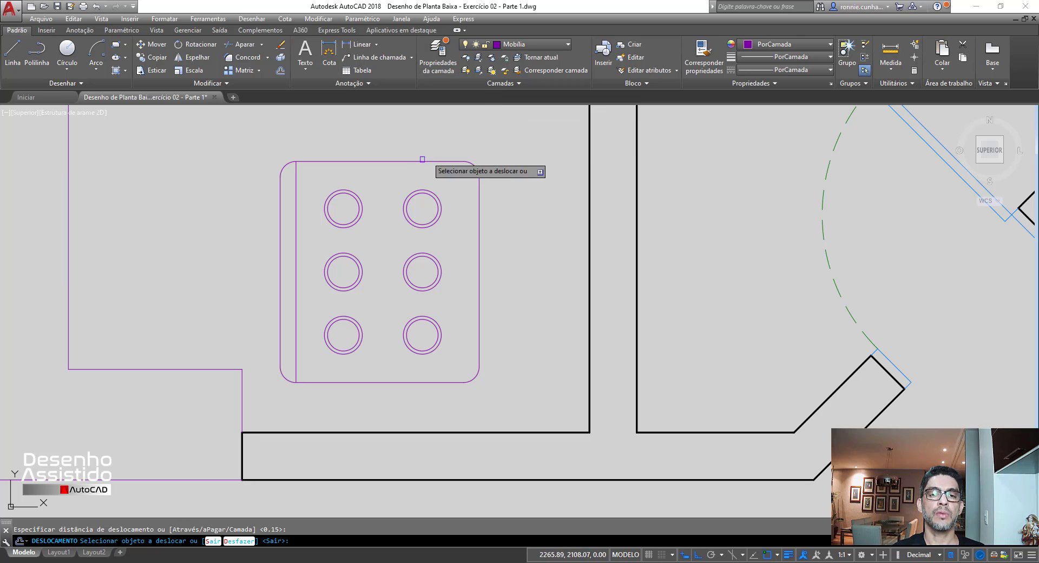
click(417, 163)
click(410, 181)
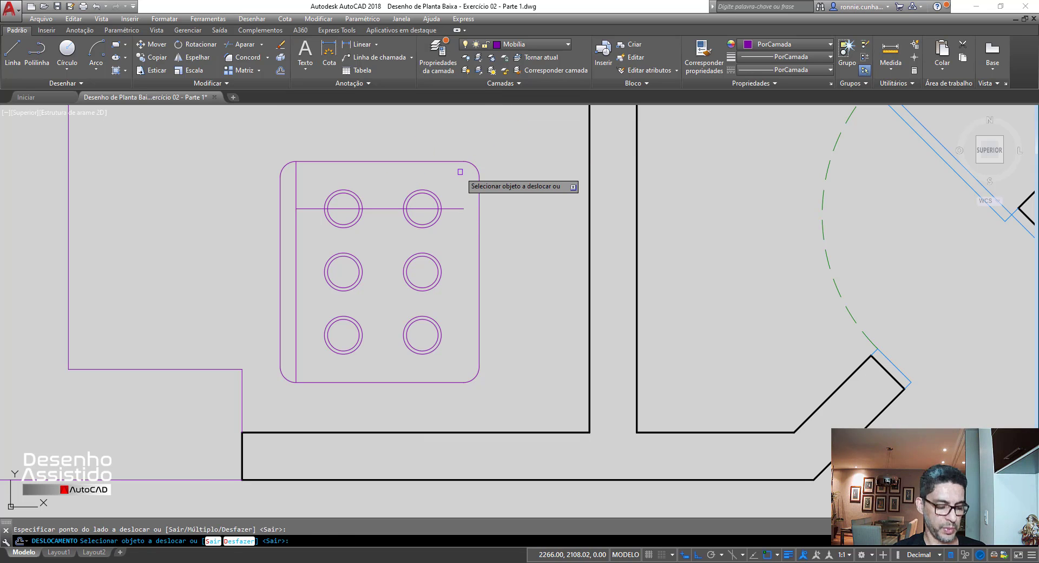
key(ctrl+z)
key(Return)
Offset the upper, lower and right edges of the stove outline inward by 0.05.
key(Return)
text(.)
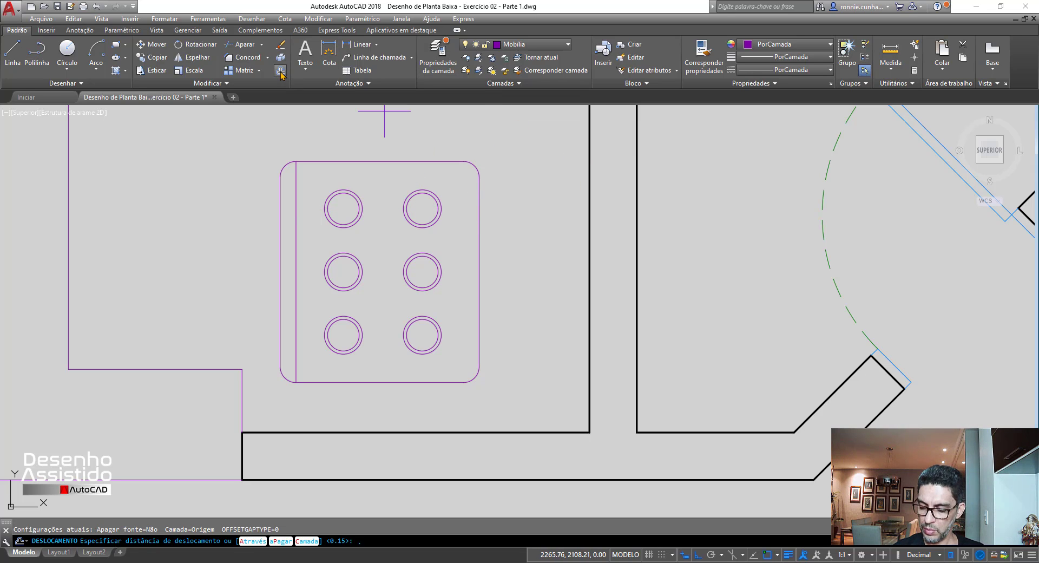
text(05)
key(Return)
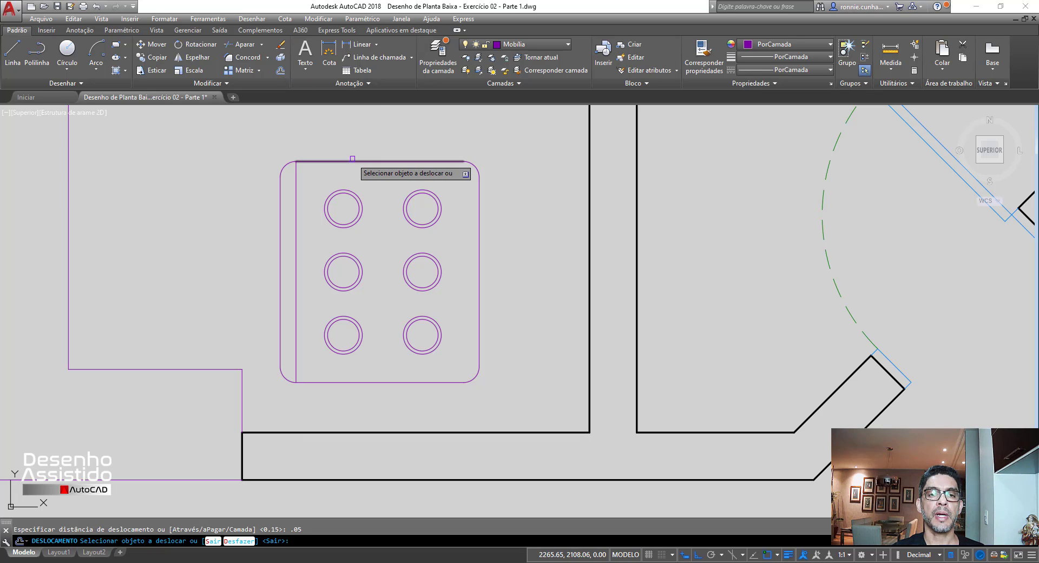
click(345, 161)
click(362, 187)
click(382, 382)
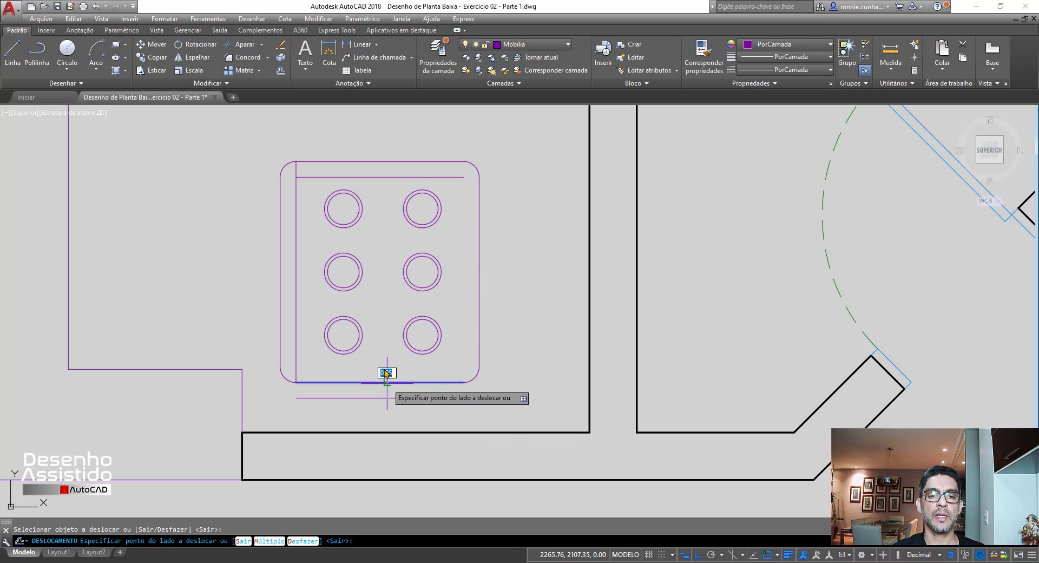
click(383, 368)
click(478, 307)
click(472, 254)
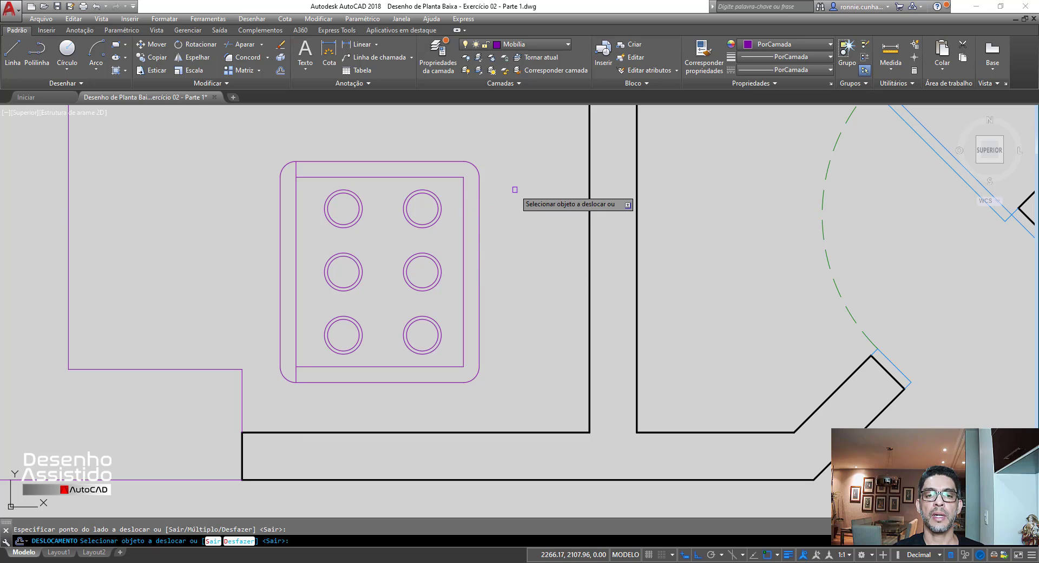
key(Escape)
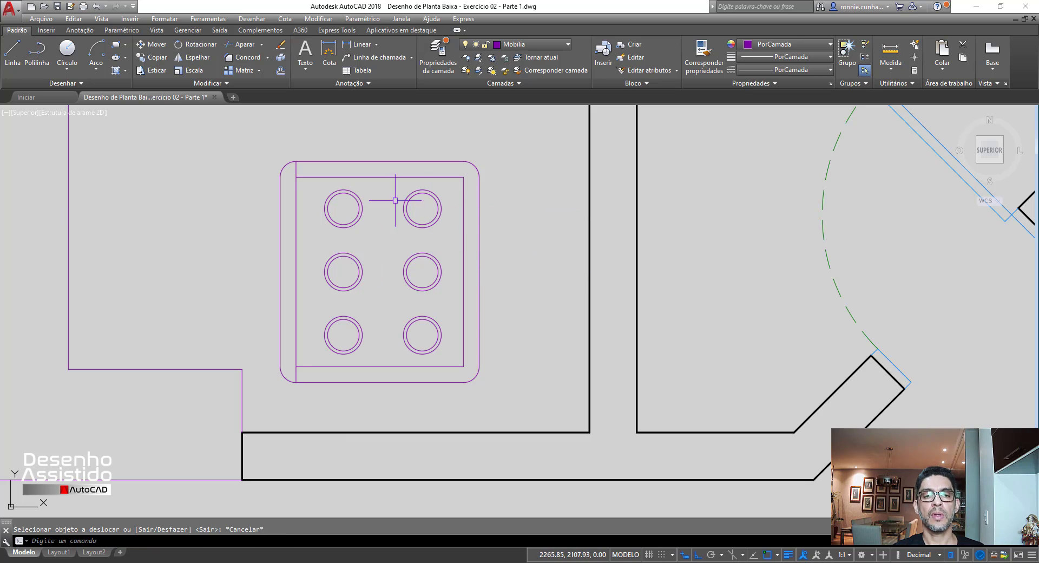
Move the entire six-burner stove about 0.33 horizontally to the right, close to the vertical wall.
click(150, 46)
click(264, 143)
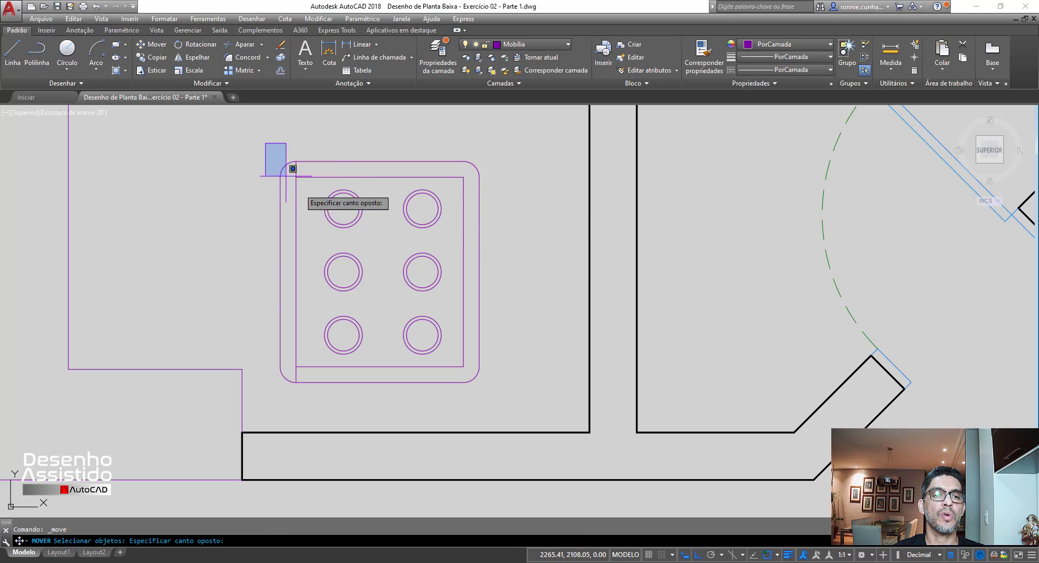
click(500, 398)
key(Return)
click(511, 387)
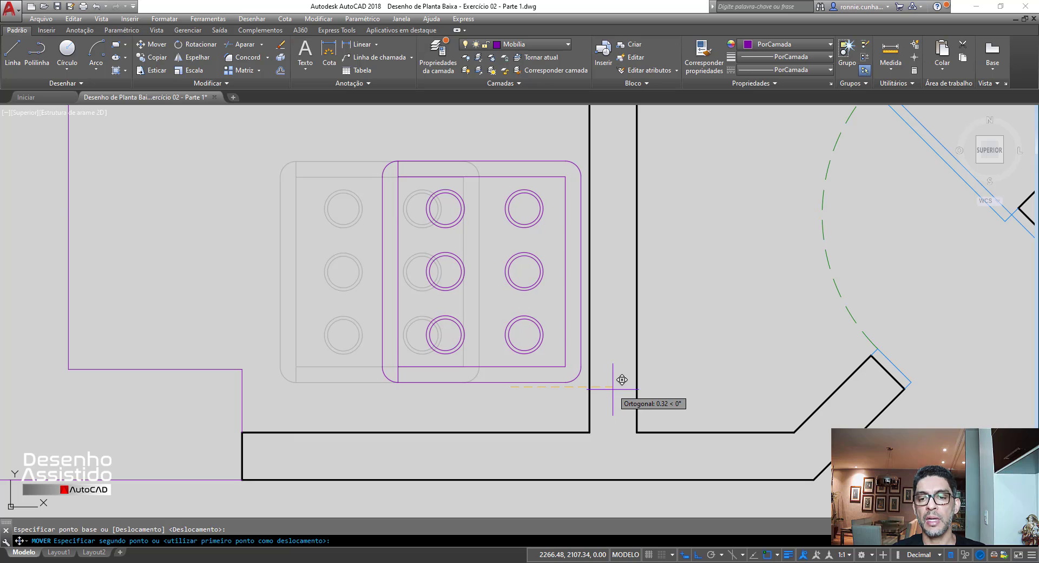
click(616, 389)
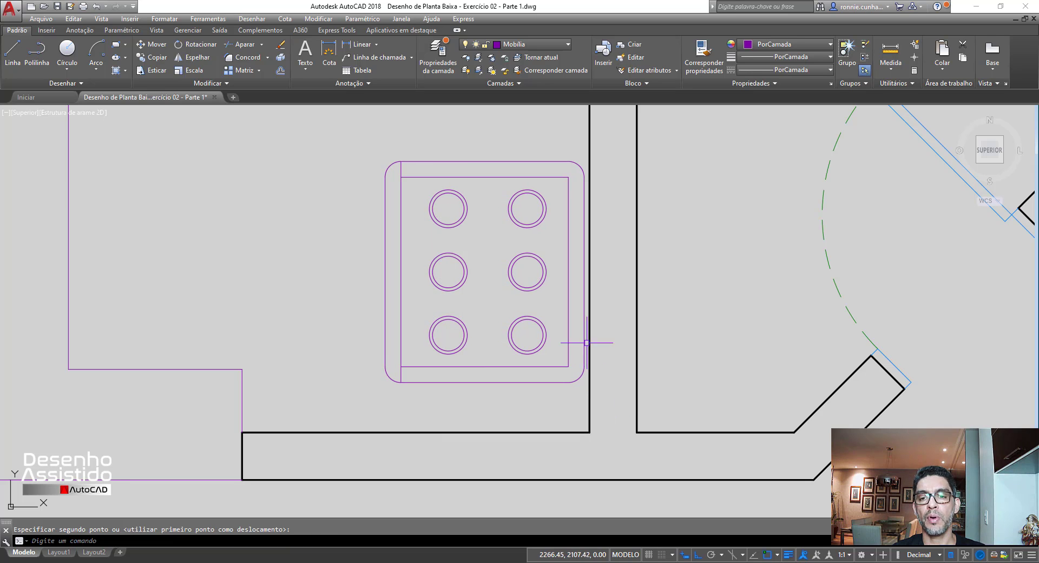
Move the entire six-burner stove straight down, close to the kitchen's lower horizontal wall.
click(139, 45)
click(351, 147)
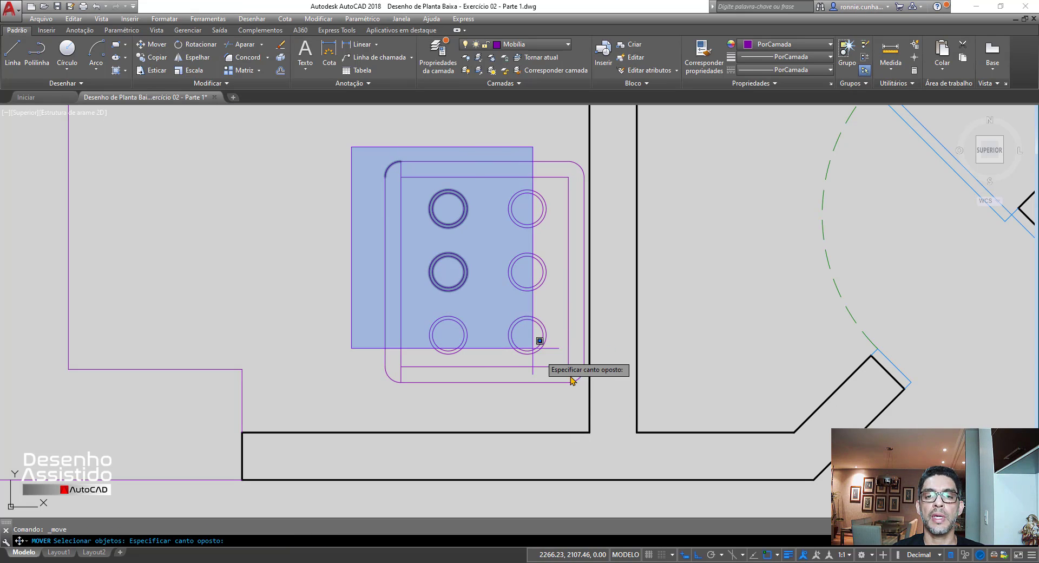
click(590, 388)
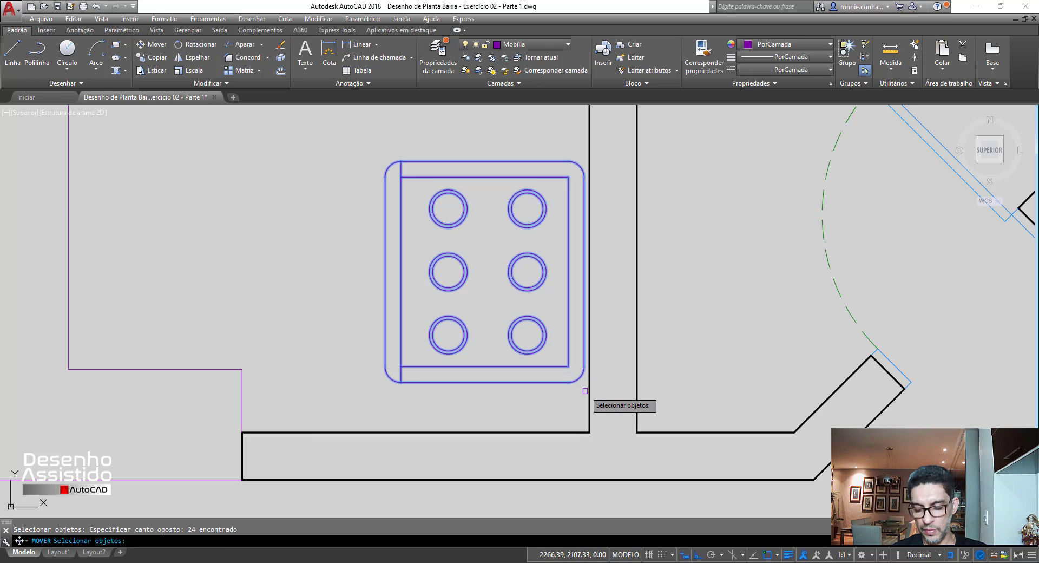
key(Return)
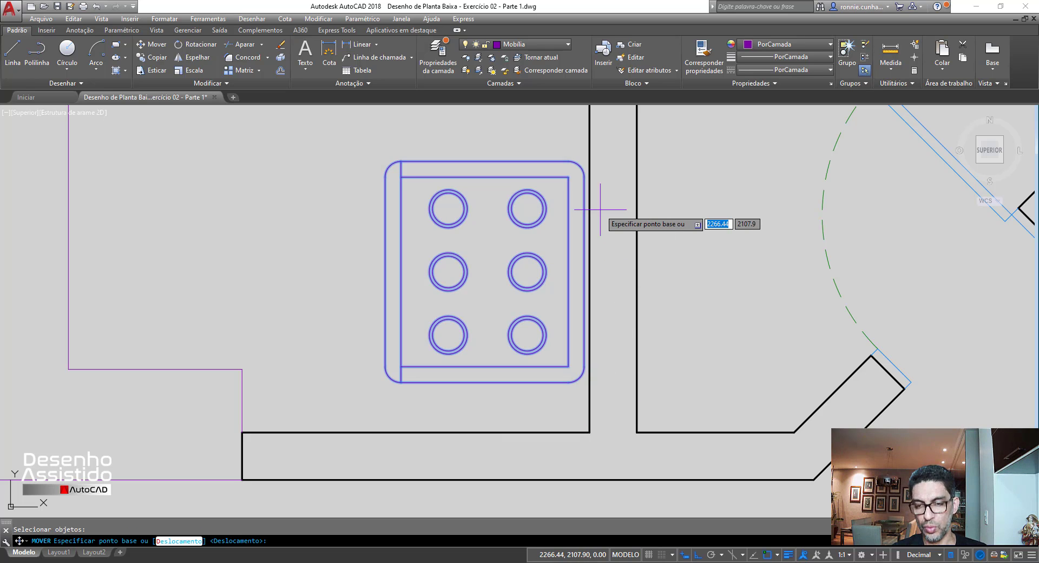
click(598, 202)
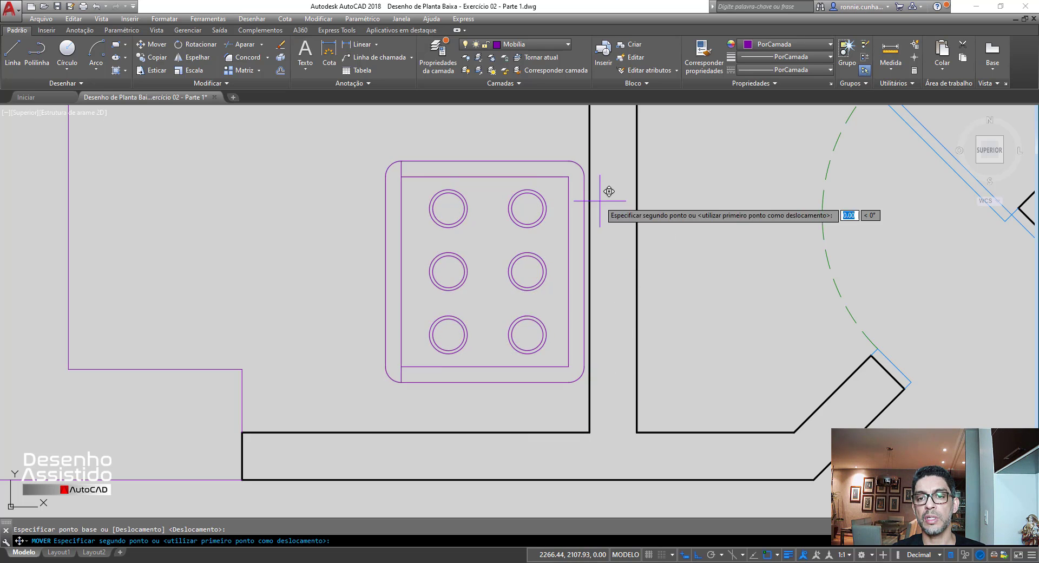
click(599, 245)
scroll(489, 281, down, 5)
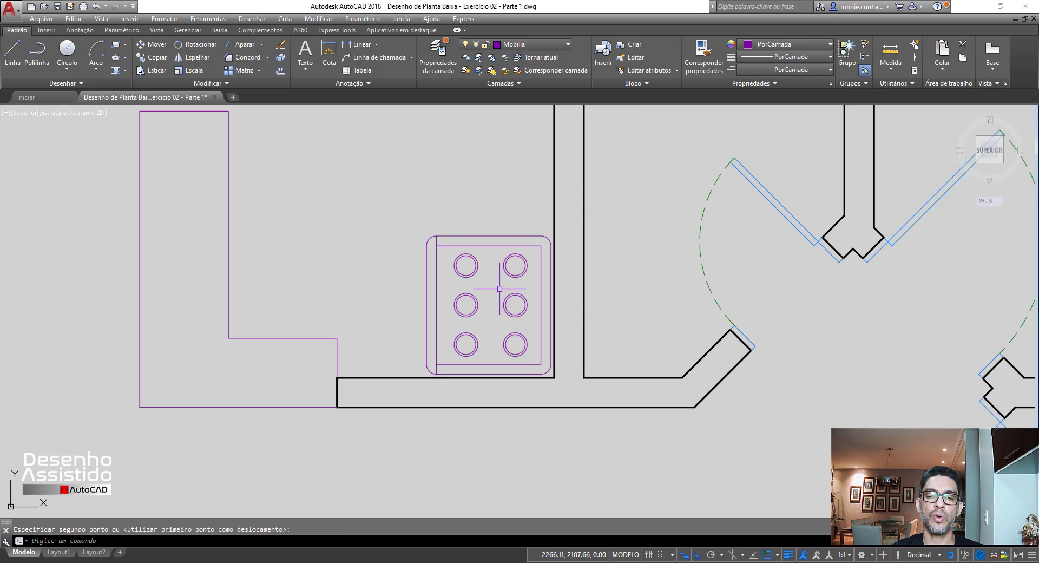
scroll(478, 320, up, 4)
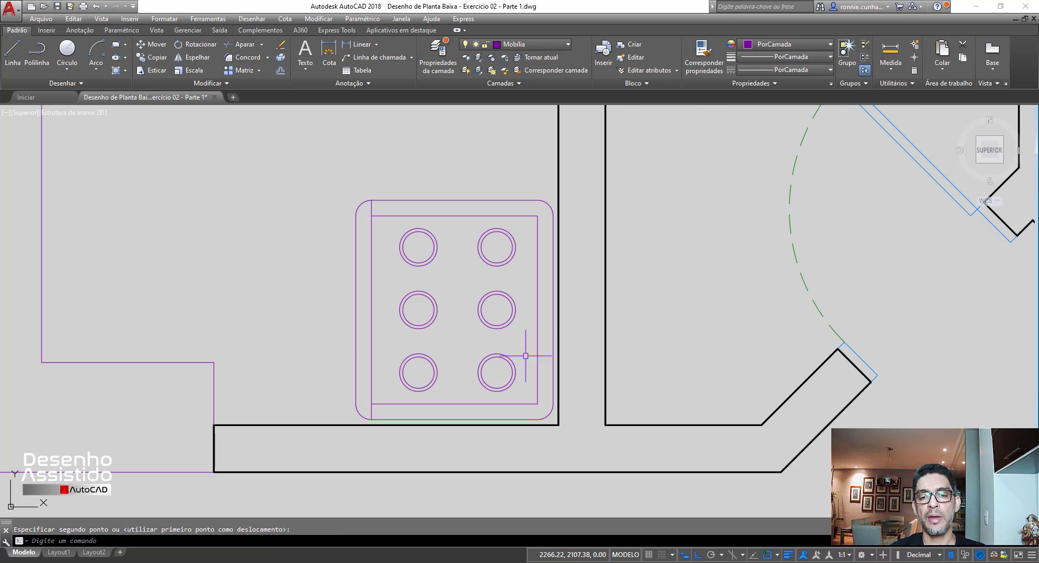
scroll(460, 343, down, 4)
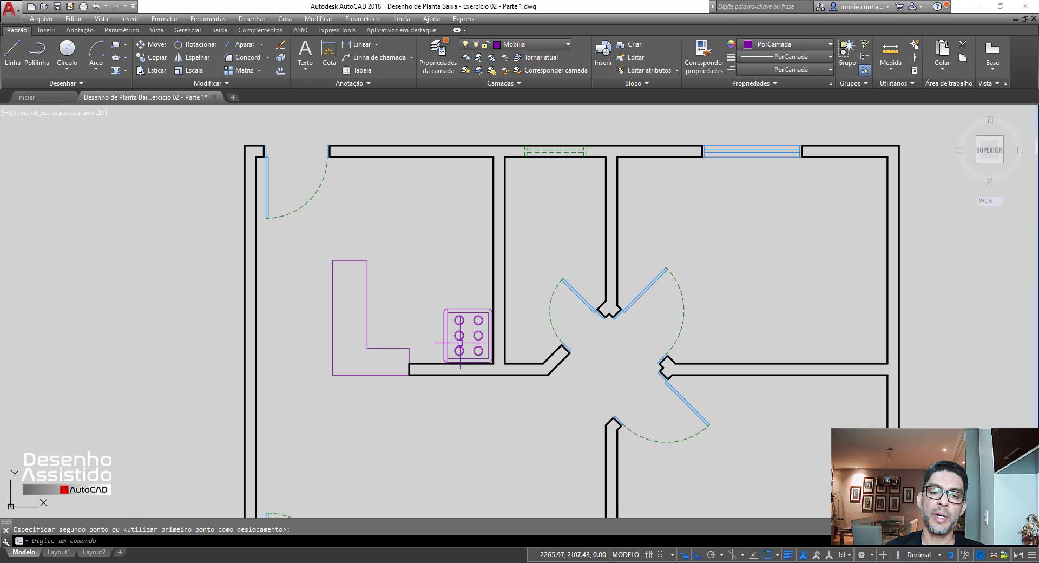
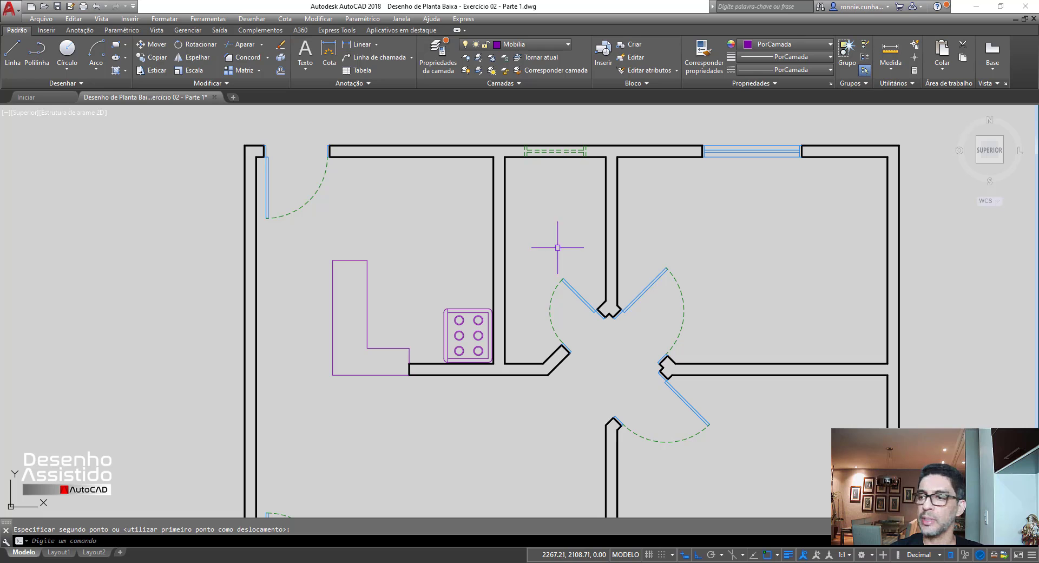
Draw a closed rectangle 0.64 wide by 0.38 high with lines in the narrow room to the right of the kitchen.
click(13, 50)
scroll(563, 244, up, 4)
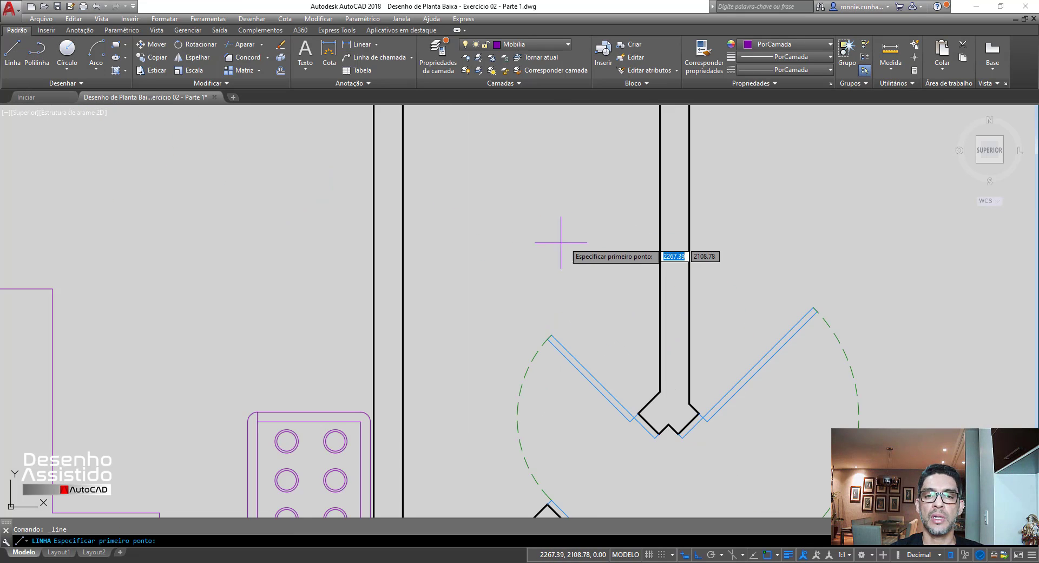
click(426, 229)
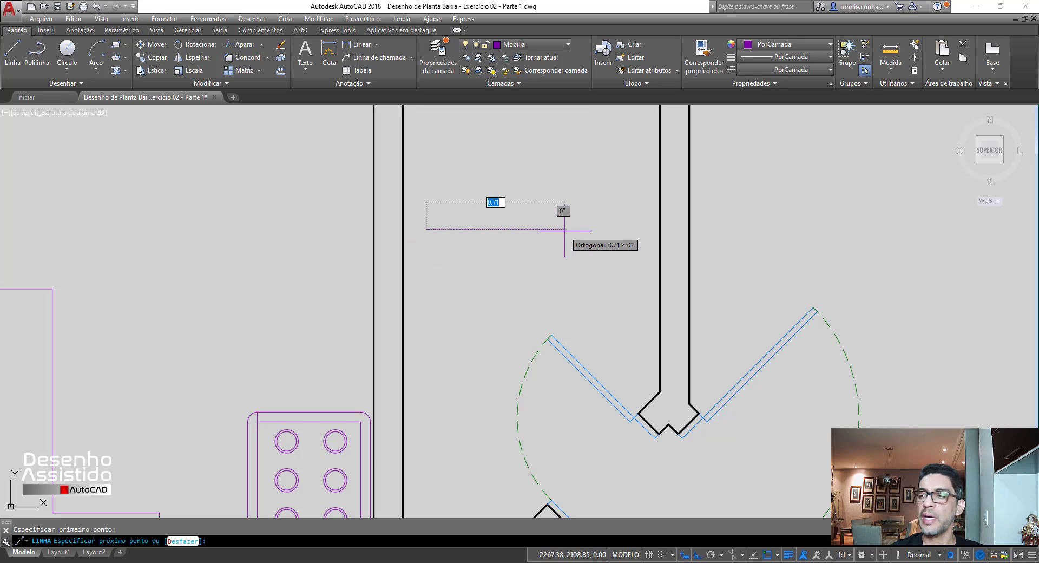
key(BackSpace)
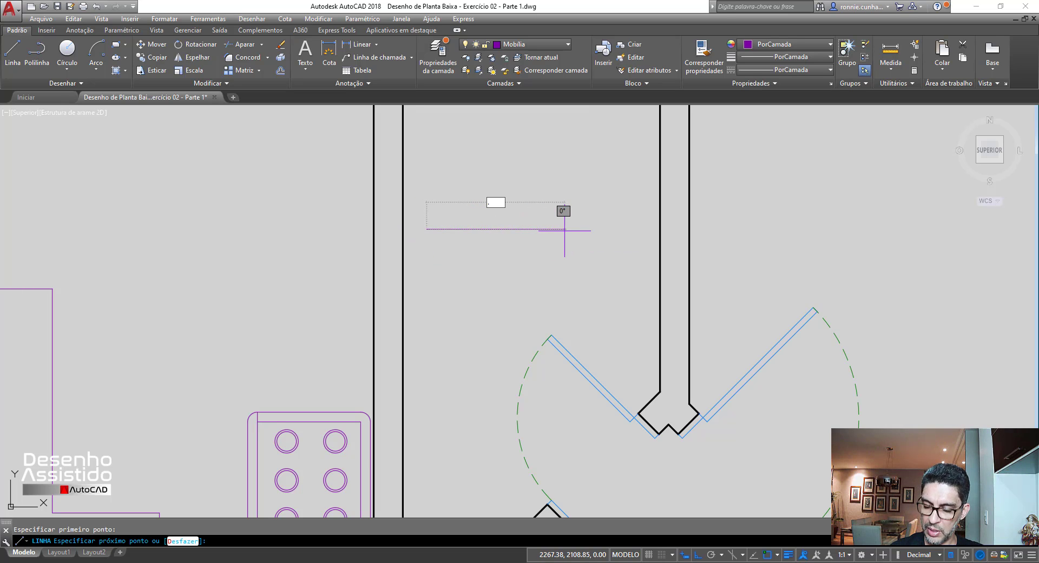
text(.64)
key(Return)
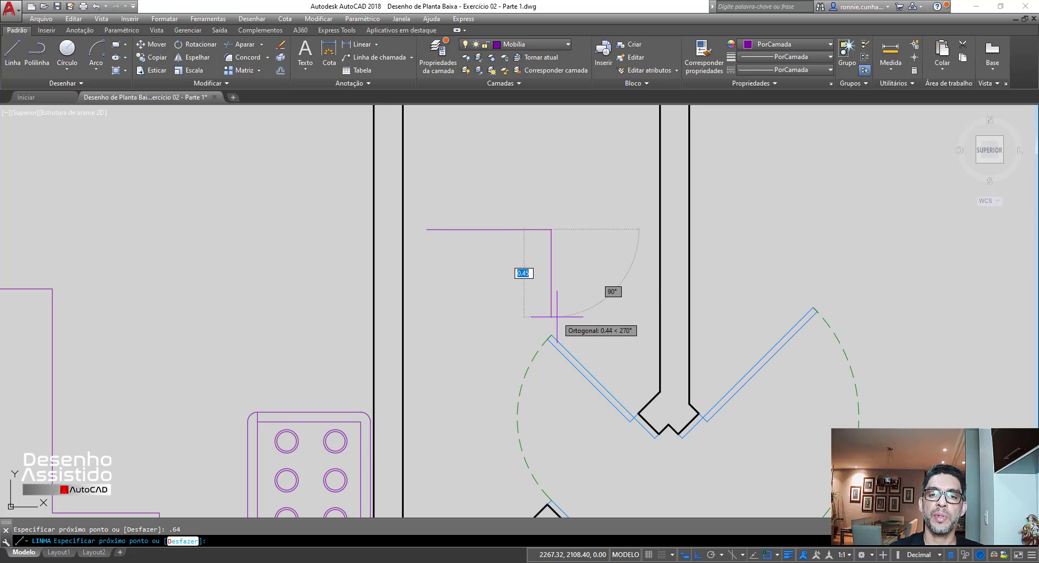
key(BackSpace)
text(.38)
key(Return)
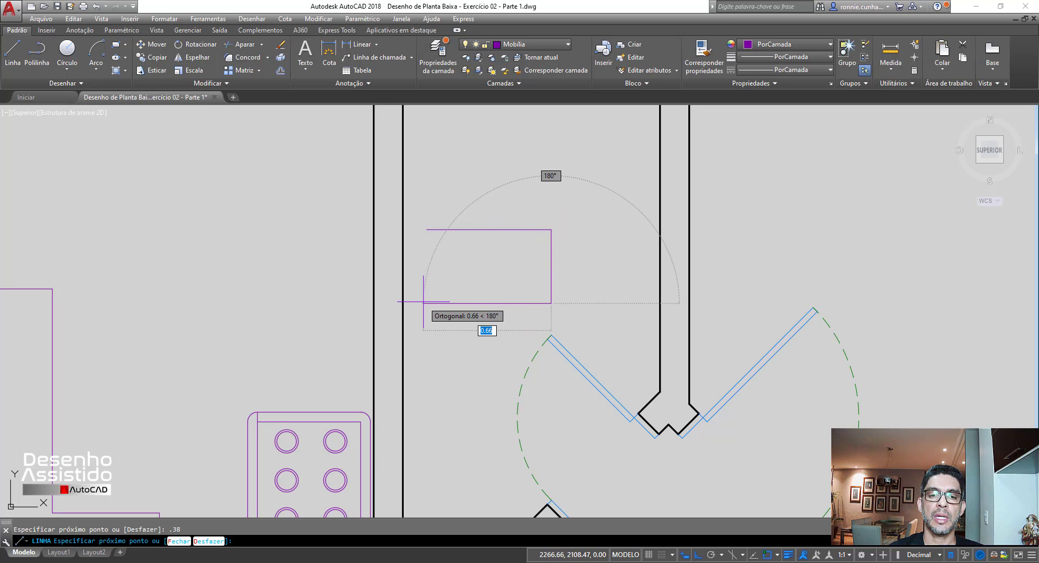
key(BackSpace)
text(.64)
key(Return)
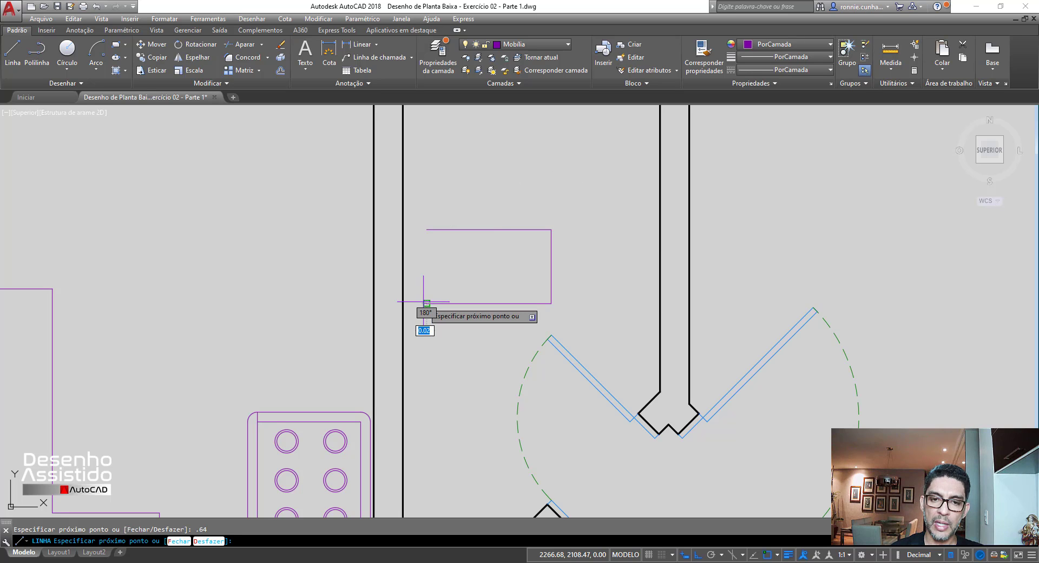
click(427, 229)
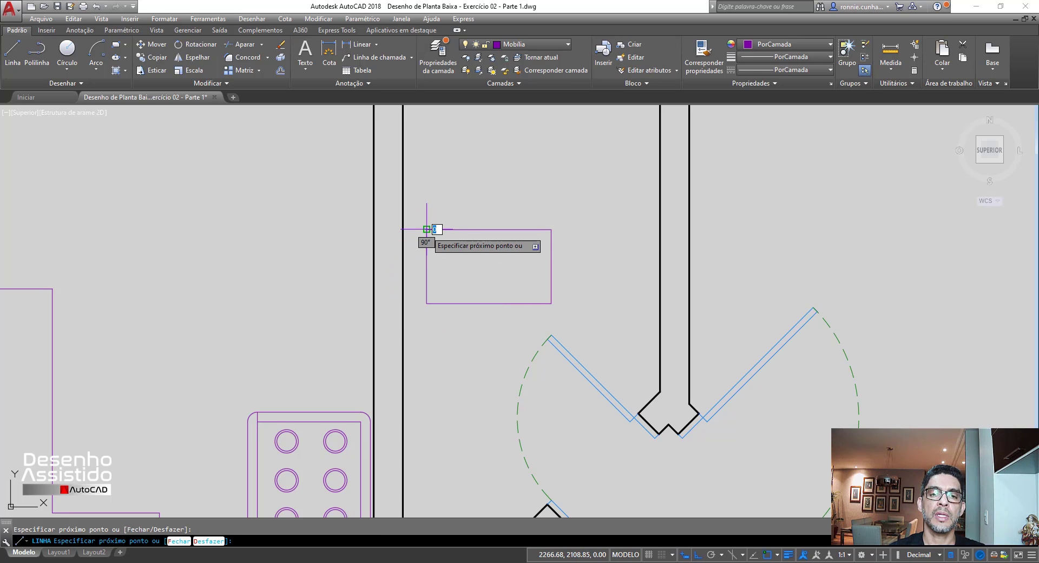
key(Escape)
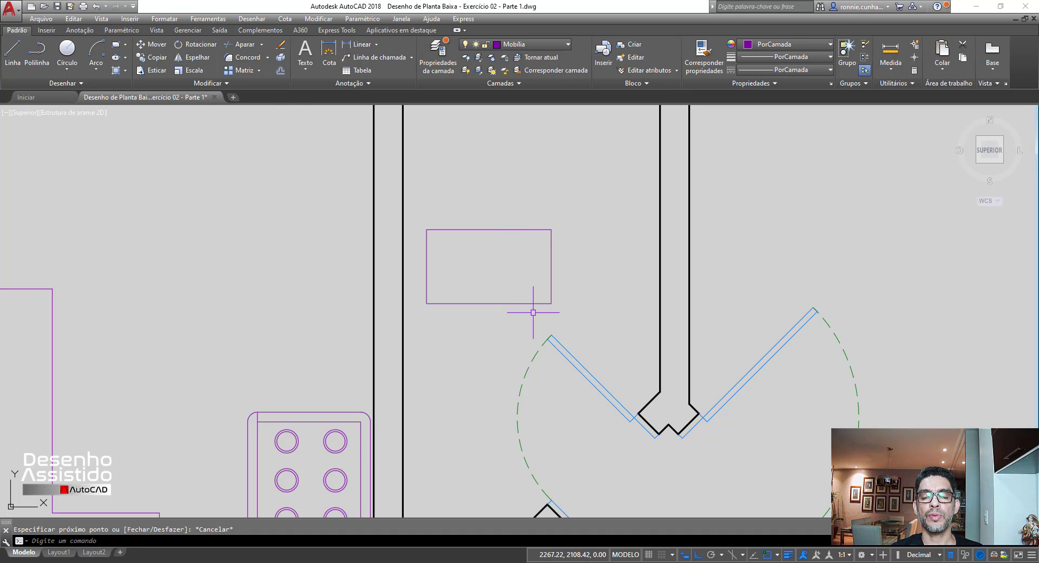
Offset the right edge of the new rectangle inward by 0.19.
click(280, 74)
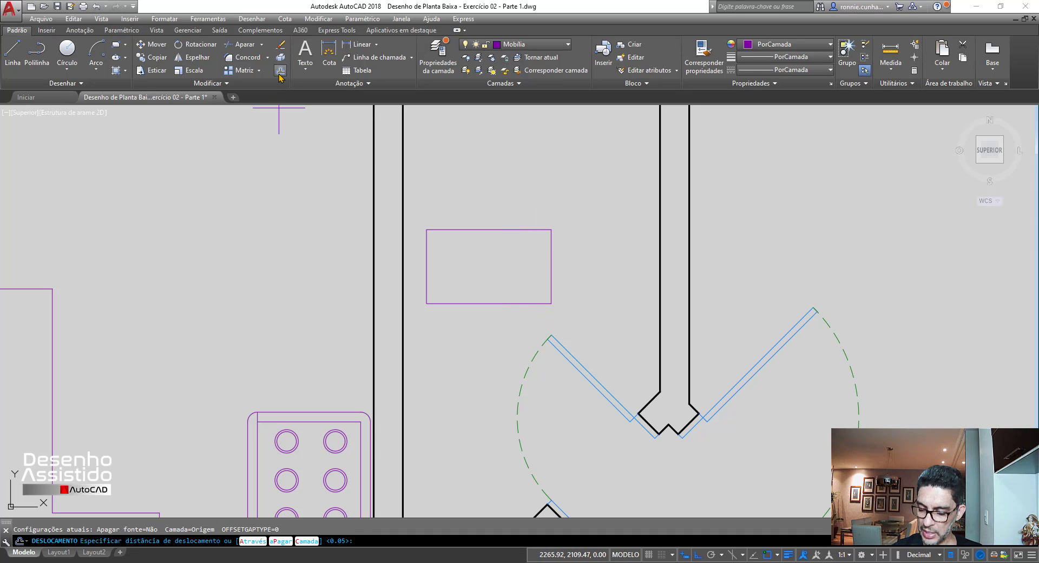
text(.19)
key(Return)
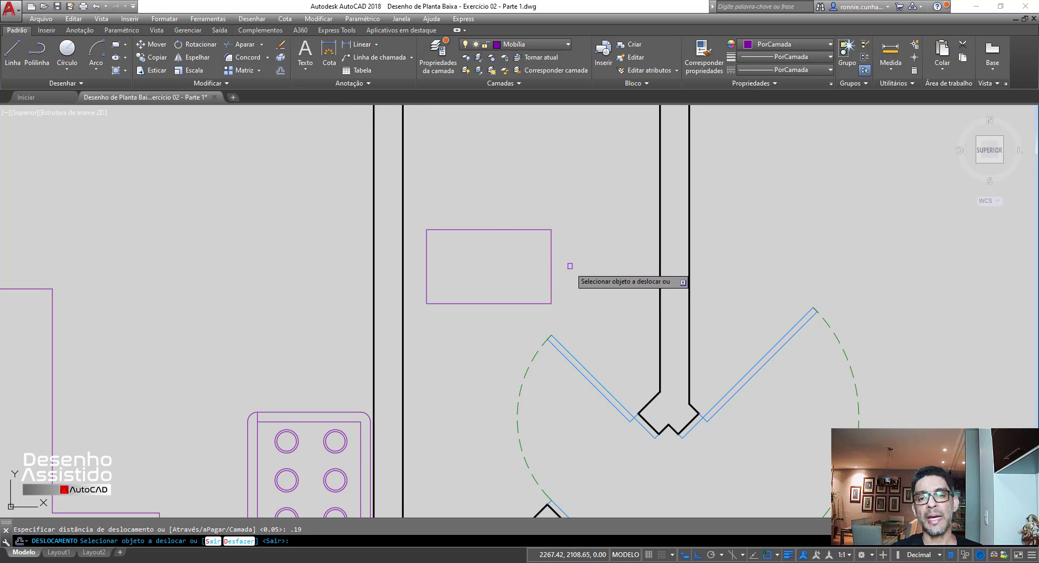
click(550, 266)
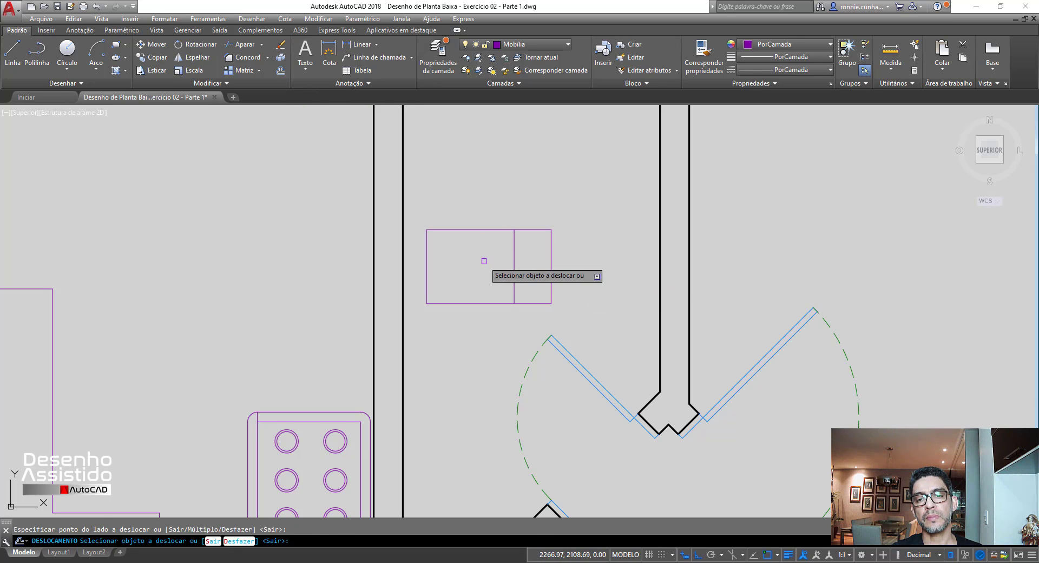
click(517, 265)
key(Escape)
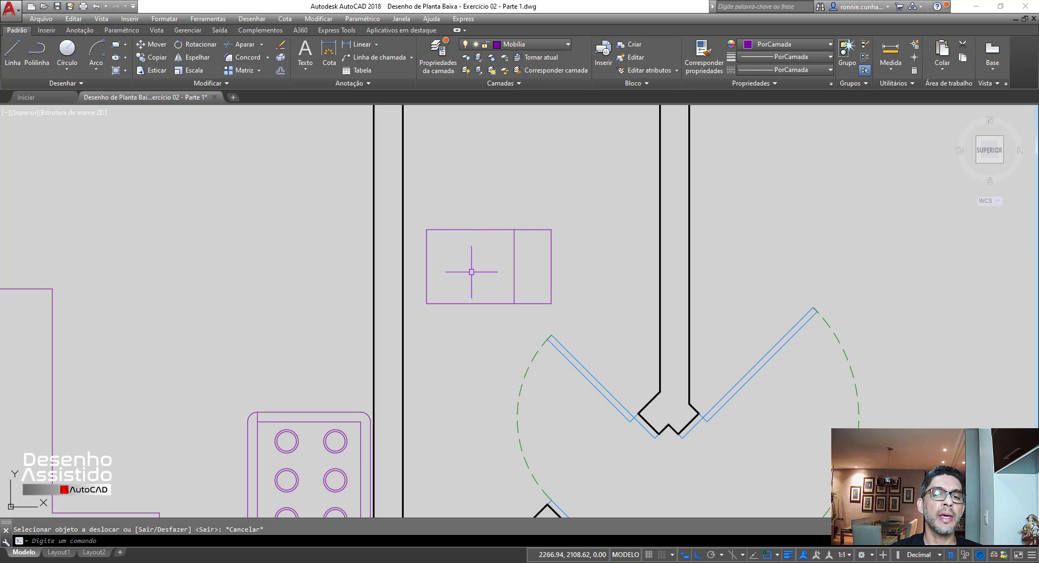
Draw a three-point arc from the offset line's upper end through the rectangle's right-edge midpoint to the line's lower end.
click(95, 67)
click(111, 94)
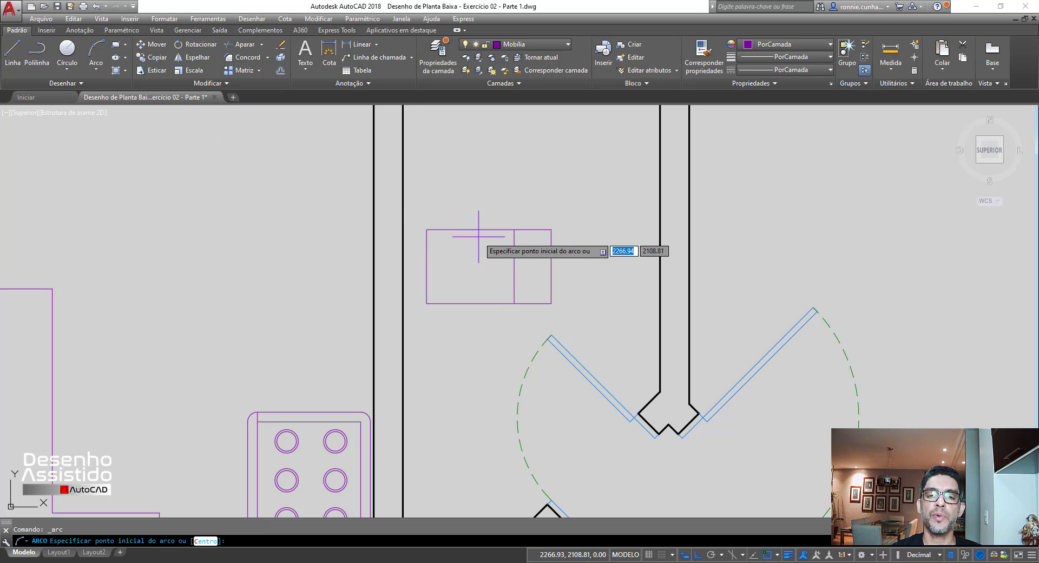
click(514, 229)
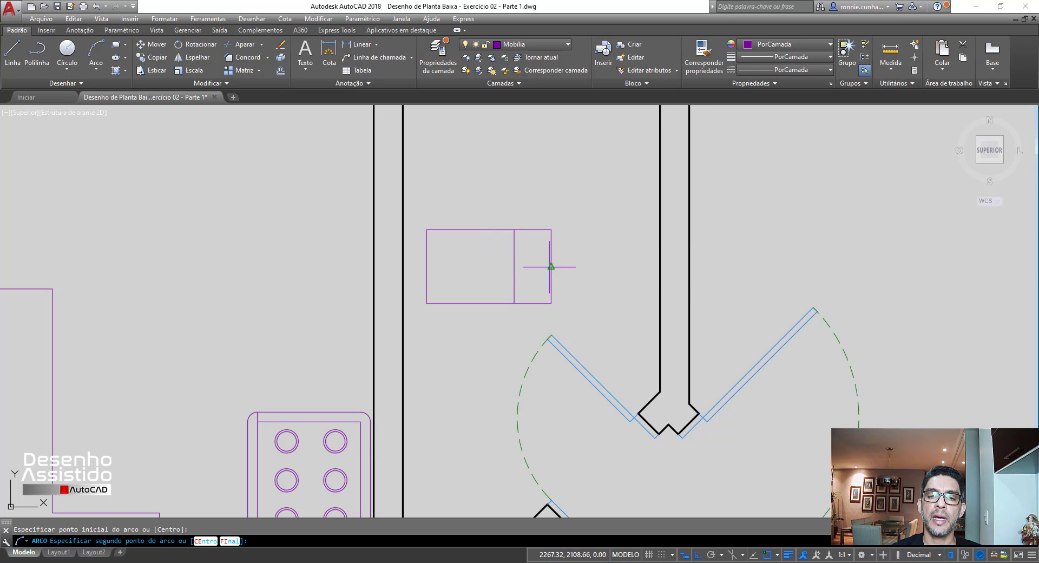
click(551, 266)
click(514, 303)
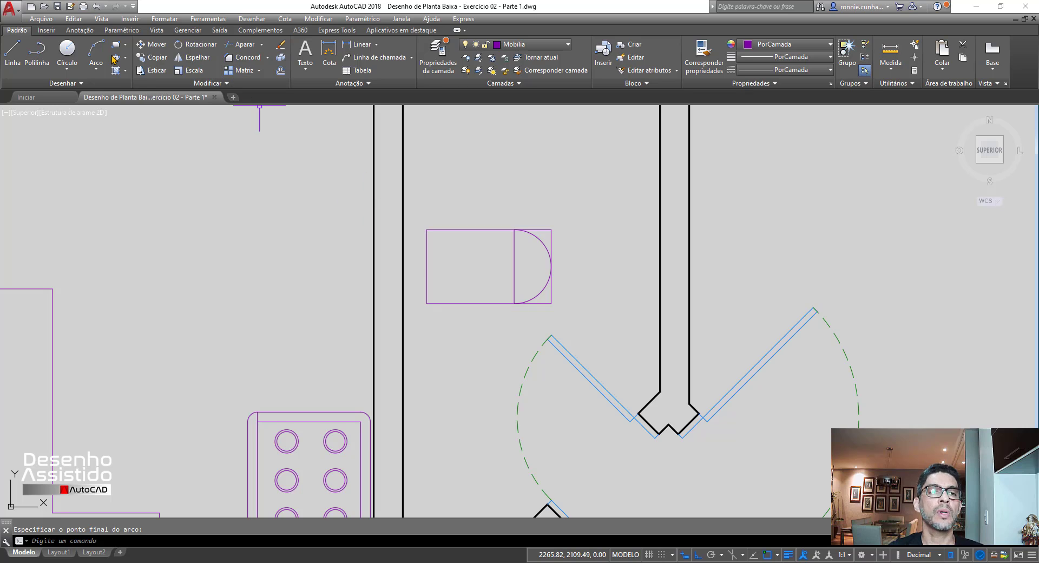
Trim the rectangle's upper and lower edges outside the arc, and erase its right edge.
click(241, 46)
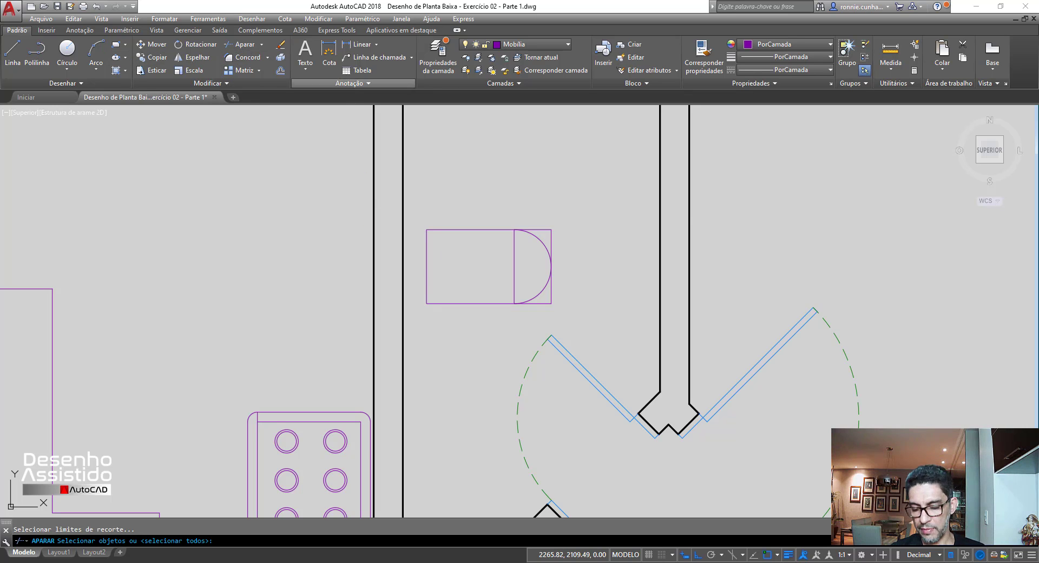
click(538, 228)
click(538, 303)
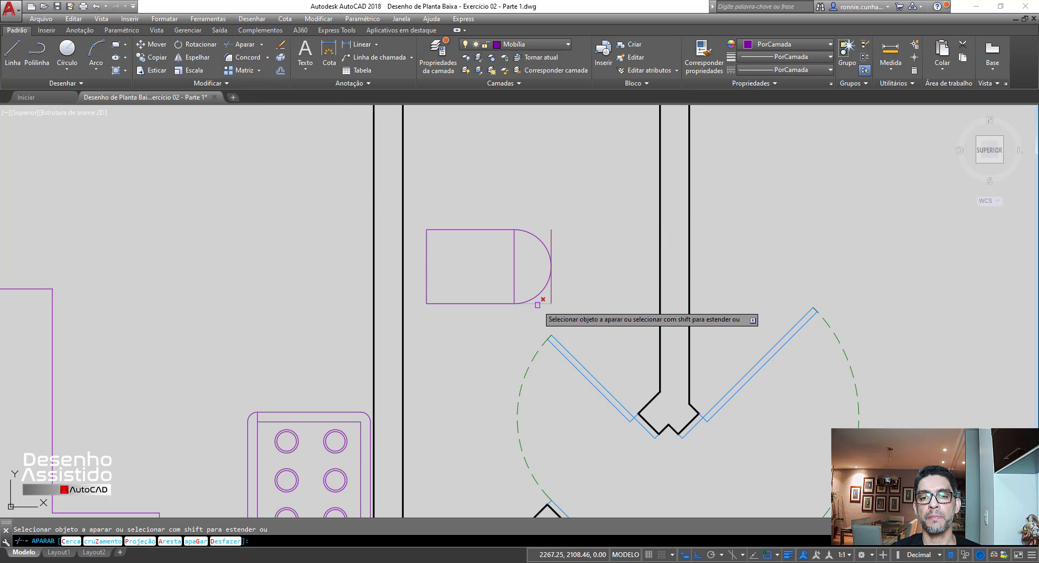
key(Escape)
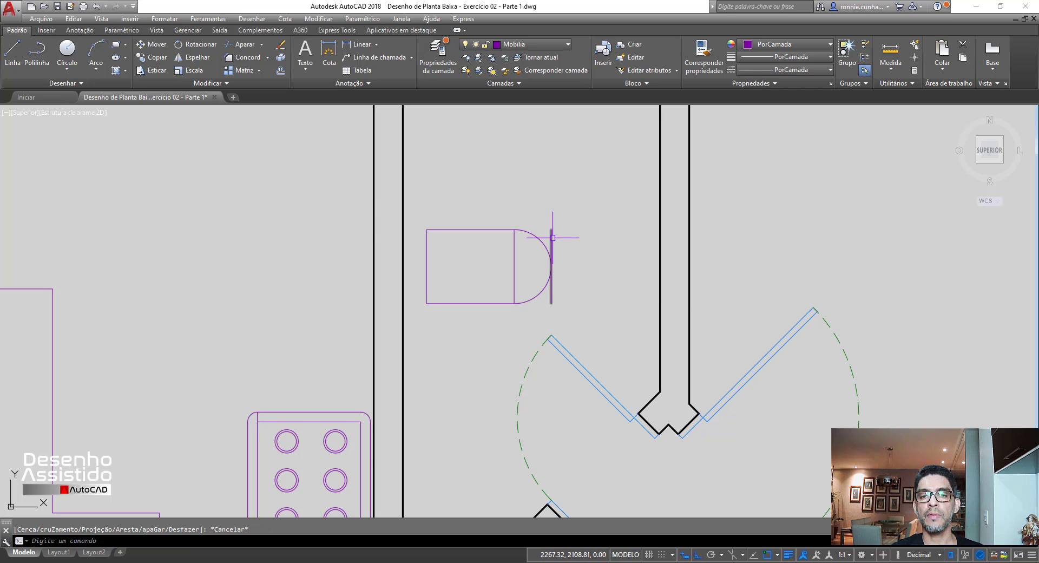
click(551, 239)
click(280, 45)
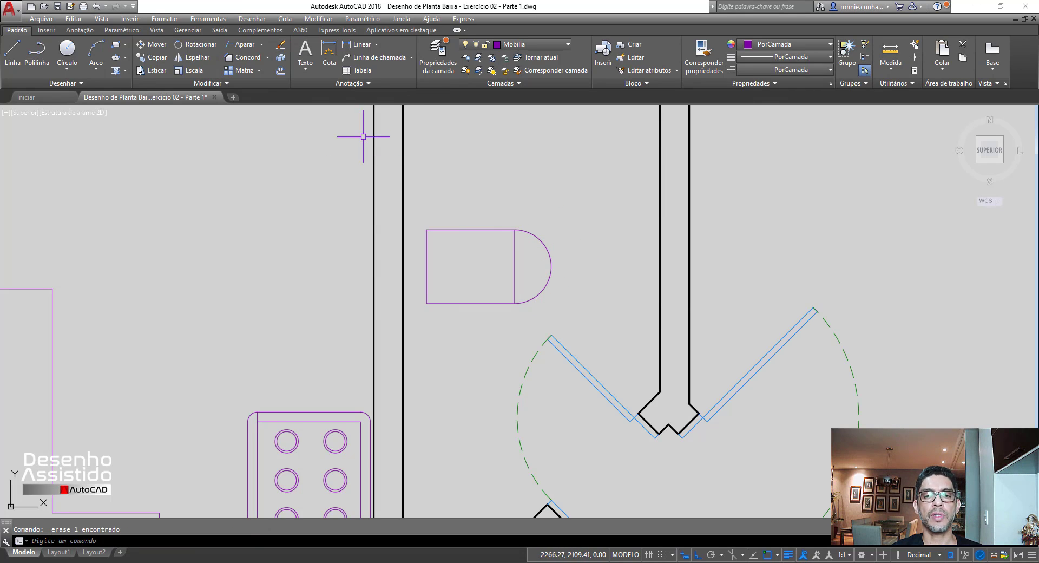
Draw a circle of radius 0.13 centred on the midpoint of the vertical line joining the arc's ends.
click(67, 49)
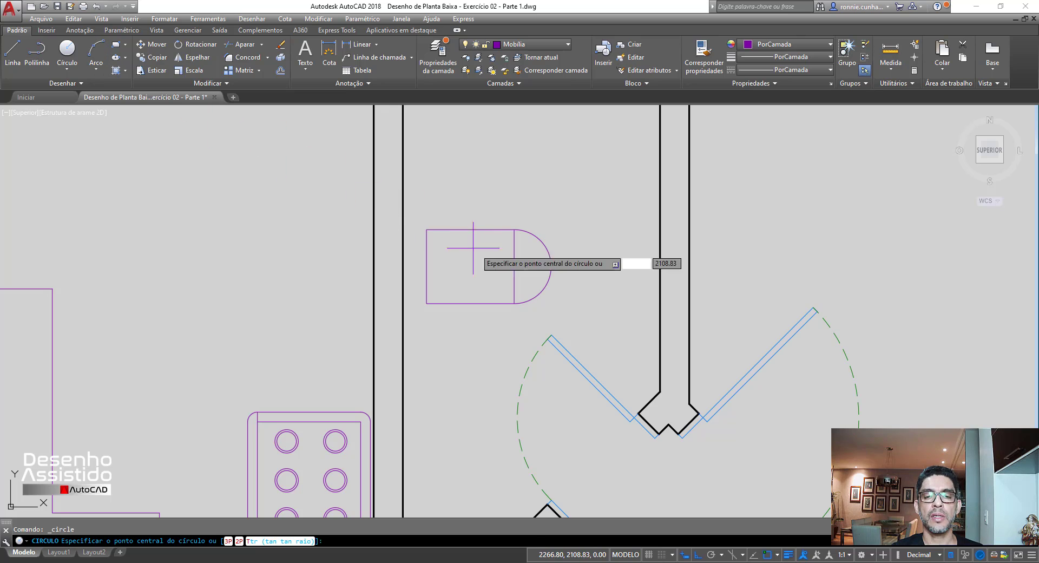
click(514, 267)
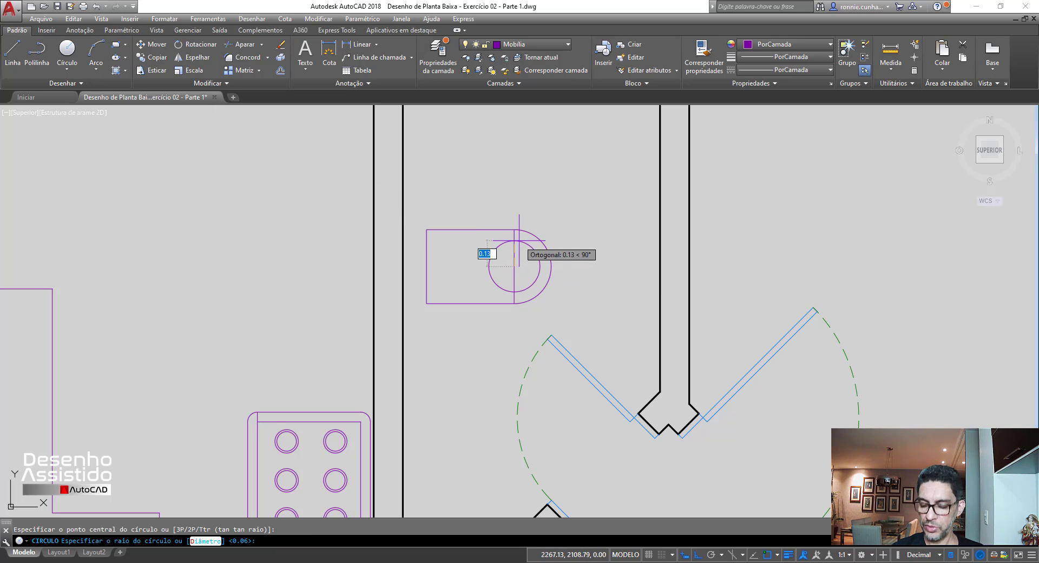
key(BackSpace)
text(.13)
key(Return)
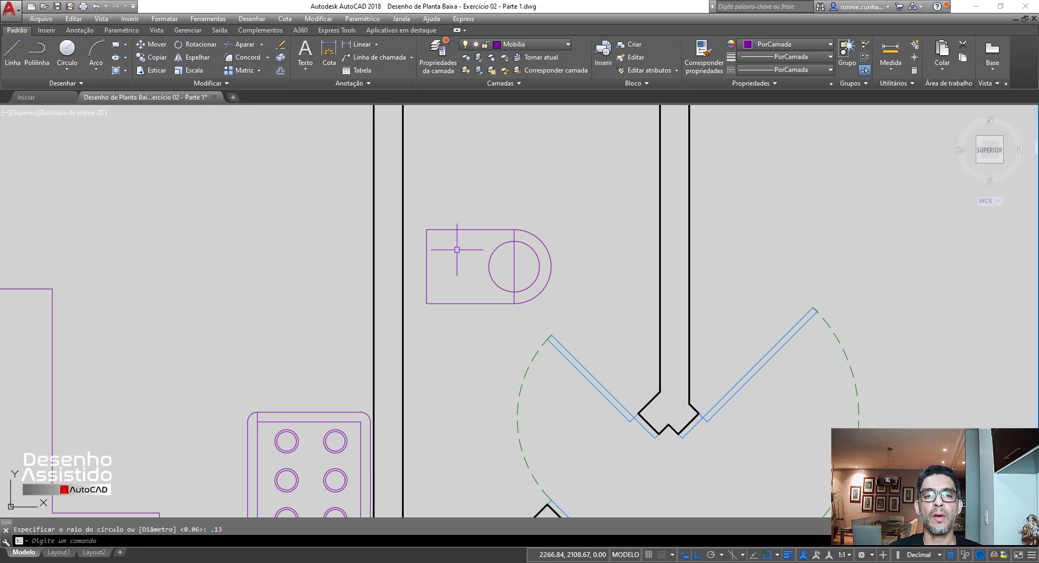
Offset the left edge of the toilet outline inward by 0.18.
click(280, 71)
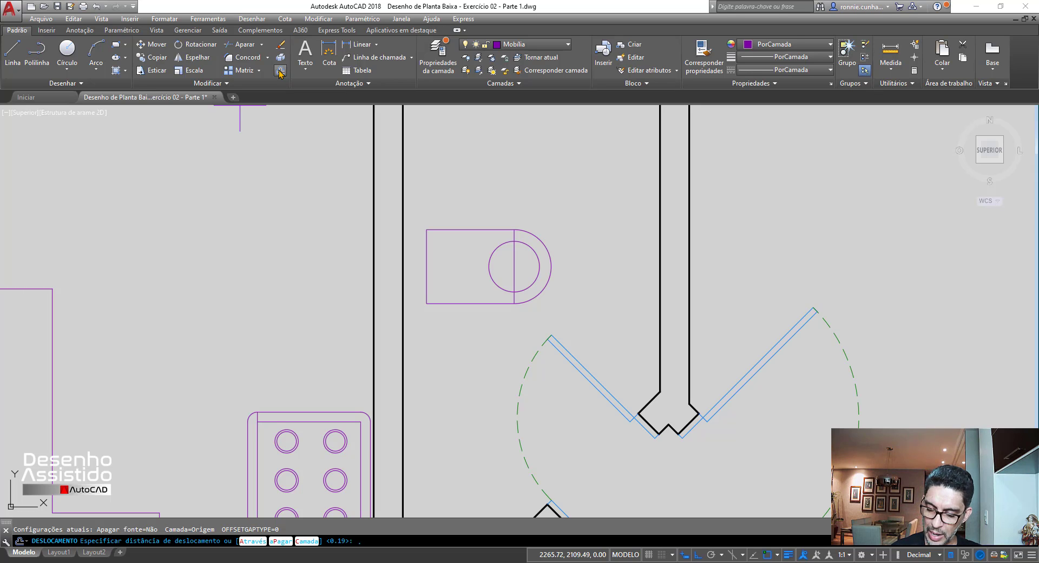
text(.18)
key(Return)
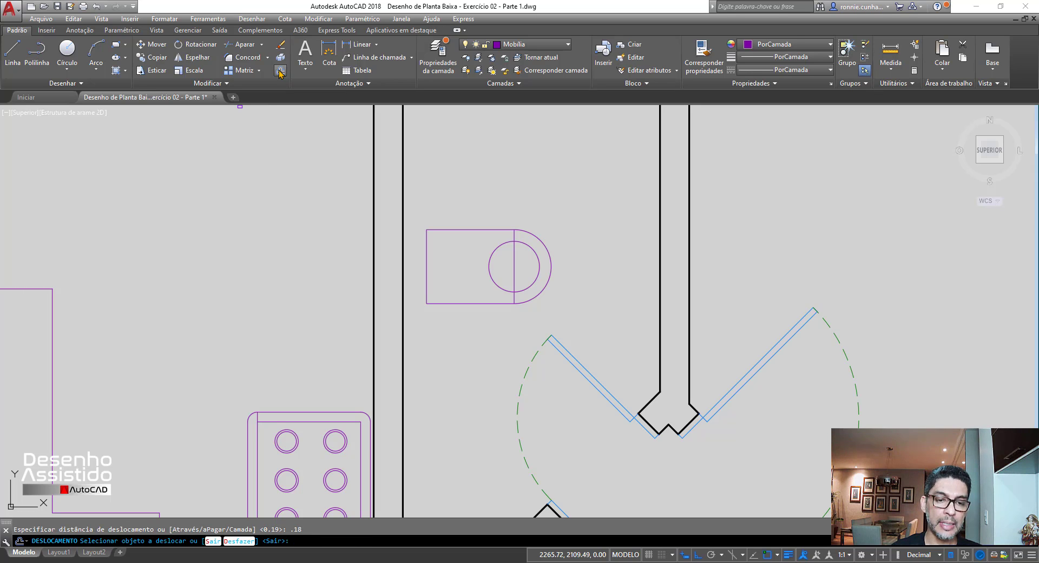
click(427, 255)
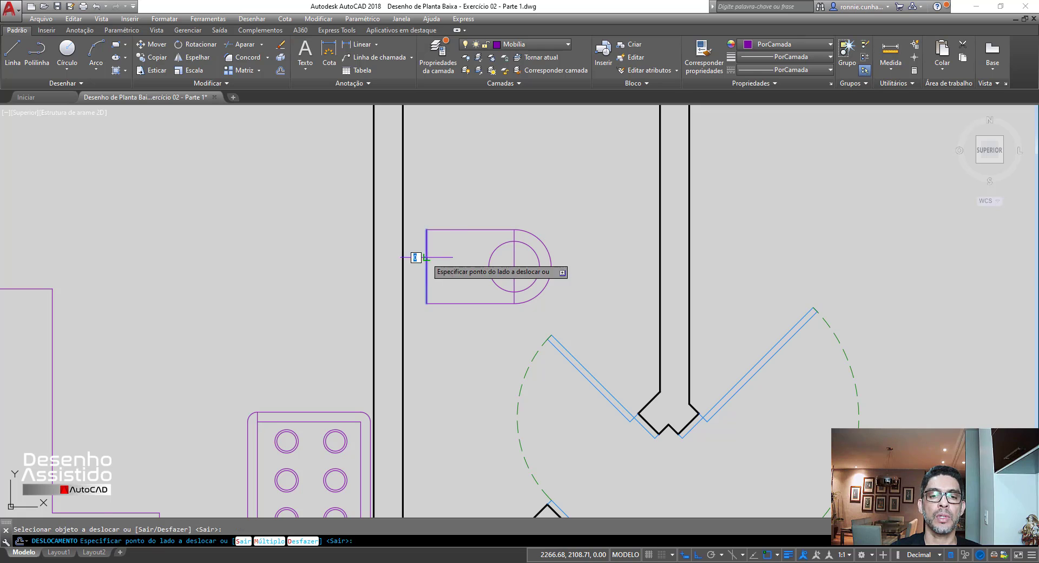
key(Return)
scroll(460, 253, up, 2)
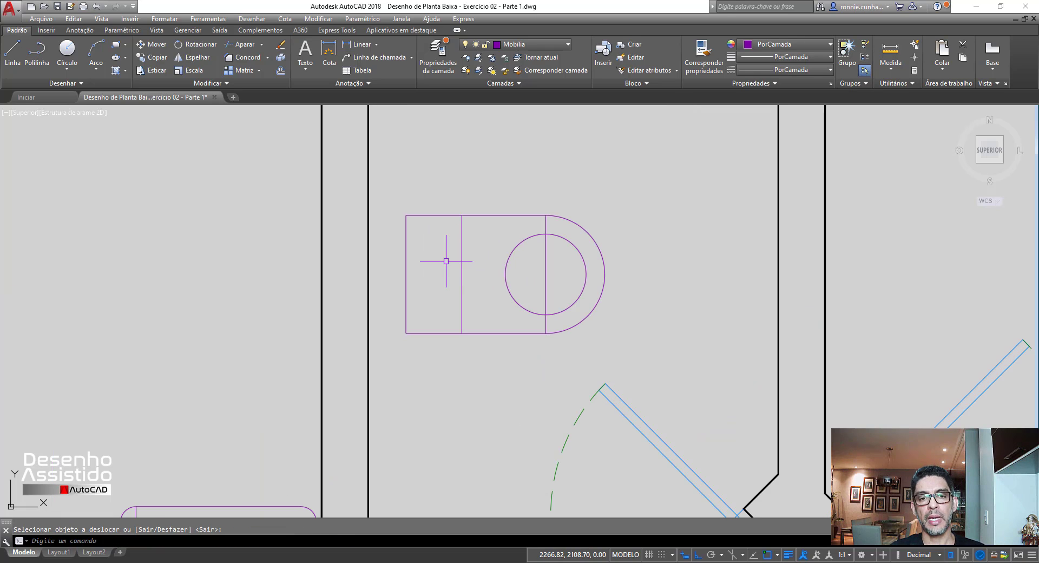
Draw a horizontal guide line from the midpoint of the toilet's left edge to the midpoint of the tank line.
click(12, 51)
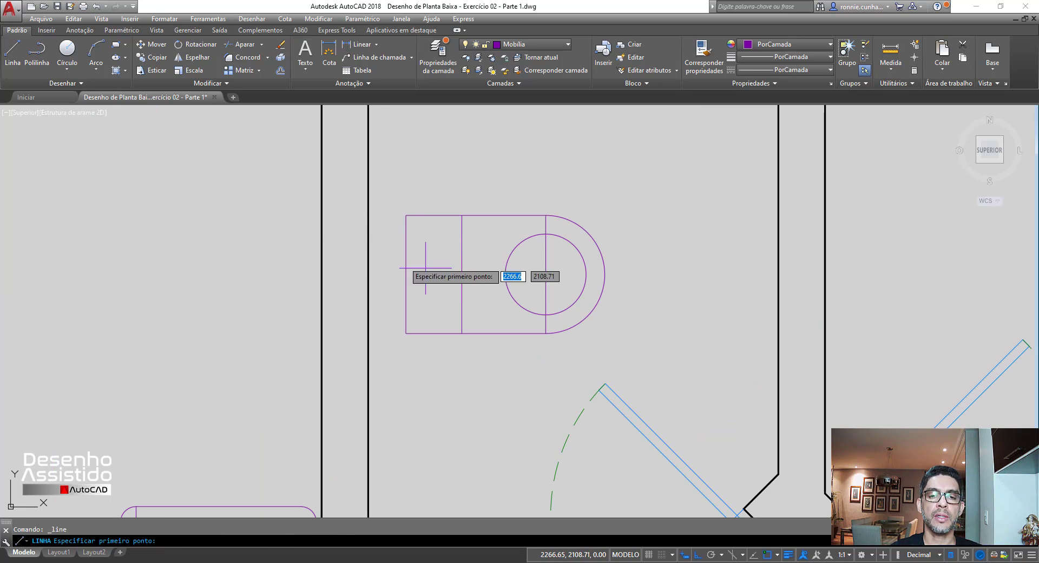
click(407, 272)
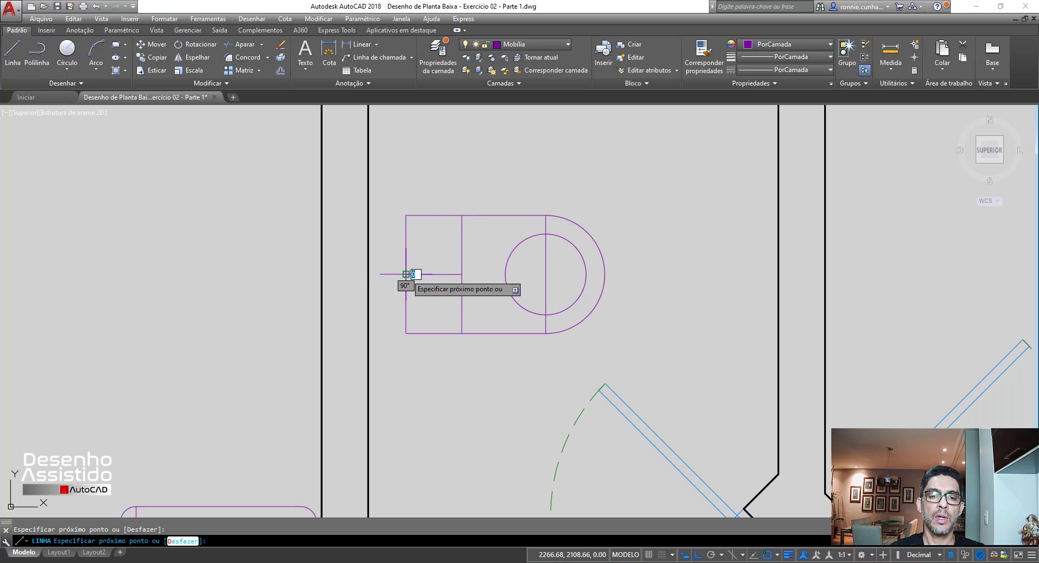
click(461, 274)
key(Escape)
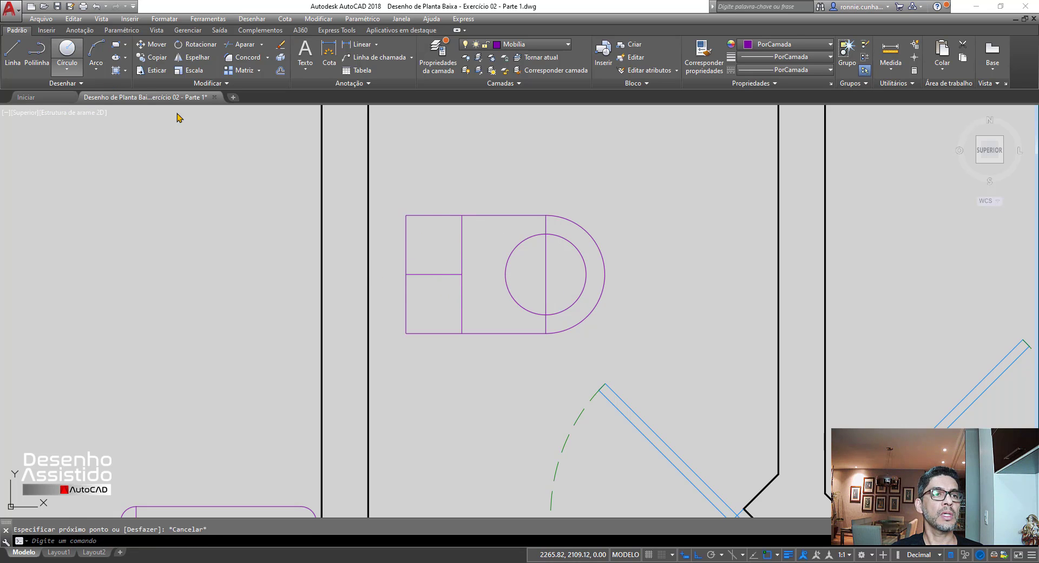
Draw a circle of radius 0.025 centred on the midpoint of the tank's guide line.
click(68, 52)
click(434, 274)
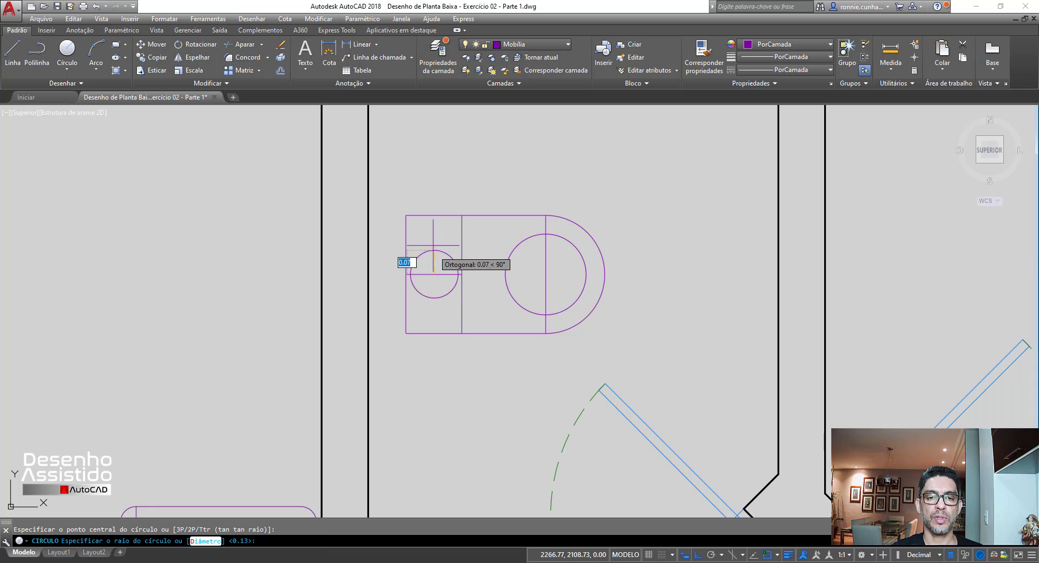
text(.02)
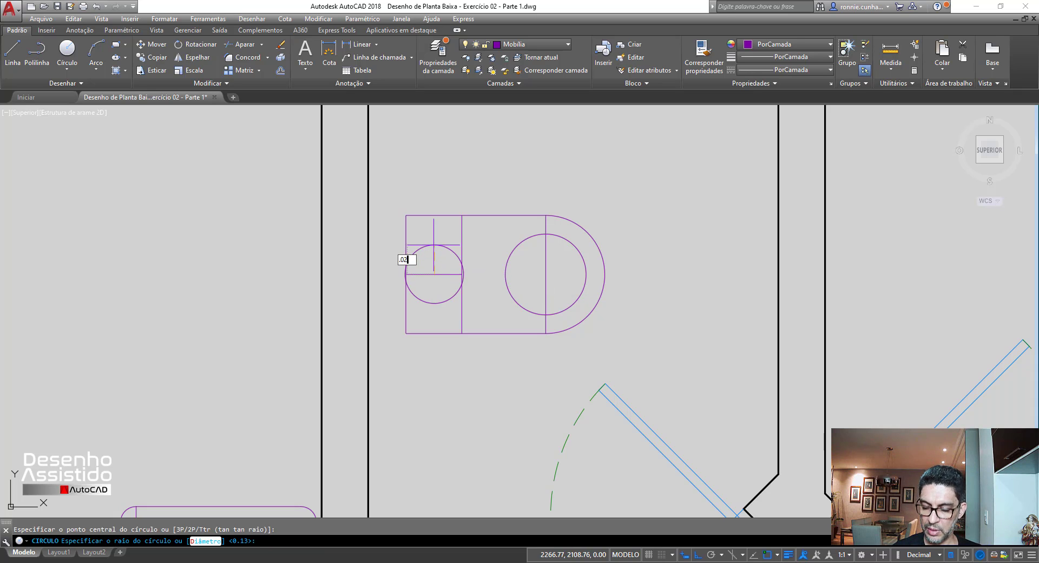
text(5)
key(Return)
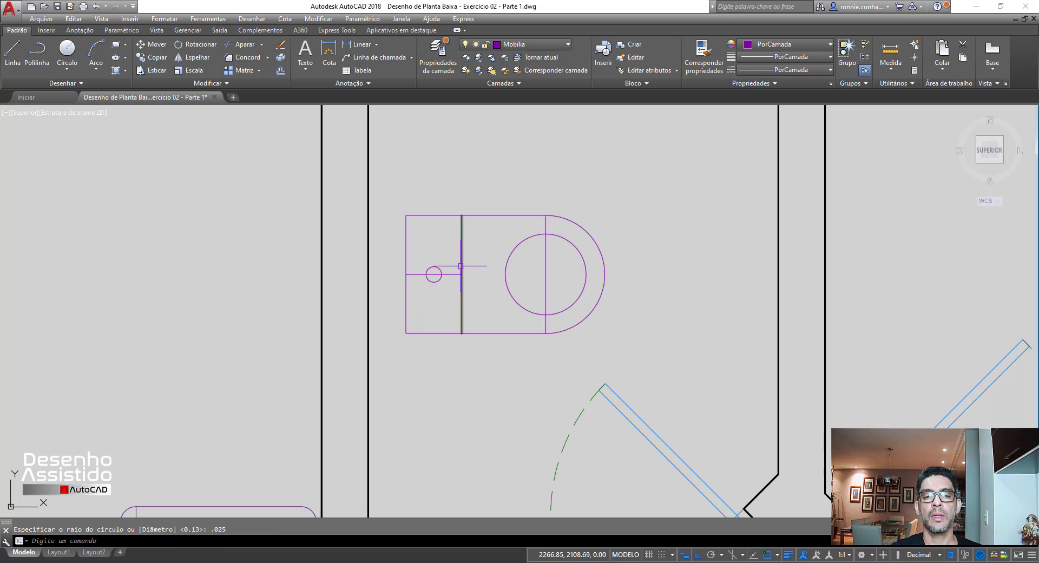
Erase the horizontal guide line in the tank and the vertical line through the bowl circle.
key(Delete)
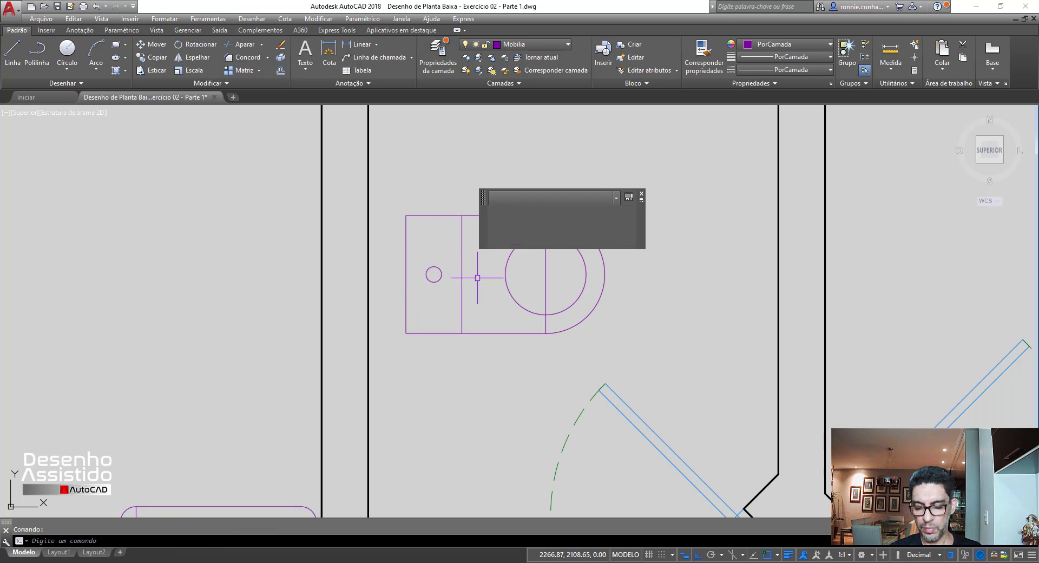
scroll(482, 273, down, 5)
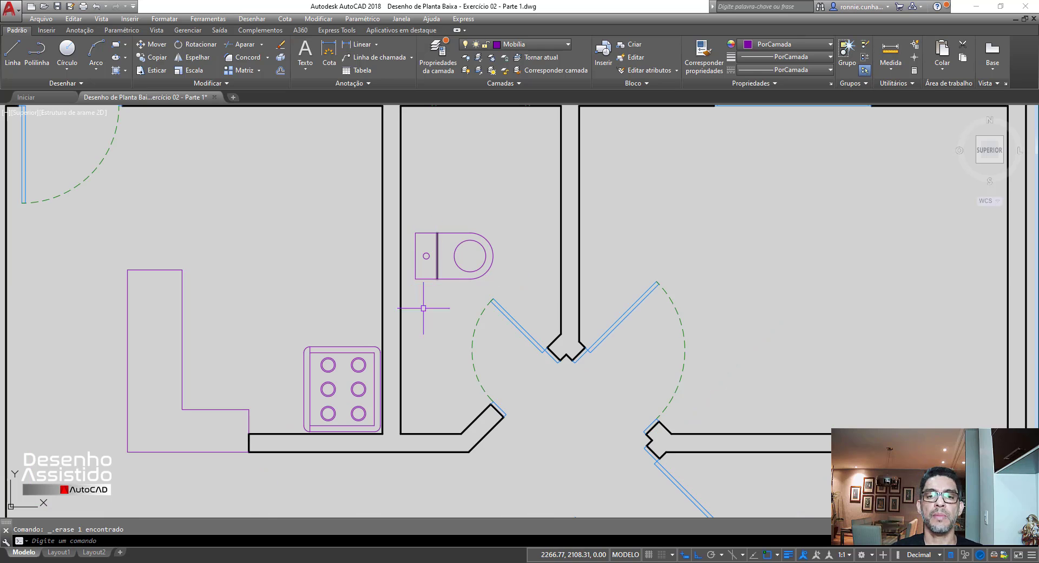
scroll(449, 264, up, 4)
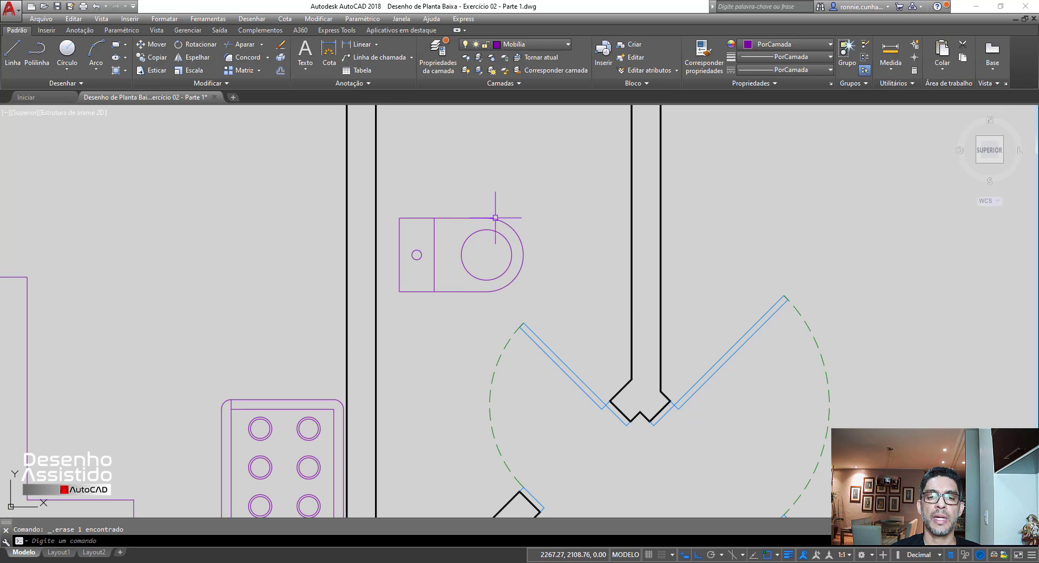
scroll(487, 212, down, 2)
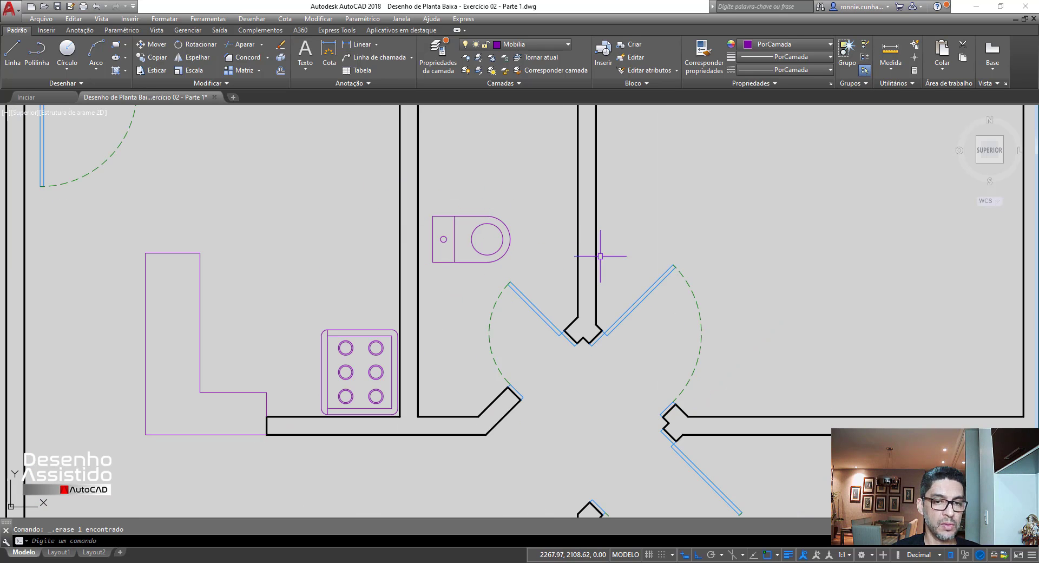
Move the whole toilet about 0.11 horizontally to the left, close to the bathroom's left wall.
scroll(476, 244, up, 4)
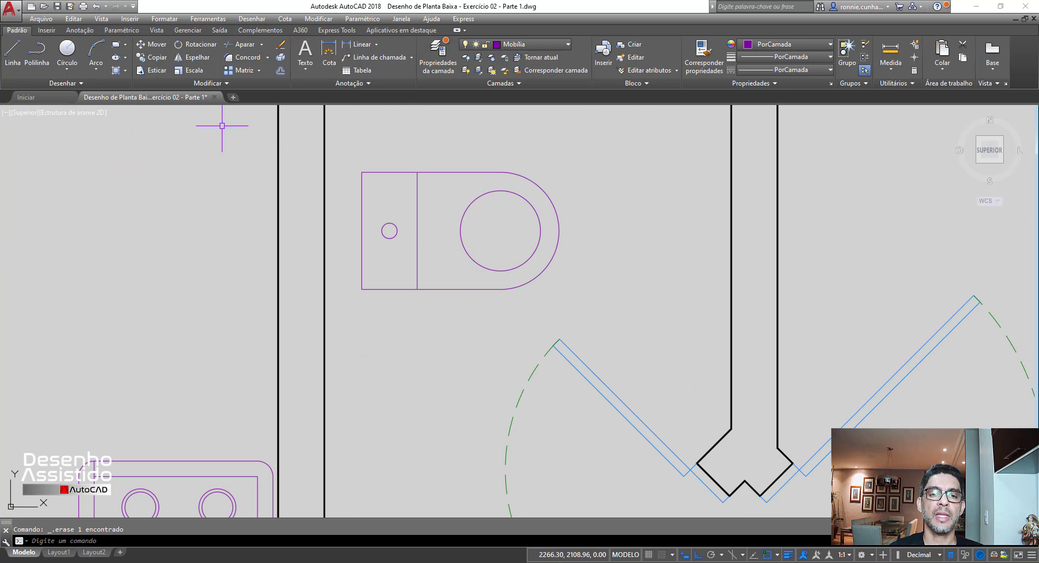
click(151, 44)
click(345, 146)
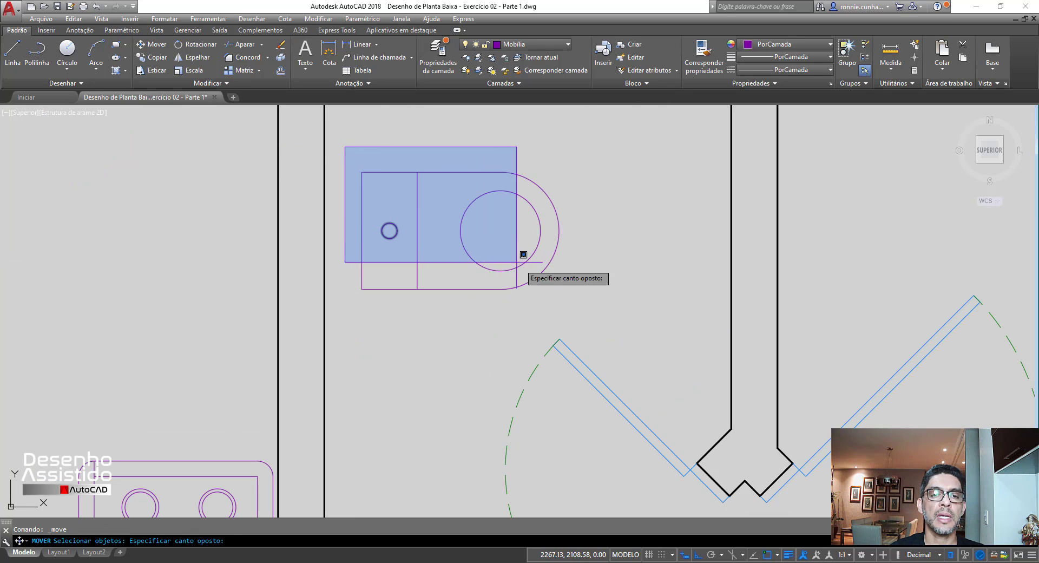
click(614, 312)
key(Return)
click(605, 222)
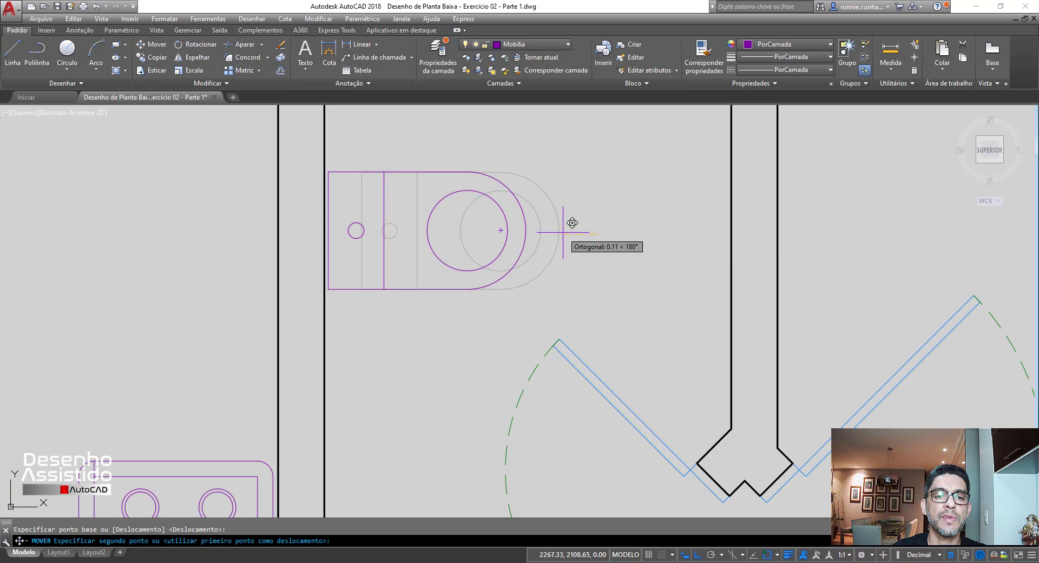
click(563, 232)
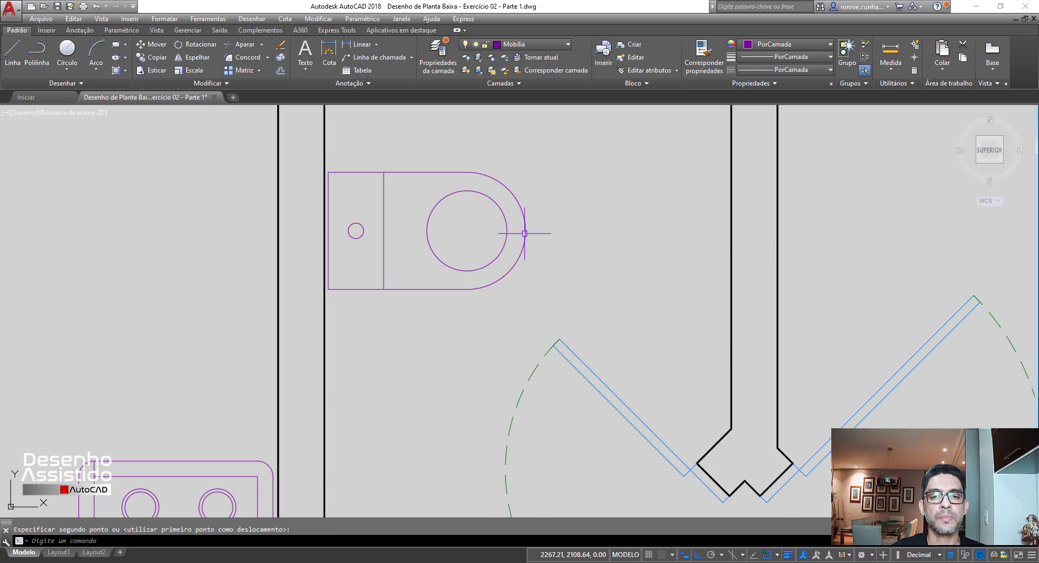
scroll(524, 234, down, 2)
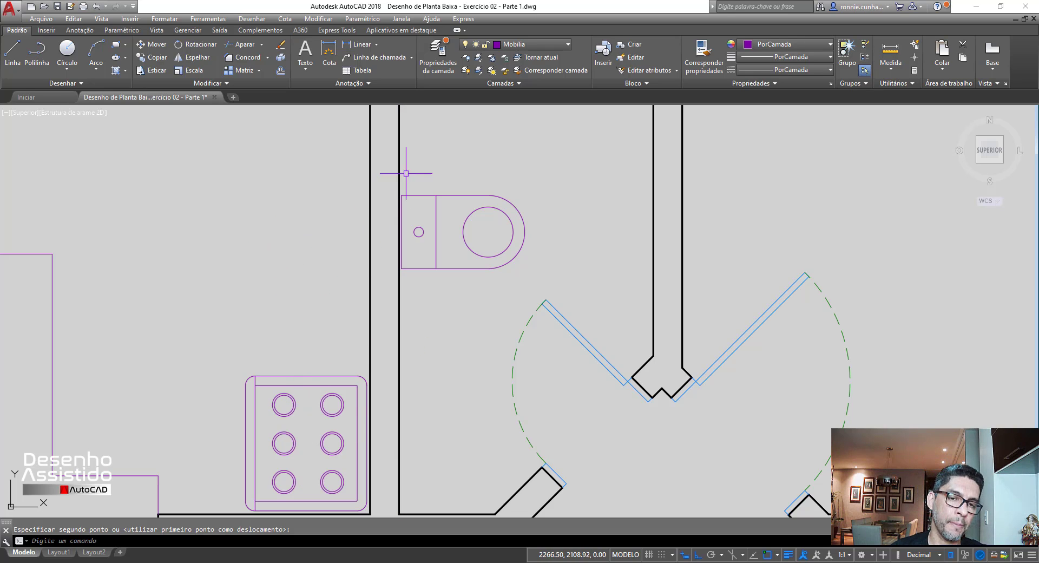
scroll(523, 258, down, 3)
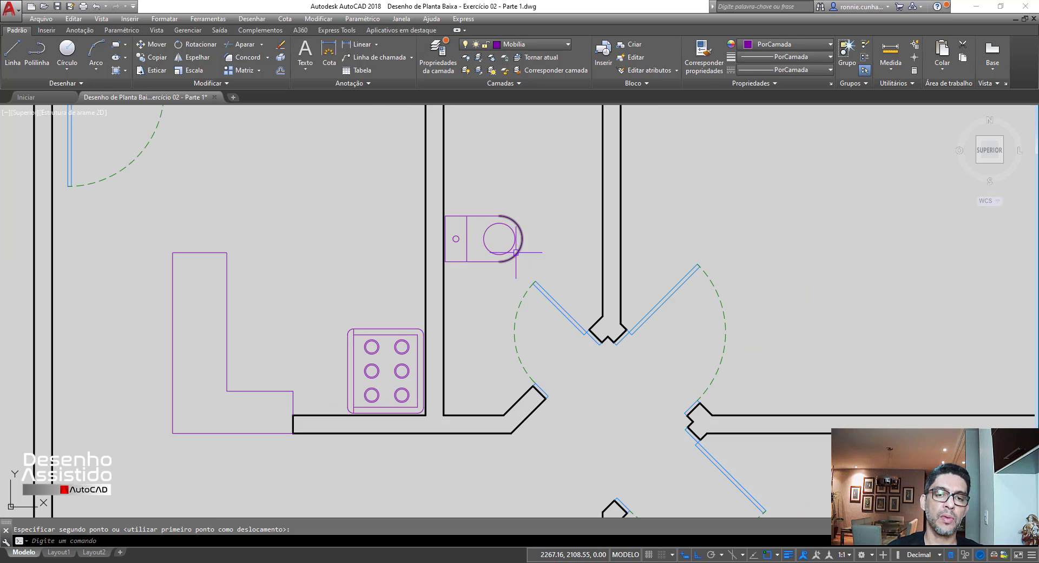
scroll(482, 243, up, 2)
scroll(479, 246, down, 4)
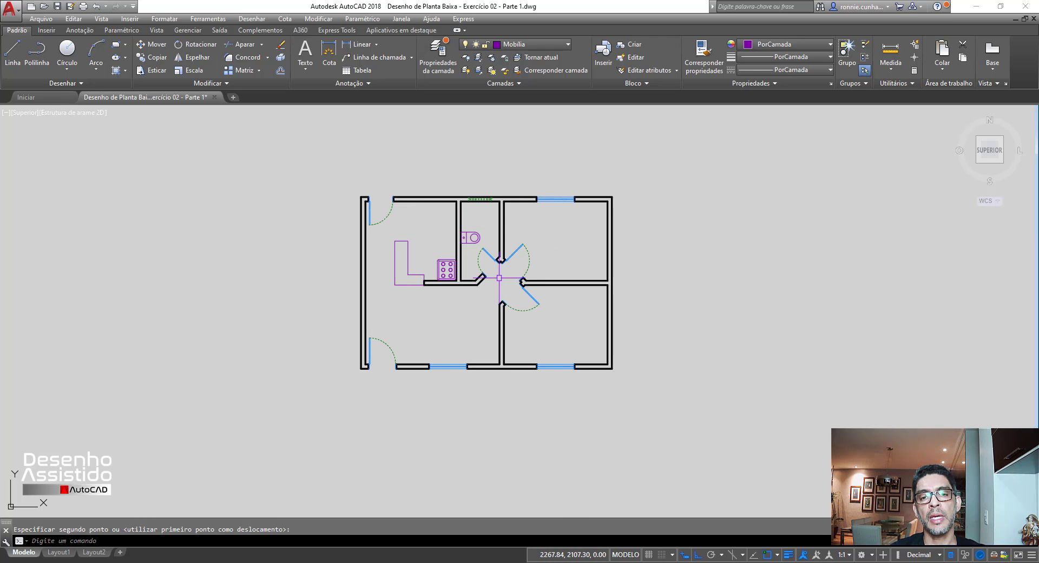
scroll(490, 262, up, 2)
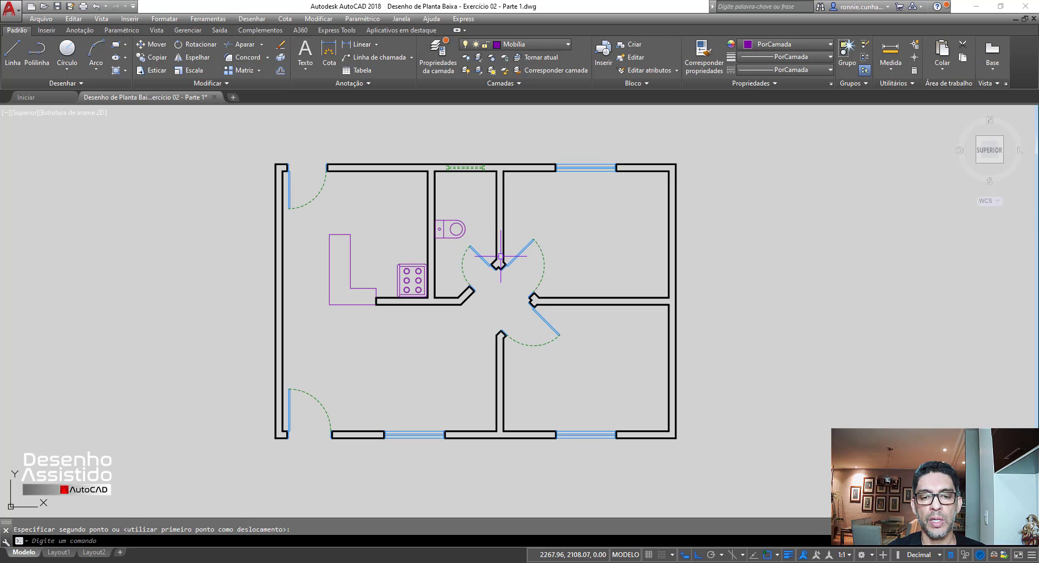